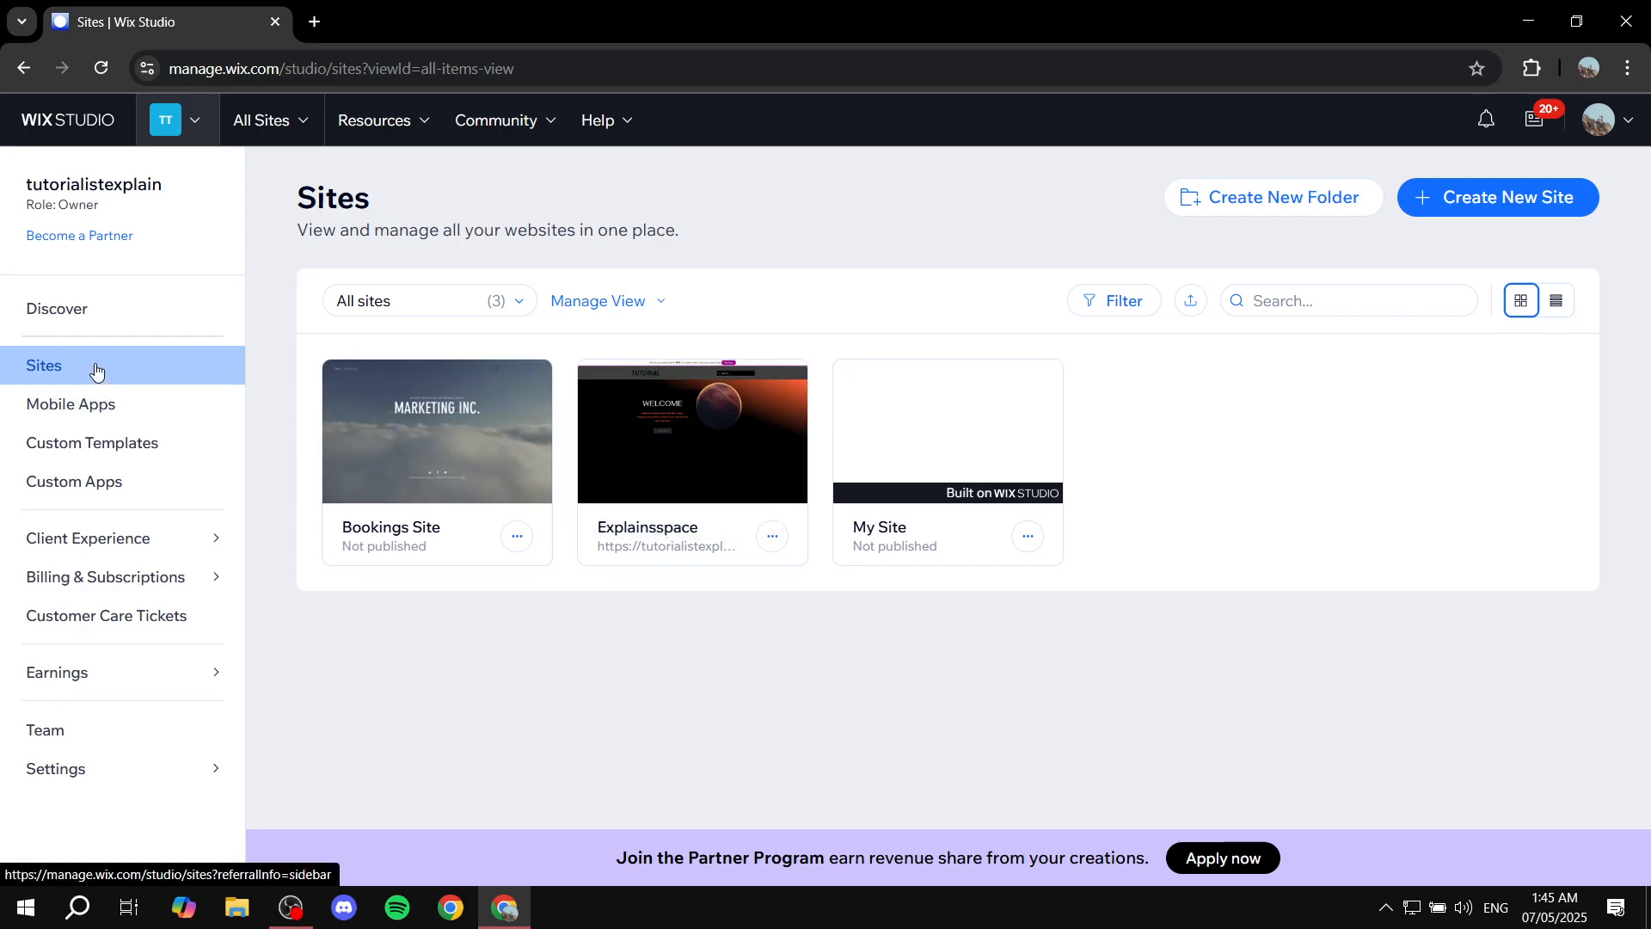
Start creating a new site, choosing to build with the Wix Editor and set up without the AI chat.
{"action": "left_click", "coordinate": [1504, 203]}
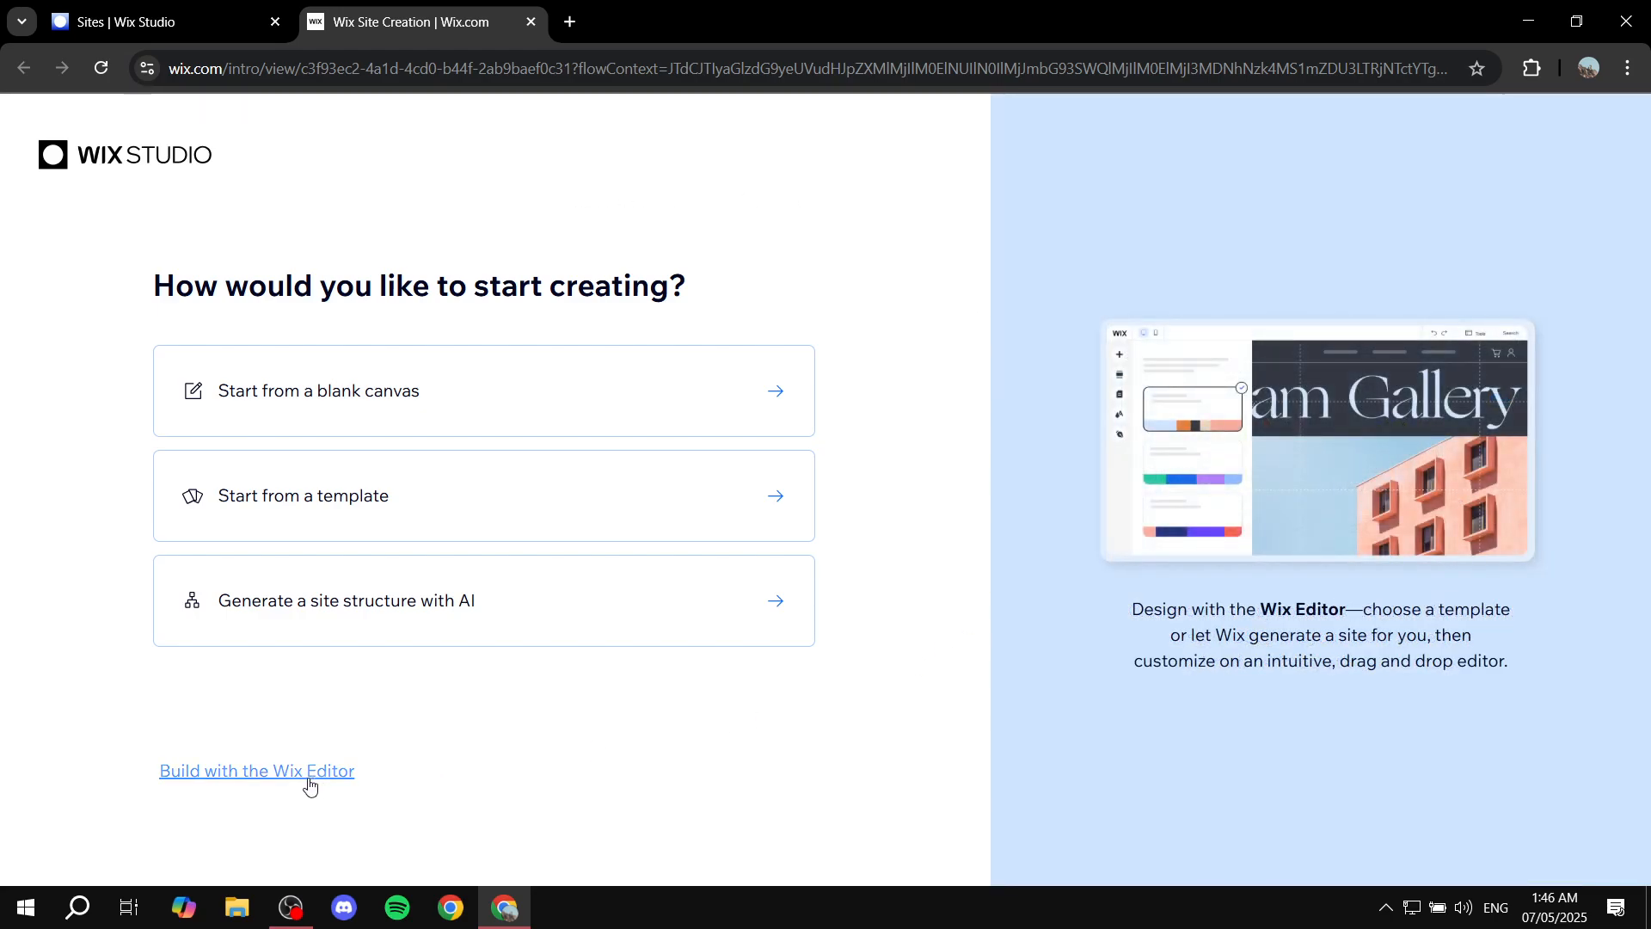
{"action": "left_click", "coordinate": [310, 786]}
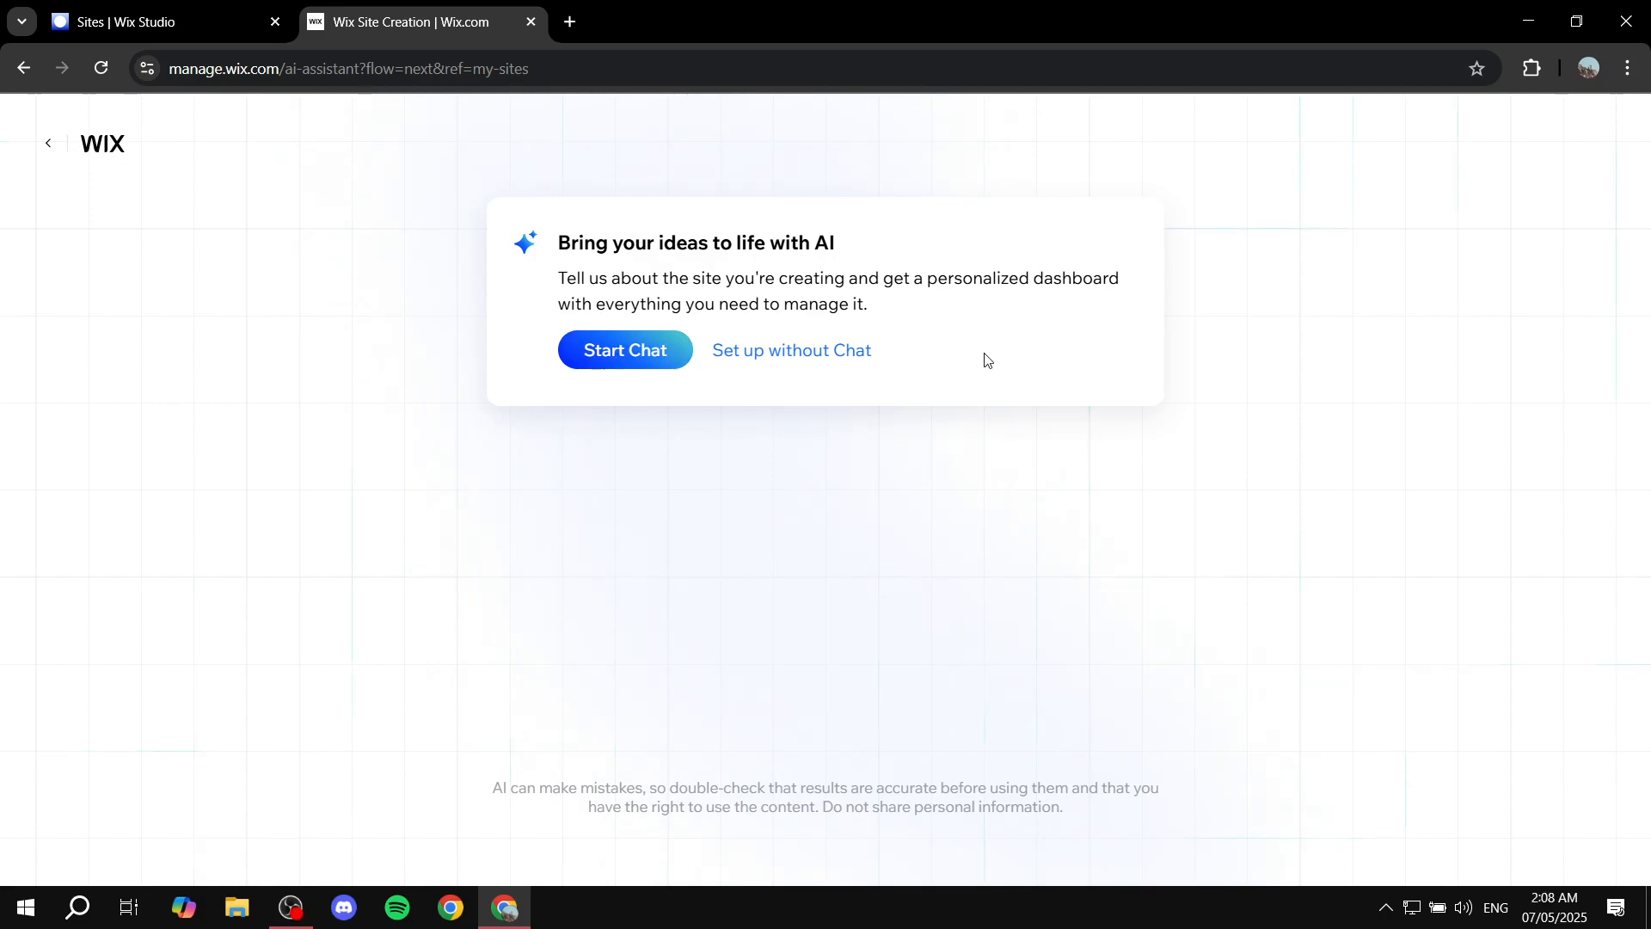
{"action": "left_click", "coordinate": [852, 361]}
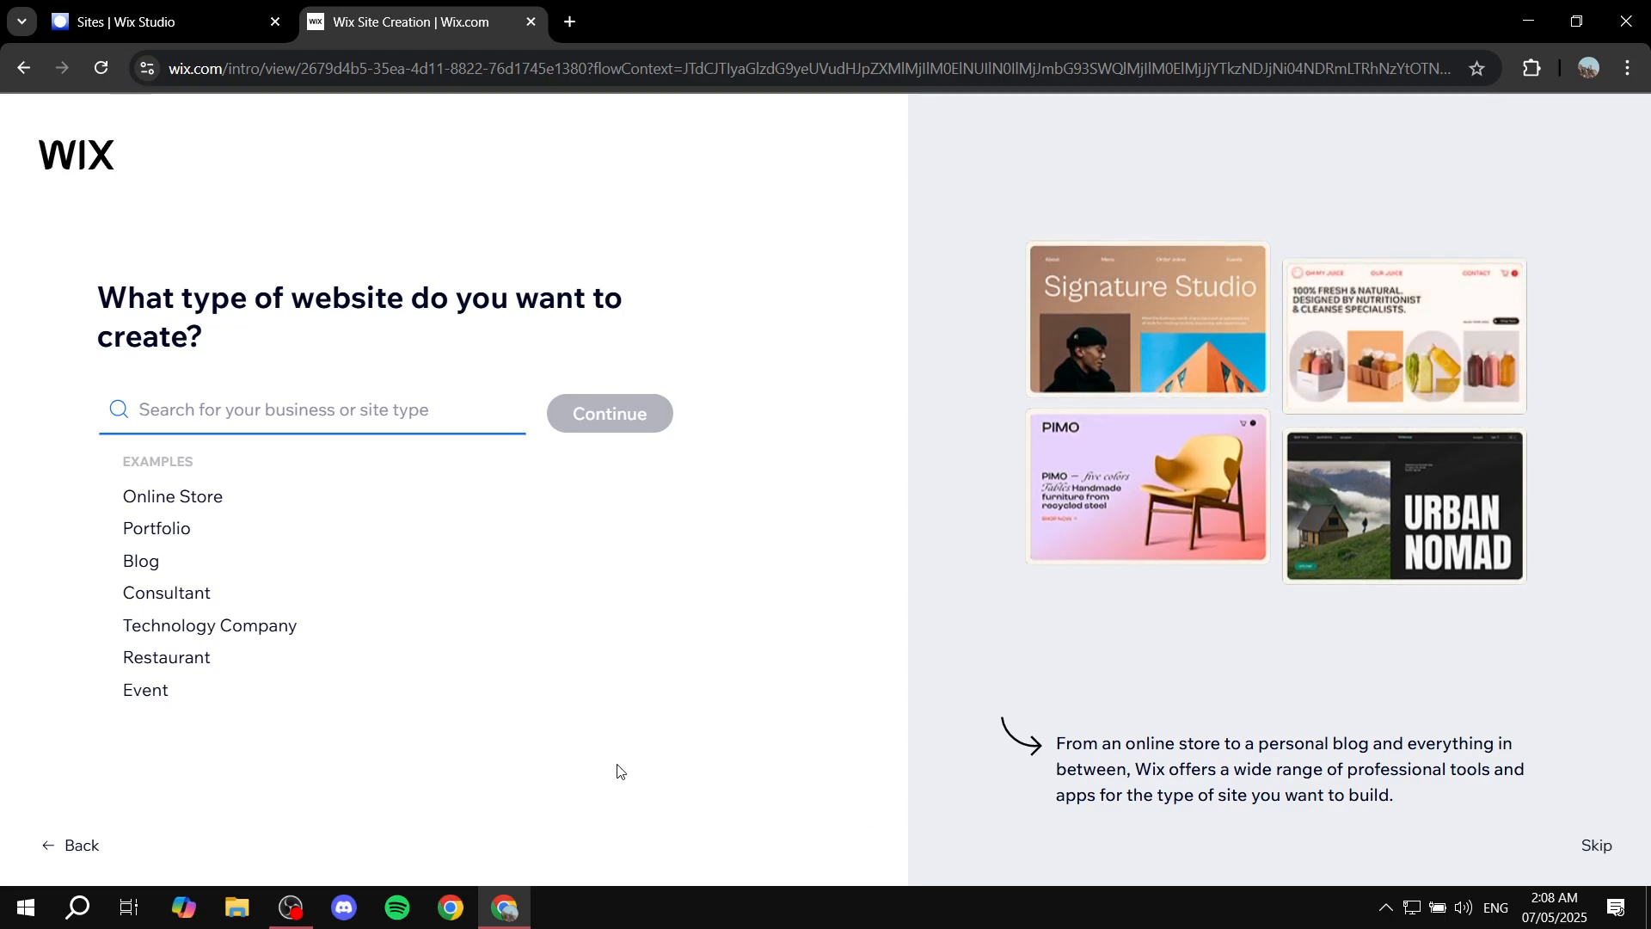
Choose Architecture Portfolio as the website type and continue.
{"action": "type", "text": "Ar"}
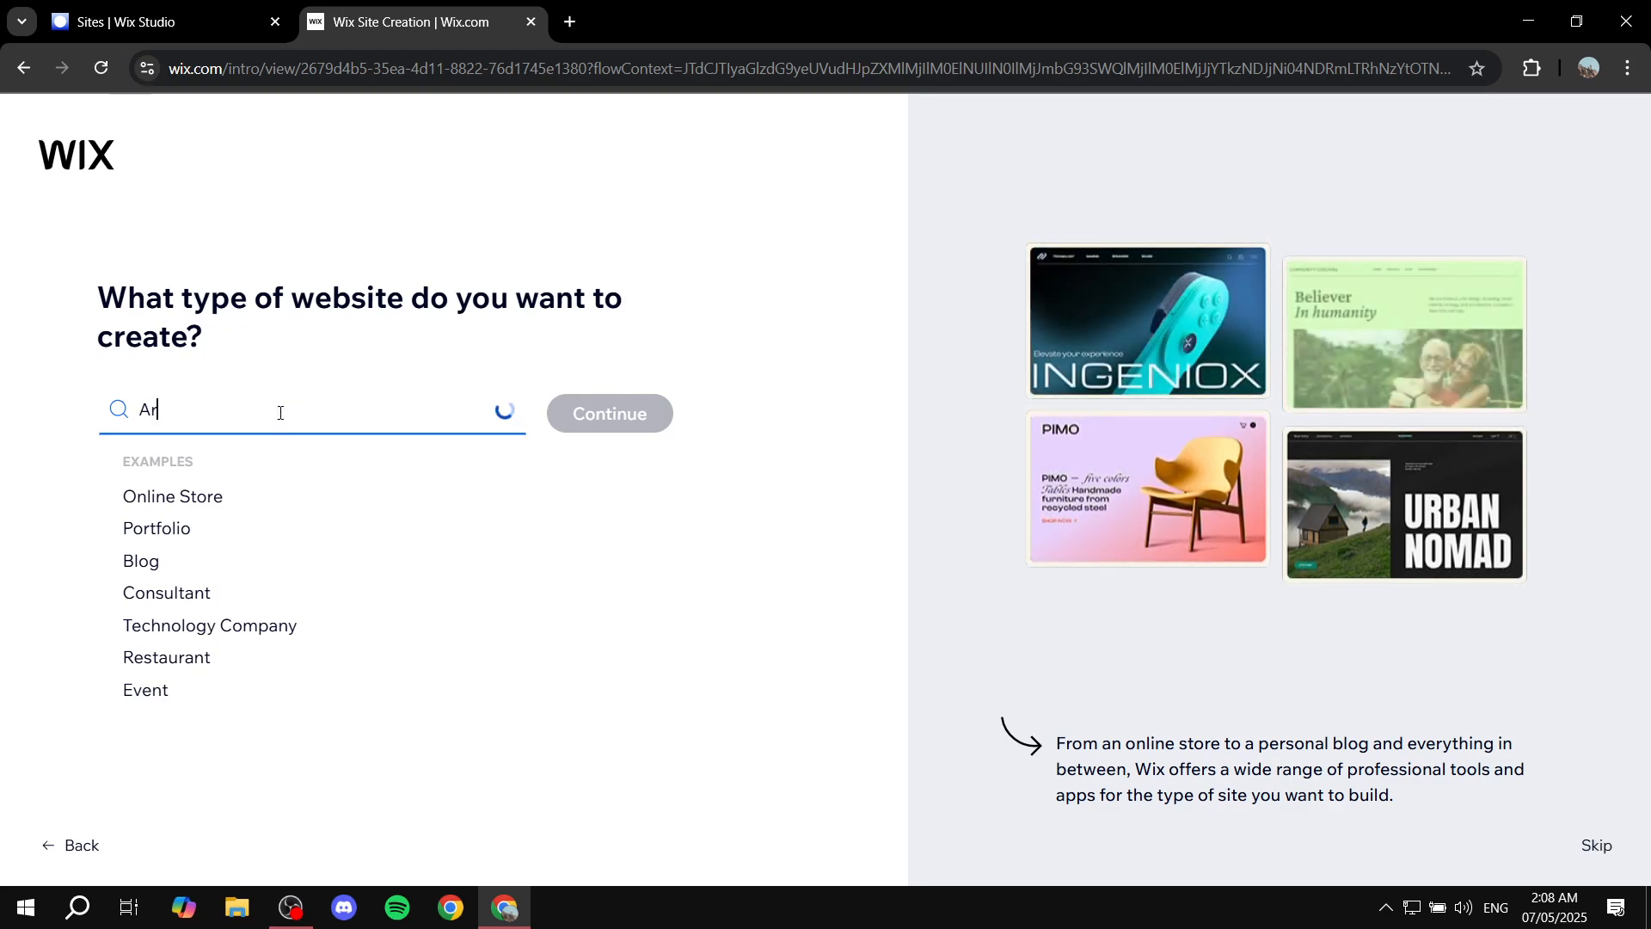
{"action": "type", "text": "chitecture Por"}
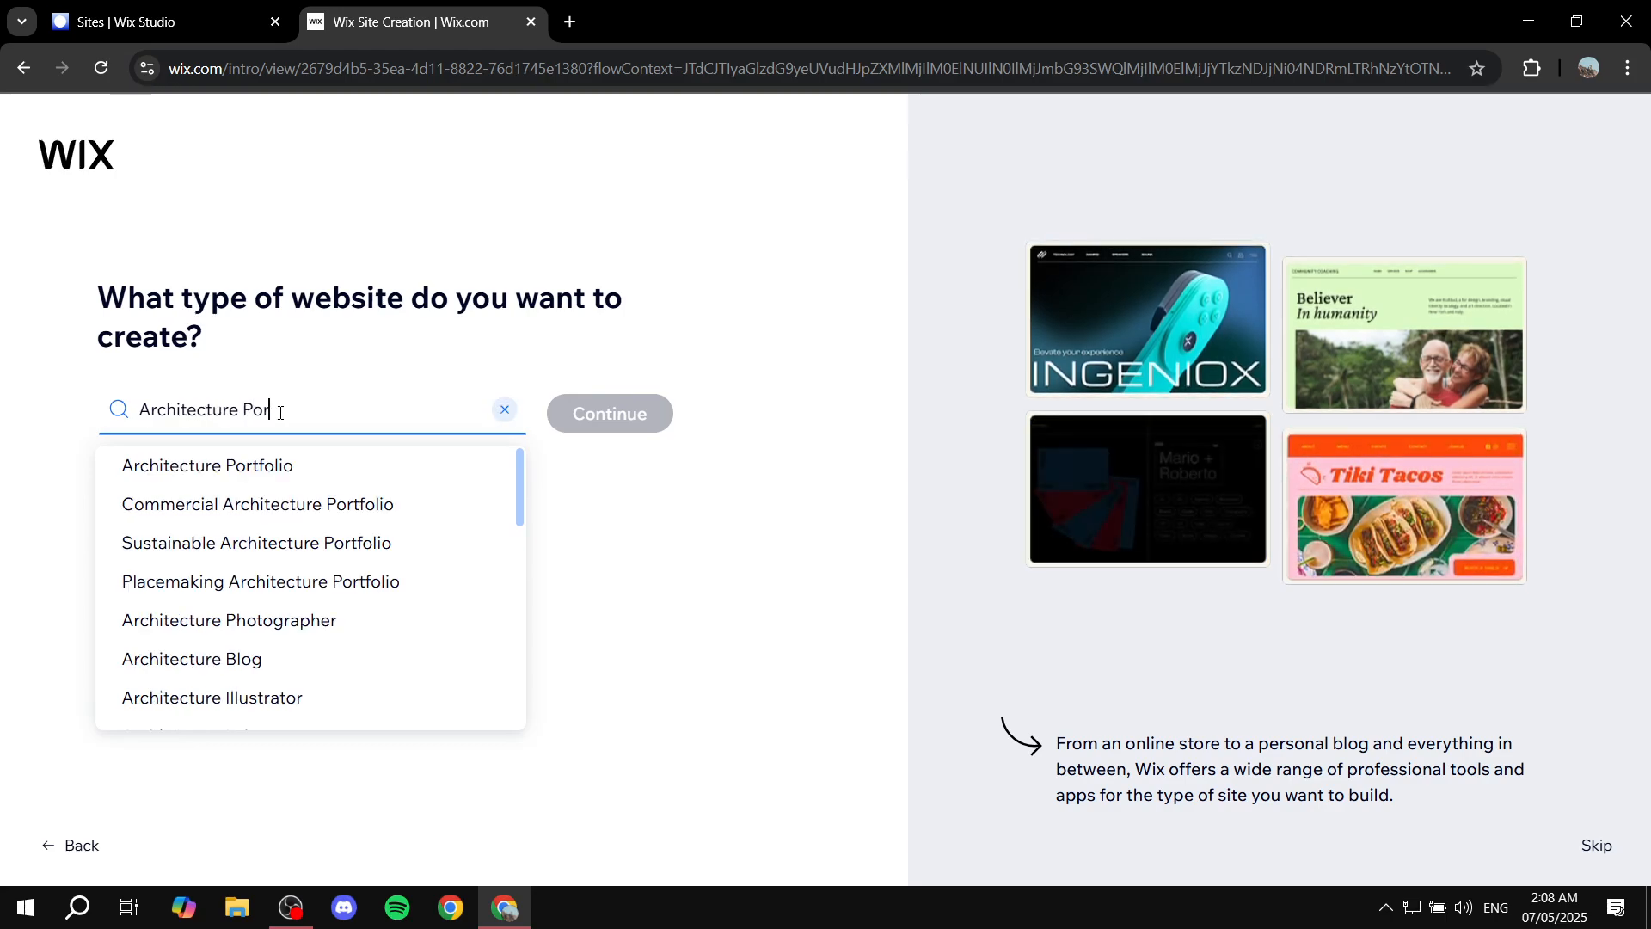
{"action": "left_click", "coordinate": [312, 468]}
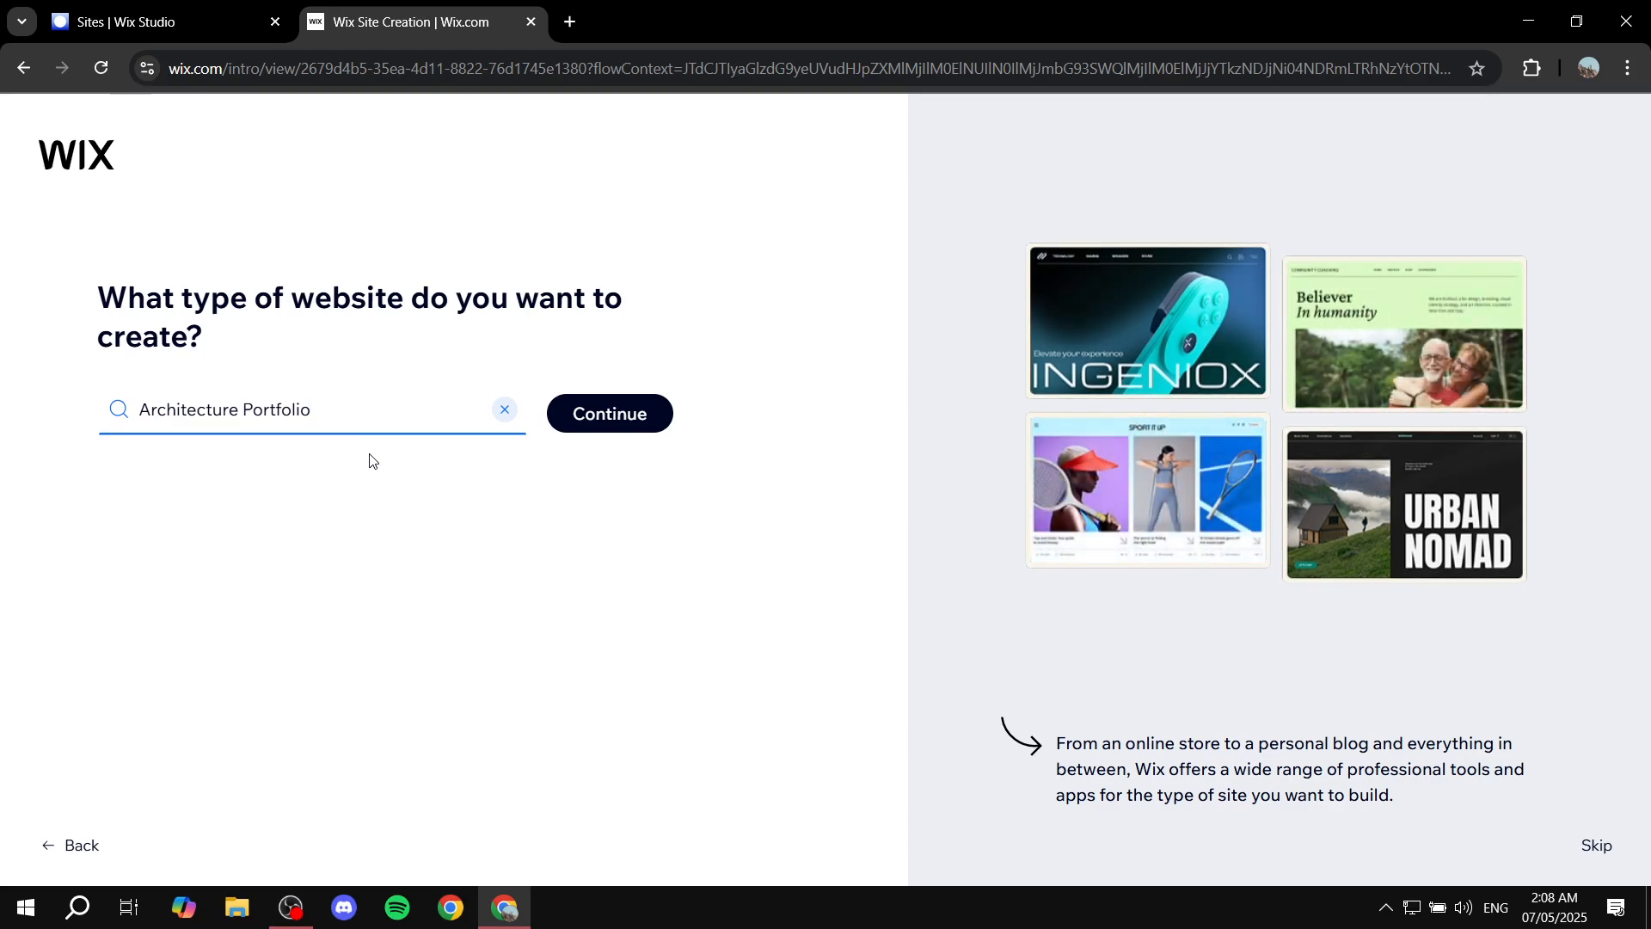
{"action": "left_click", "coordinate": [663, 417]}
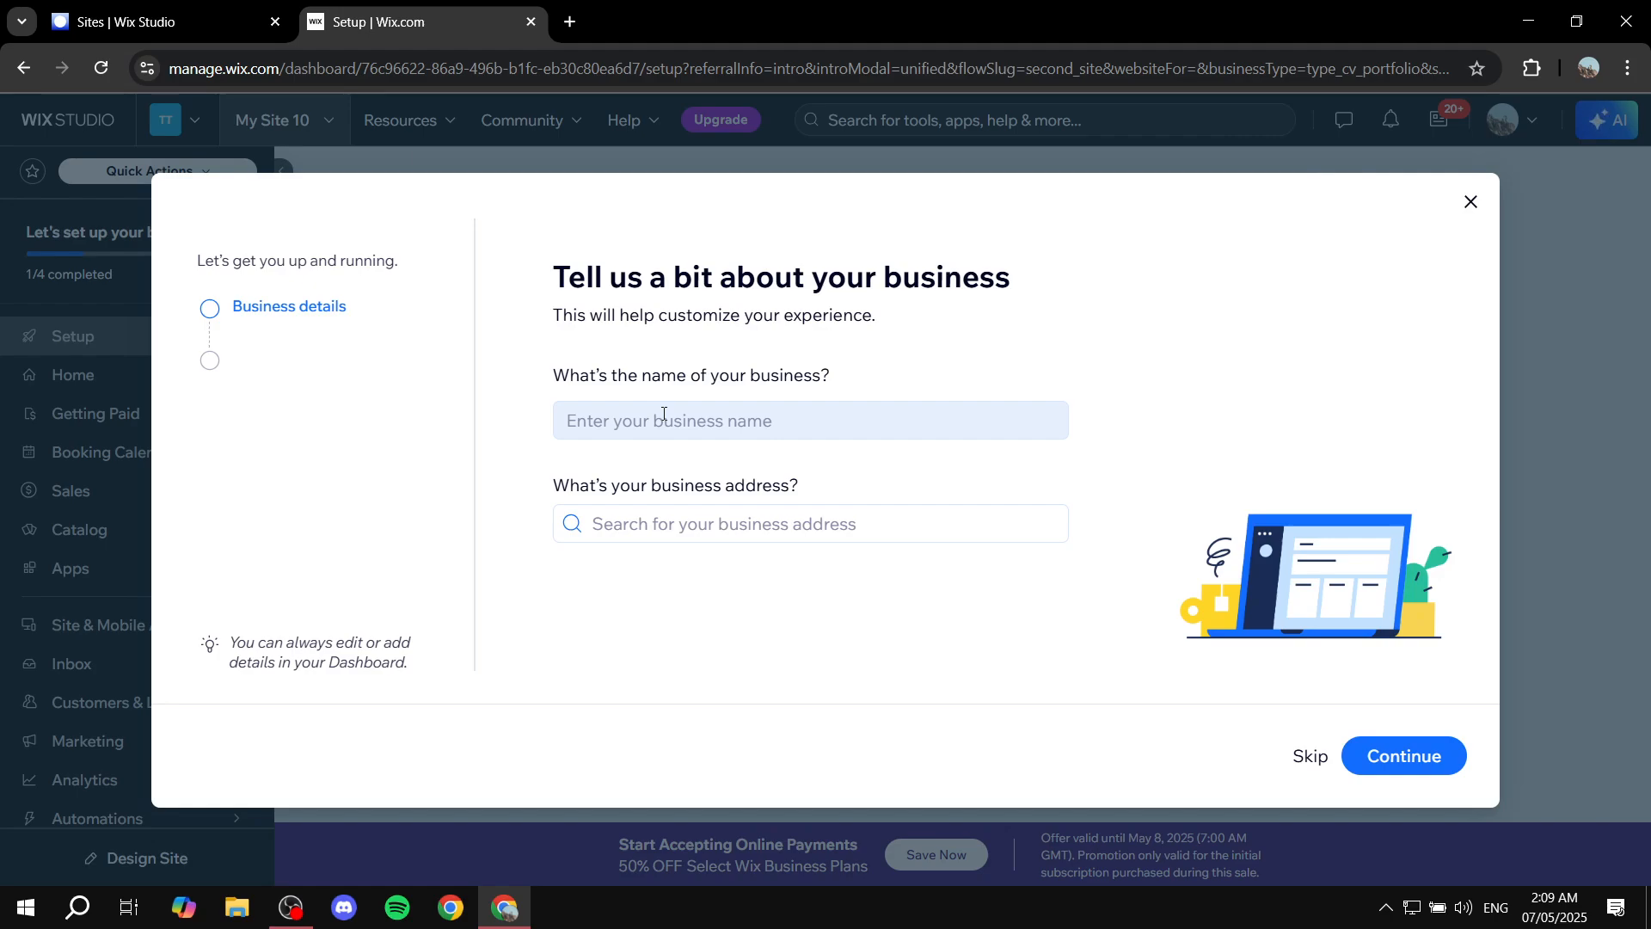
Continue past the business details step without entering a business name or address.
{"action": "left_click_drag", "start_coordinate": [618, 379], "coordinate": [961, 365]}
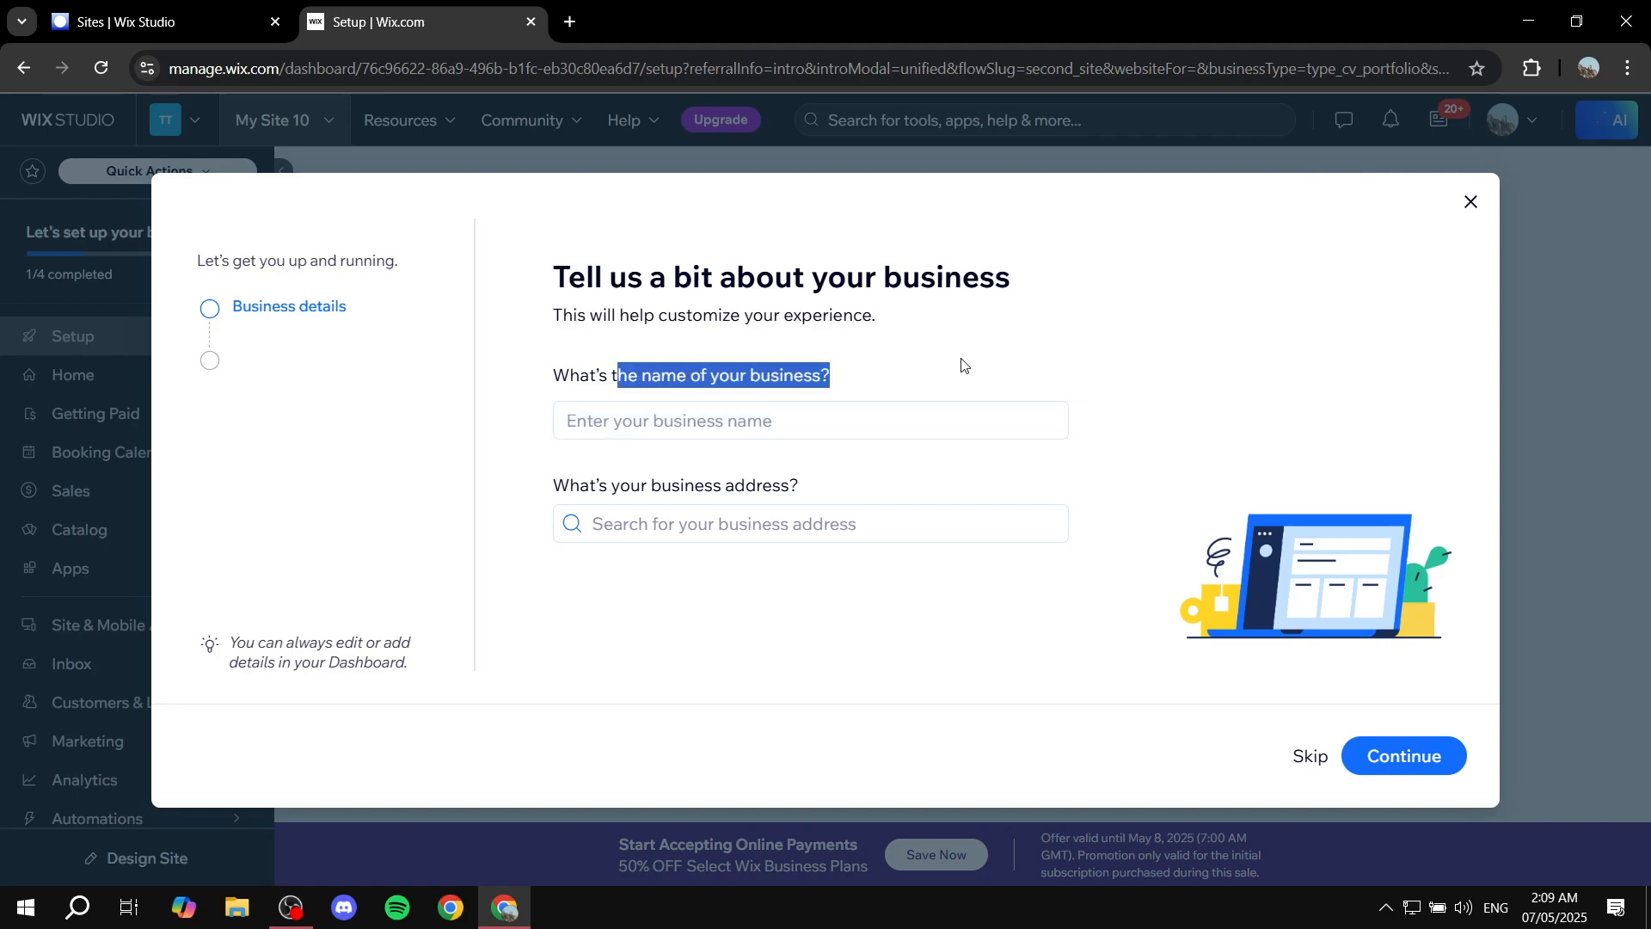
{"action": "left_click", "coordinate": [963, 365]}
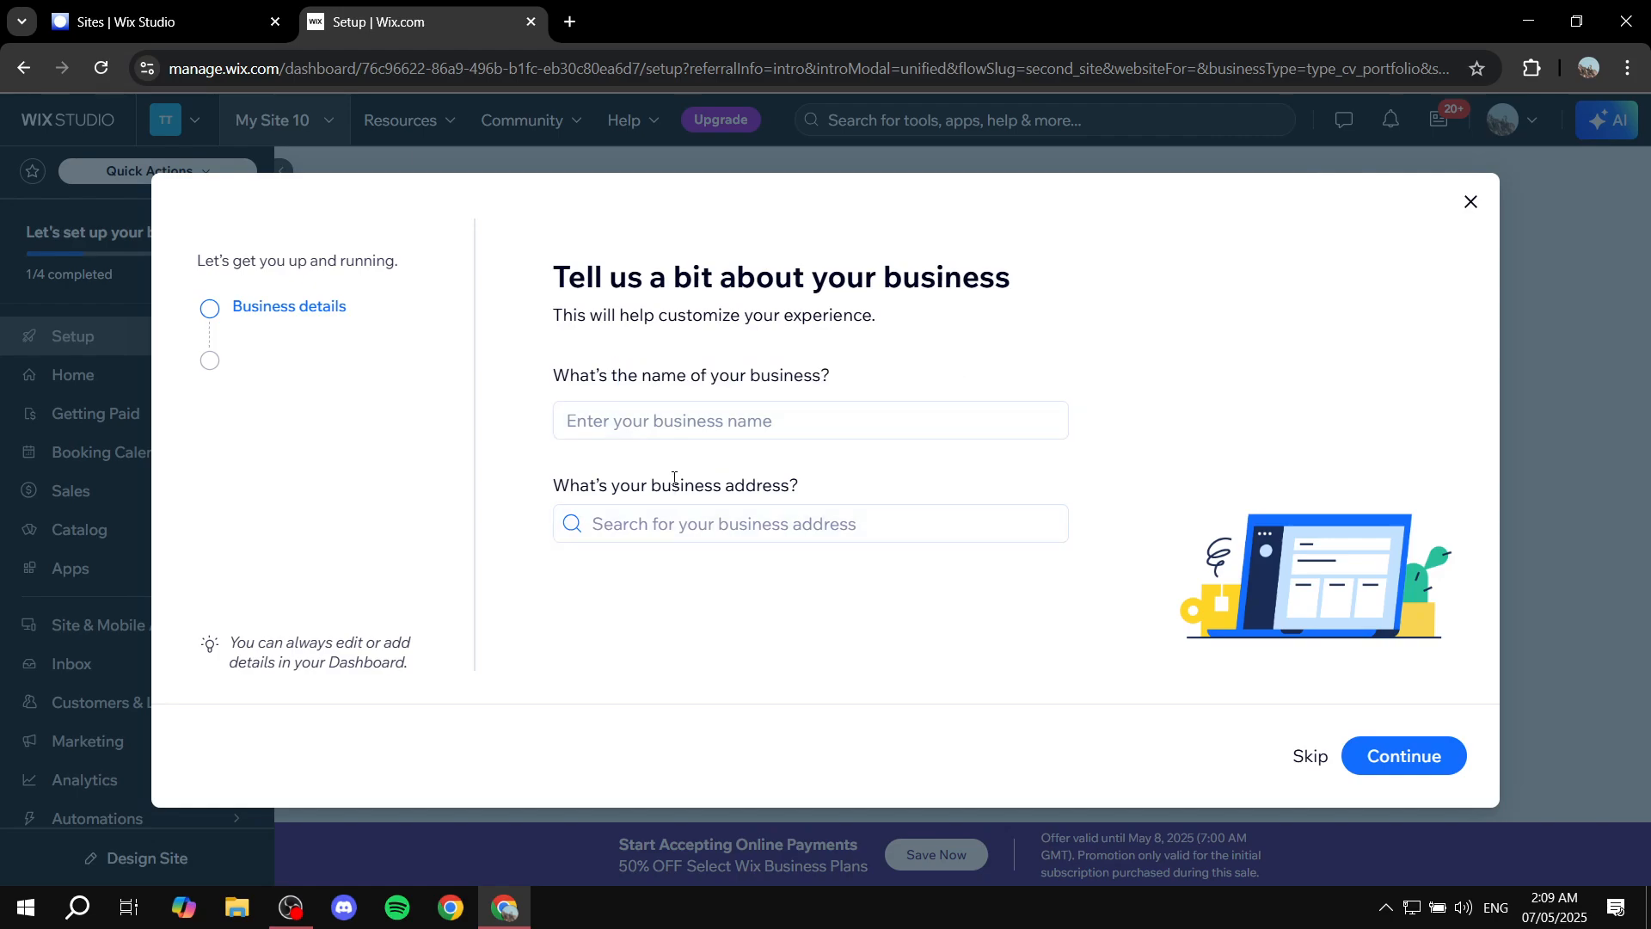
{"action": "left_click_drag", "start_coordinate": [671, 485], "coordinate": [930, 479]}
{"action": "left_click", "coordinate": [933, 478]}
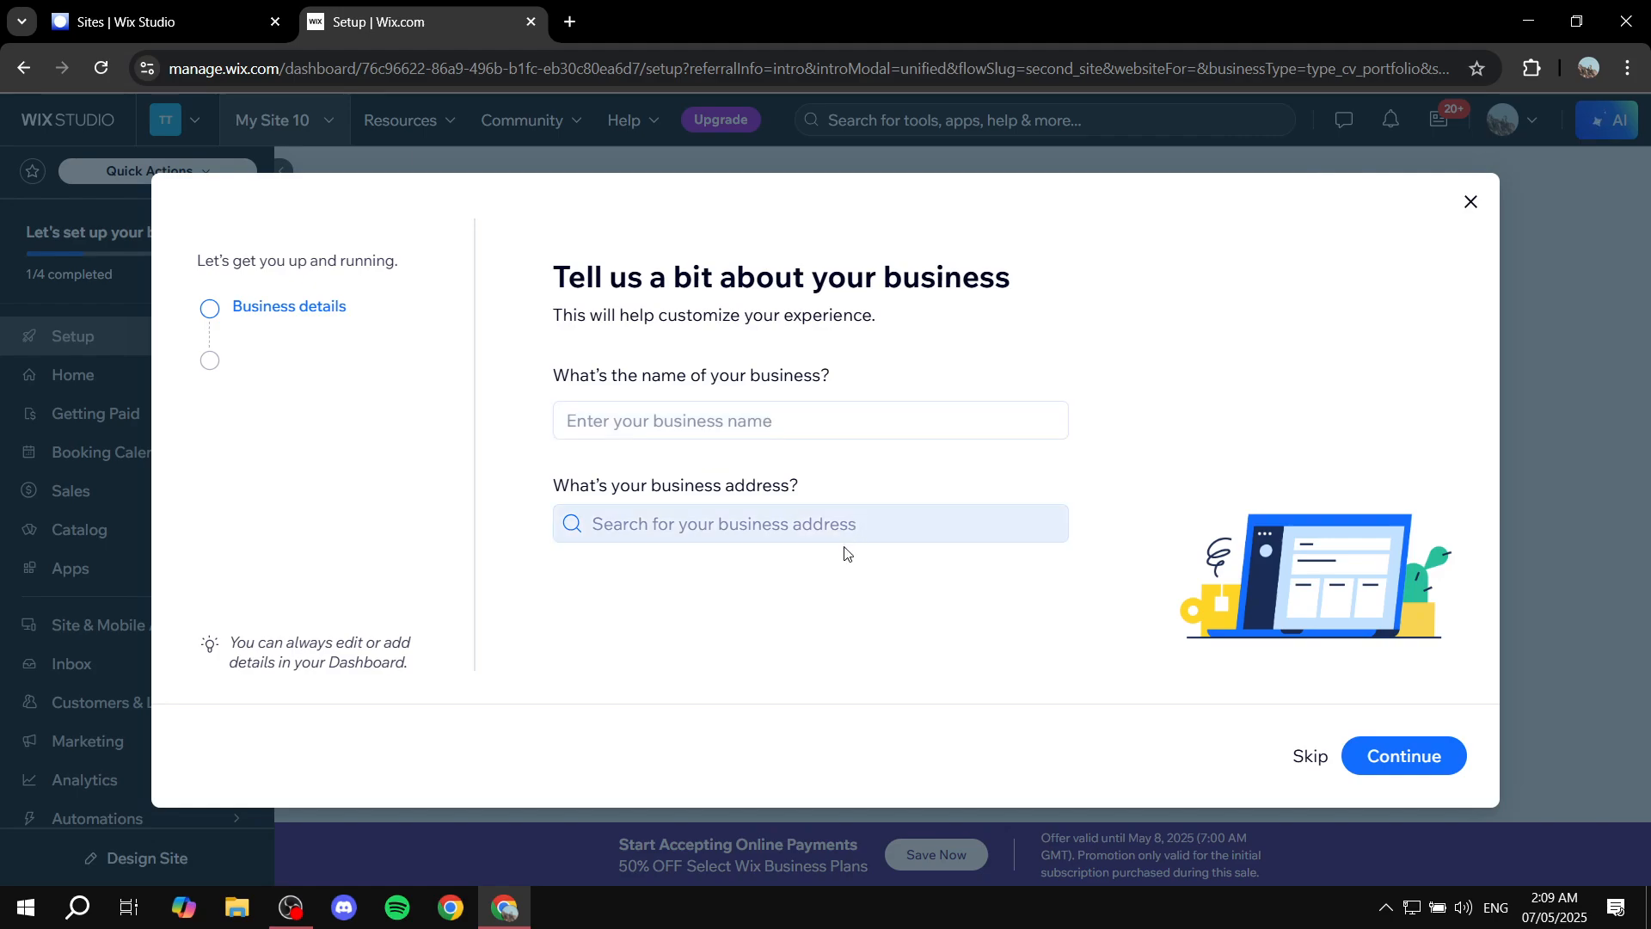
{"action": "left_click", "coordinate": [1374, 760]}
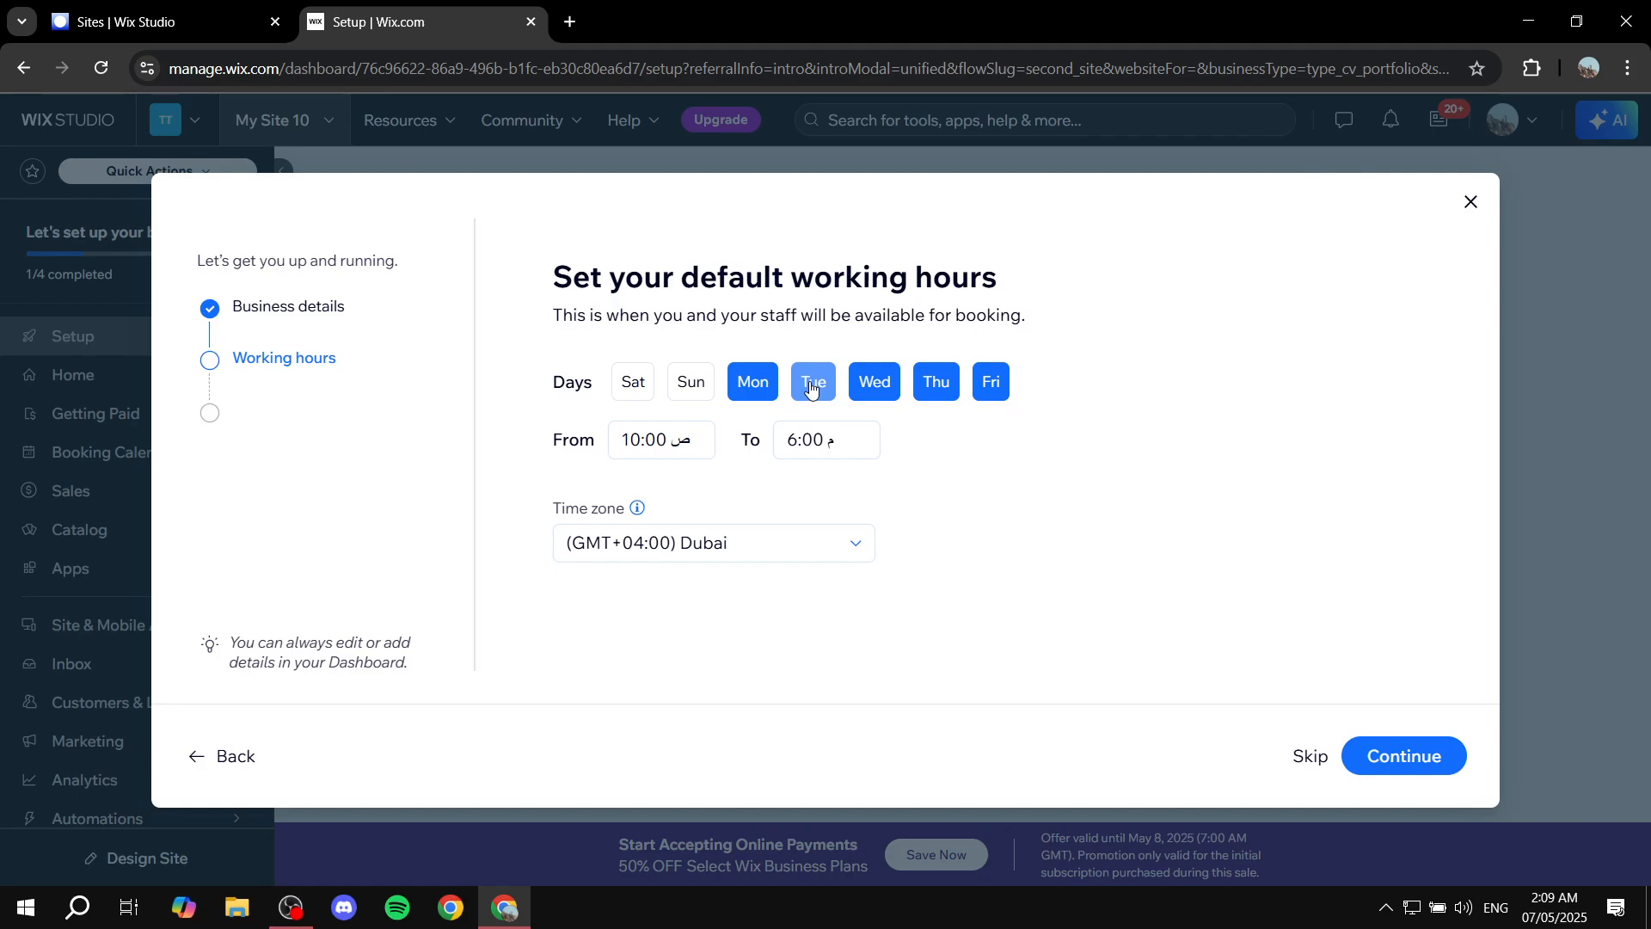
Set the working days to Sunday through Thursday, leaving Saturday and Friday off.
{"action": "left_click", "coordinate": [648, 389]}
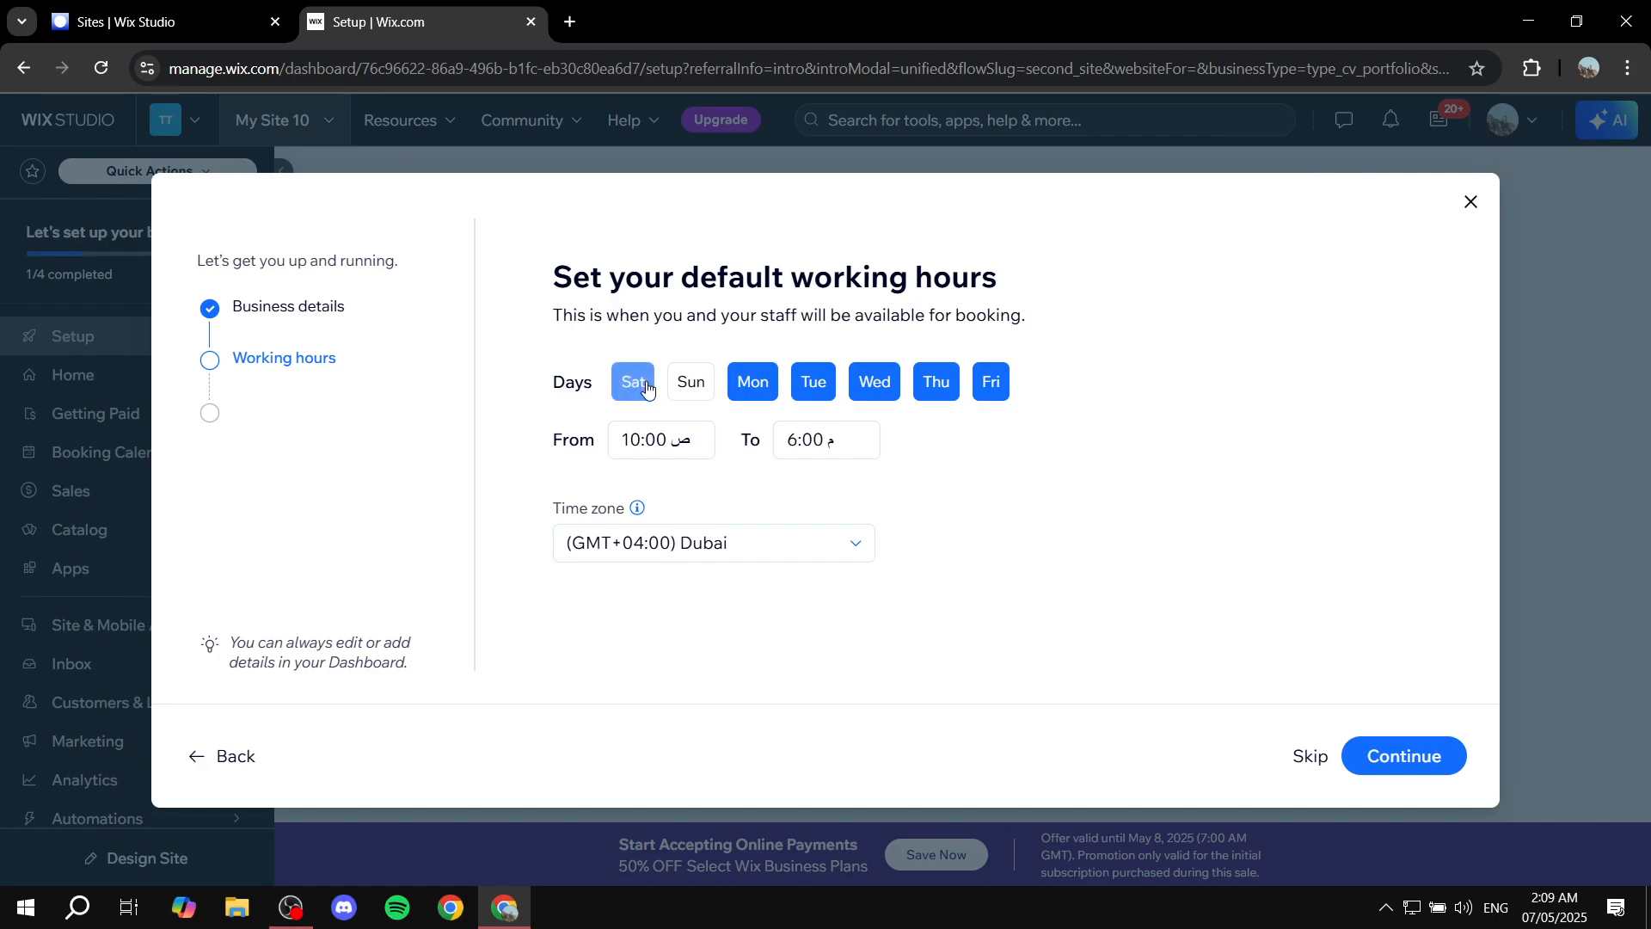
{"action": "left_click", "coordinate": [646, 388]}
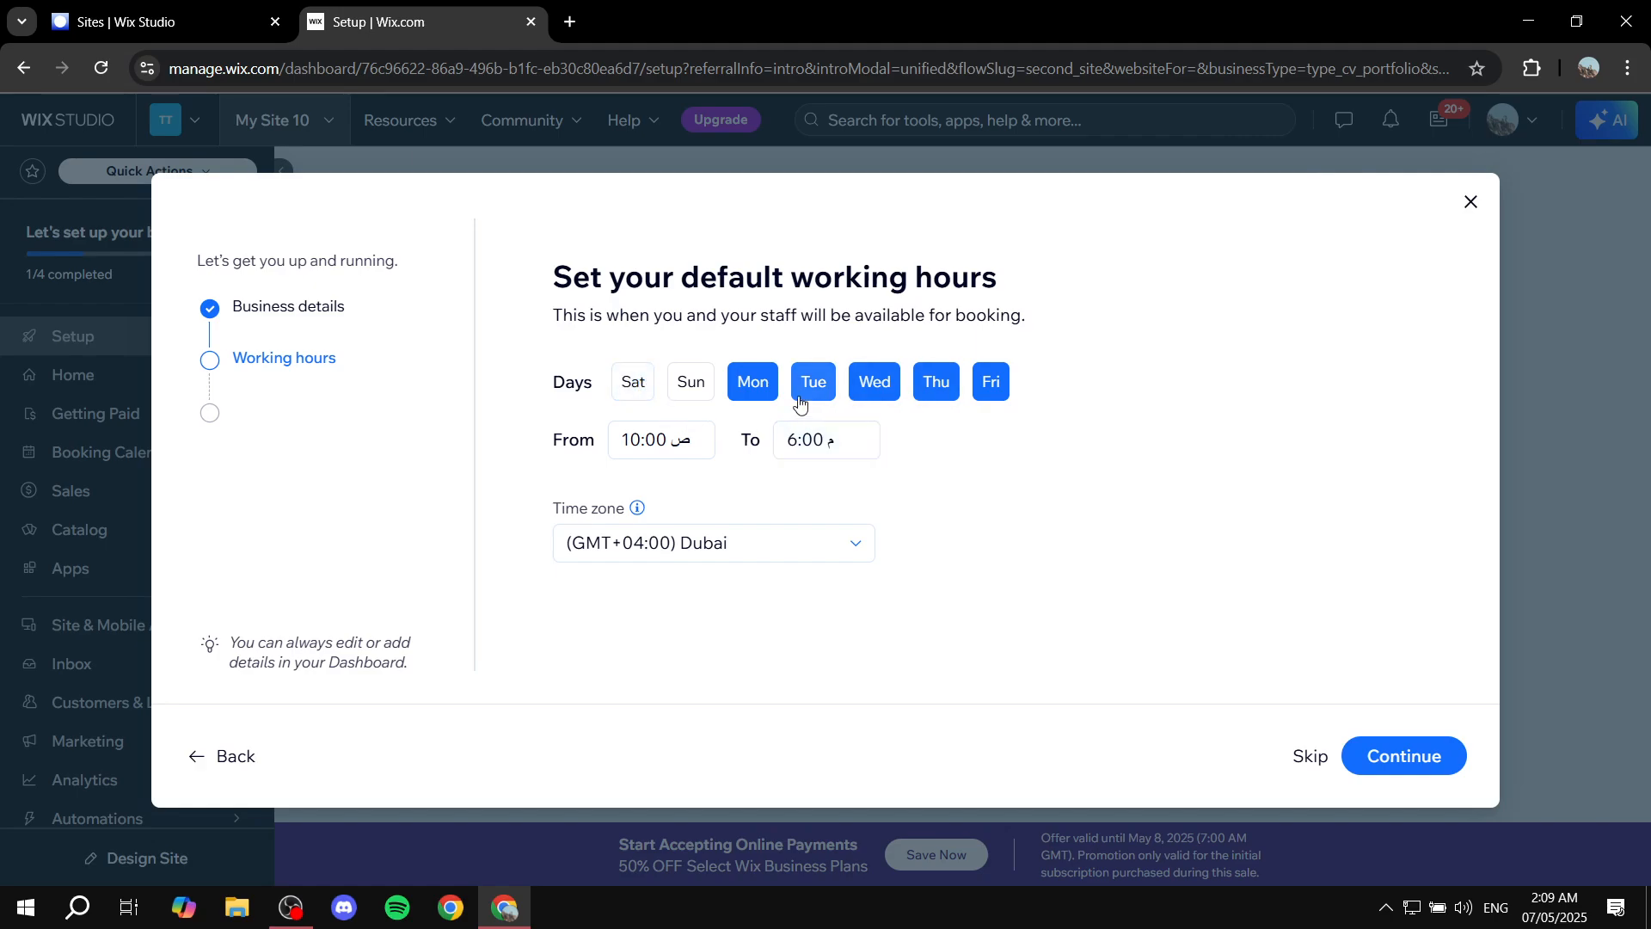
{"action": "left_click", "coordinate": [690, 383]}
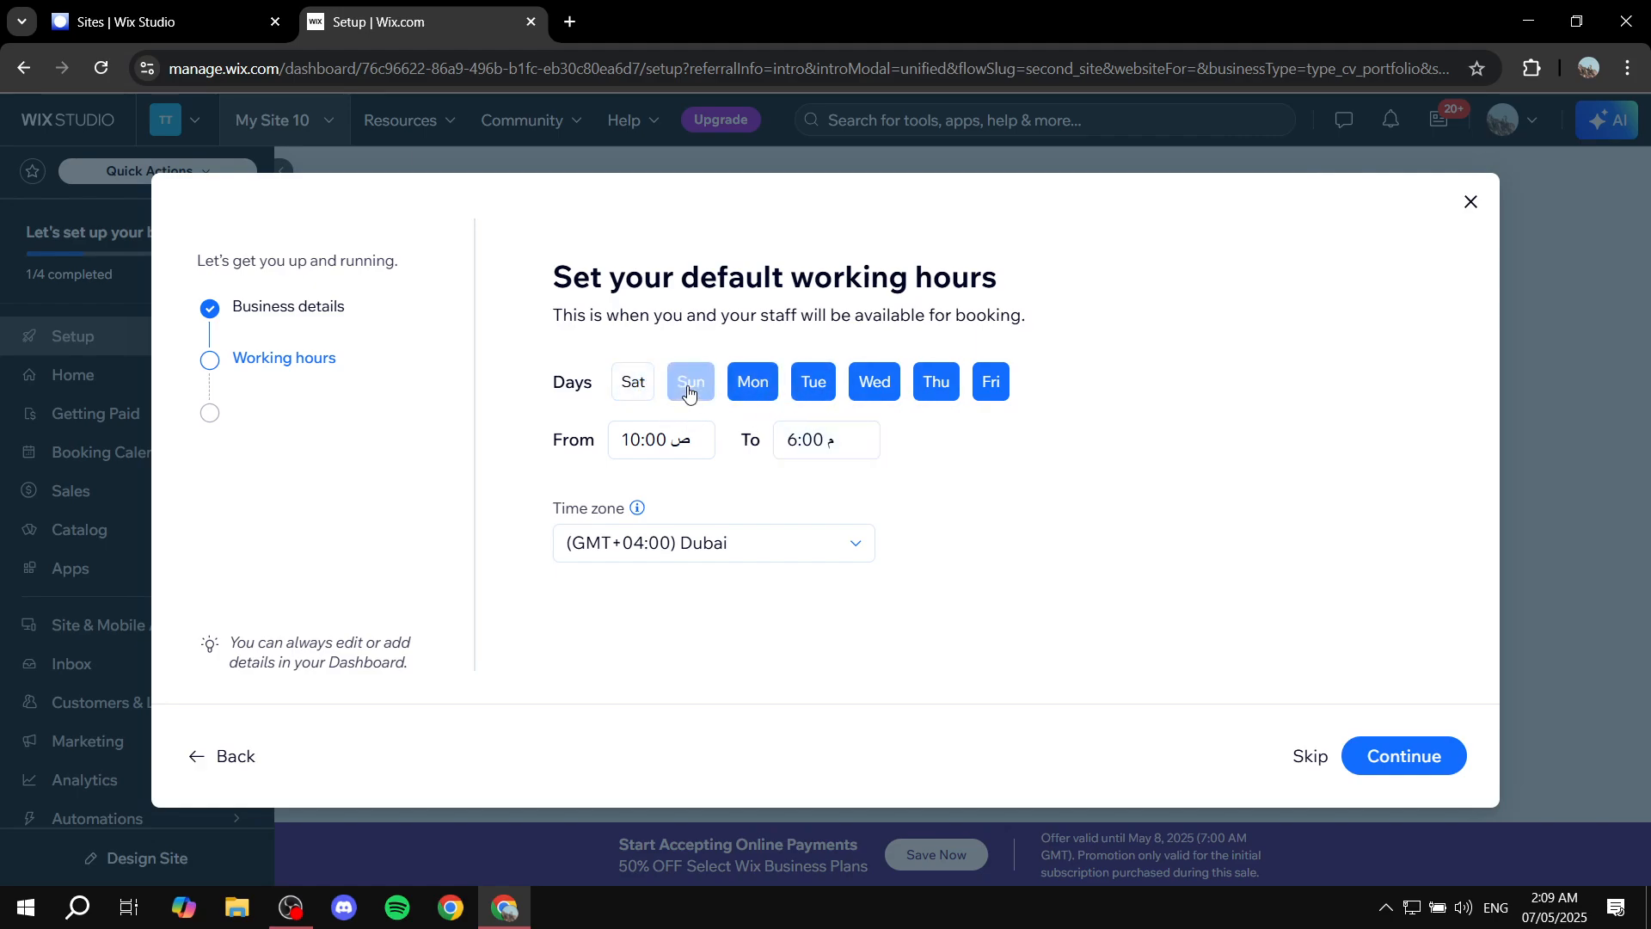
{"action": "left_click", "coordinate": [989, 394]}
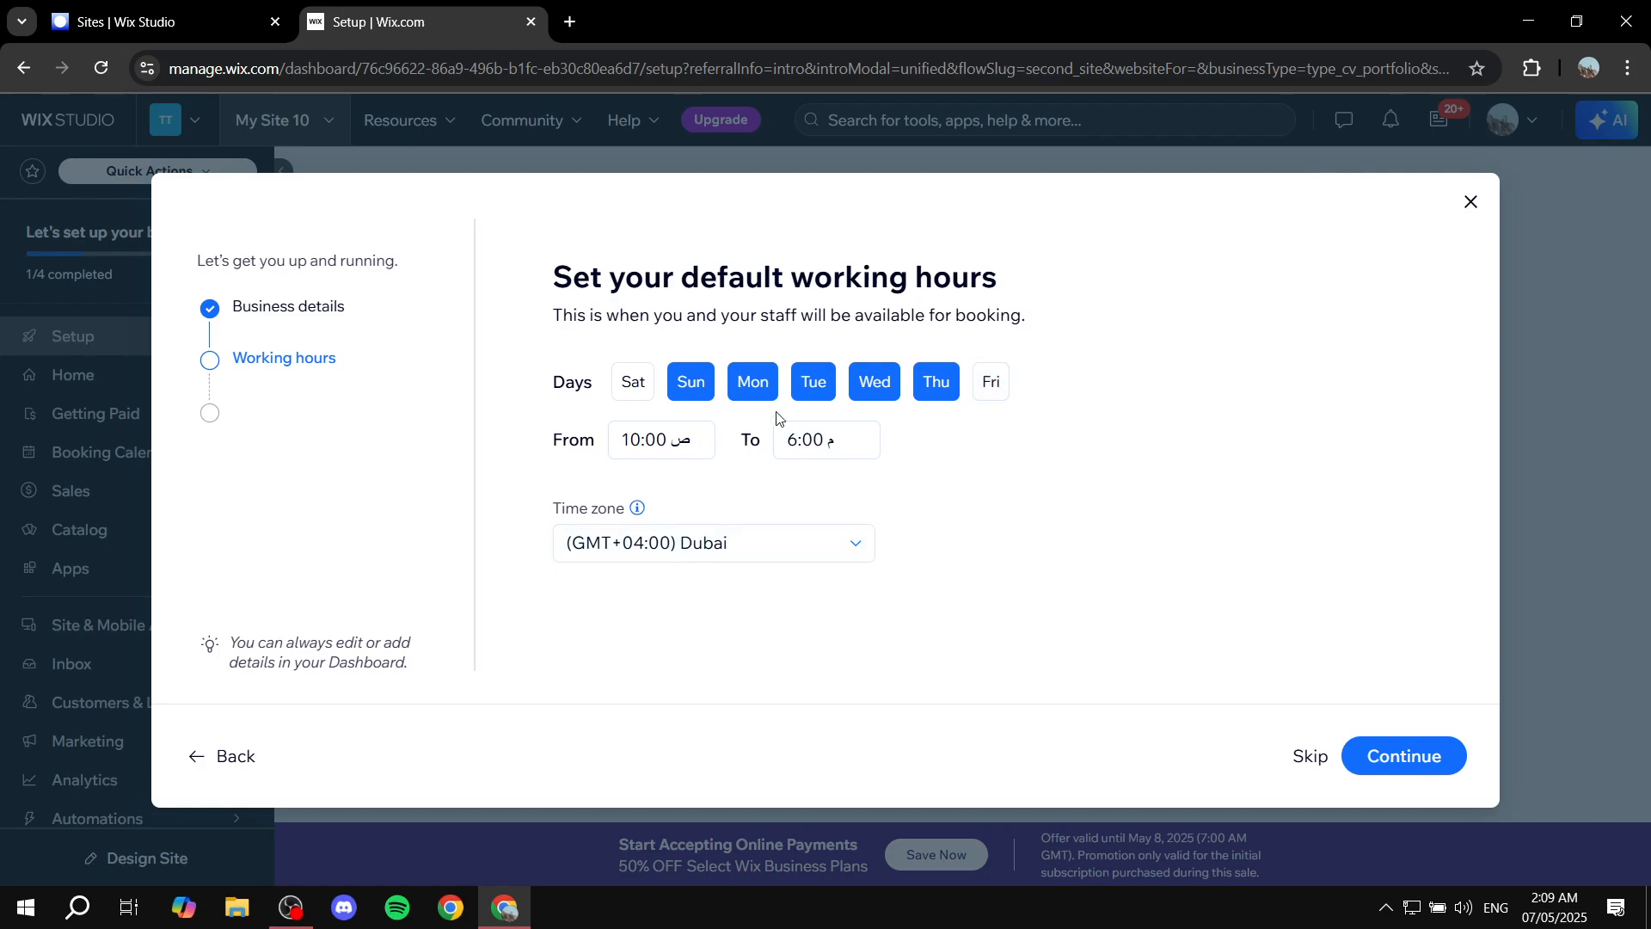
Inspect the working-hour times and the time zone list, then continue to the services step.
{"action": "left_click", "coordinate": [697, 430]}
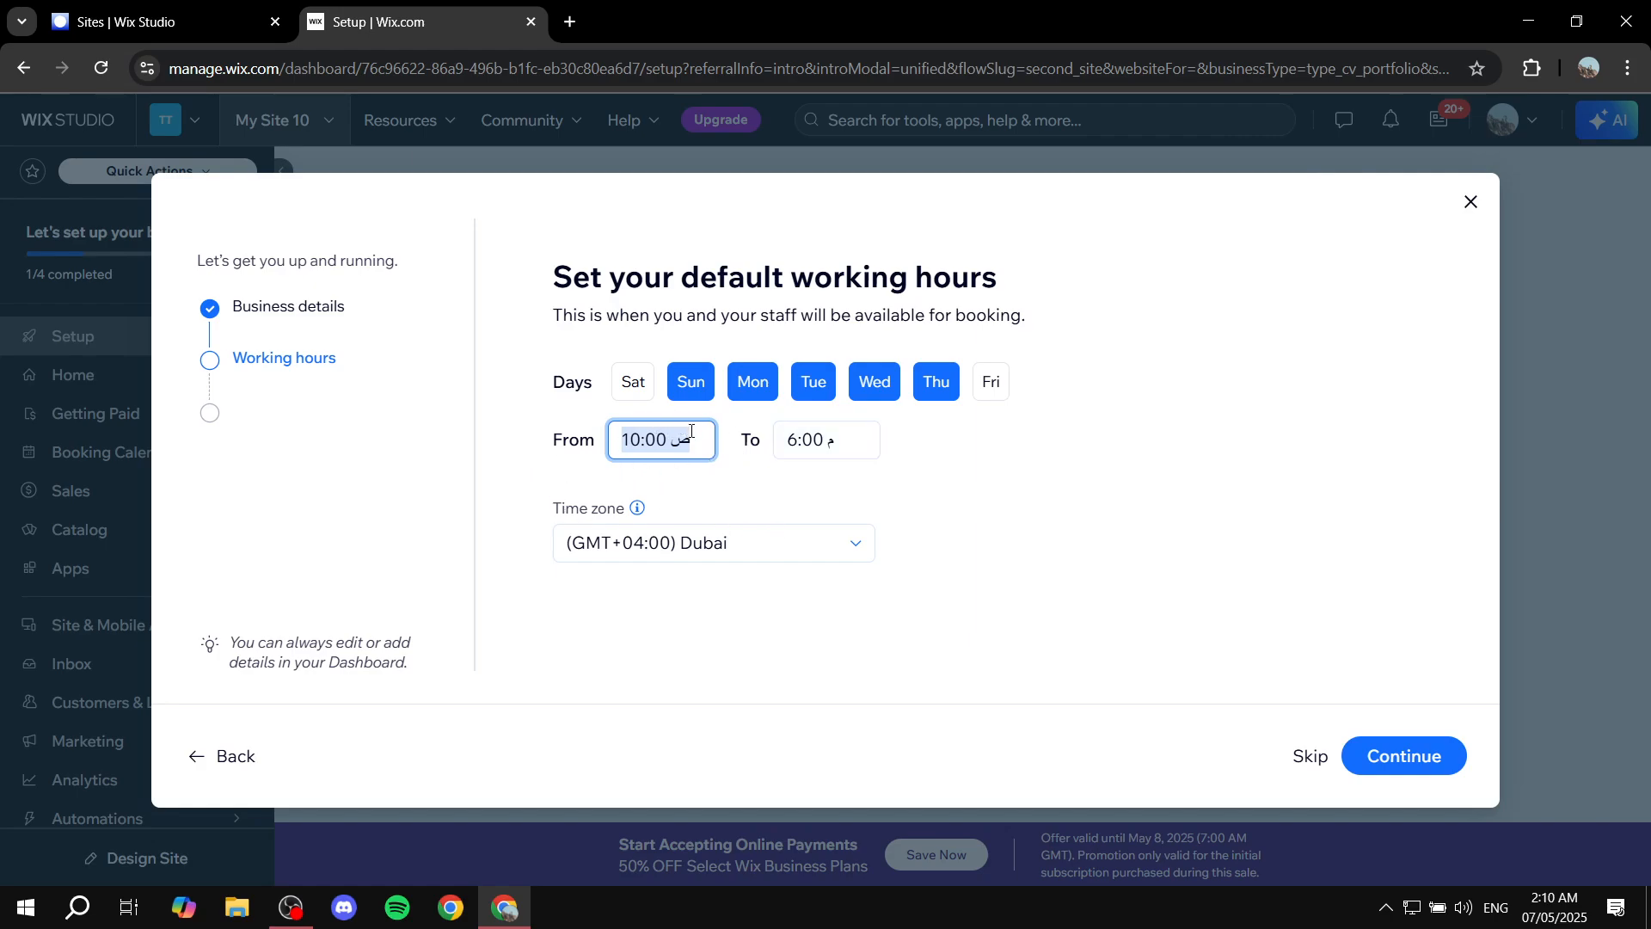
{"action": "left_click", "coordinate": [782, 440]}
{"action": "left_click", "coordinate": [1069, 472]}
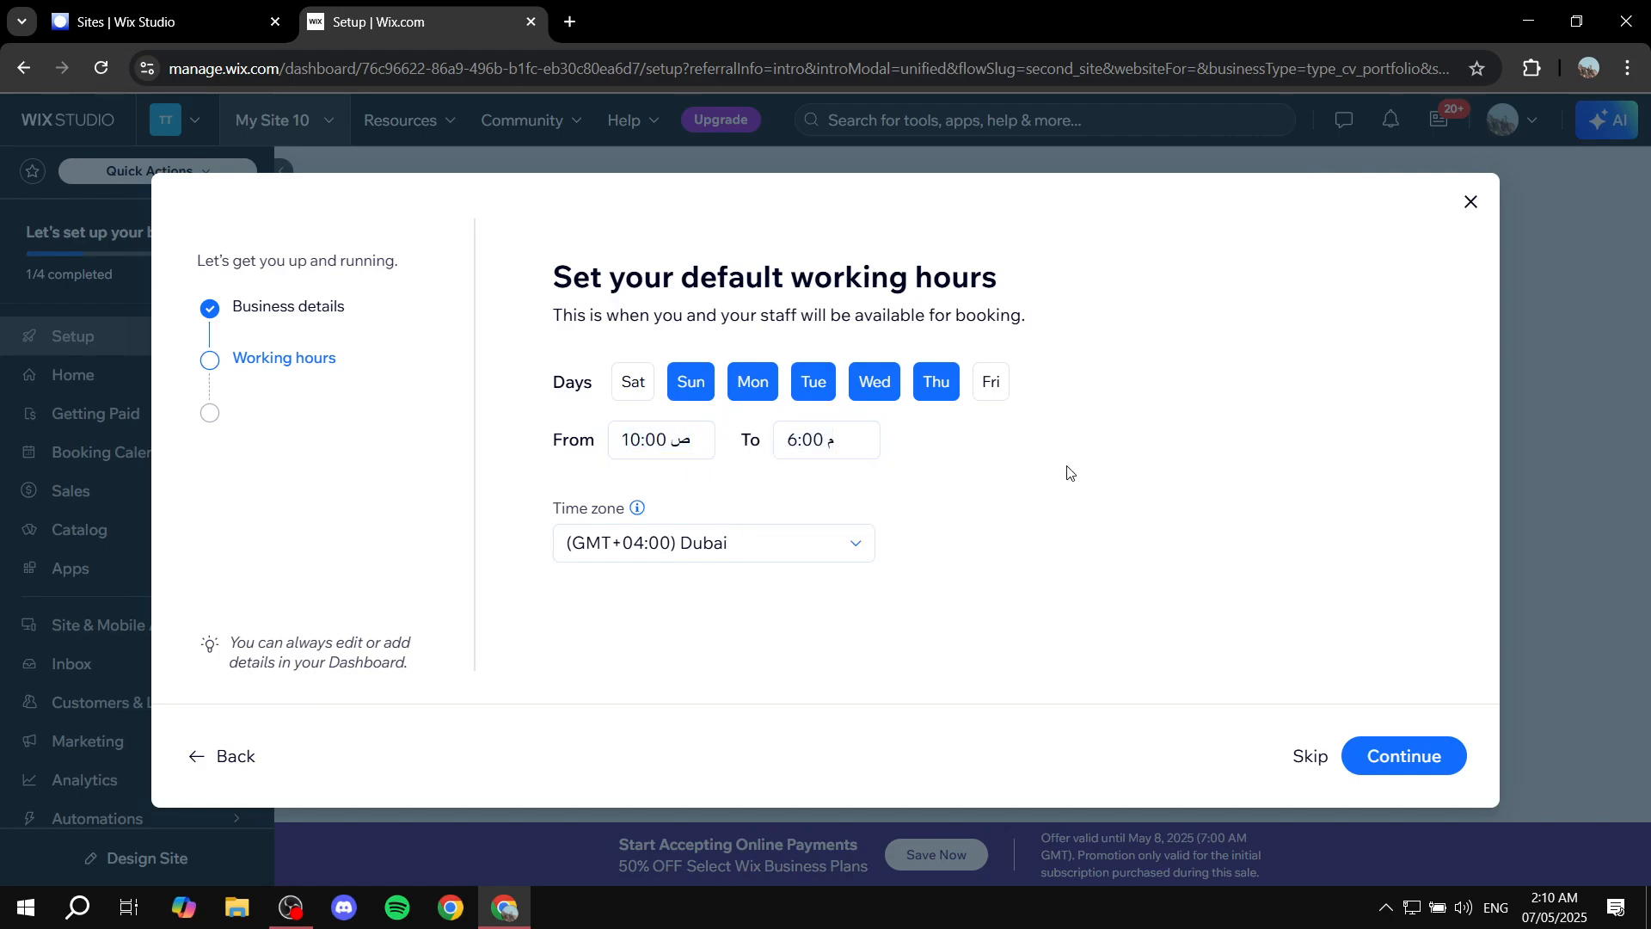
{"action": "left_click", "coordinate": [855, 545]}
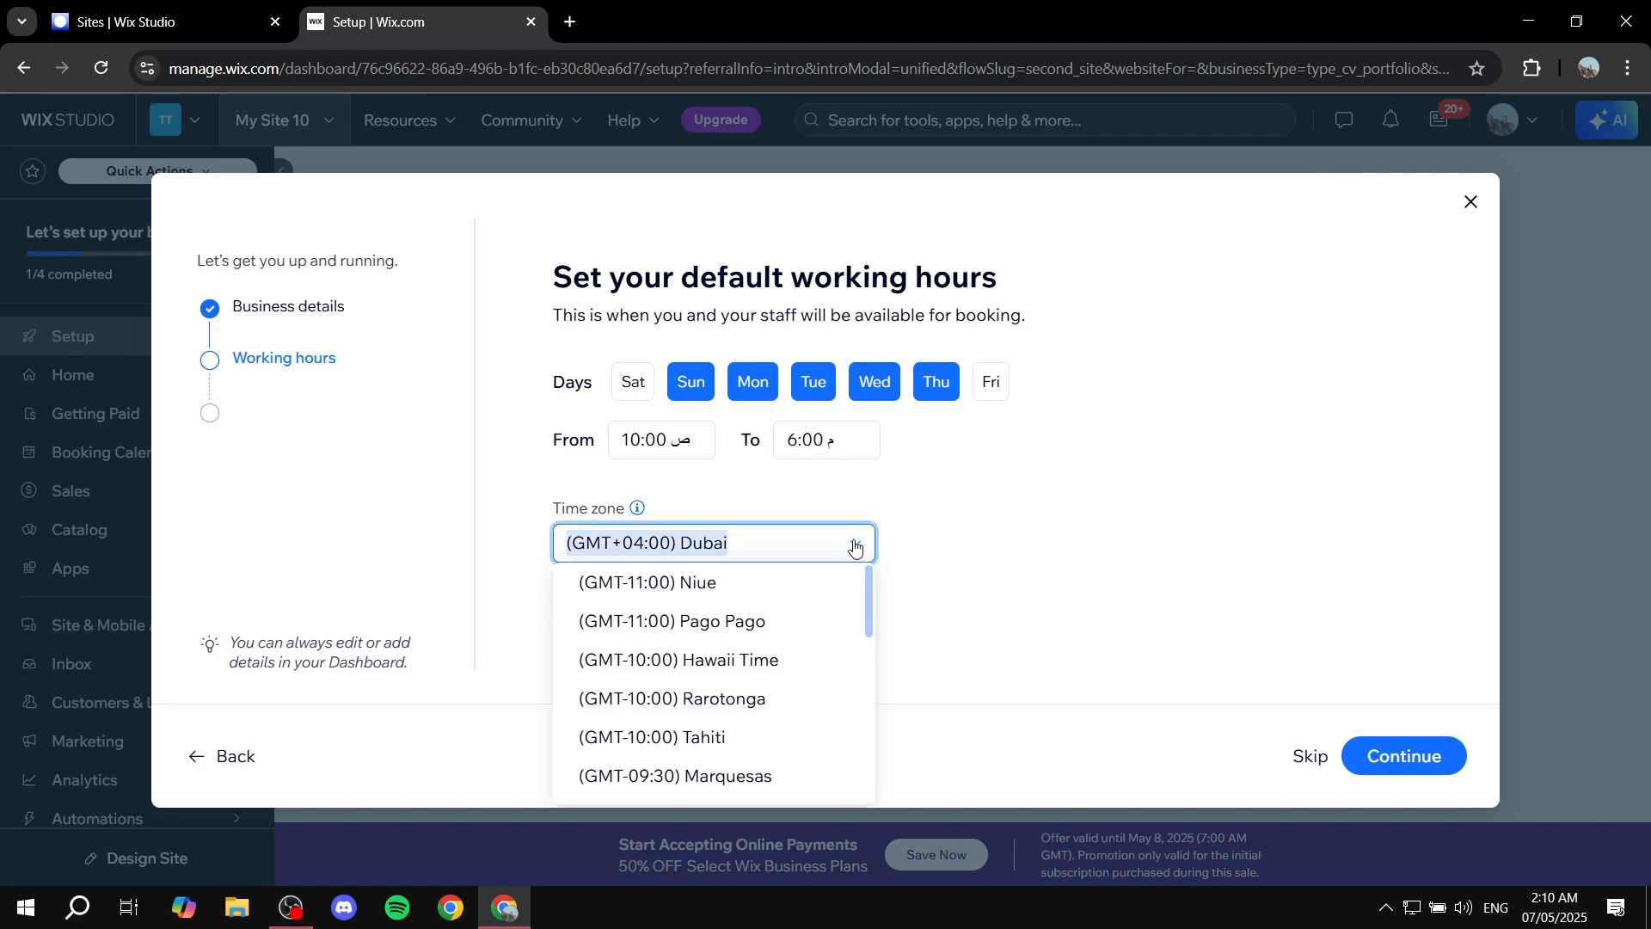
{"action": "left_click", "coordinate": [991, 524]}
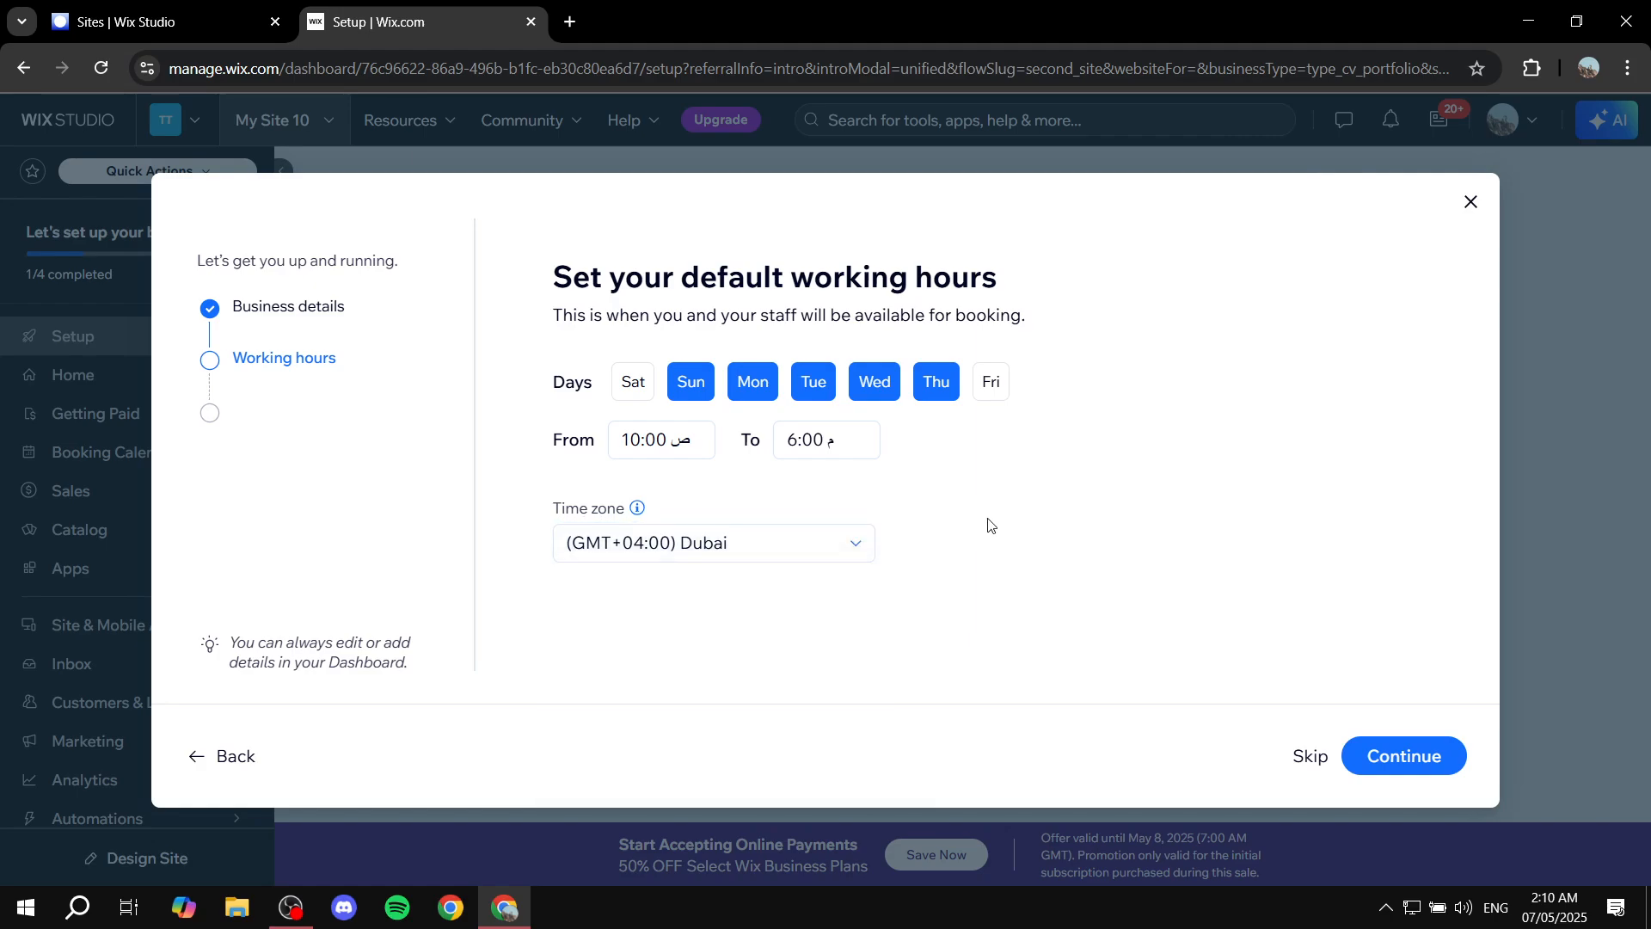
{"action": "mouse_move", "coordinate": [644, 508]}
{"action": "left_click", "coordinate": [1408, 757]}
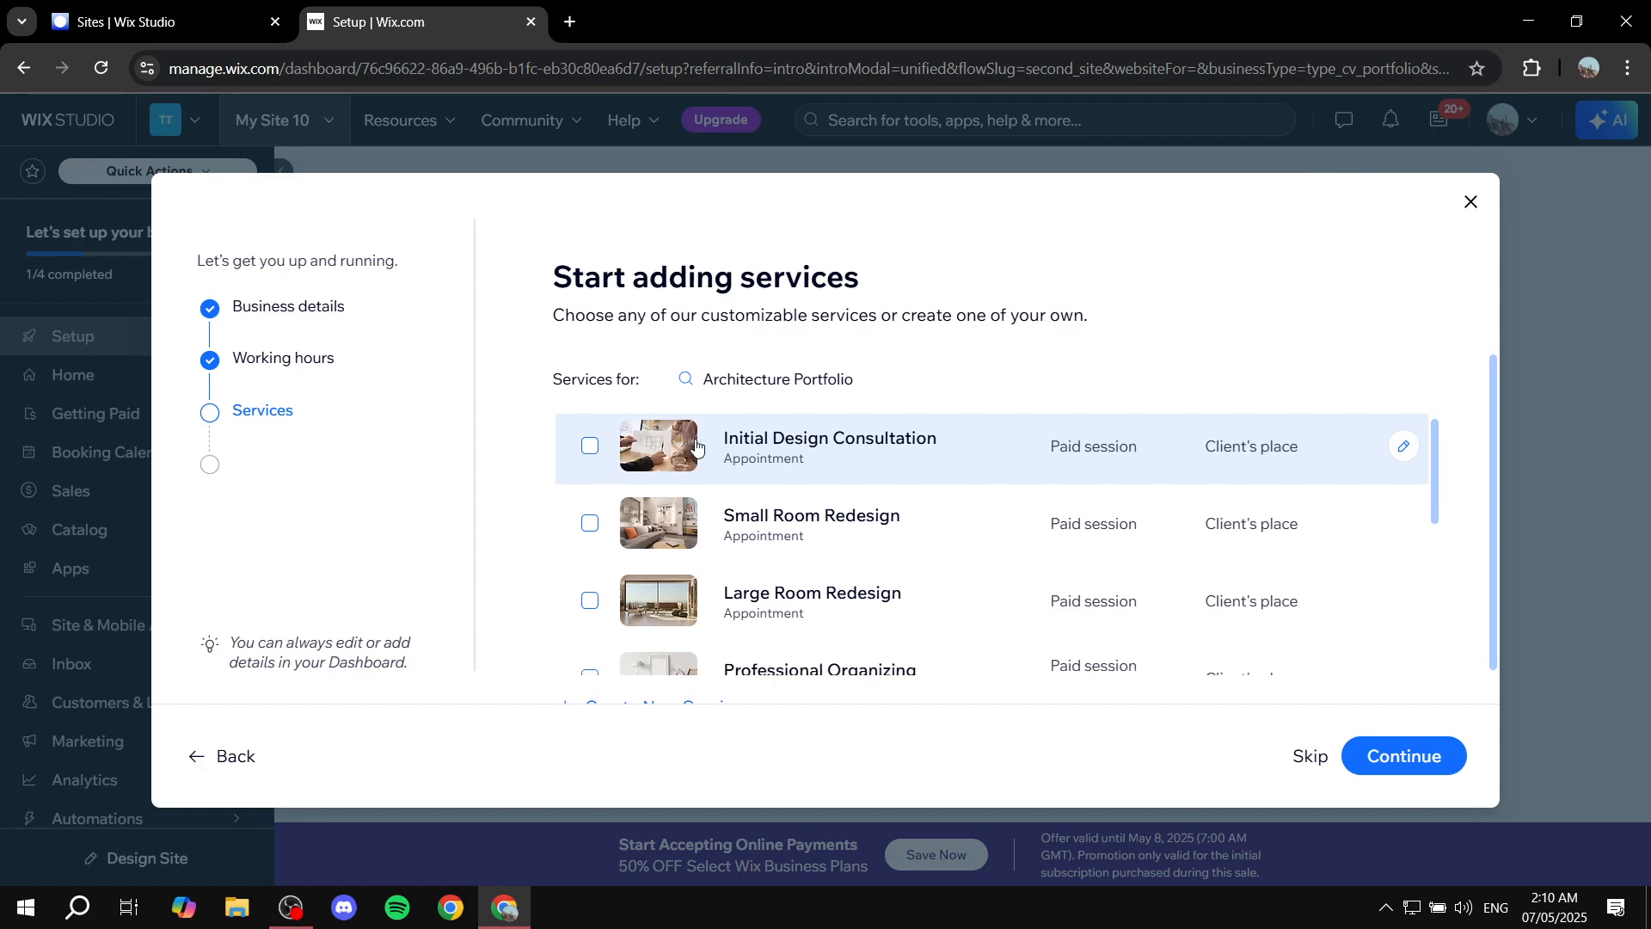
Continue past the services and staff steps without adding any services or staff.
{"action": "scroll", "coordinate": [695, 445], "scroll_direction": "down", "scroll_amount": 2}
{"action": "scroll", "coordinate": [698, 446], "scroll_direction": "up", "scroll_amount": 2}
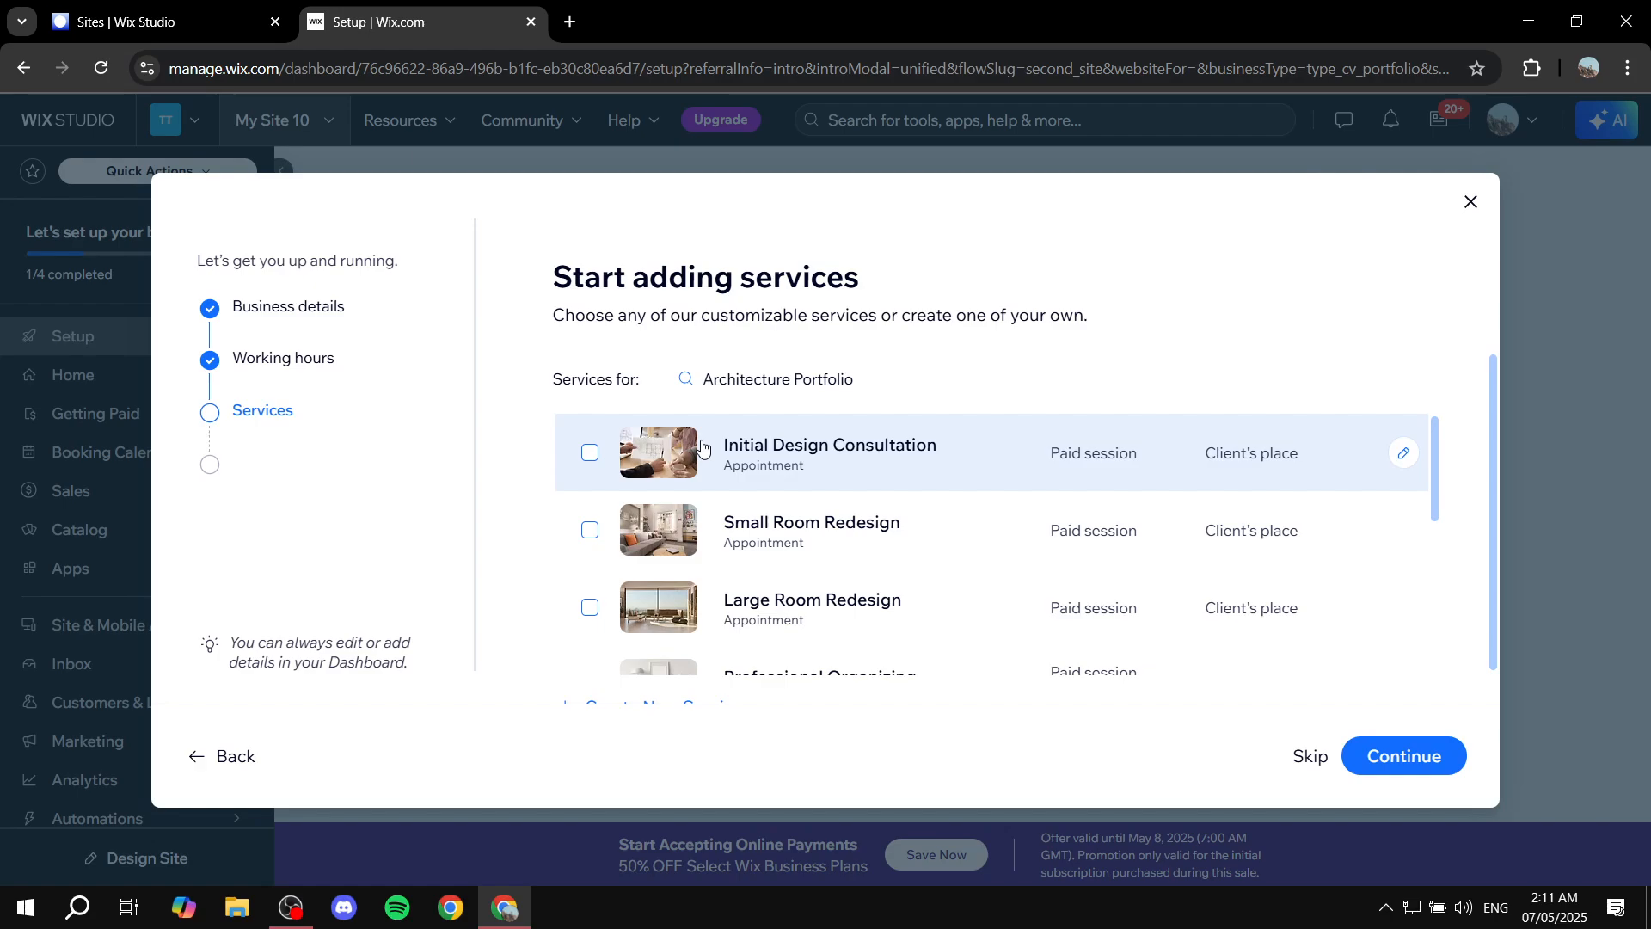
{"action": "left_click", "coordinate": [1432, 765]}
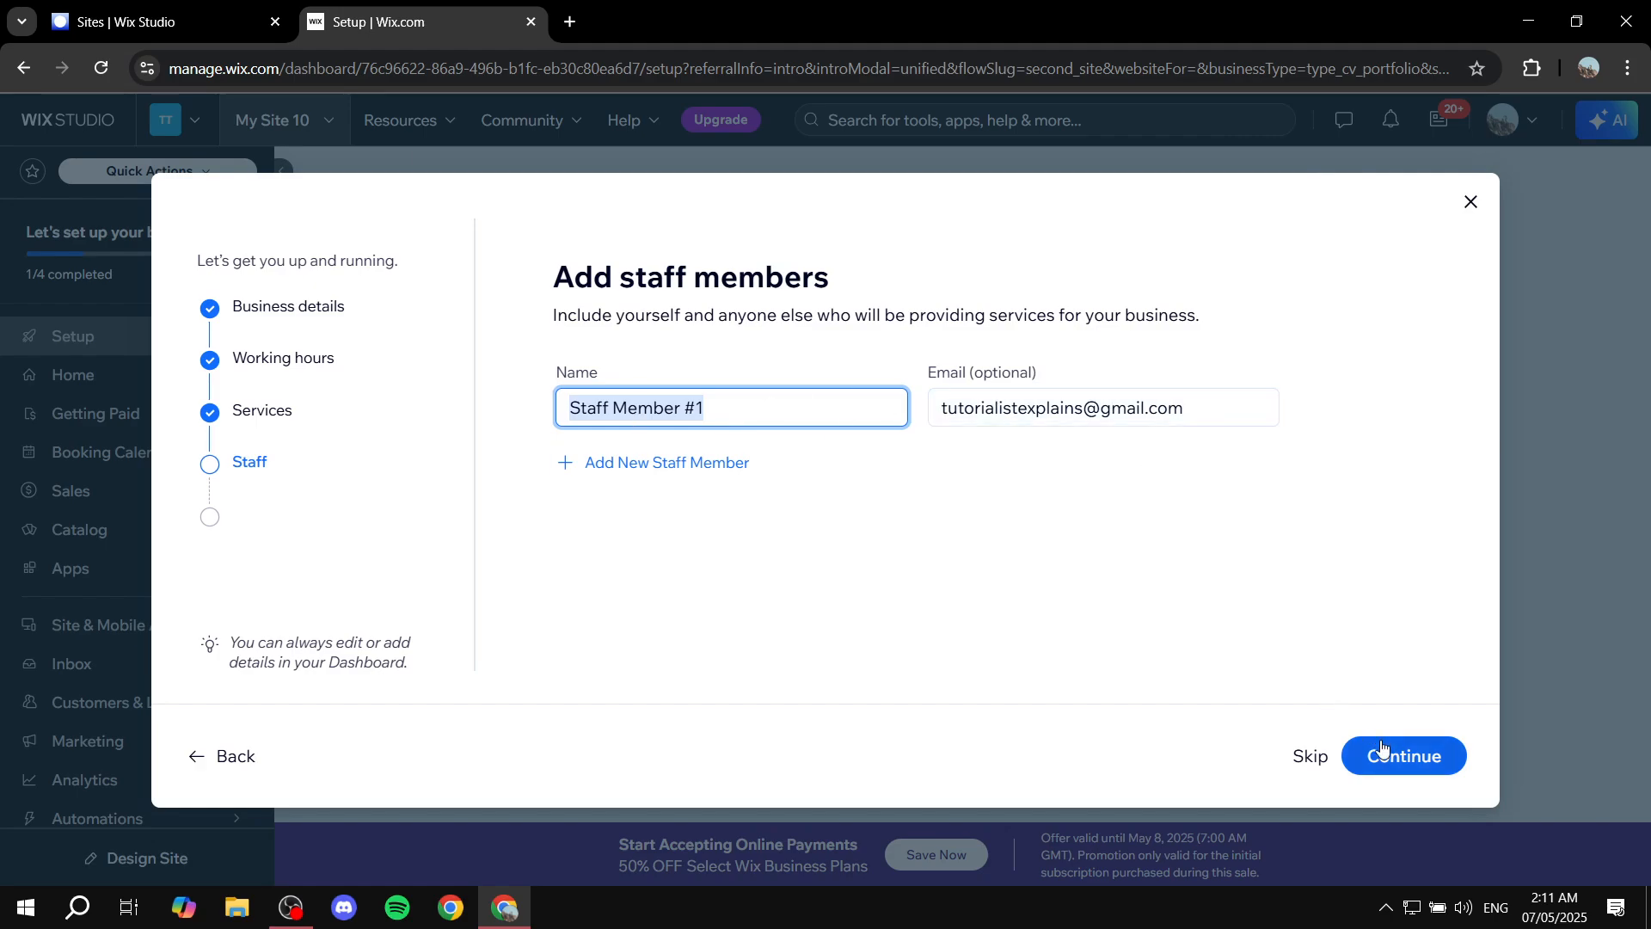
{"action": "left_click", "coordinate": [1325, 763]}
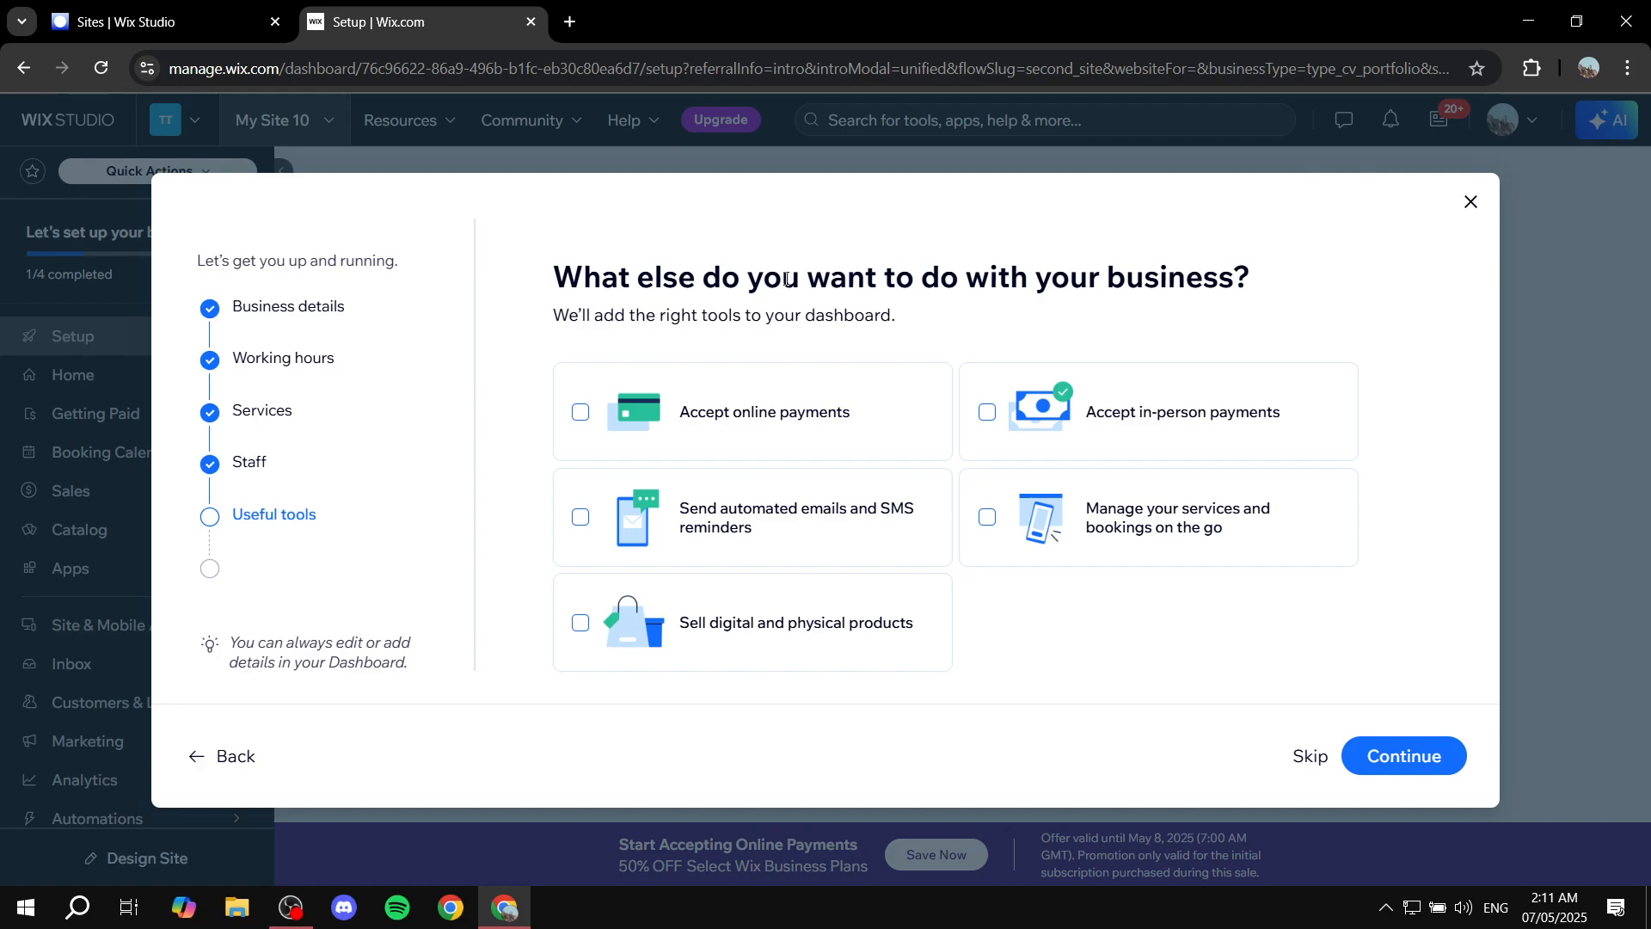
{"action": "left_click", "coordinate": [751, 409]}
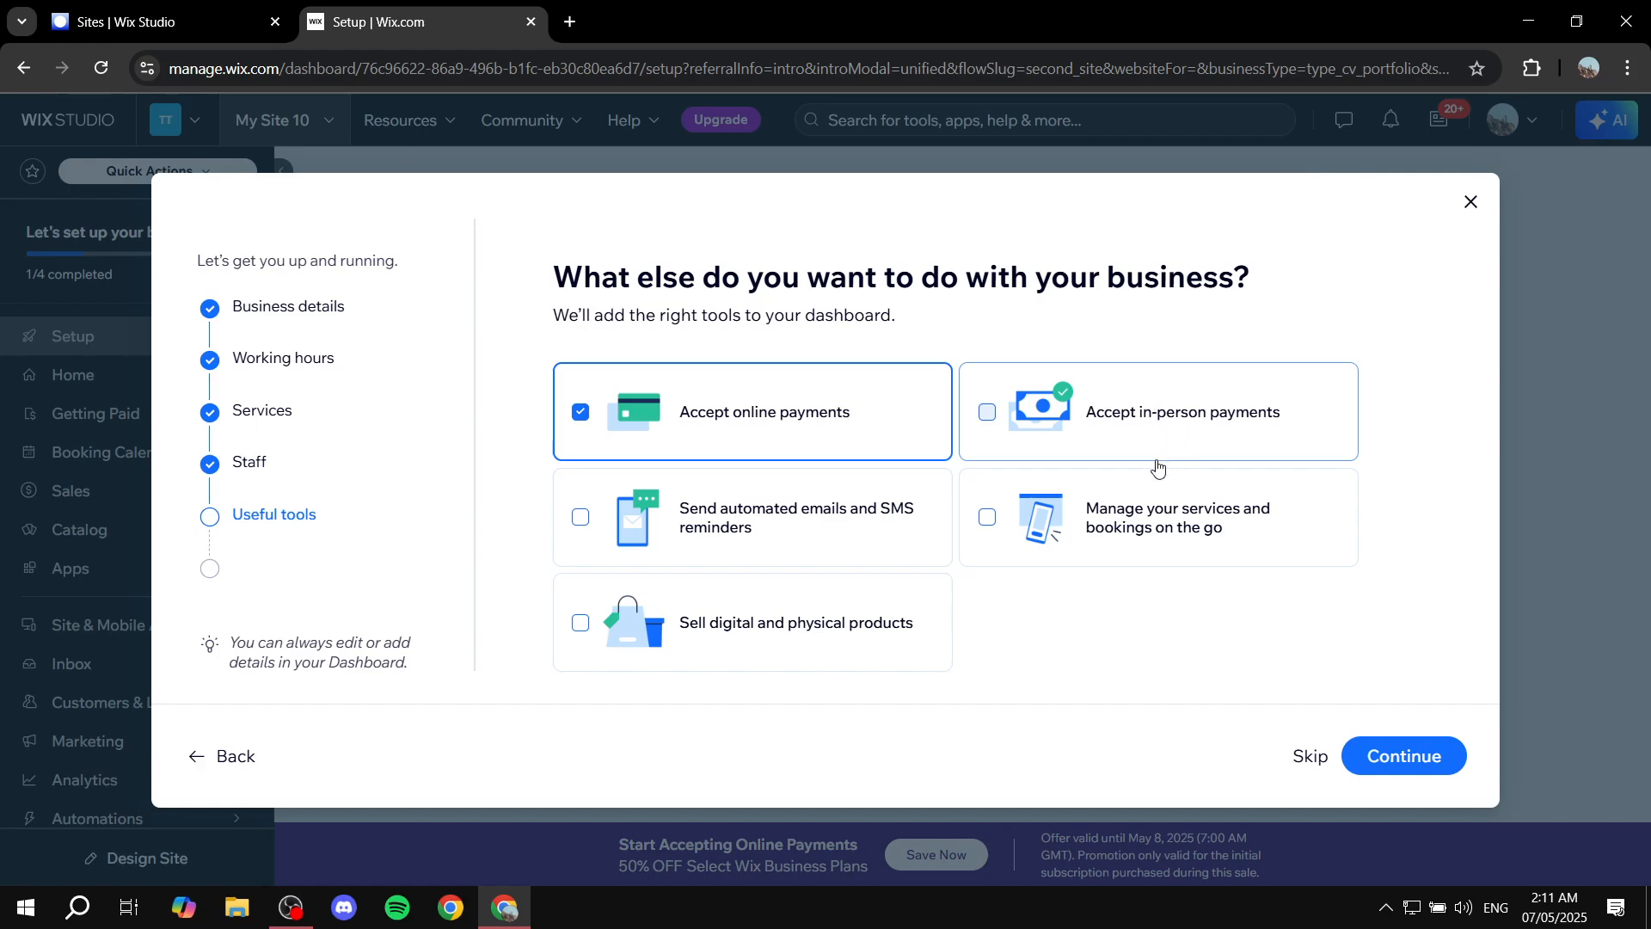
{"action": "left_click", "coordinate": [1168, 413]}
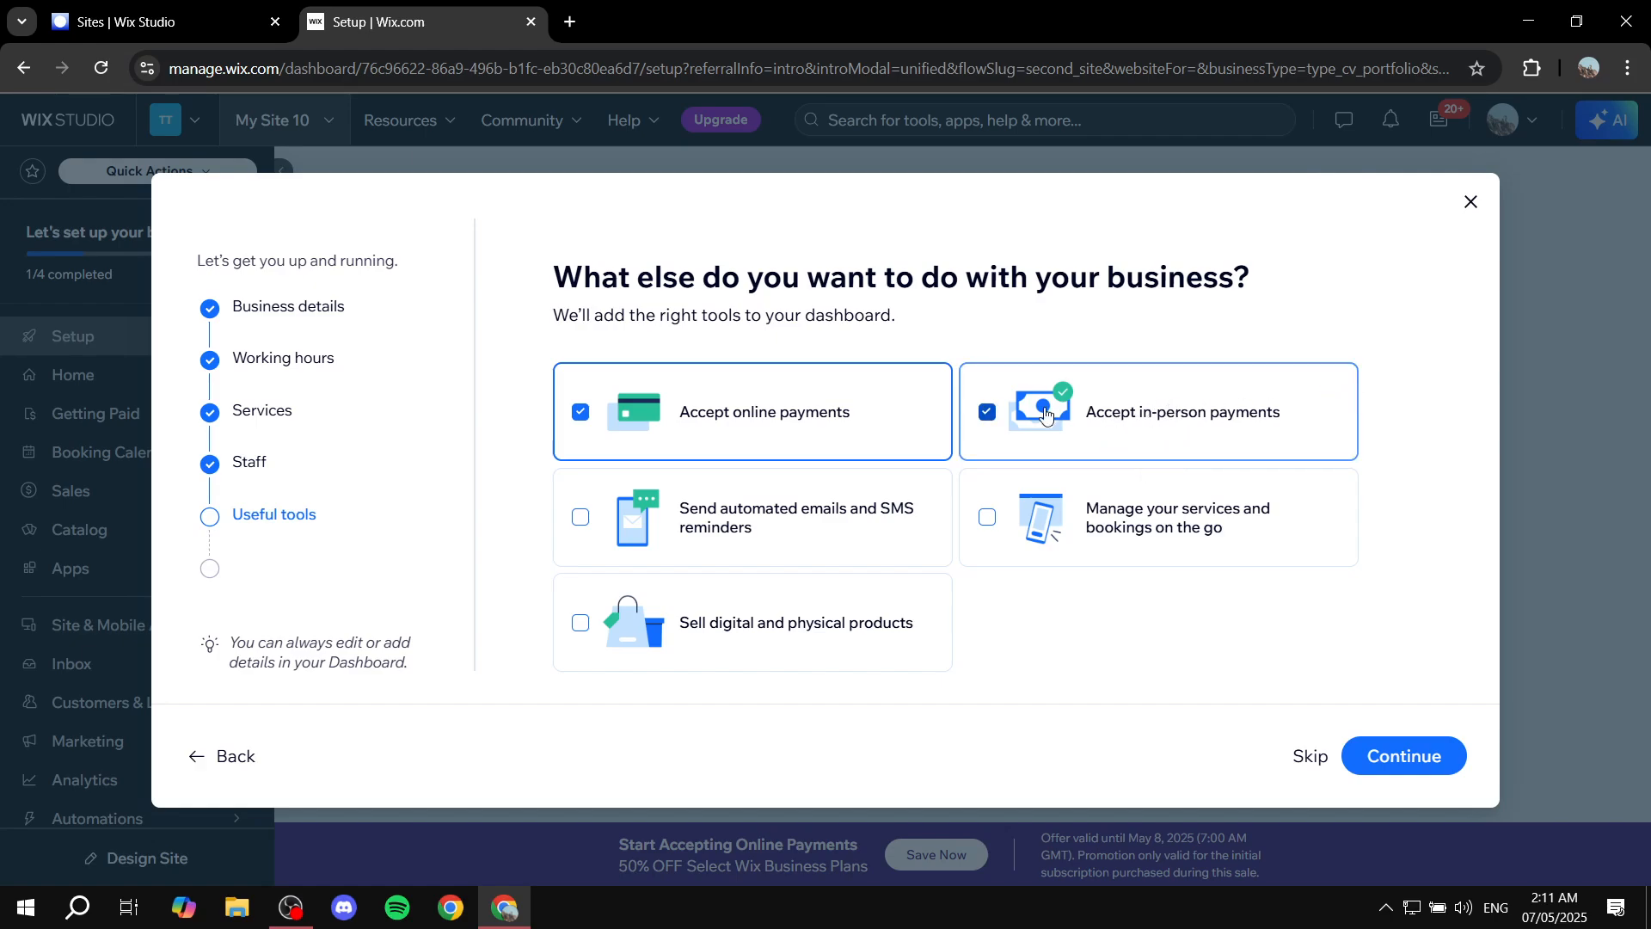
{"action": "left_click", "coordinate": [748, 442]}
{"action": "left_click", "coordinate": [1124, 386]}
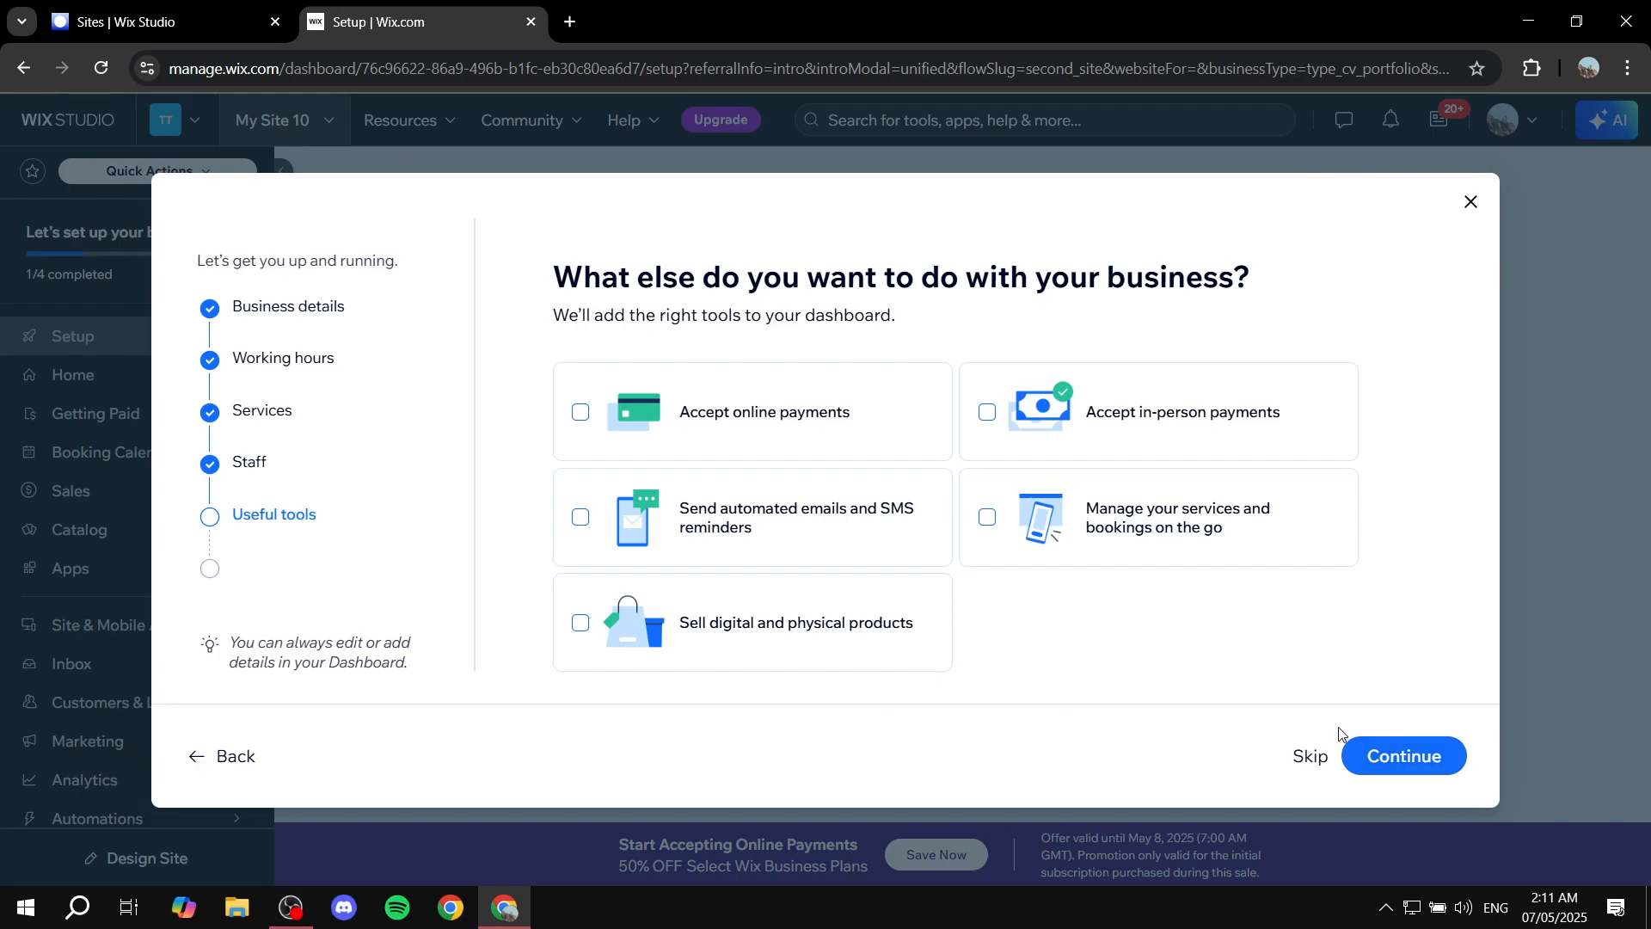
Finish the setup wizard, continue to the dashboard and dismiss the sale pop-up.
{"action": "left_click", "coordinate": [1441, 757]}
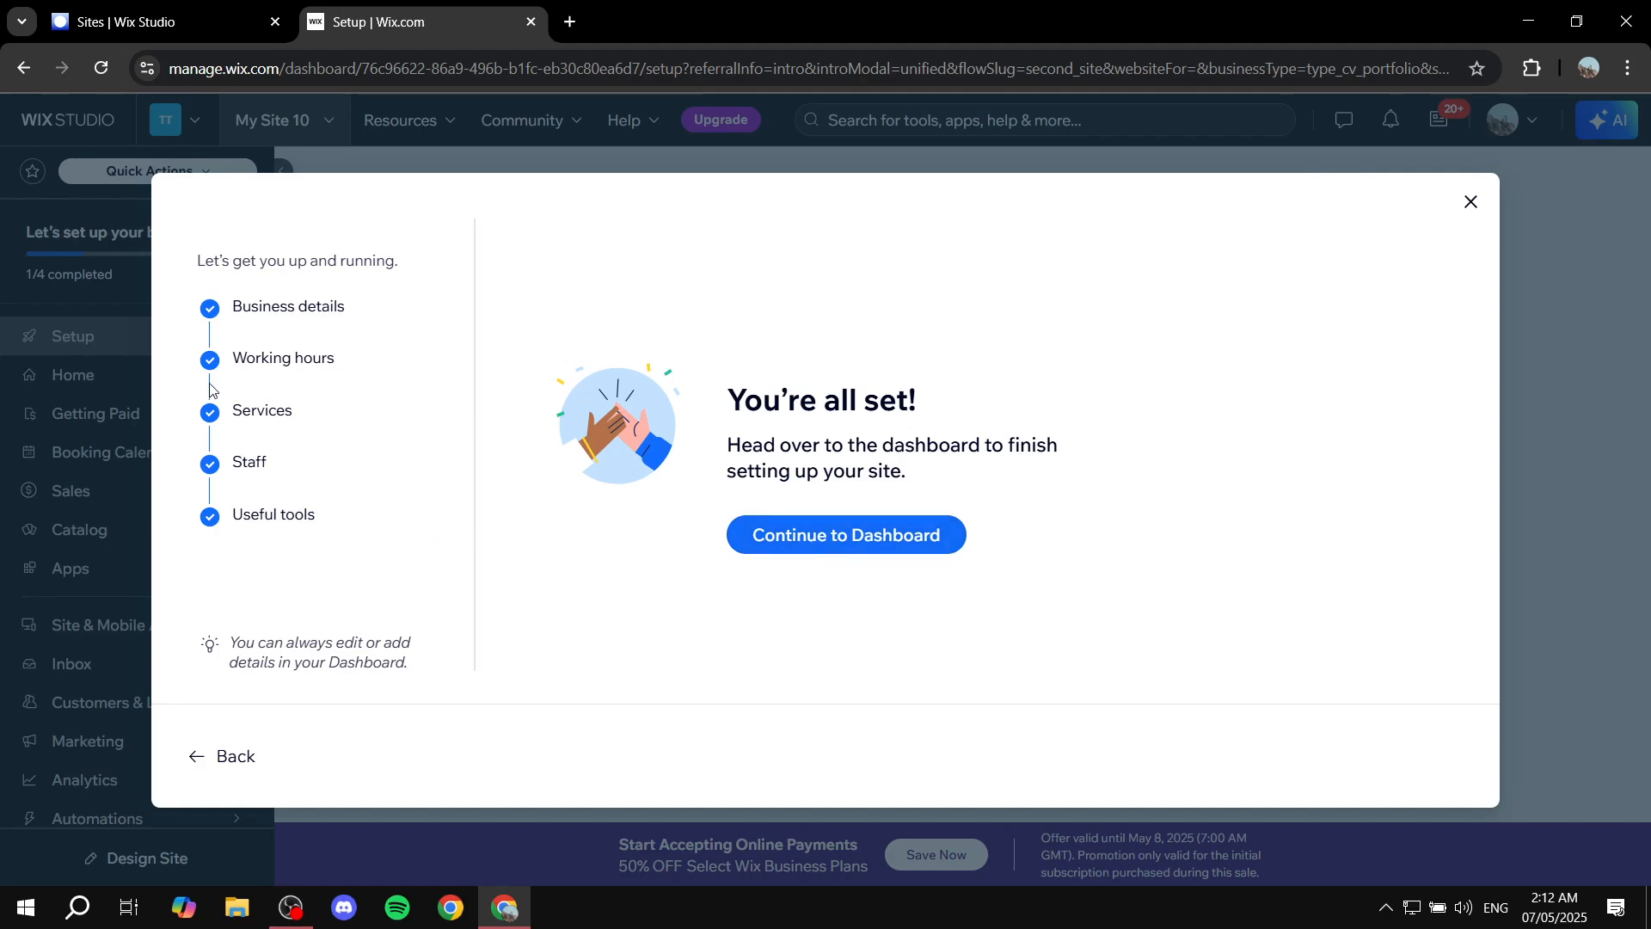
{"action": "left_click", "coordinate": [870, 534]}
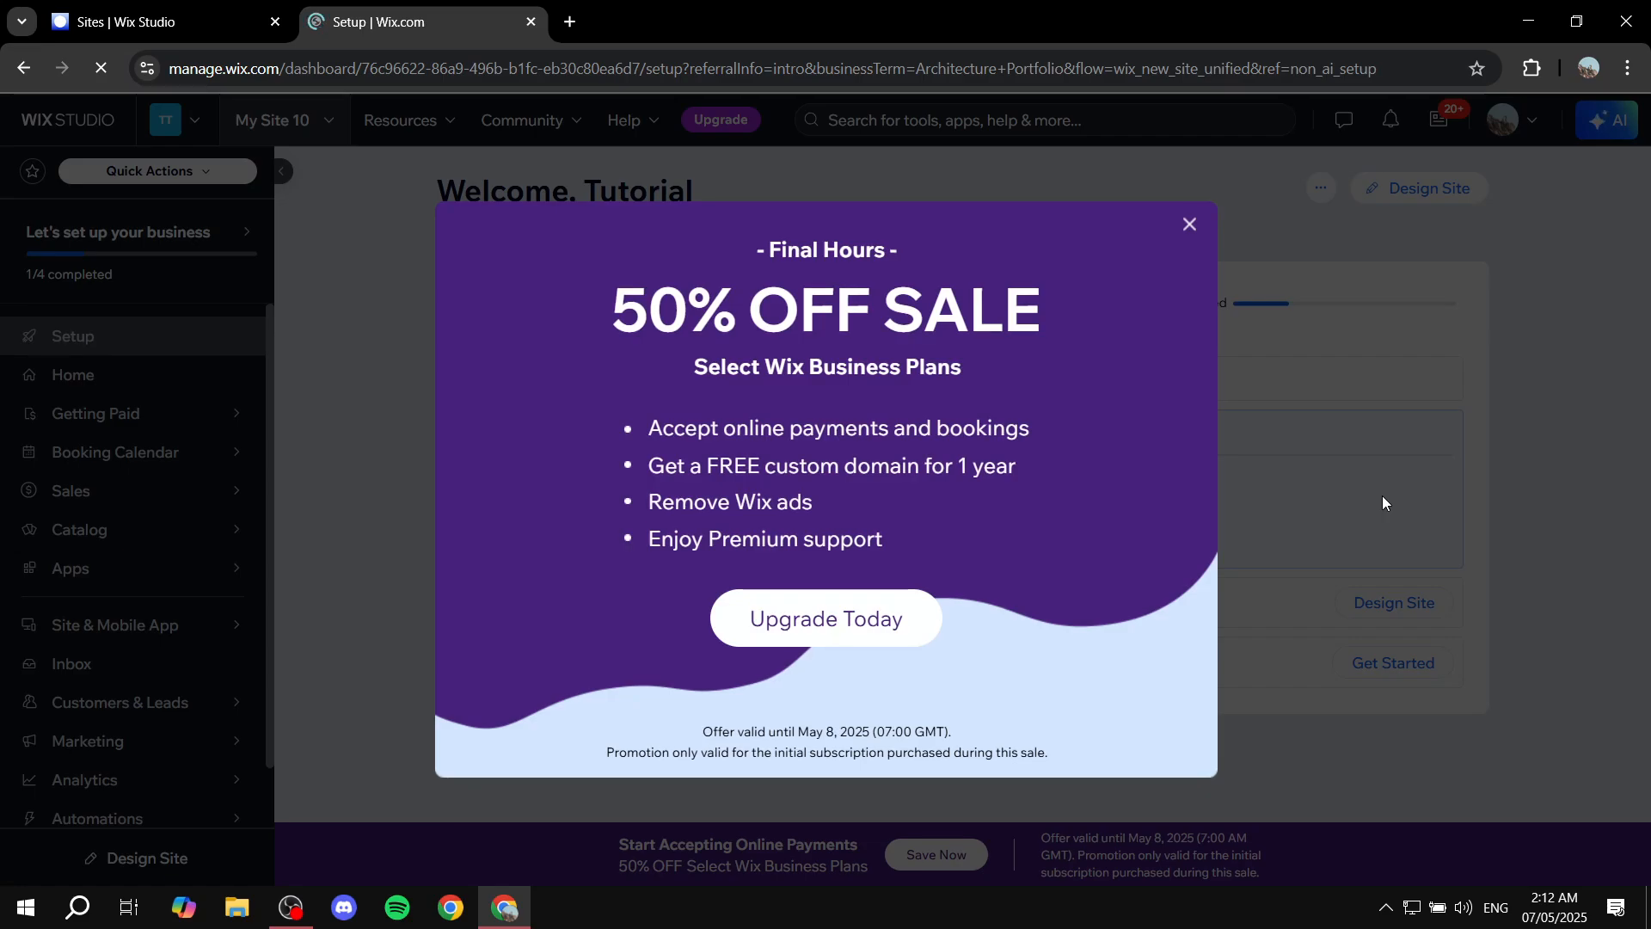
{"action": "left_click", "coordinate": [1189, 225]}
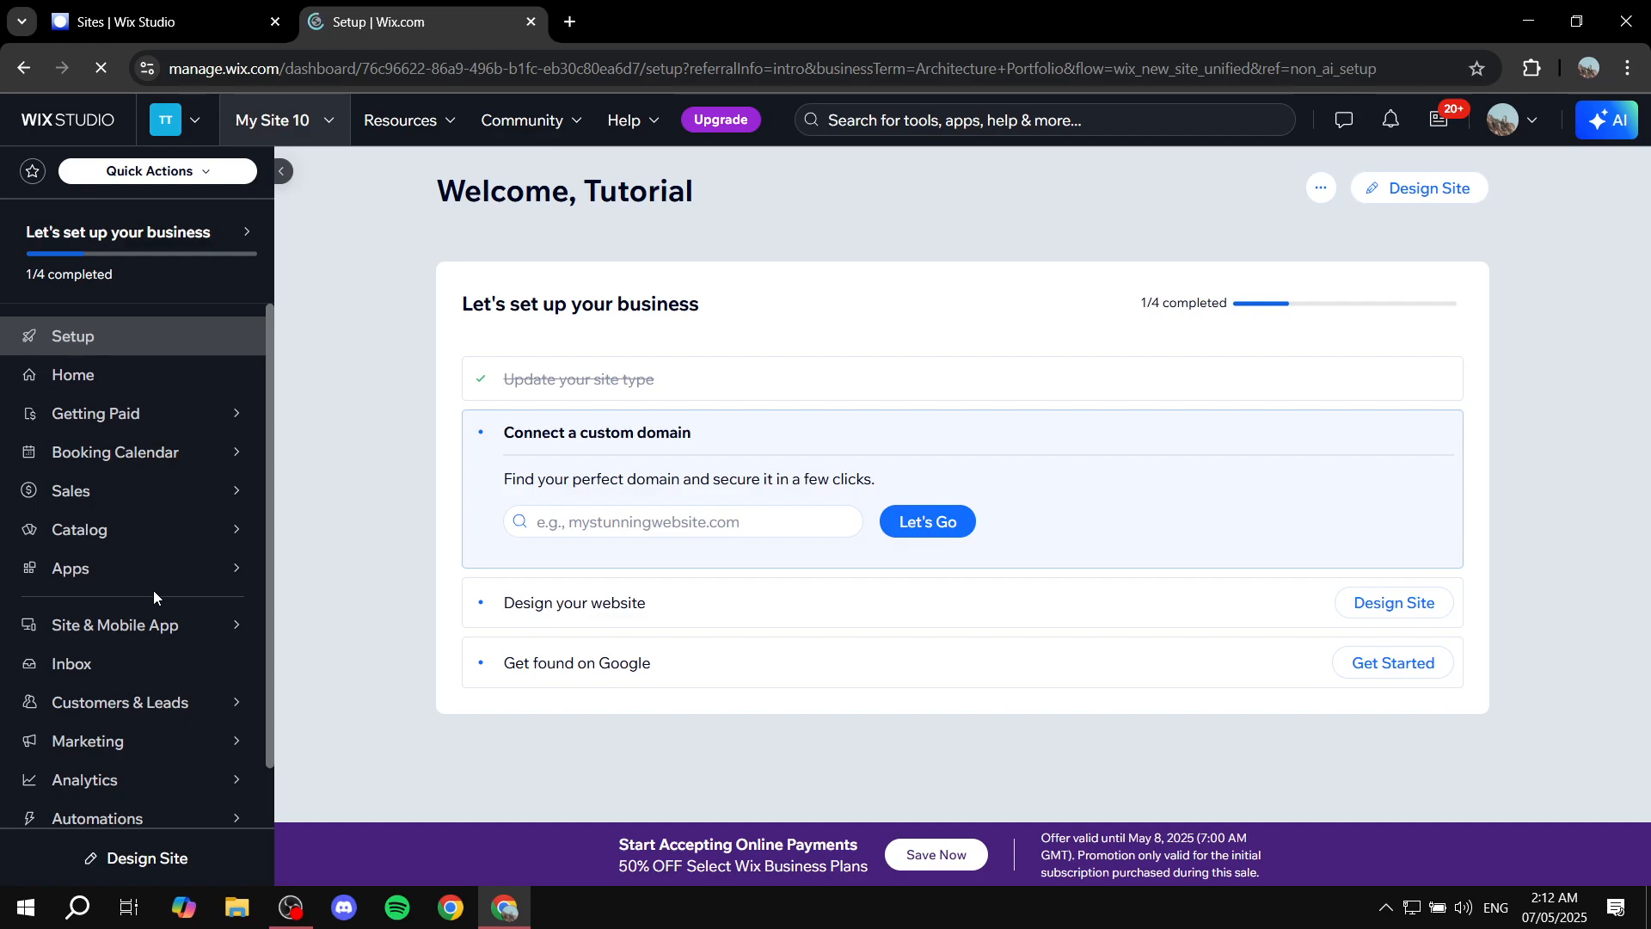
Open the Home page of the site dashboard.
{"action": "scroll", "coordinate": [153, 590], "scroll_direction": "down", "scroll_amount": 1}
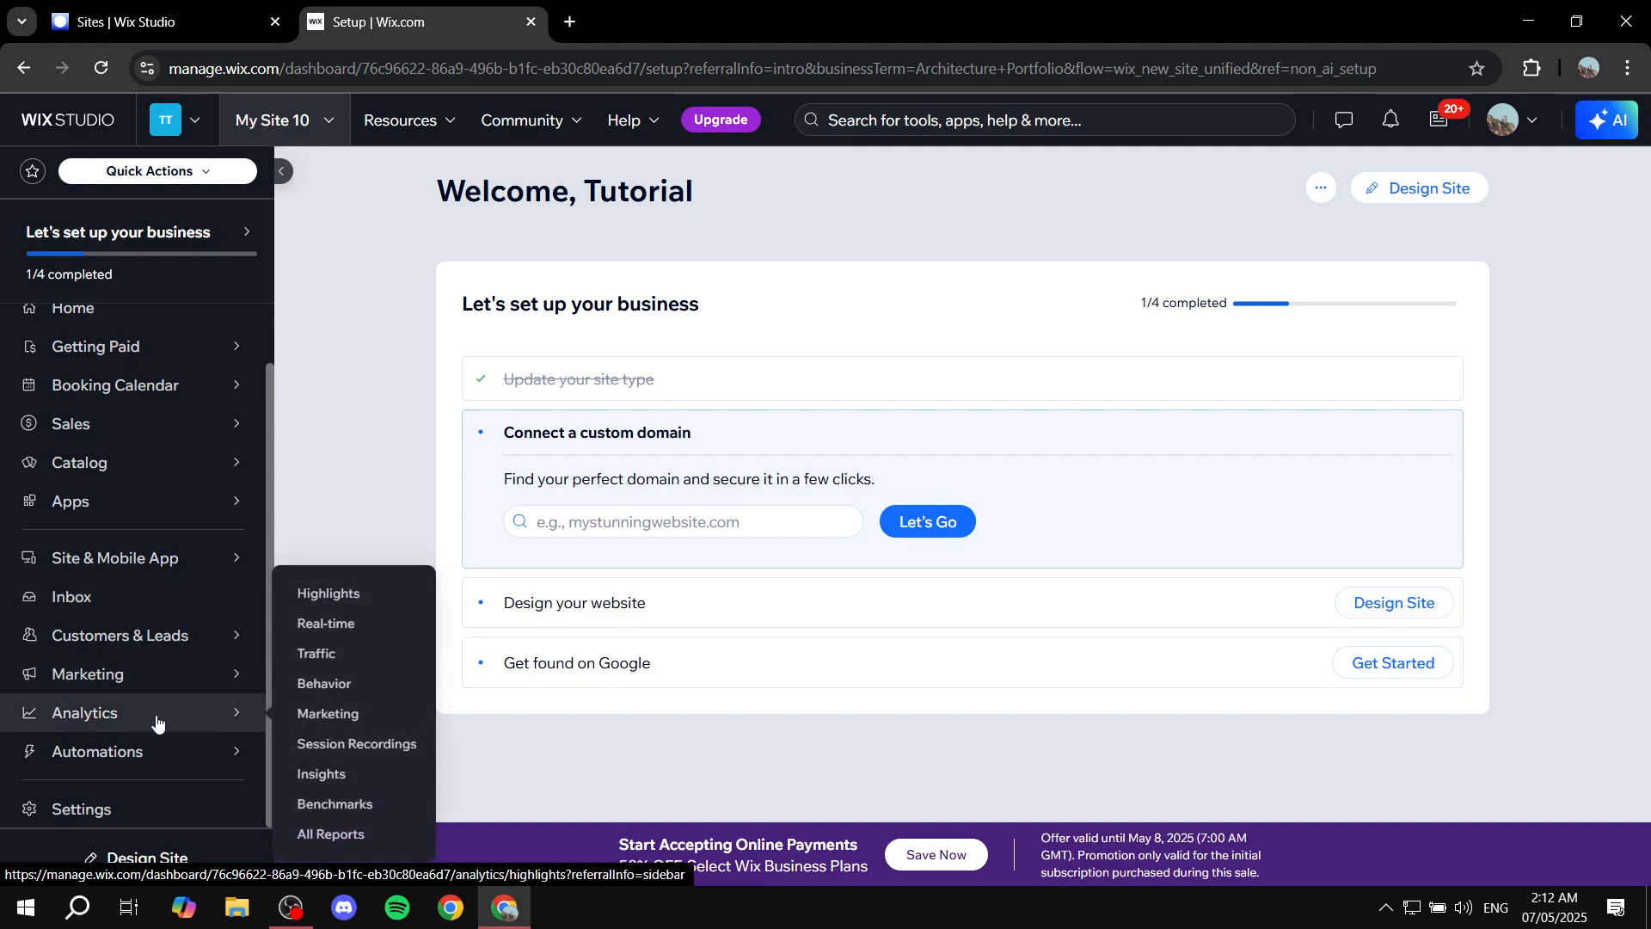
{"action": "mouse_move", "coordinate": [168, 583]}
{"action": "scroll", "coordinate": [163, 577], "scroll_direction": "up", "scroll_amount": 1}
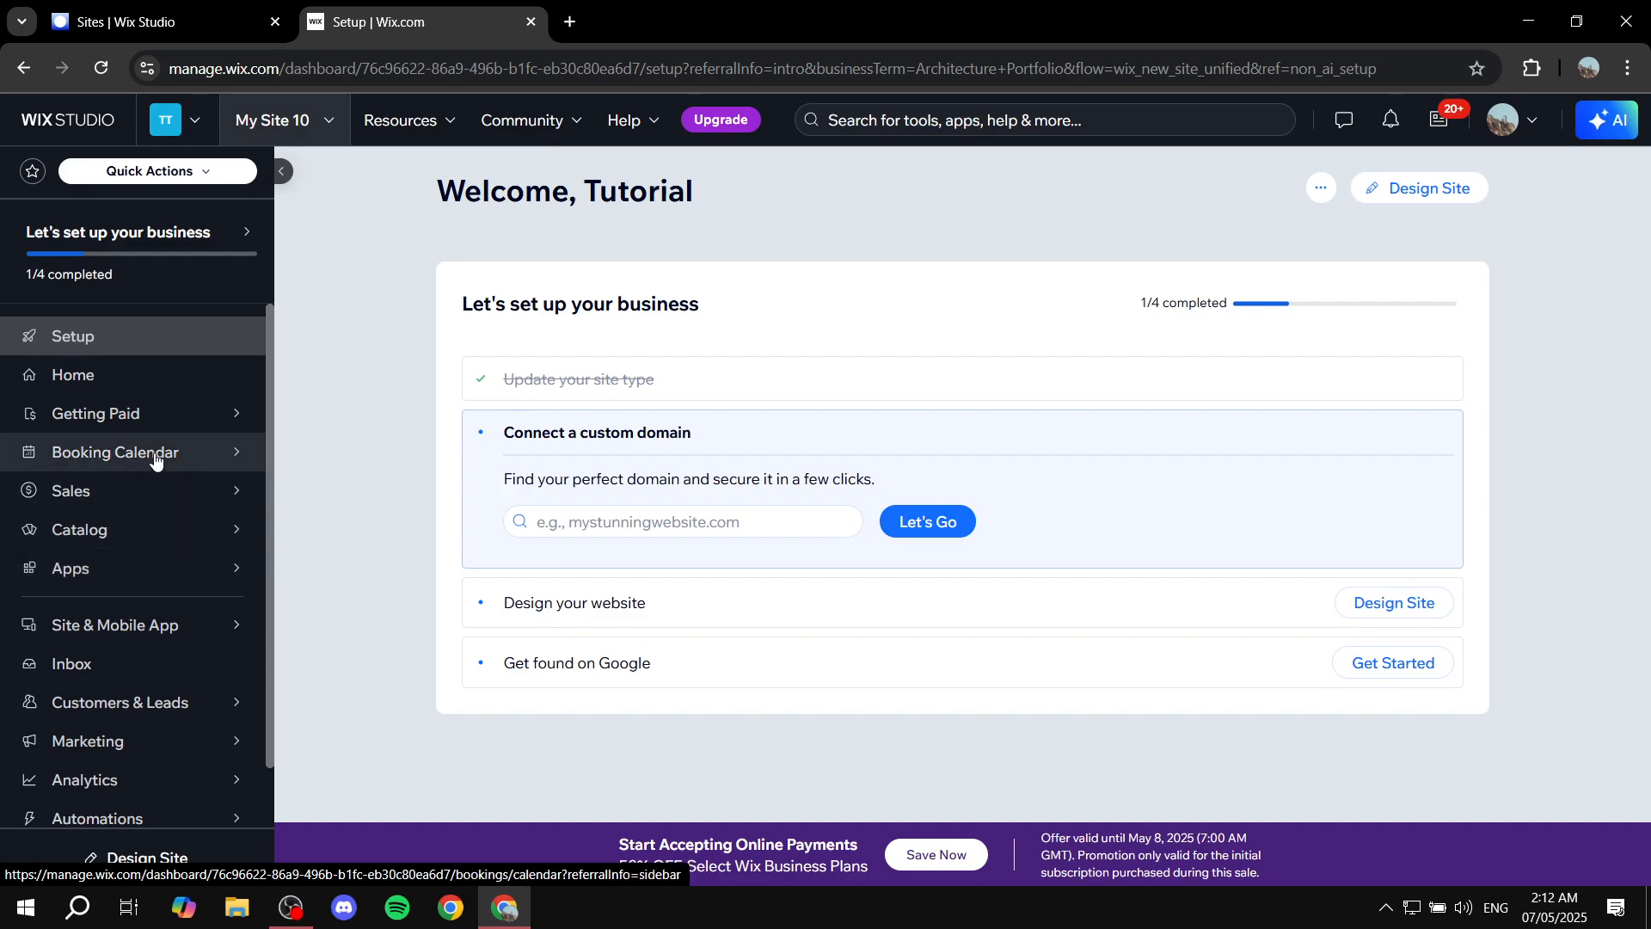
{"action": "mouse_move", "coordinate": [155, 460]}
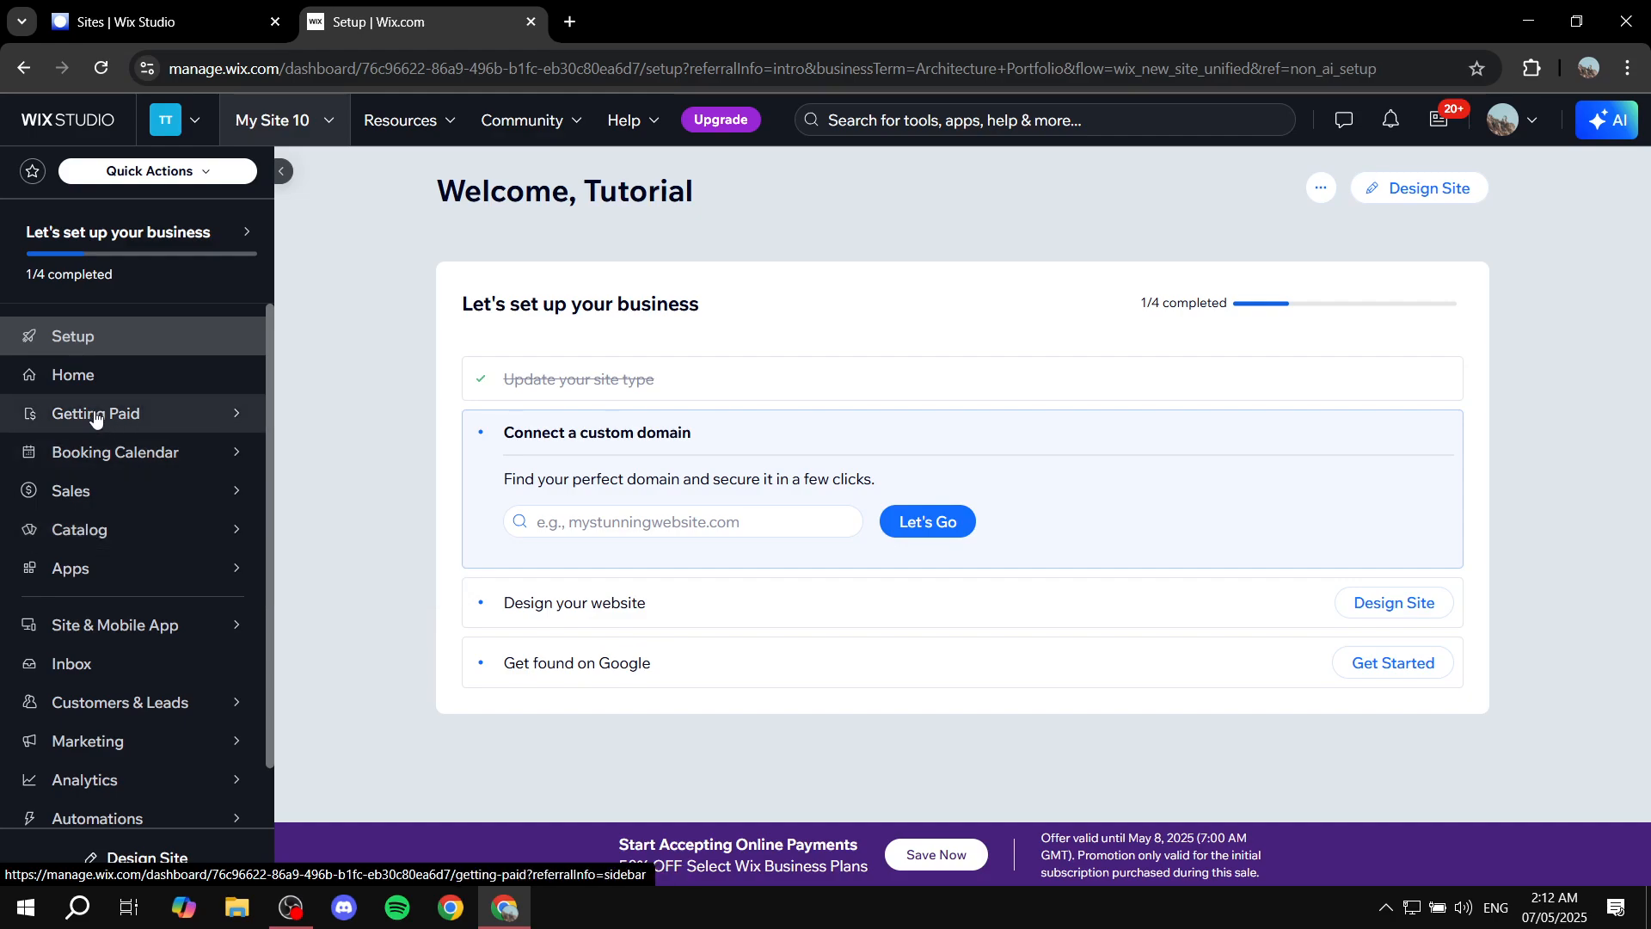
{"action": "left_click", "coordinate": [80, 372]}
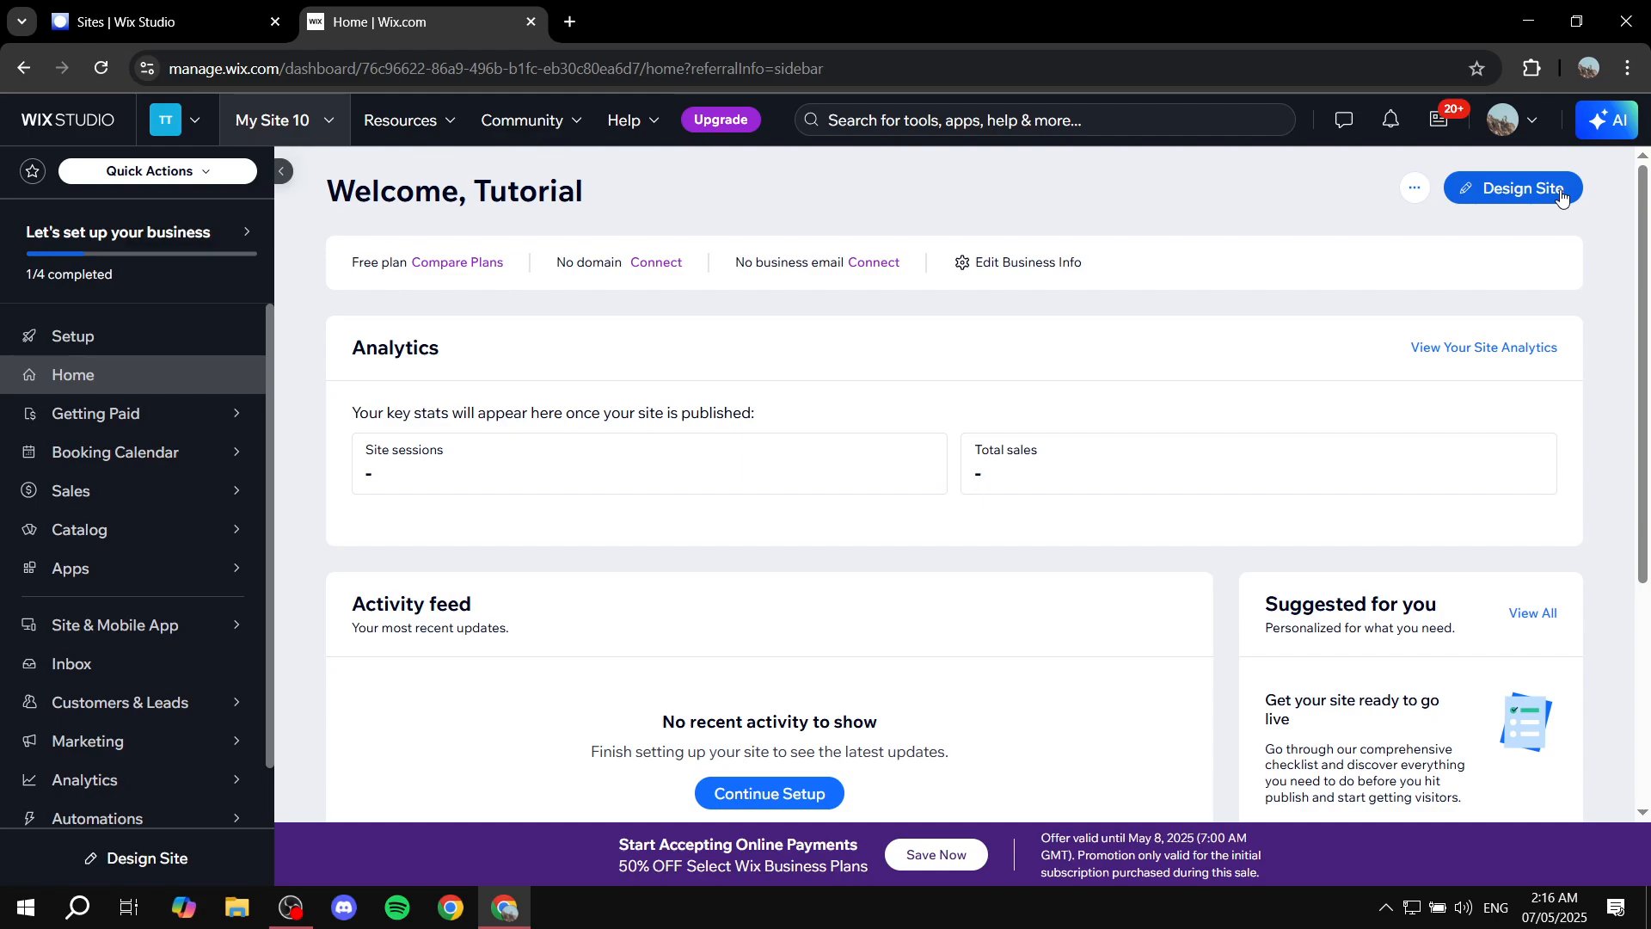
Start designing the site by choosing to customize a template and view the Architecture Portfolio template results.
{"action": "left_click", "coordinate": [1561, 196]}
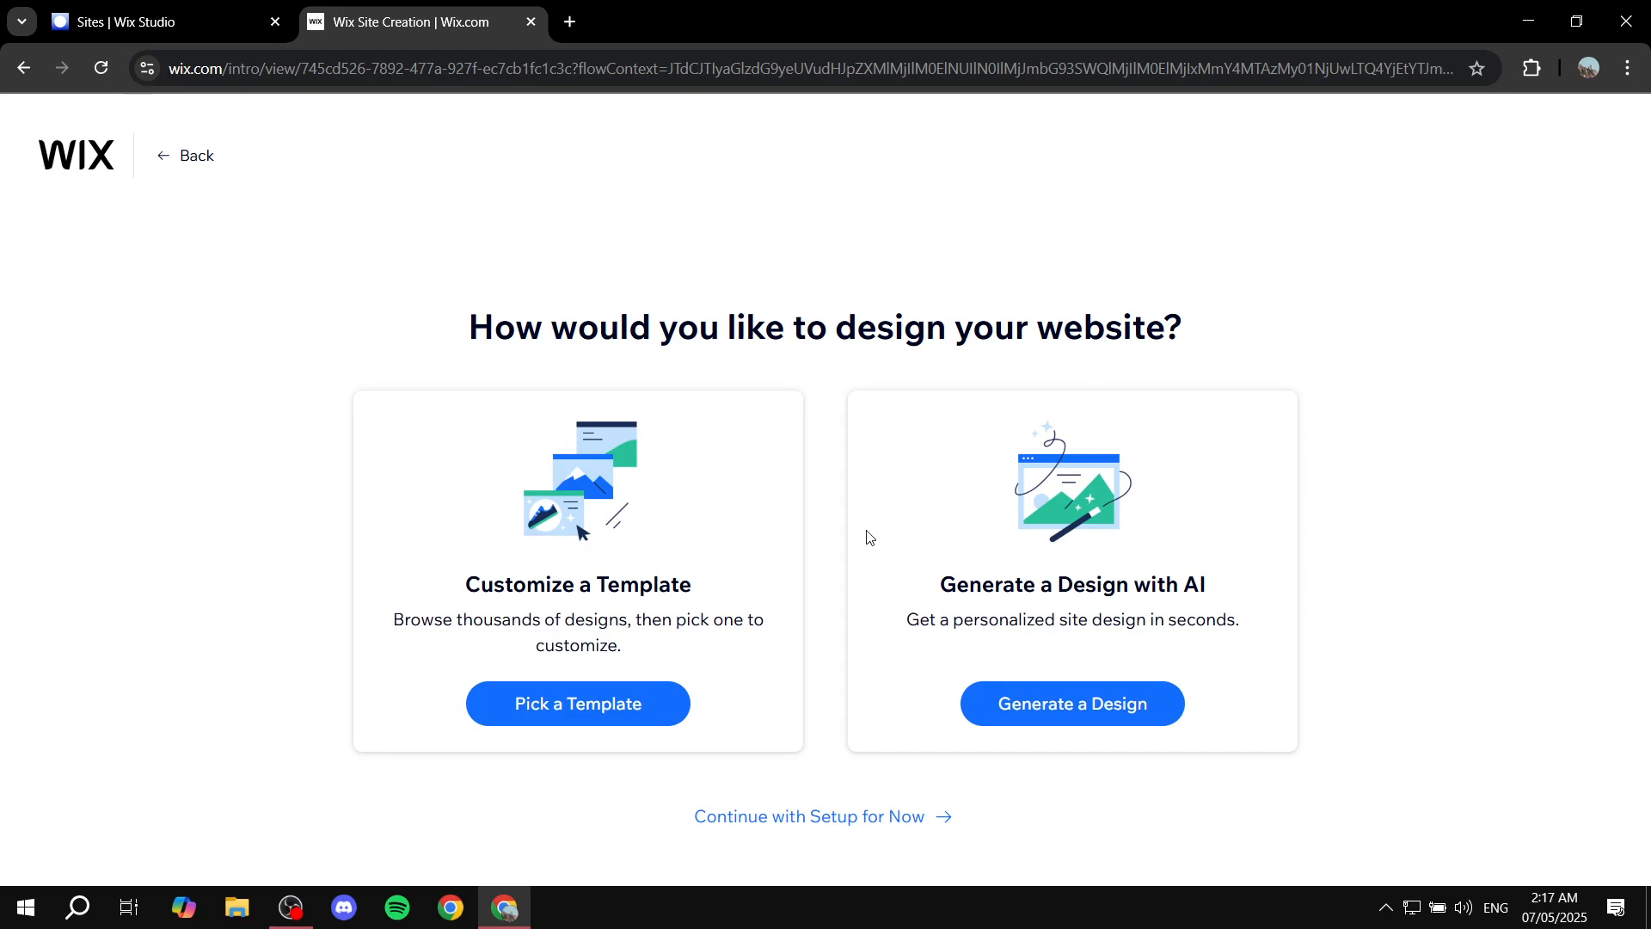
{"action": "left_click", "coordinate": [589, 704]}
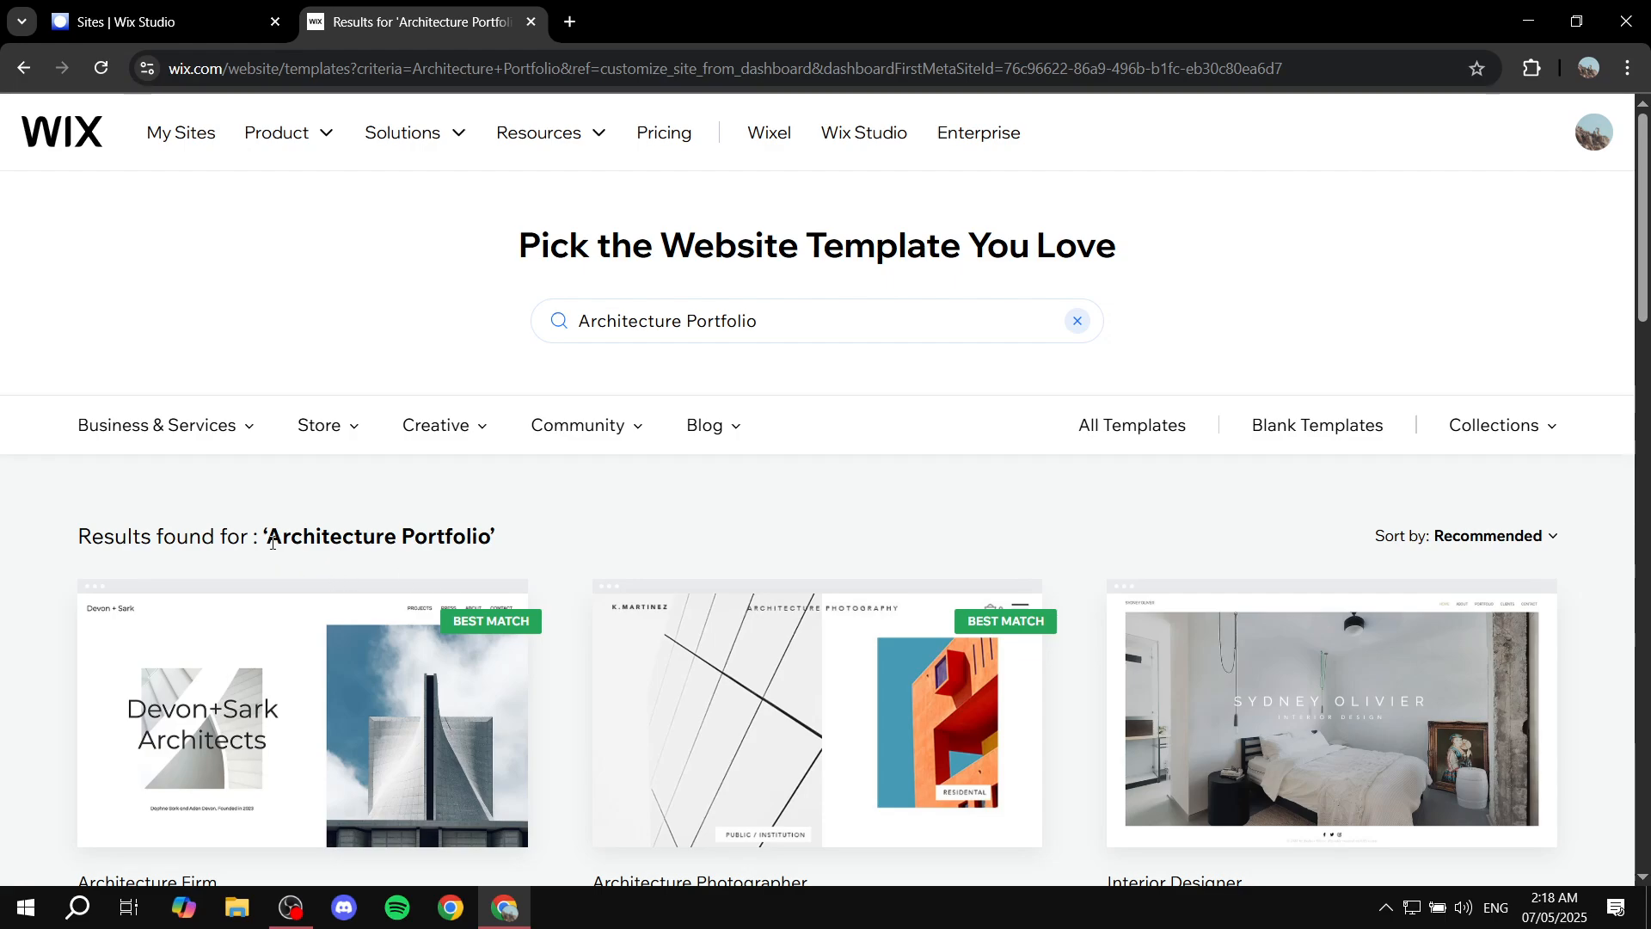
{"action": "left_click_drag", "start_coordinate": [274, 540], "coordinate": [504, 542]}
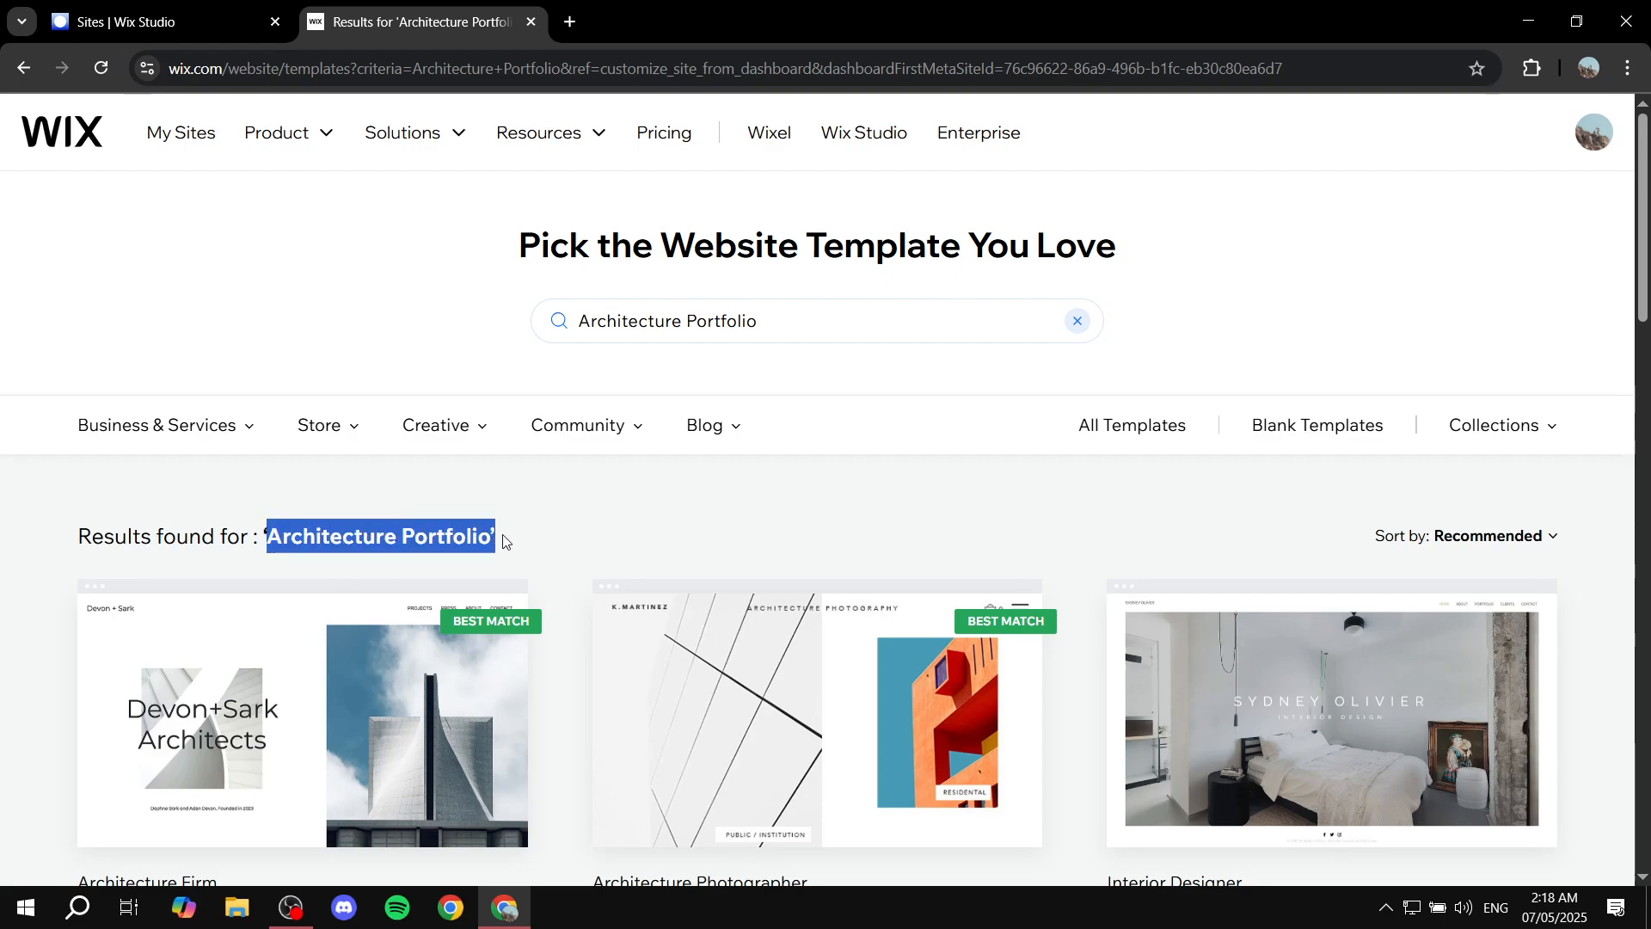
{"action": "left_click", "coordinate": [614, 517]}
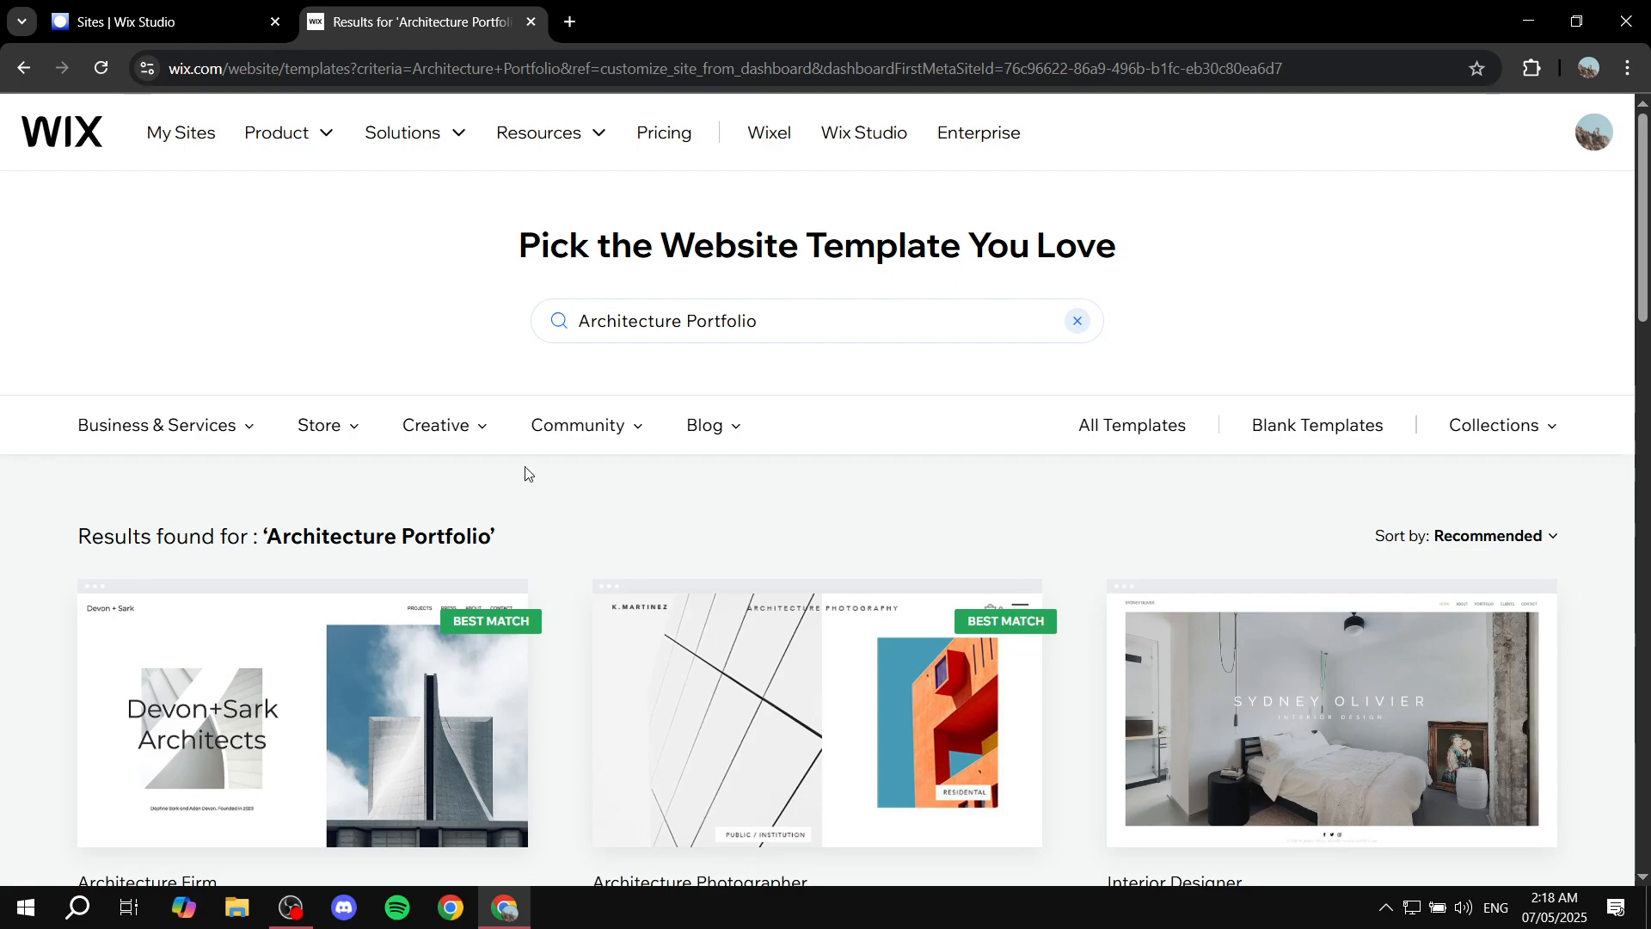
{"action": "left_click", "coordinate": [830, 327]}
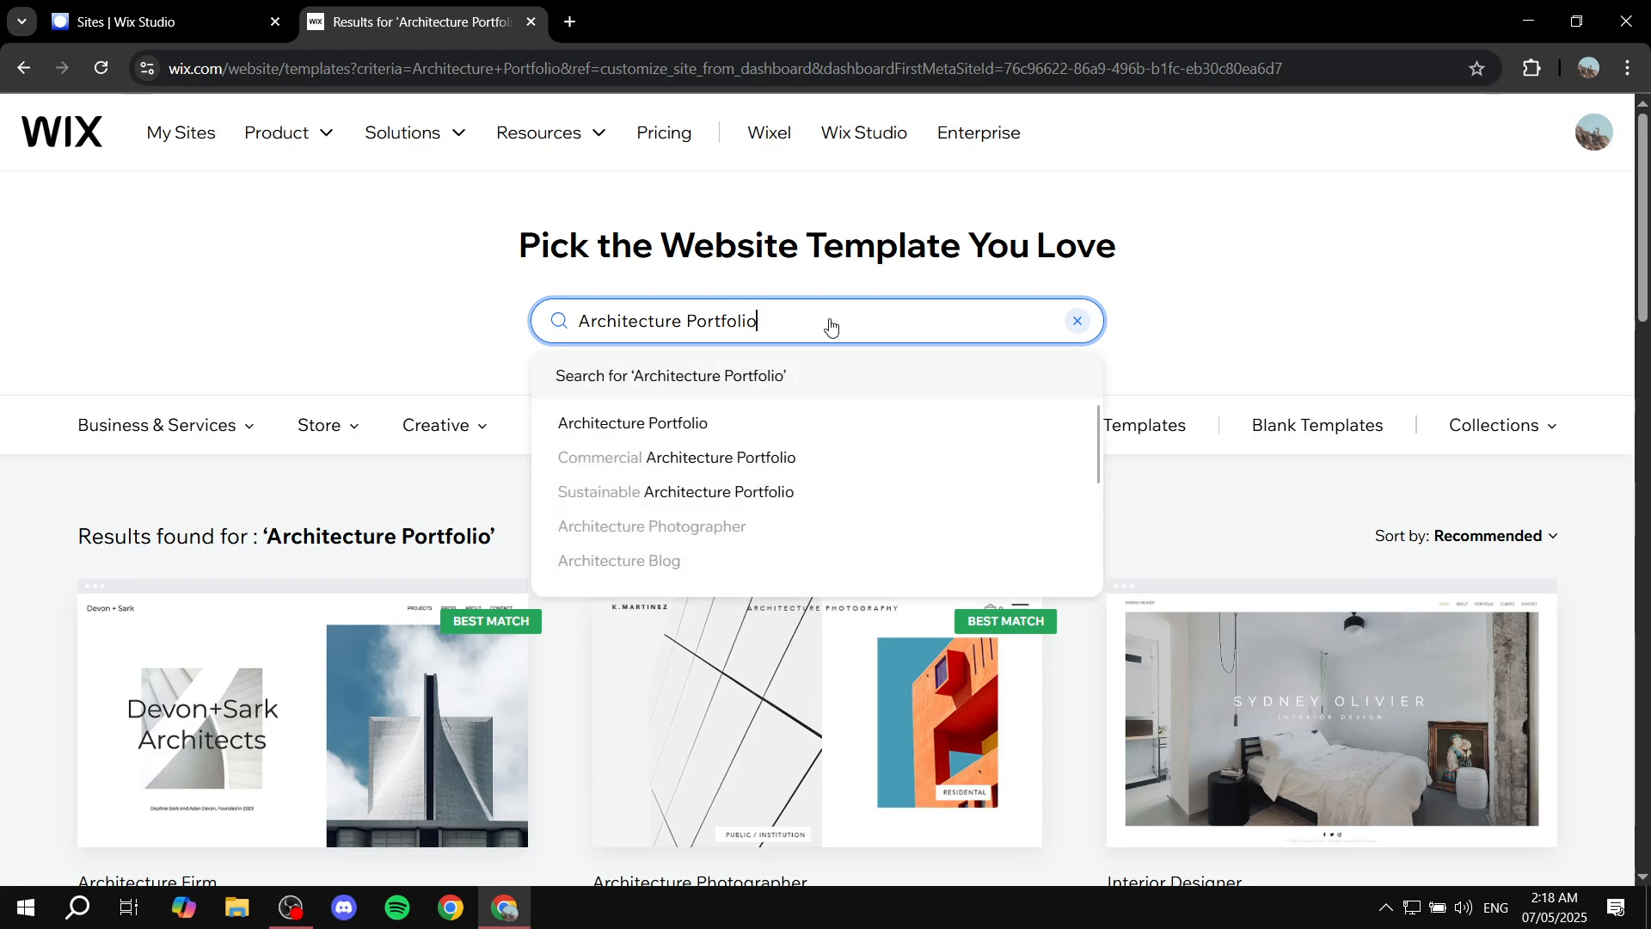
{"action": "left_click", "coordinate": [428, 301]}
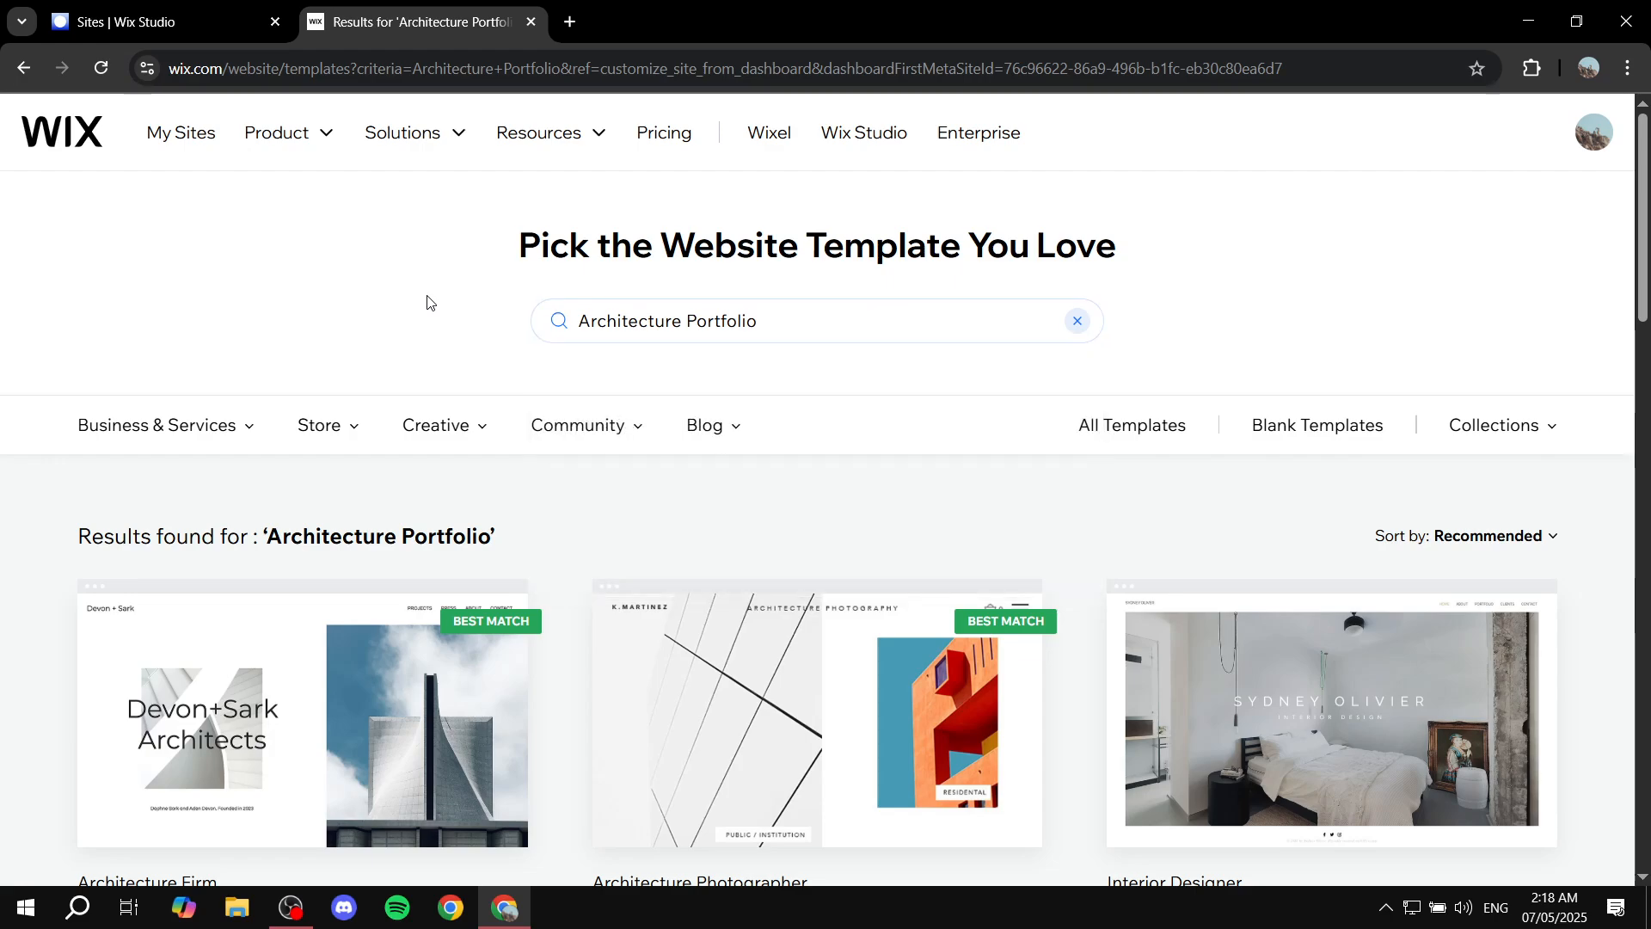
Preview the Architecture Firm template and open it for editing.
{"action": "scroll", "coordinate": [427, 301], "scroll_direction": "down", "scroll_amount": 1}
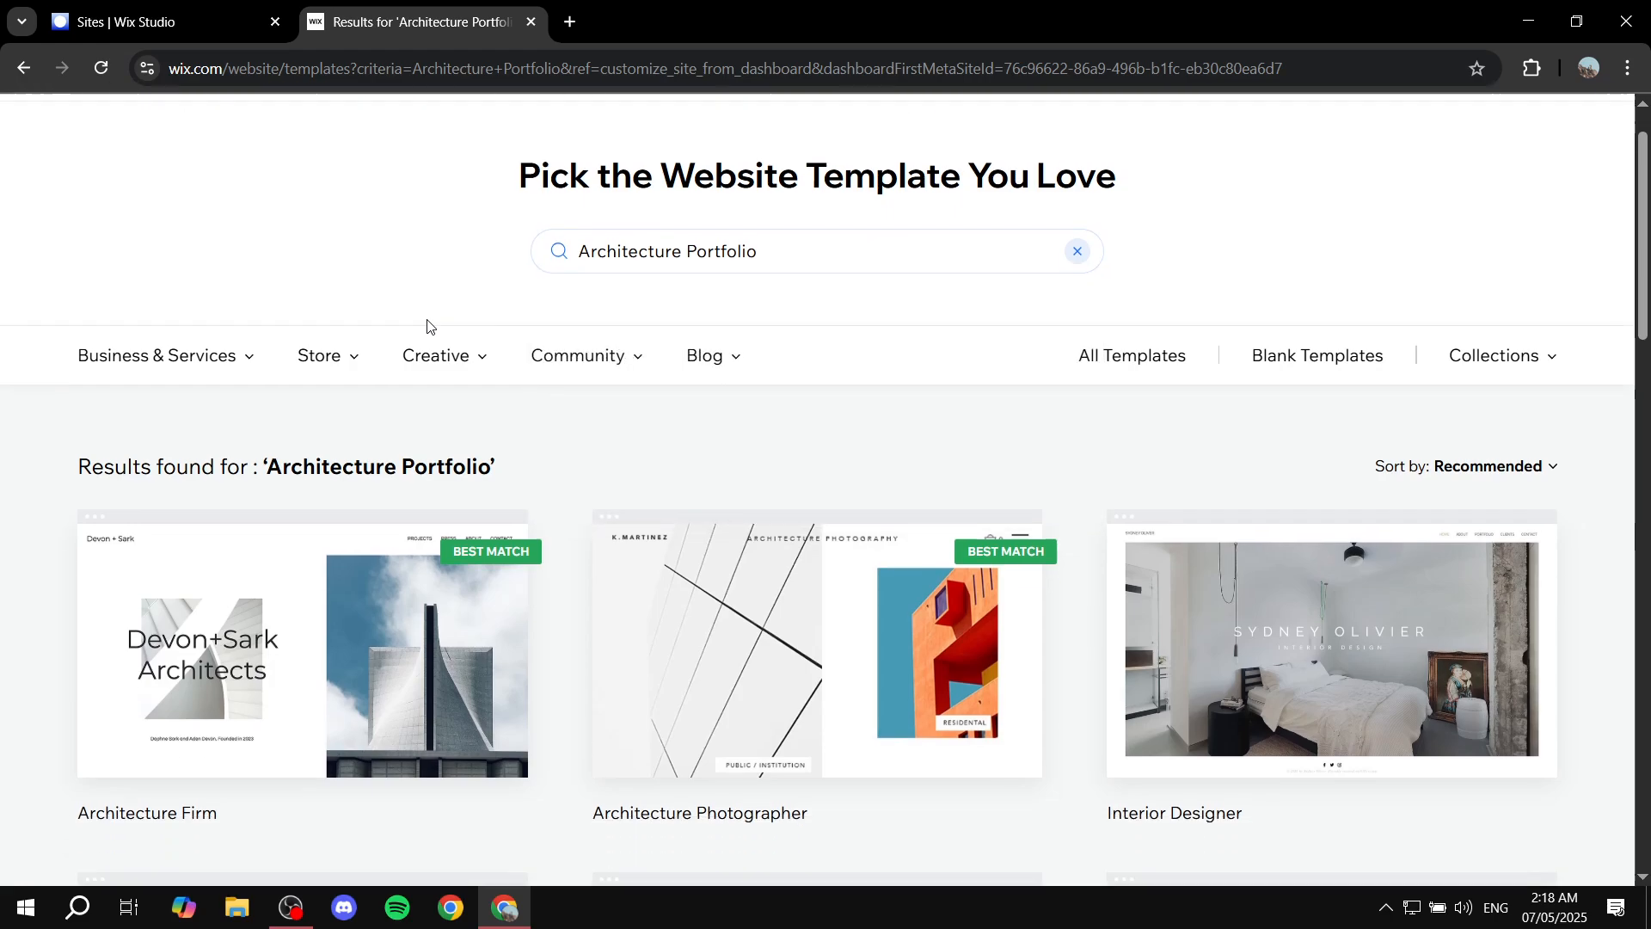
{"action": "mouse_move", "coordinate": [418, 645]}
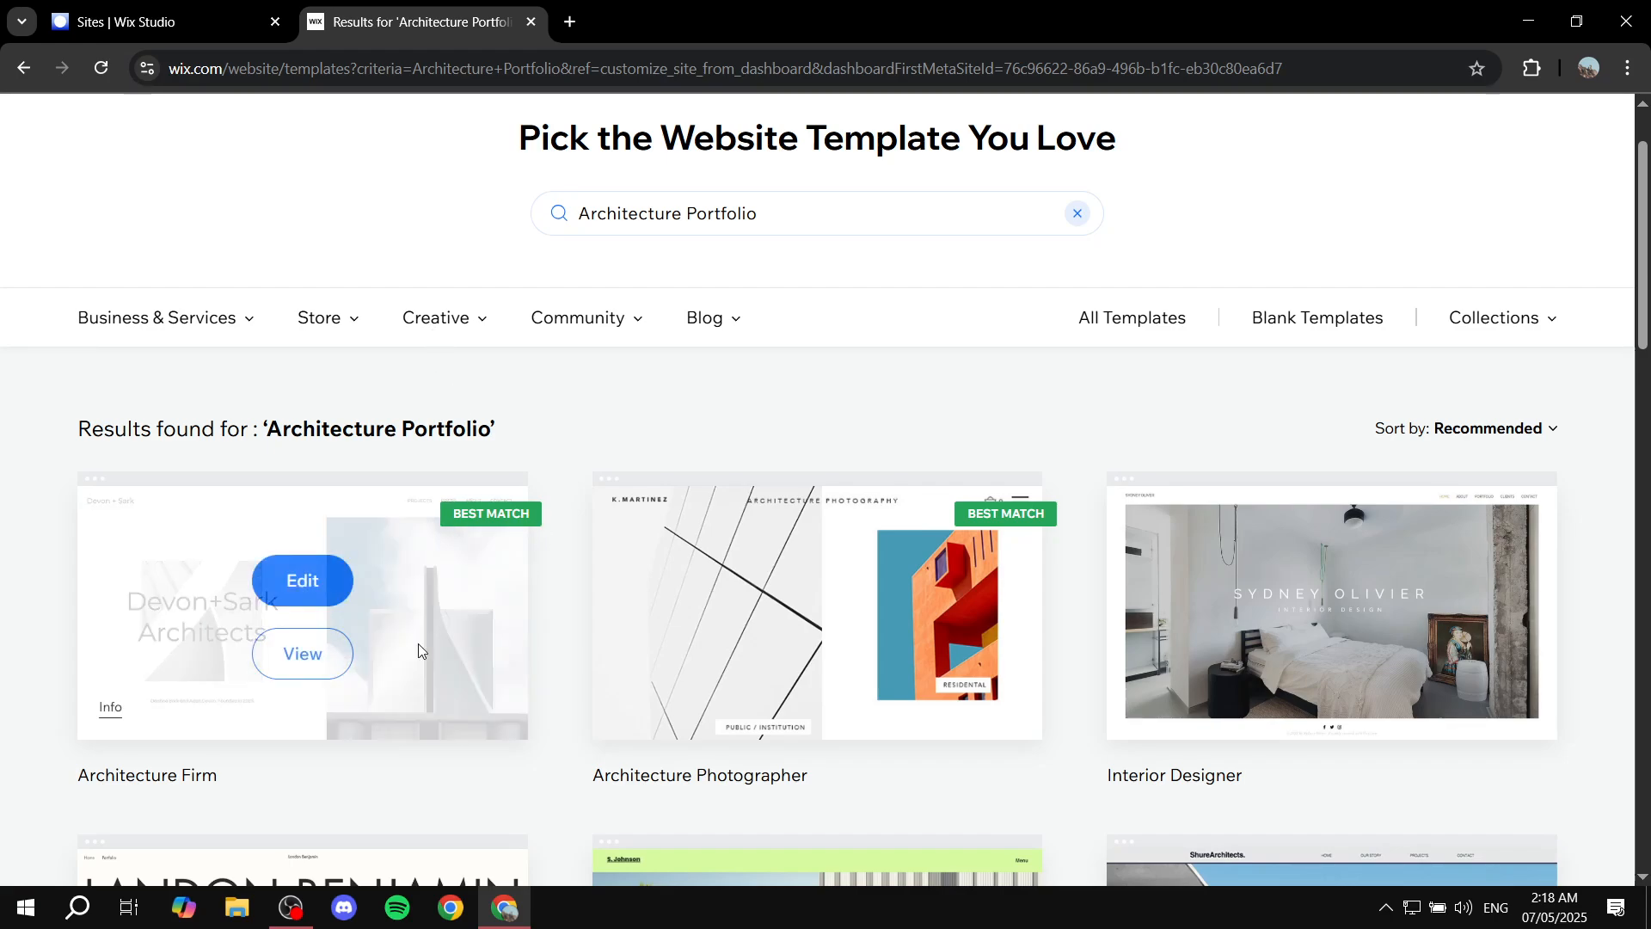
{"action": "left_click", "coordinate": [324, 657]}
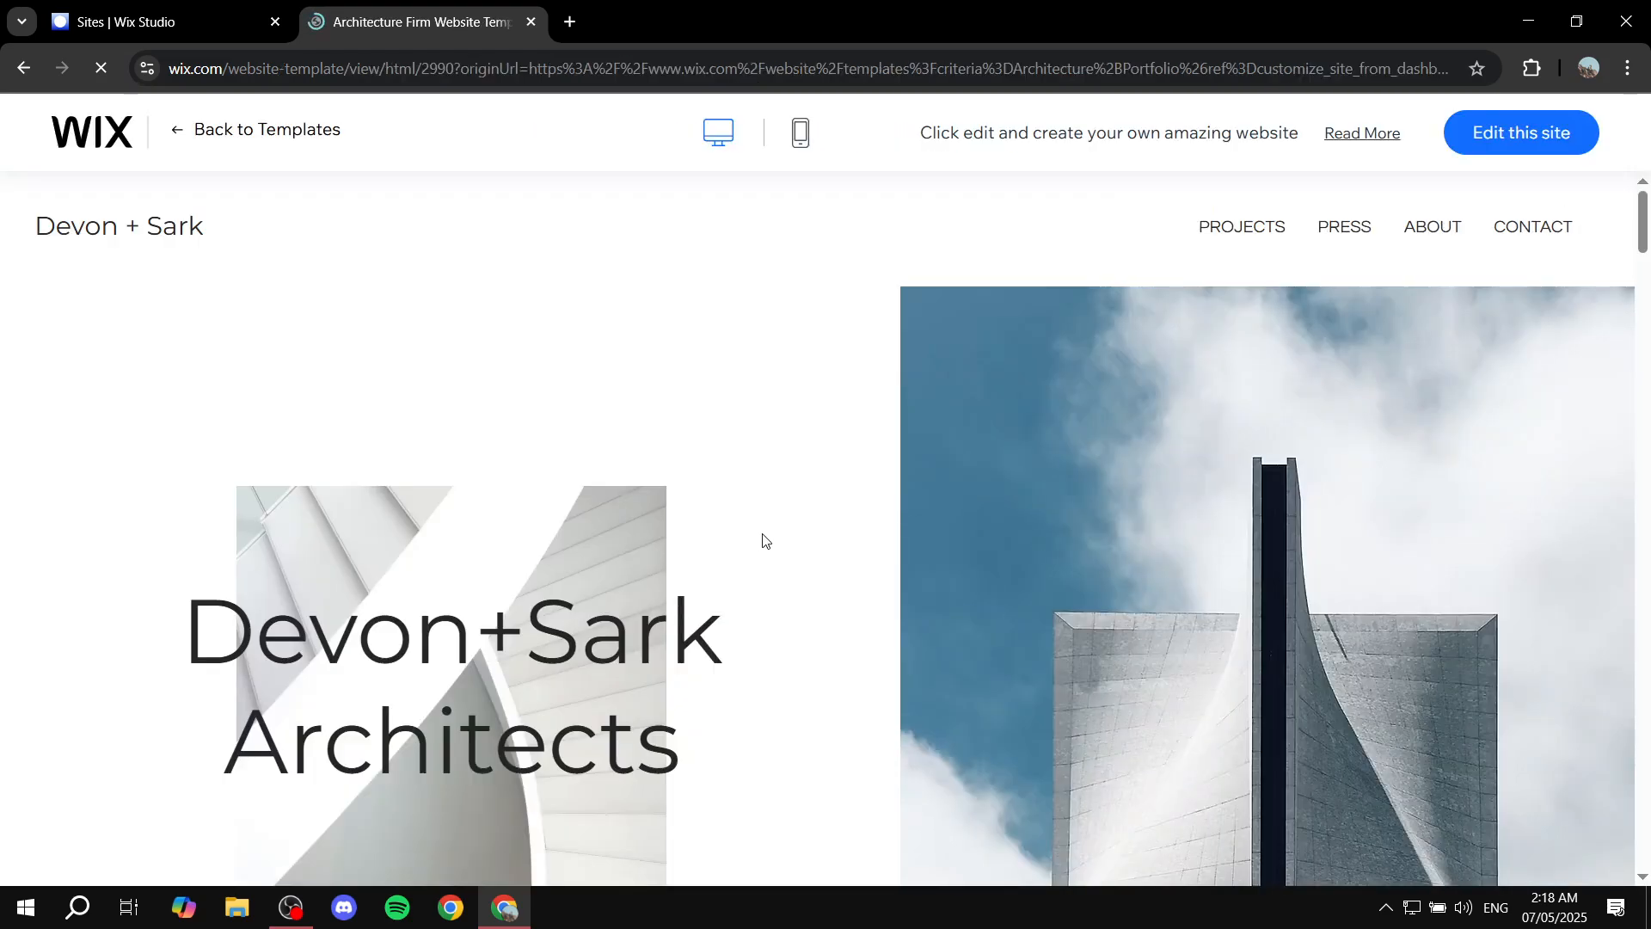
{"action": "scroll", "coordinate": [763, 542], "scroll_direction": "down", "scroll_amount": 8}
{"action": "scroll", "coordinate": [763, 541], "scroll_direction": "down", "scroll_amount": 20}
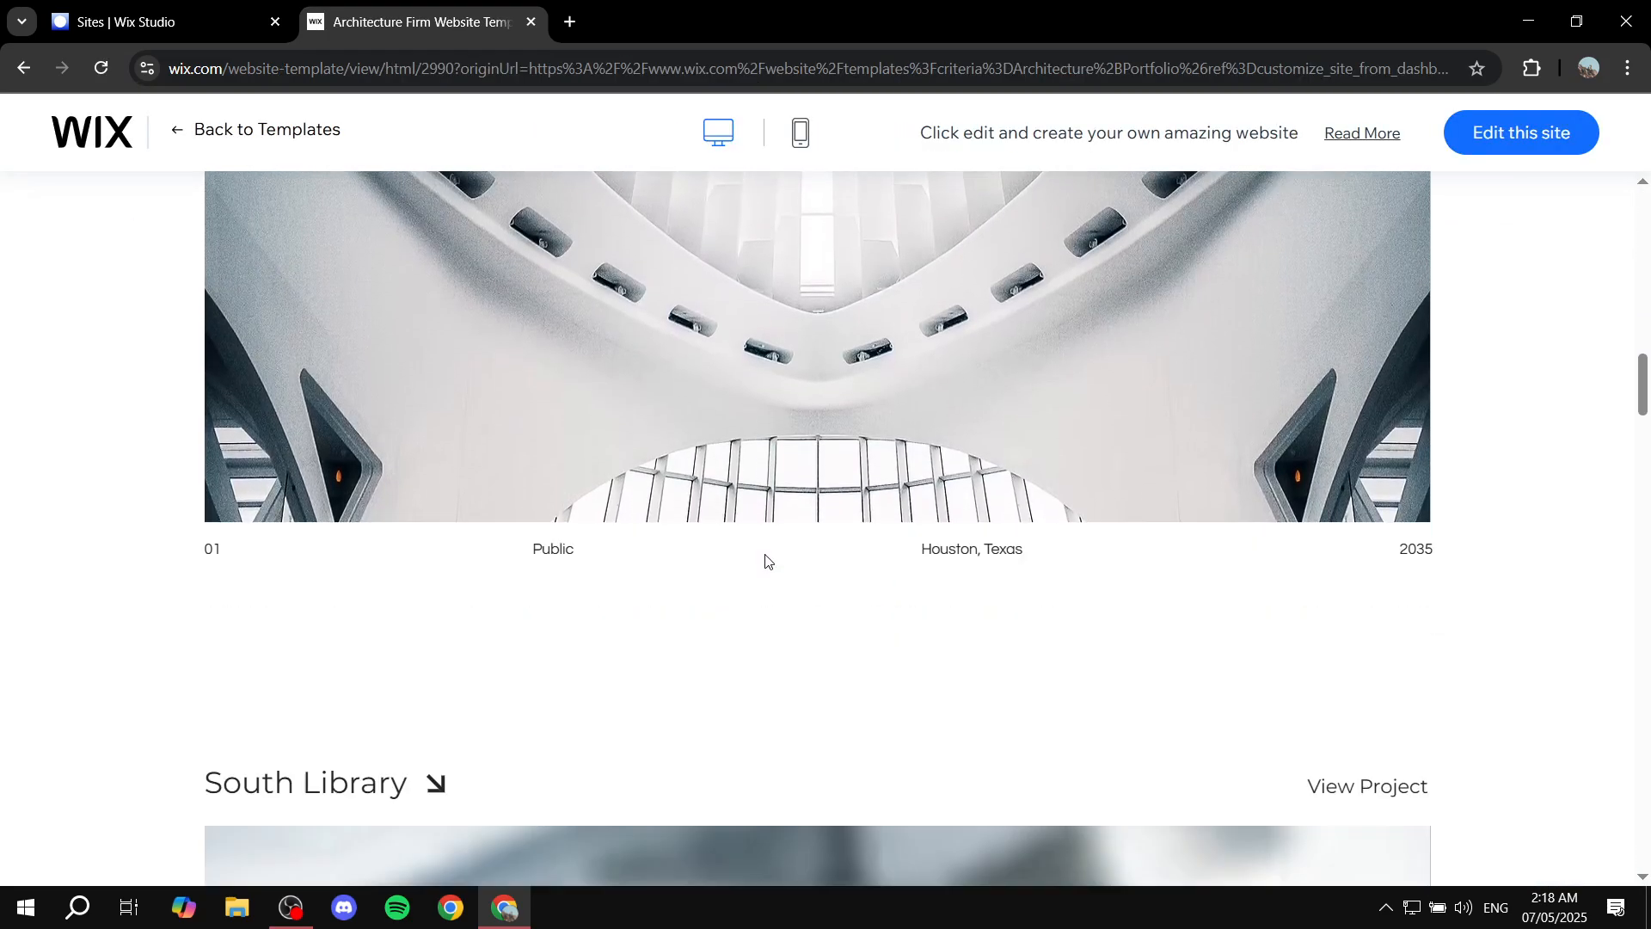
{"action": "scroll", "coordinate": [764, 558], "scroll_direction": "up", "scroll_amount": 20}
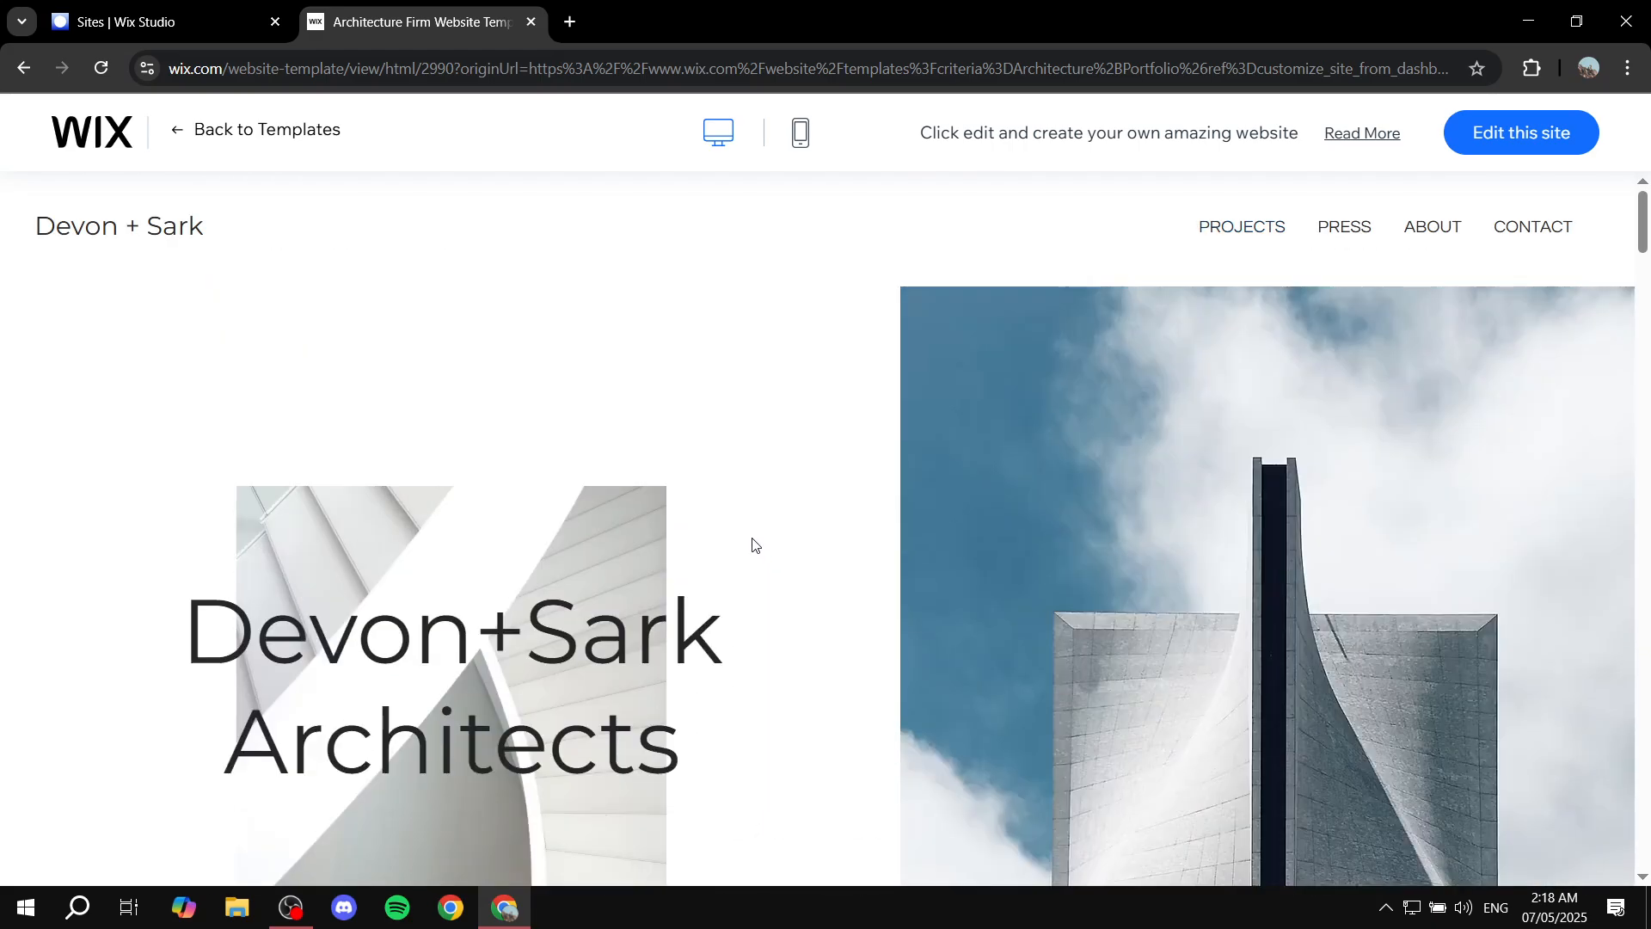
{"action": "left_click", "coordinate": [1530, 140]}
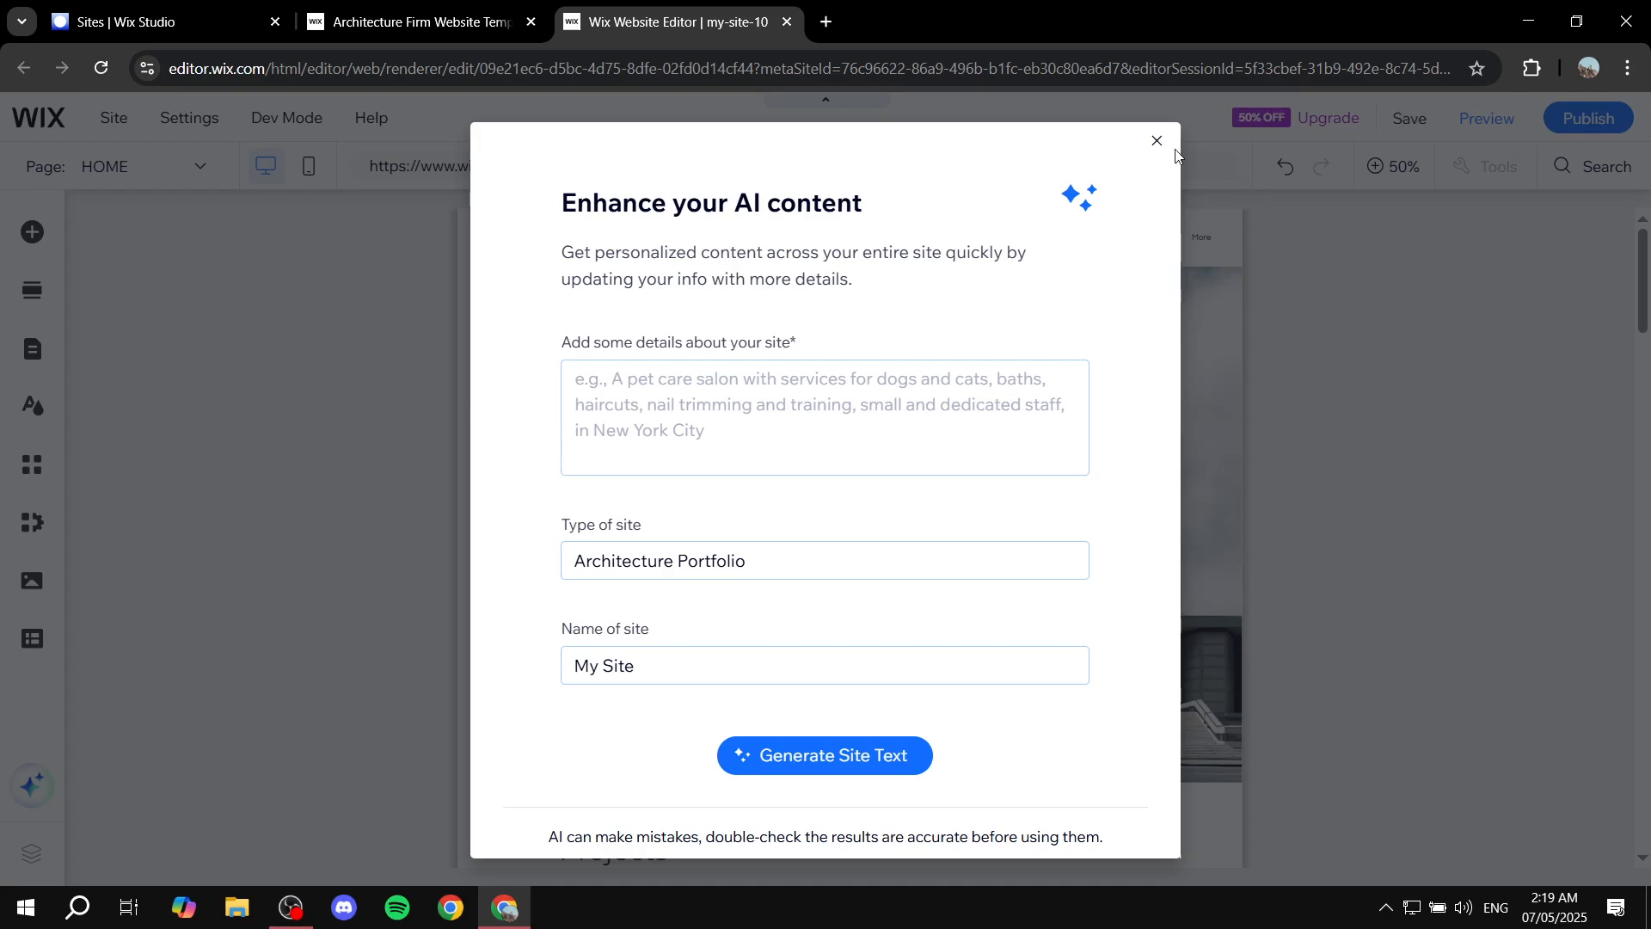
Close the AI content dialog and zoom the editor canvas to 100%.
{"action": "left_click", "coordinate": [1157, 140]}
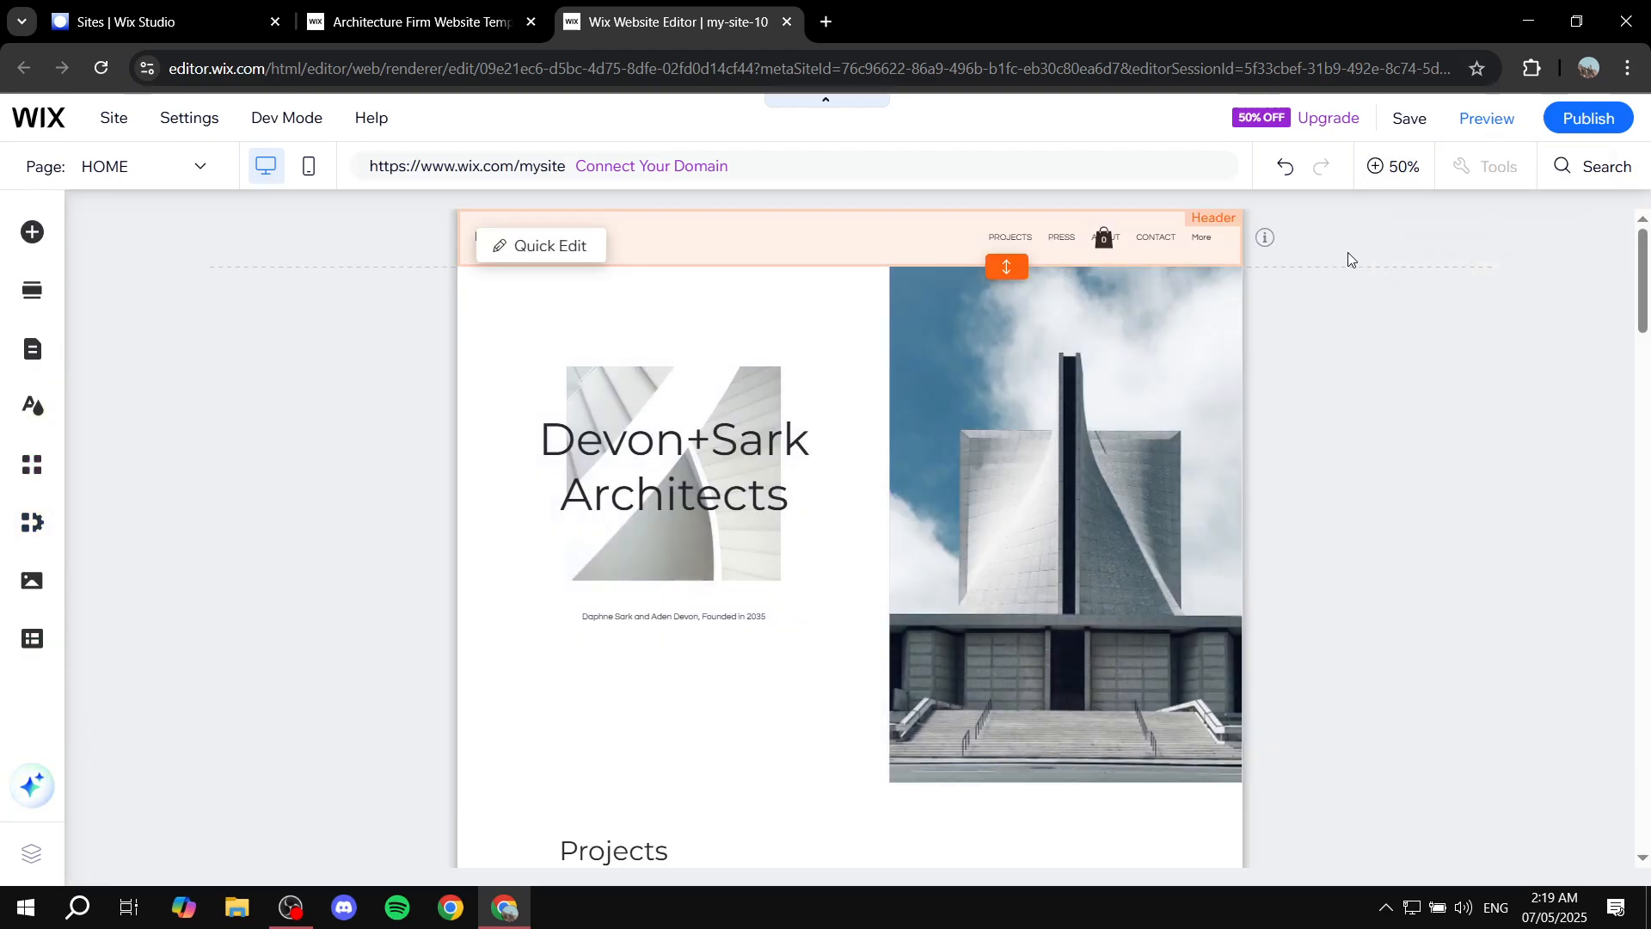
{"action": "left_click", "coordinate": [1408, 178]}
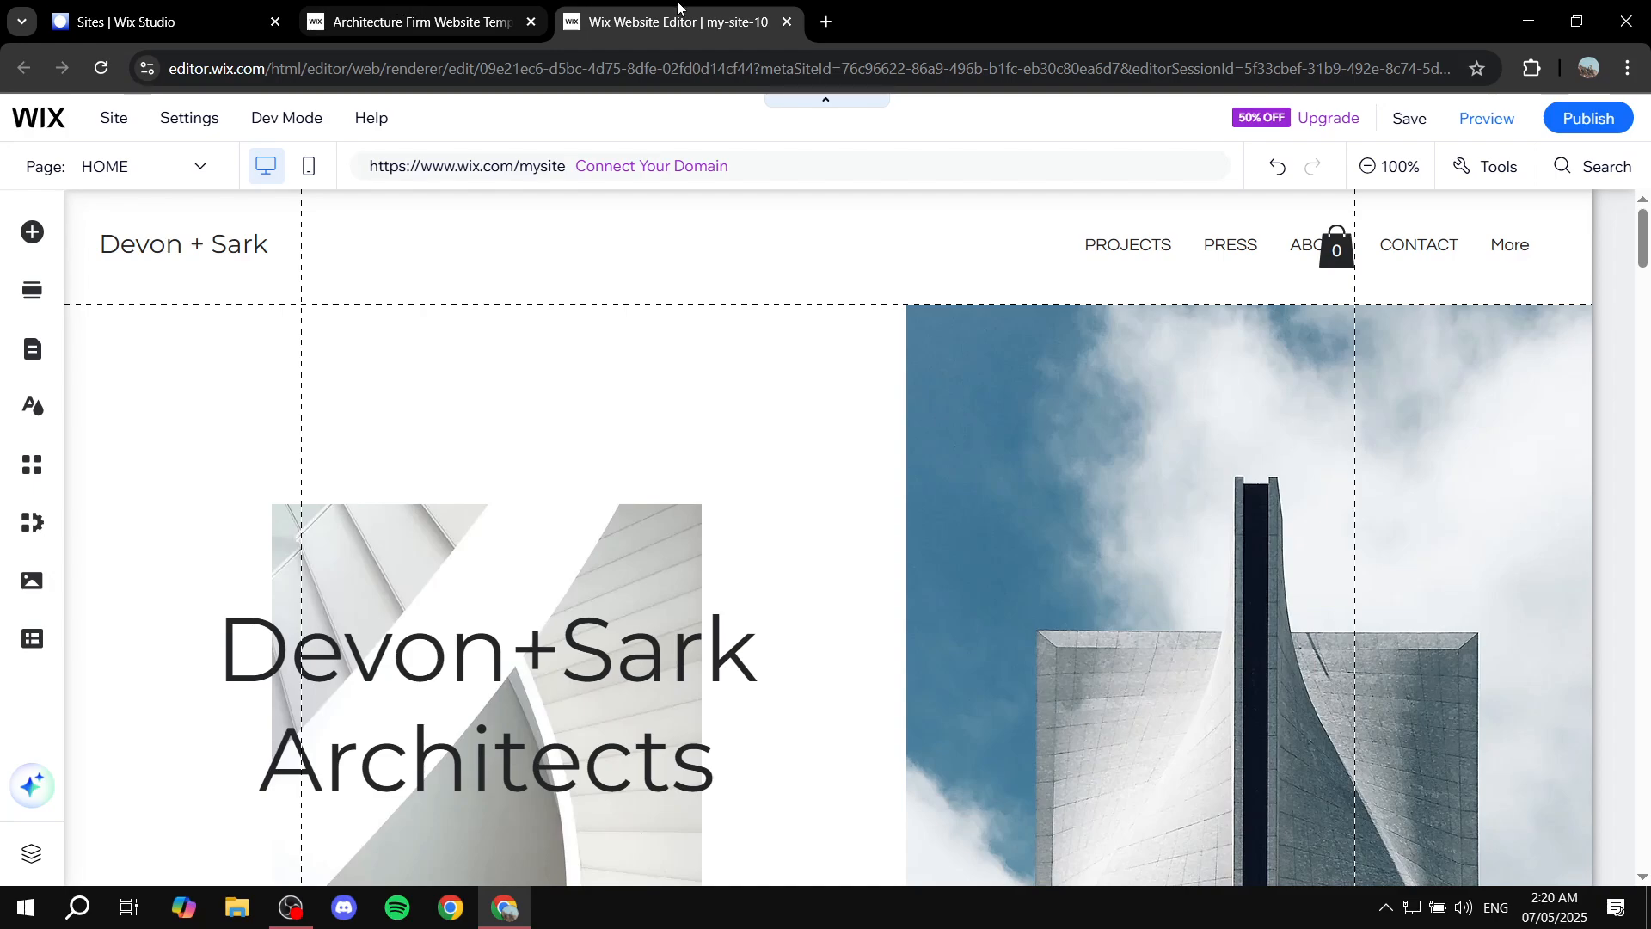
Close the other browser tabs and add the Wix Portfolio app to the site from the App Market.
{"action": "left_click", "coordinate": [531, 22]}
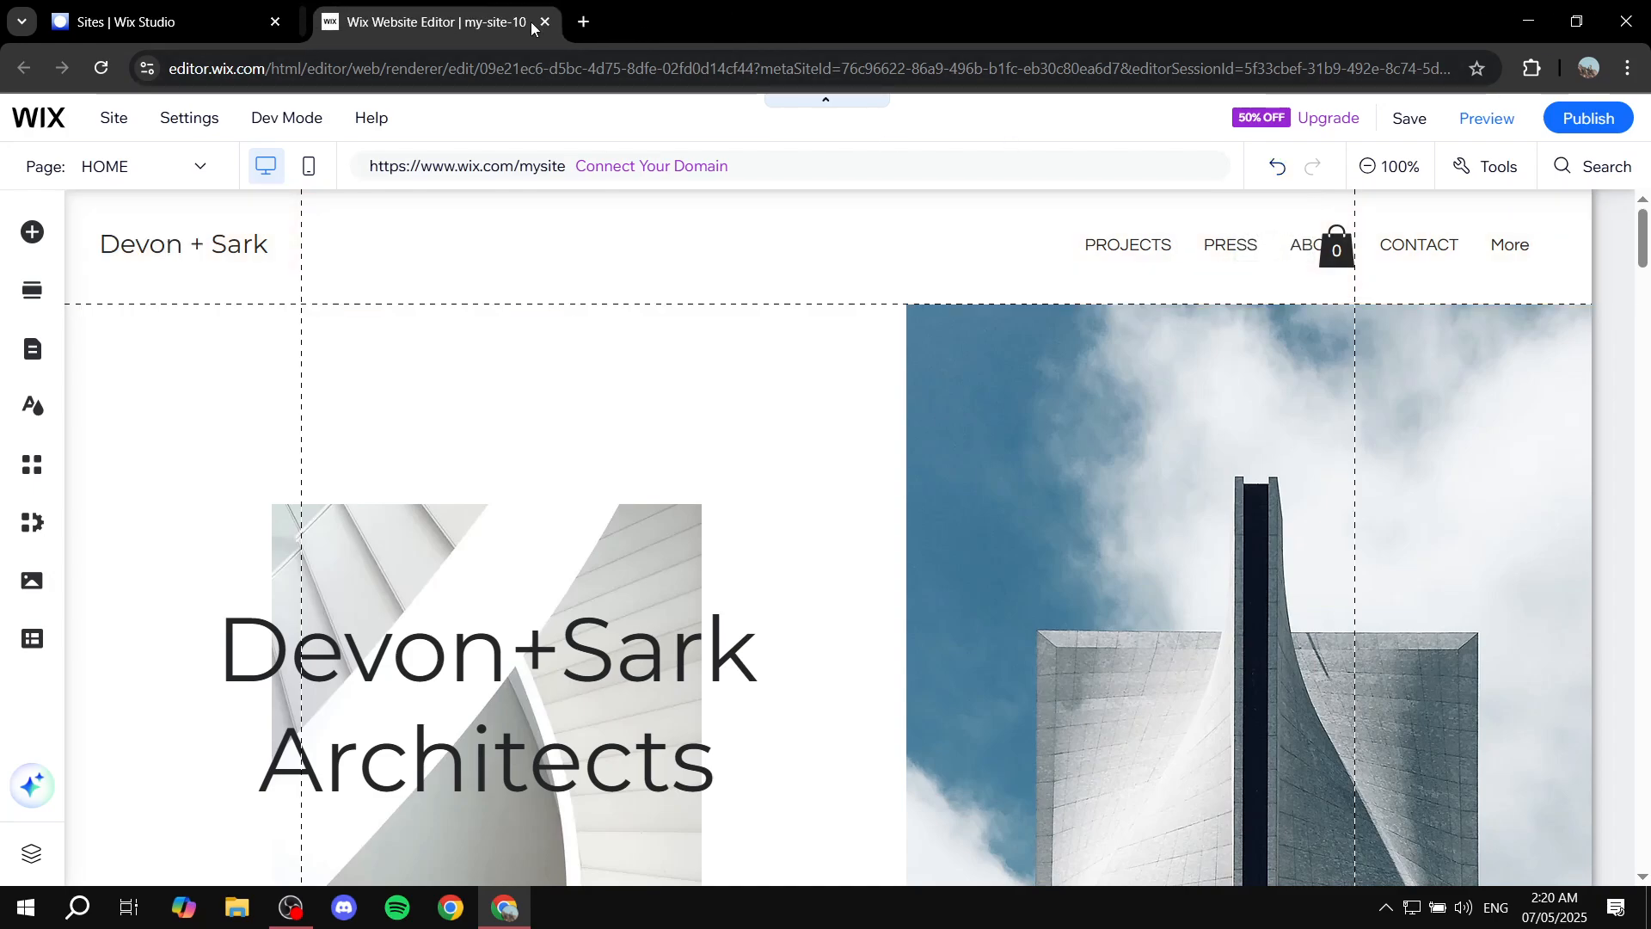
{"action": "left_click", "coordinate": [276, 22]}
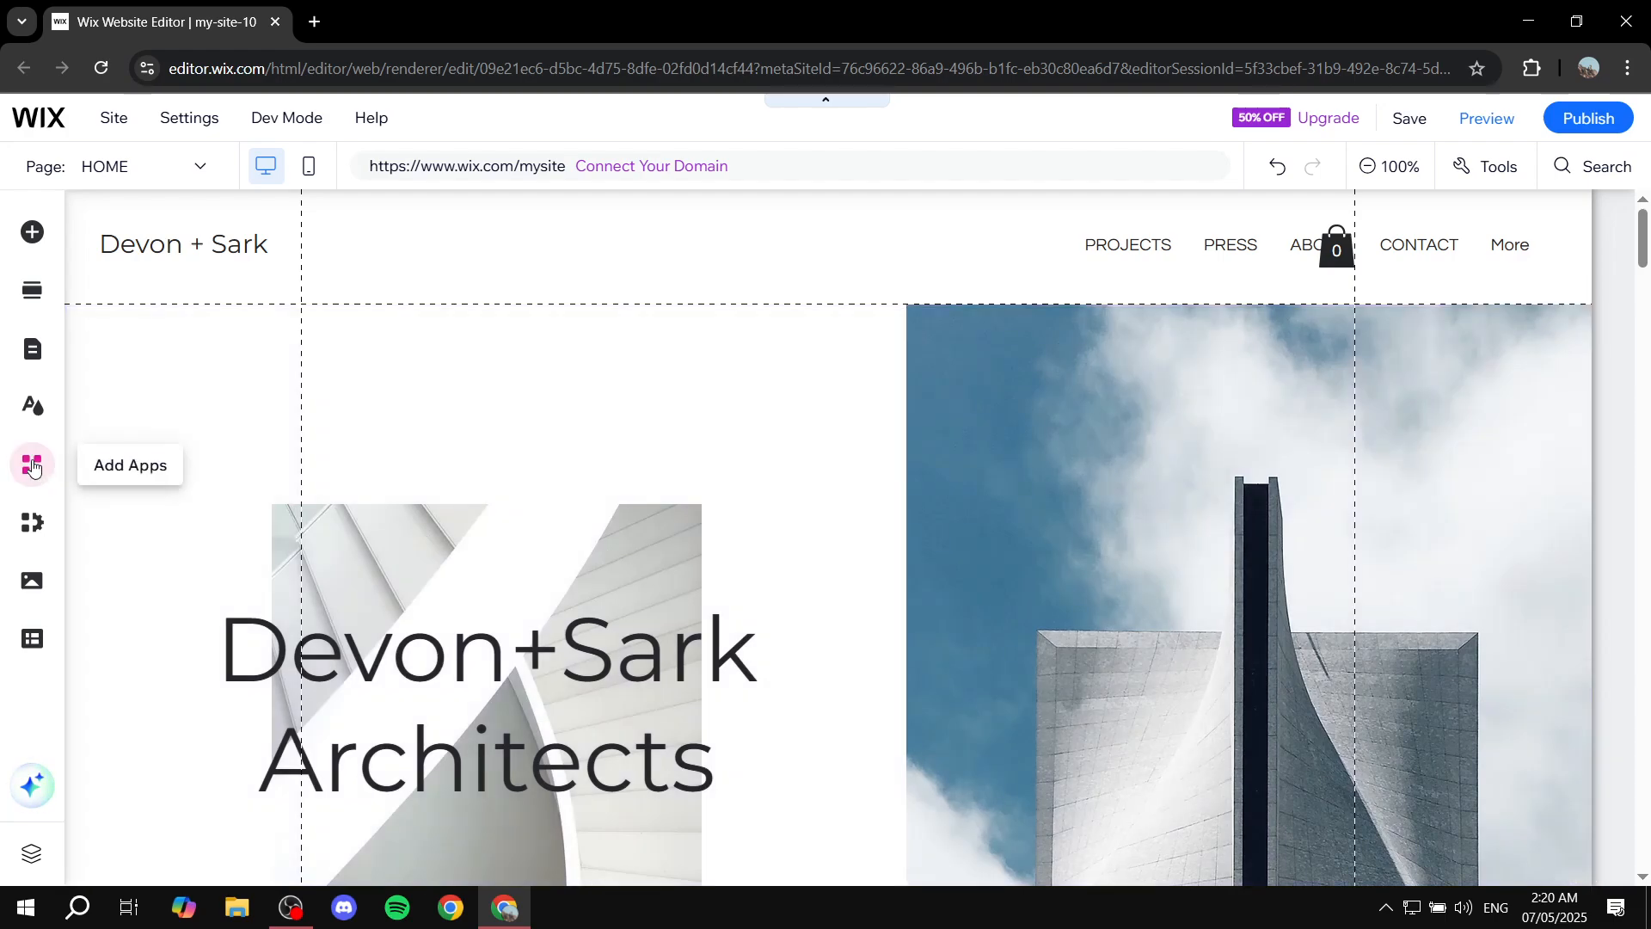
{"action": "left_click", "coordinate": [32, 467]}
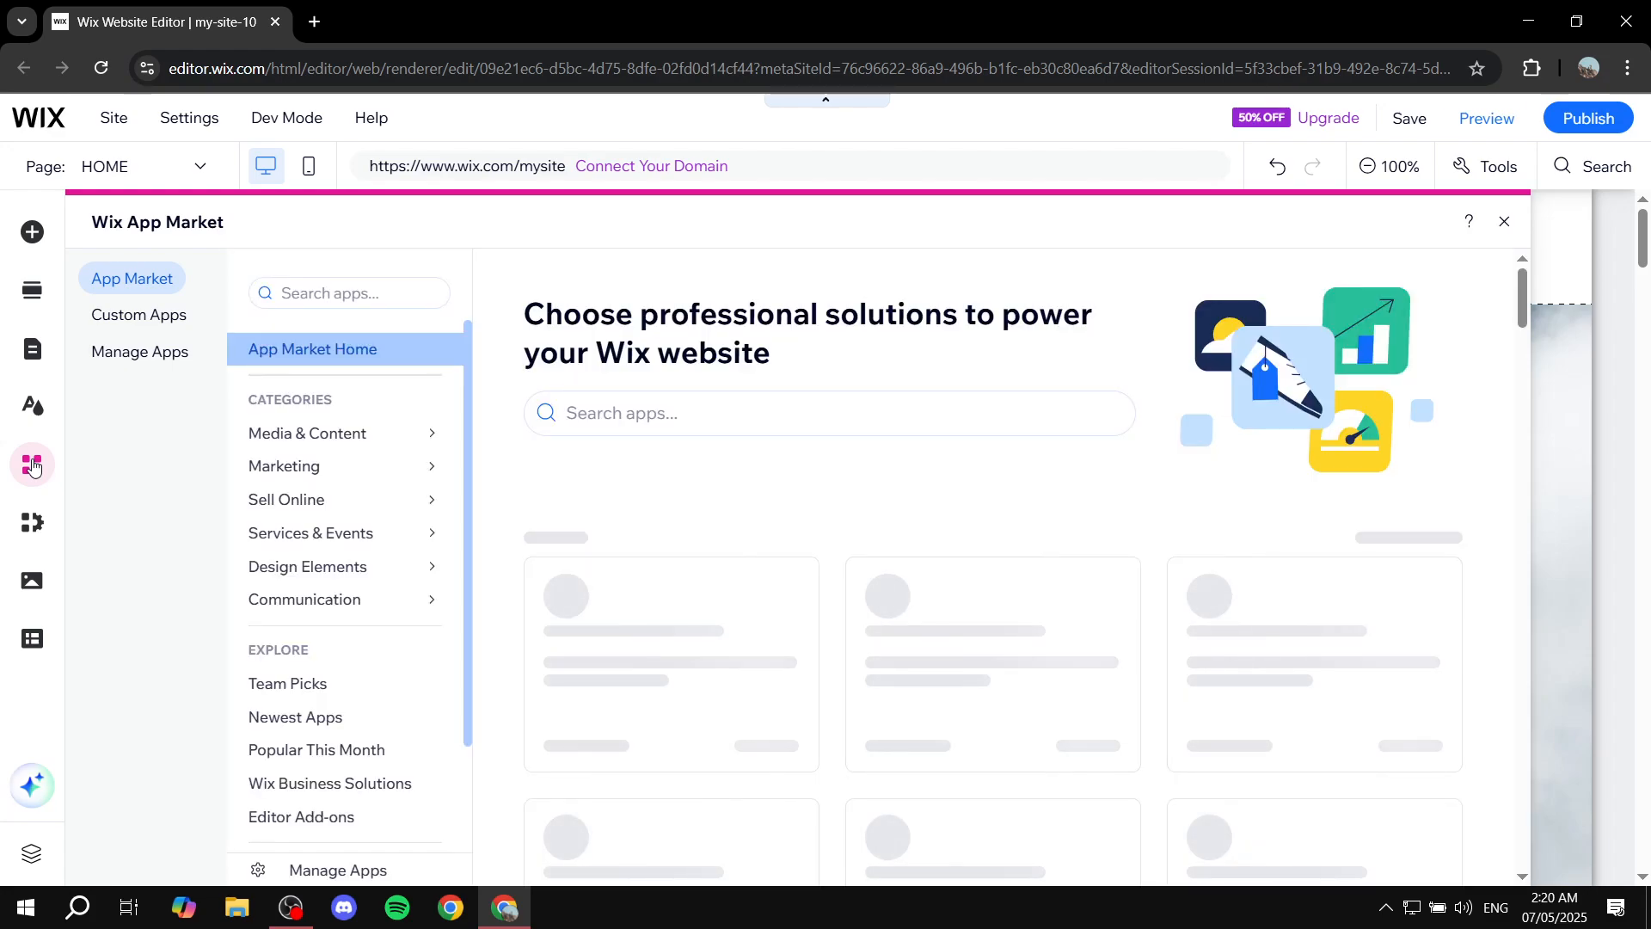
{"action": "left_click", "coordinate": [633, 414]}
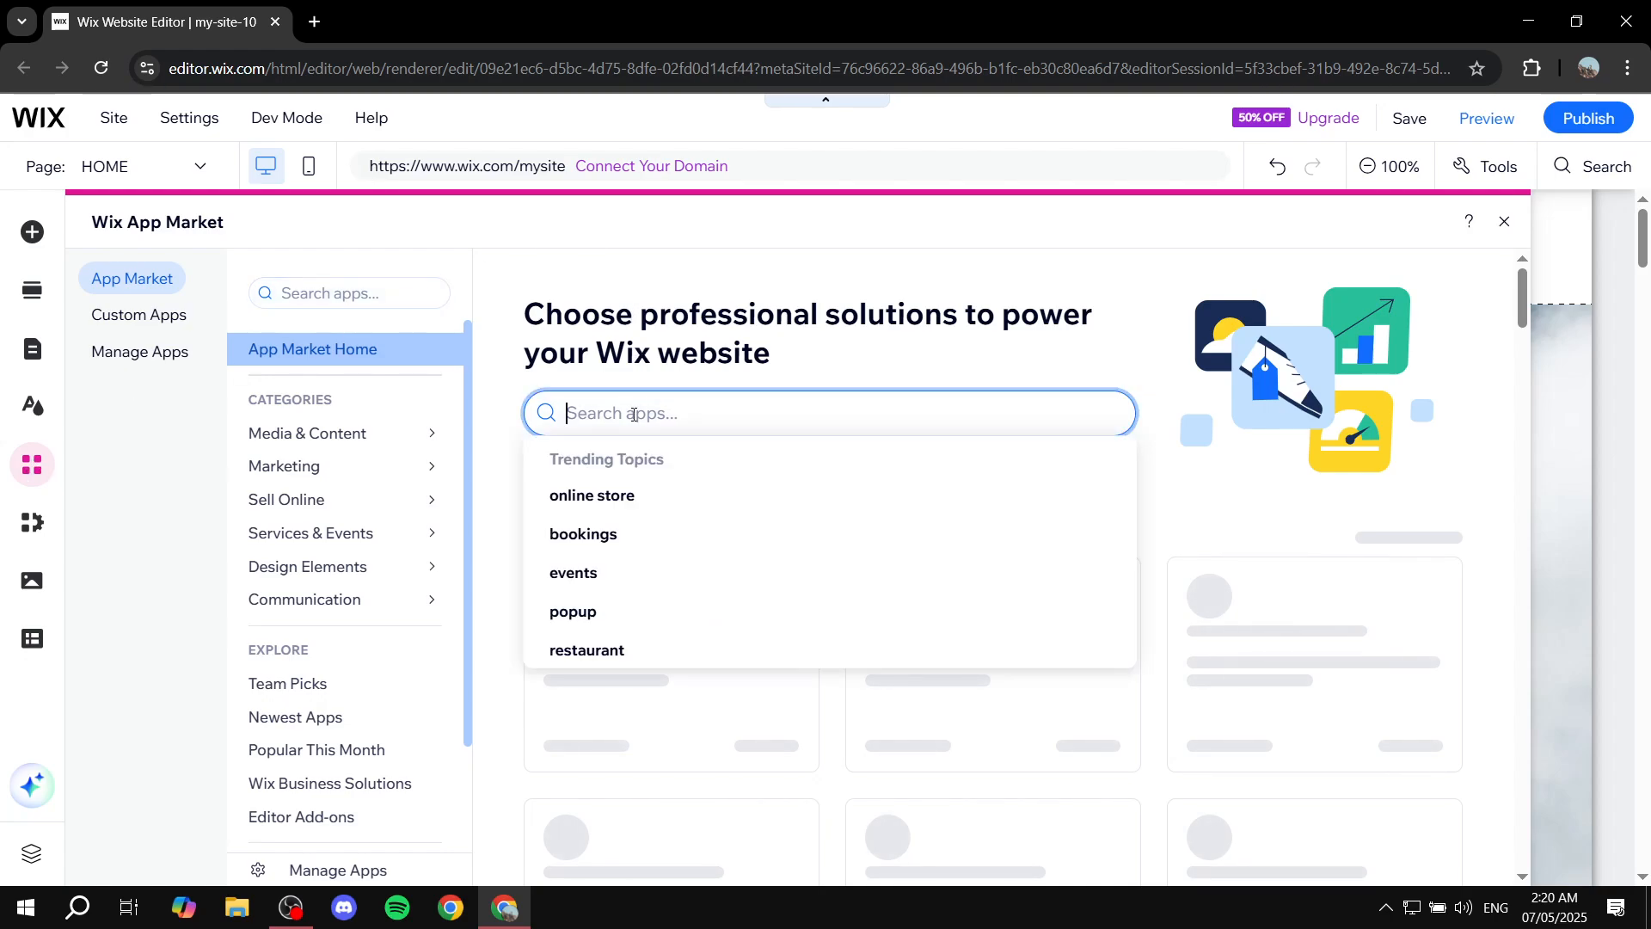
{"action": "type", "text": "Wix Portf"}
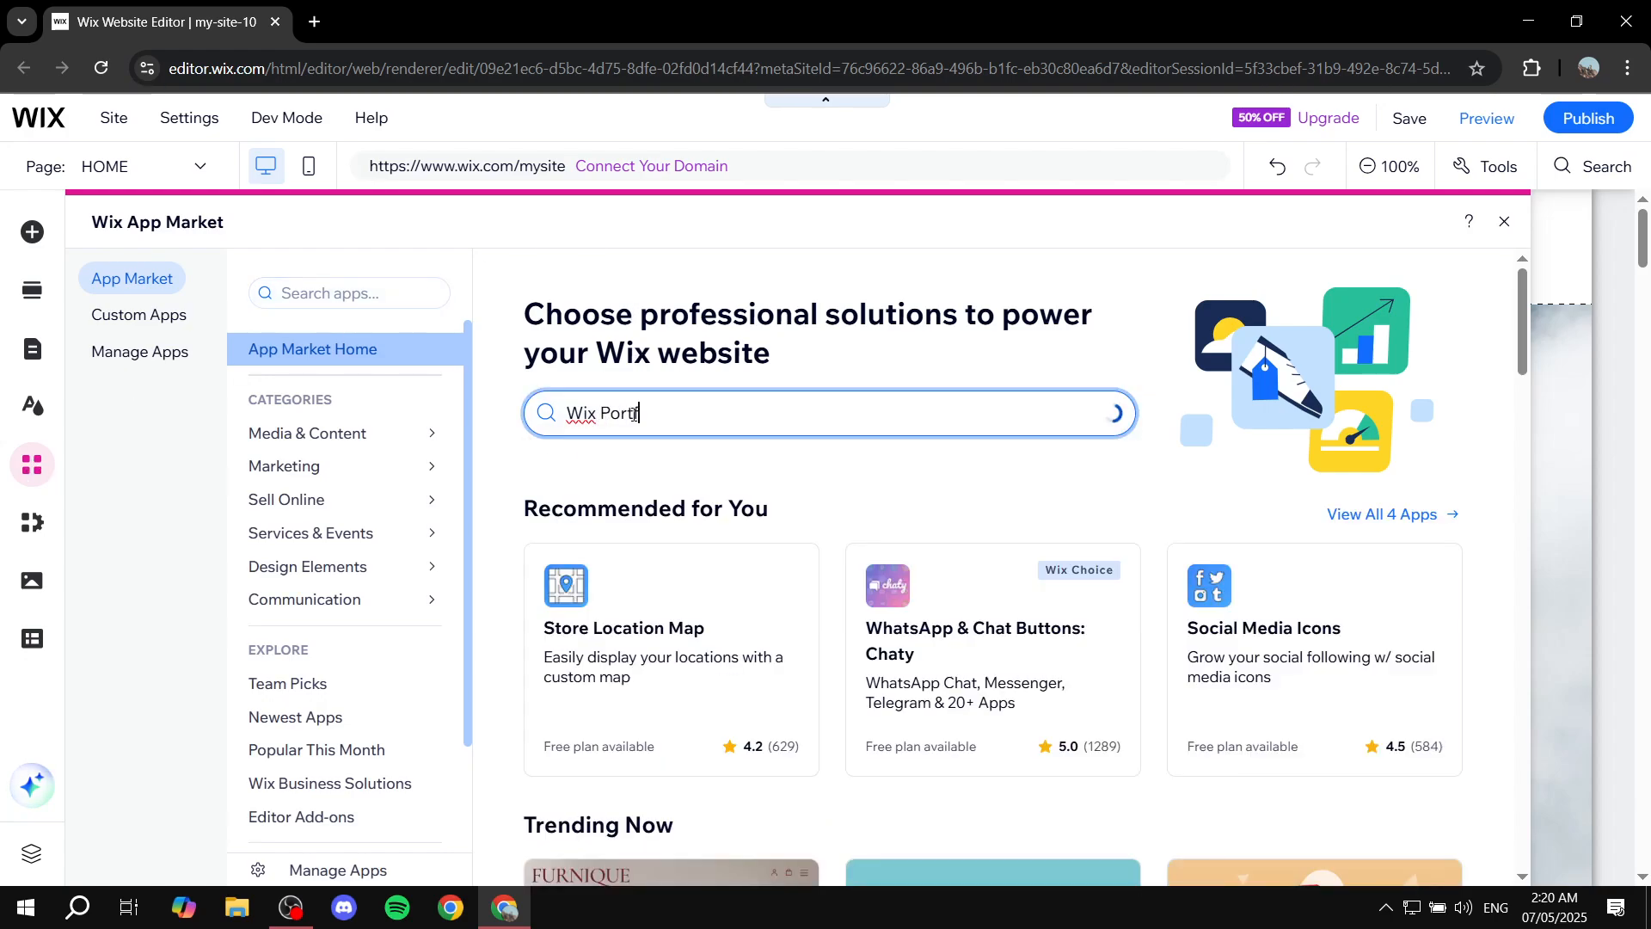
{"action": "type", "text": "olio"}
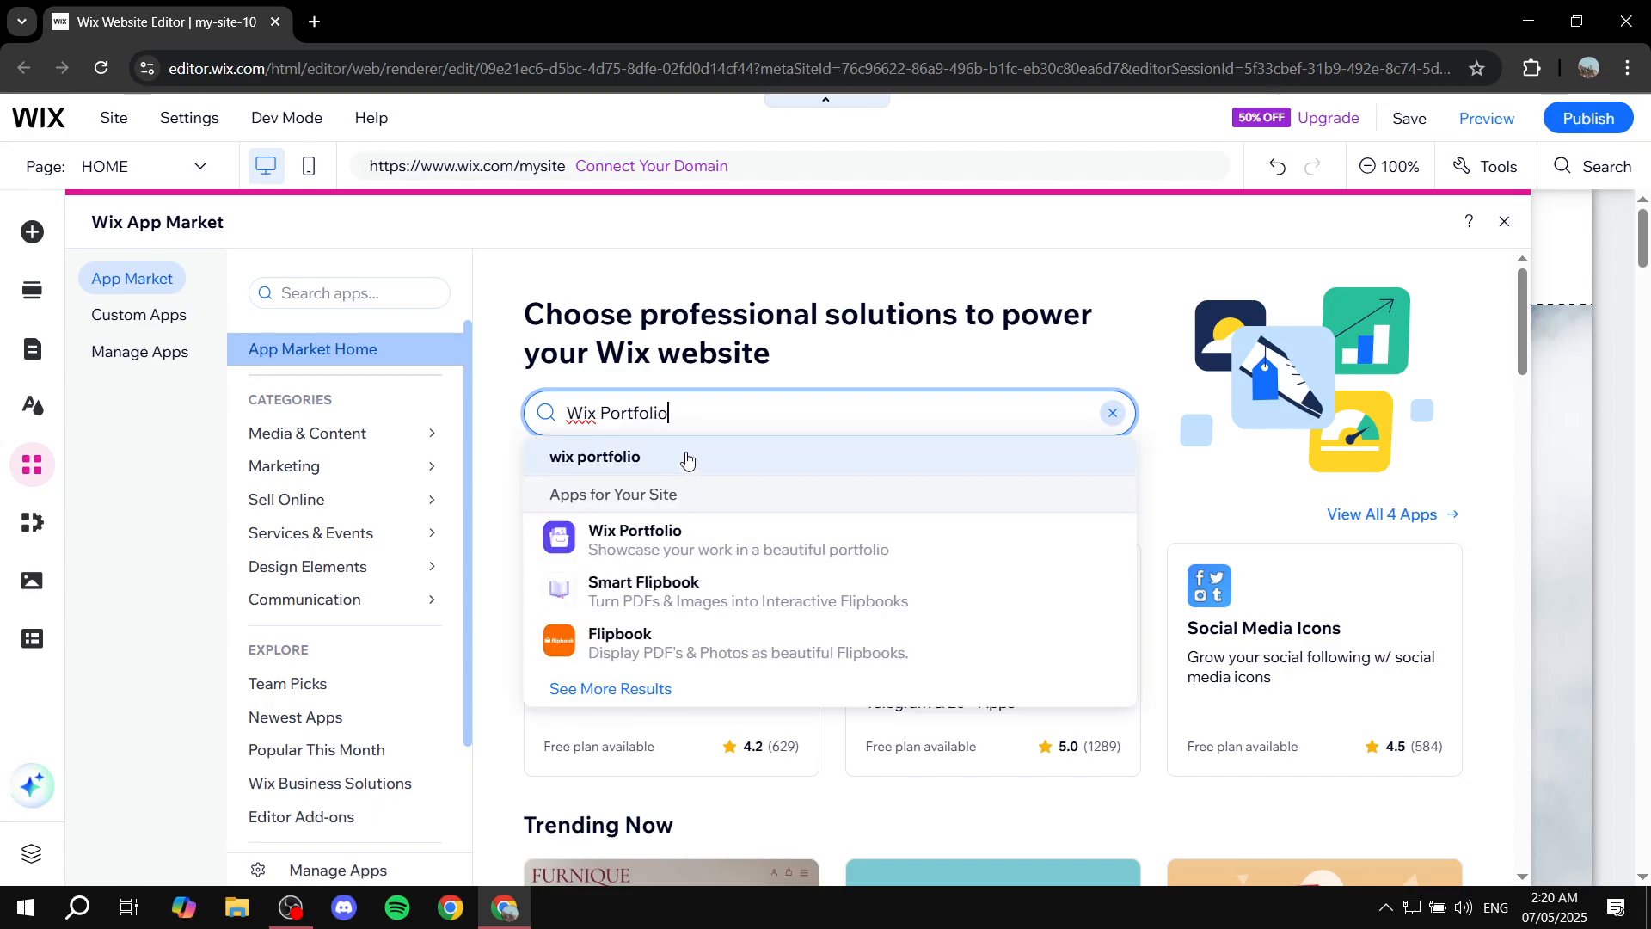
{"action": "left_click", "coordinate": [686, 458]}
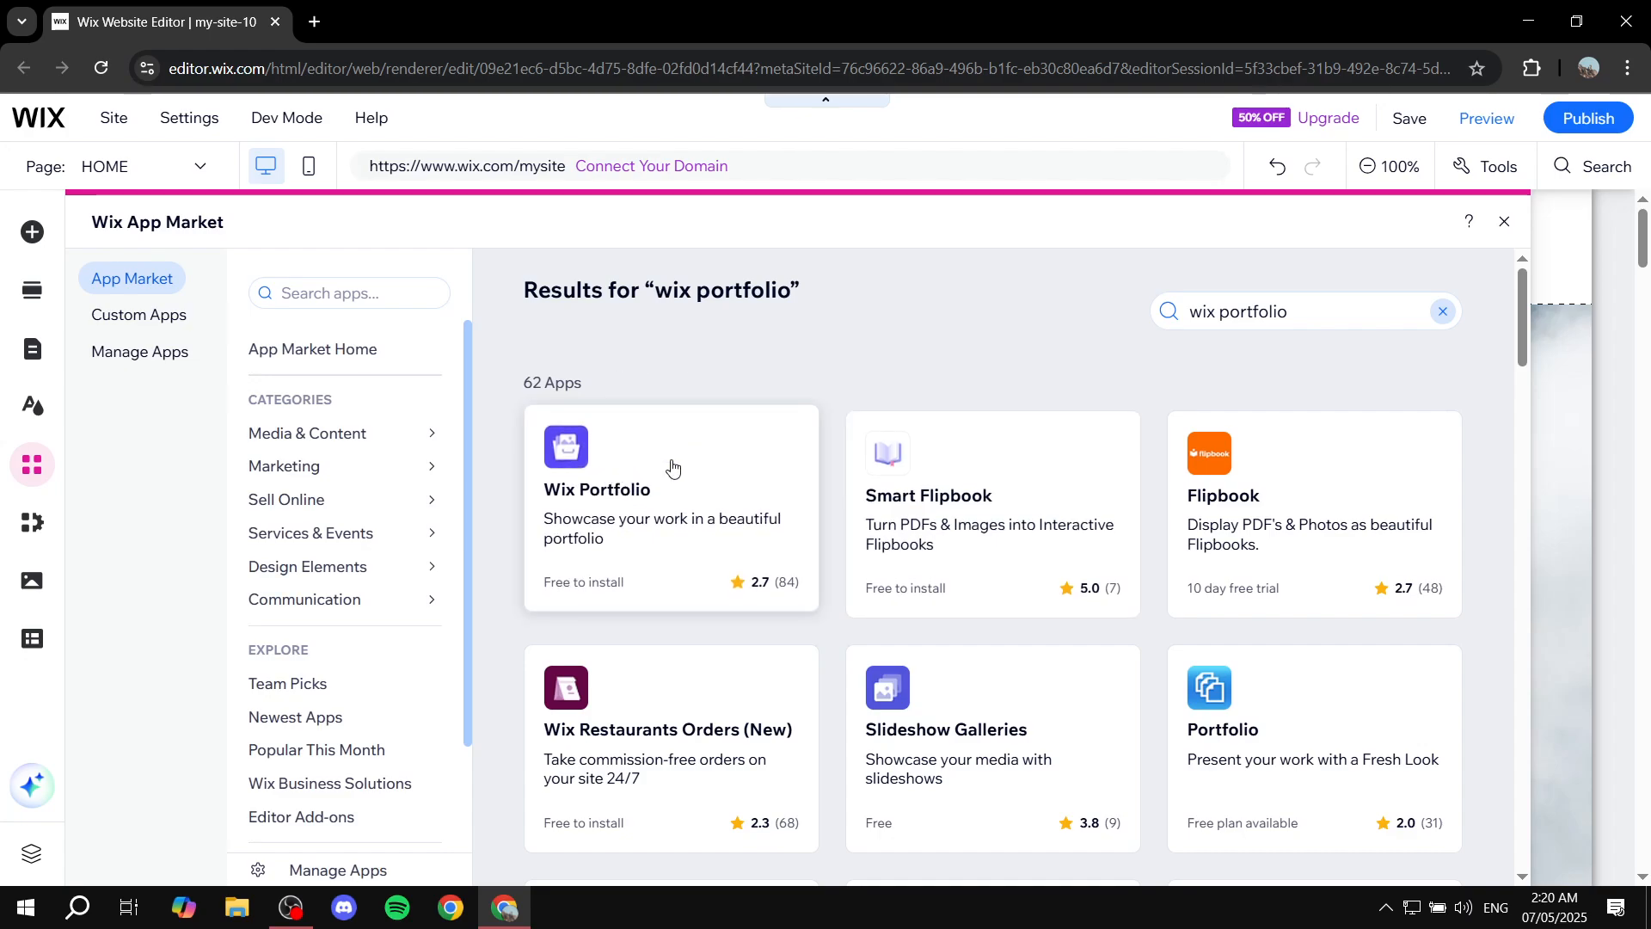
{"action": "left_click", "coordinate": [676, 469]}
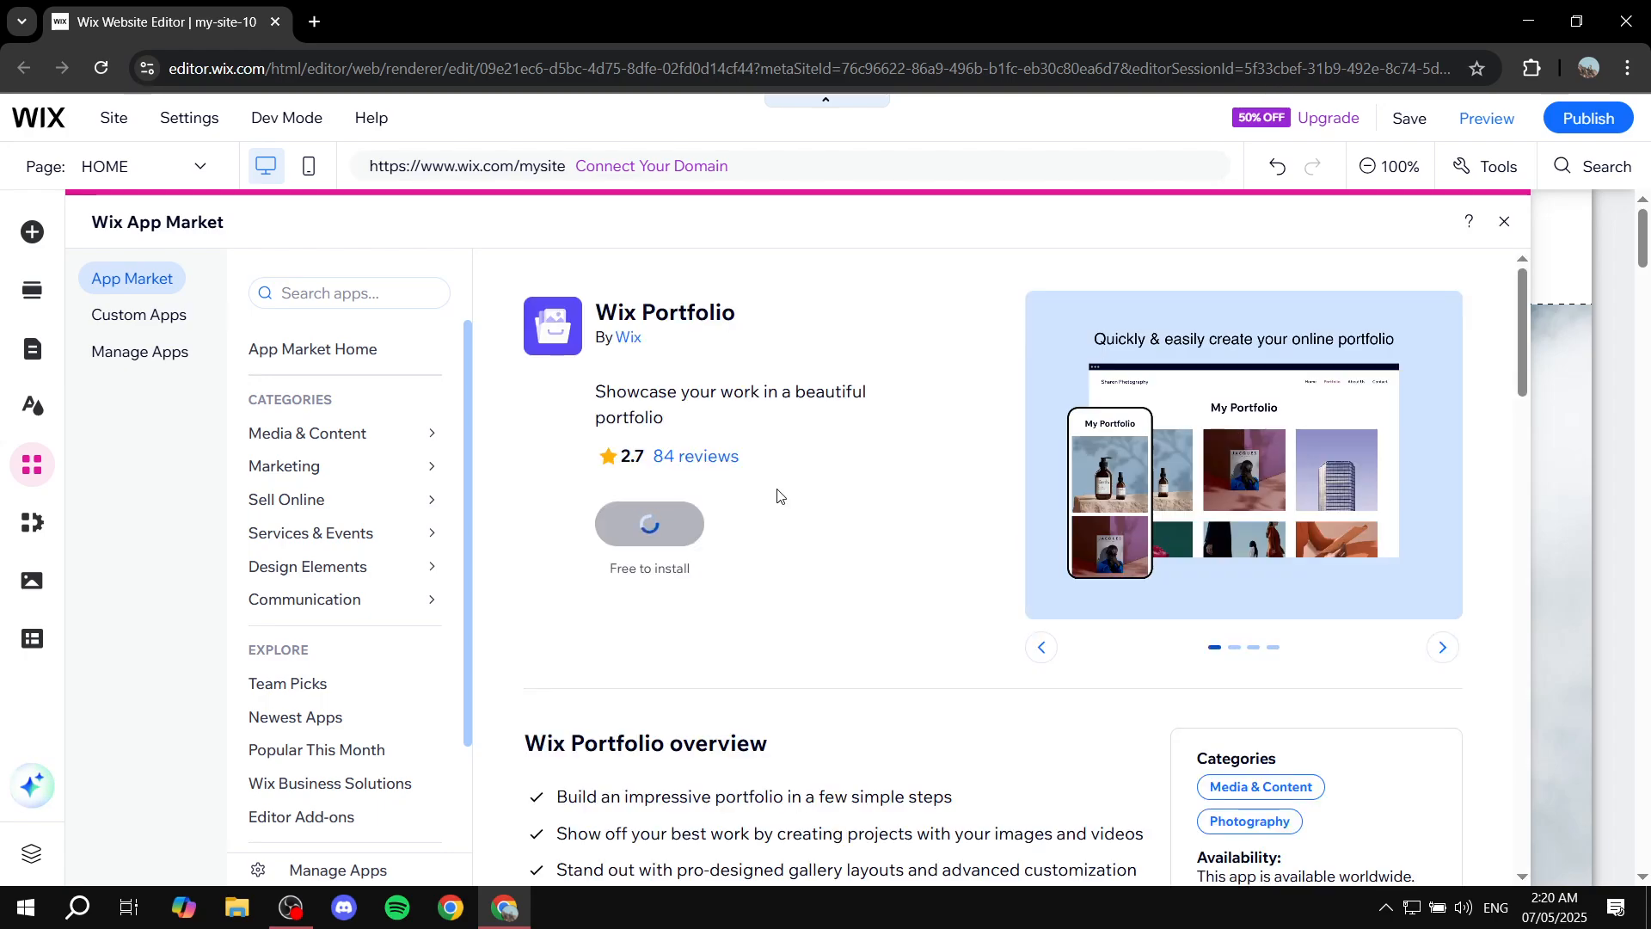
{"action": "left_click", "coordinate": [708, 539]}
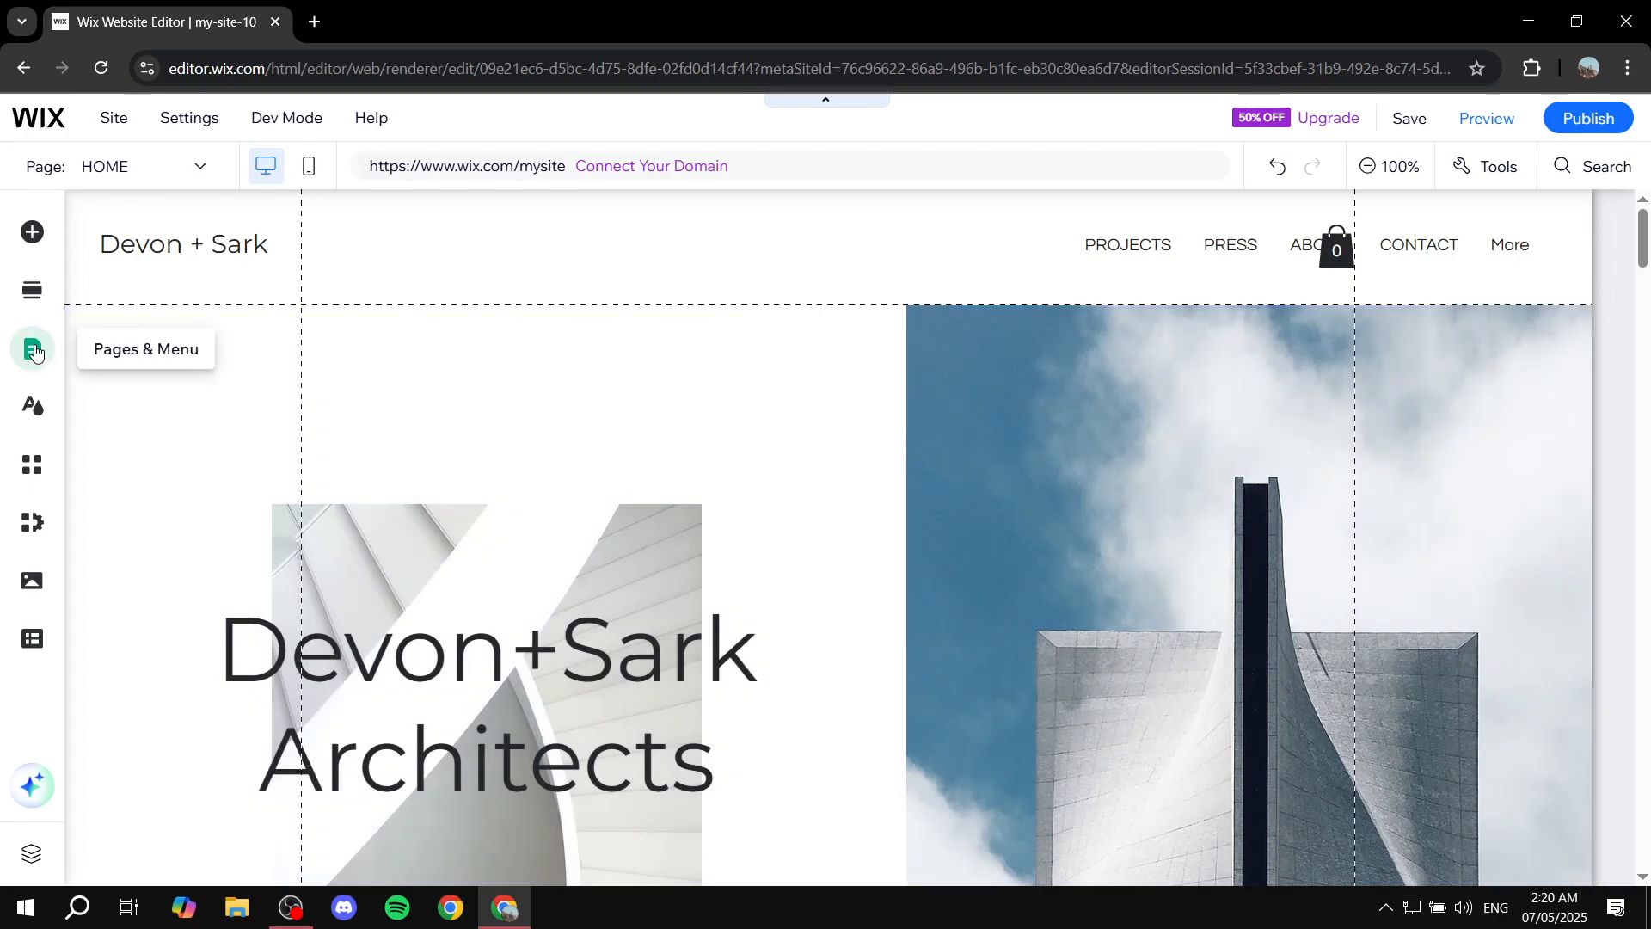
Review the site menu pages and the Portfolio pages in the pages panel.
{"action": "left_click", "coordinate": [34, 351]}
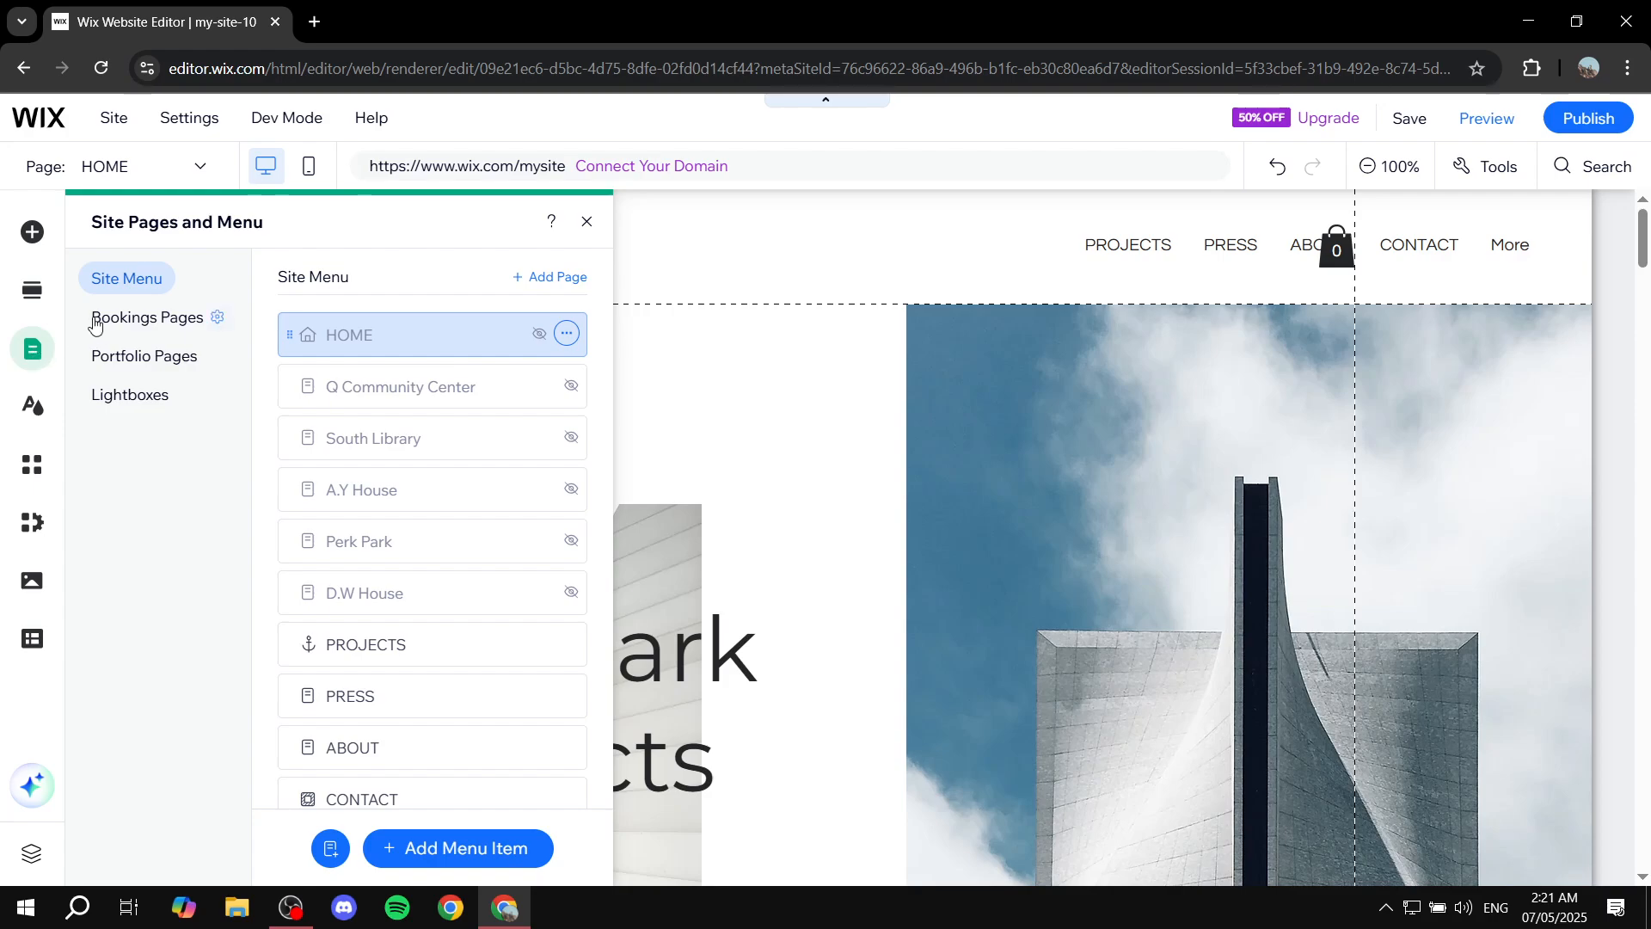
{"action": "scroll", "coordinate": [460, 550], "scroll_direction": "down", "scroll_amount": 3}
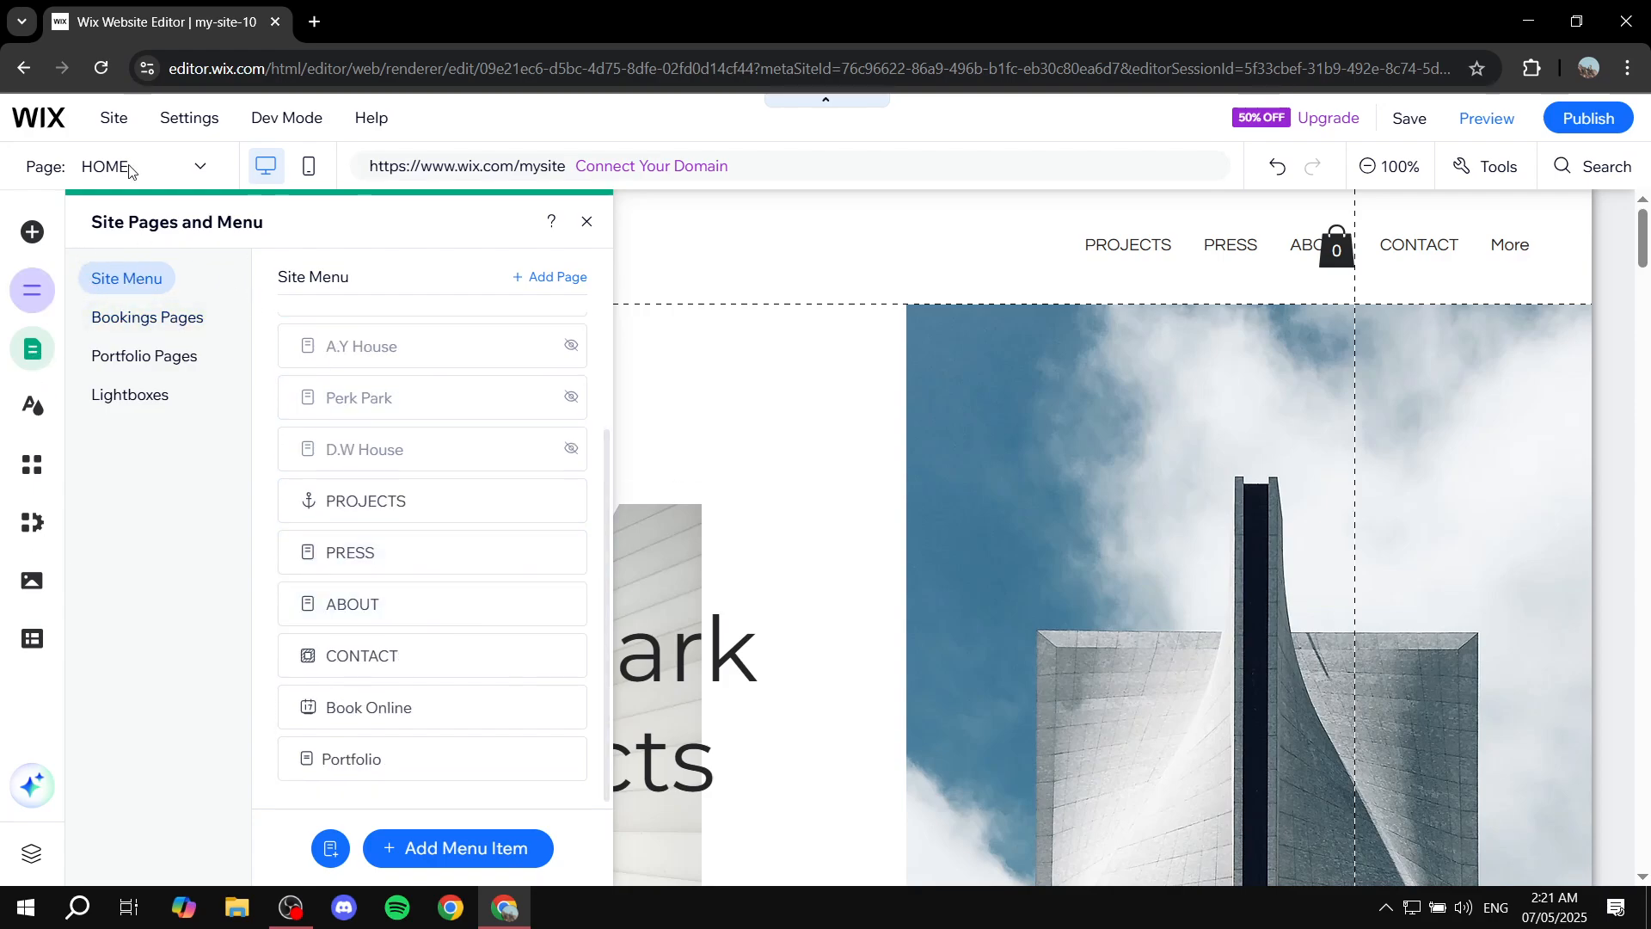
{"action": "scroll", "coordinate": [310, 362], "scroll_direction": "up", "scroll_amount": 3}
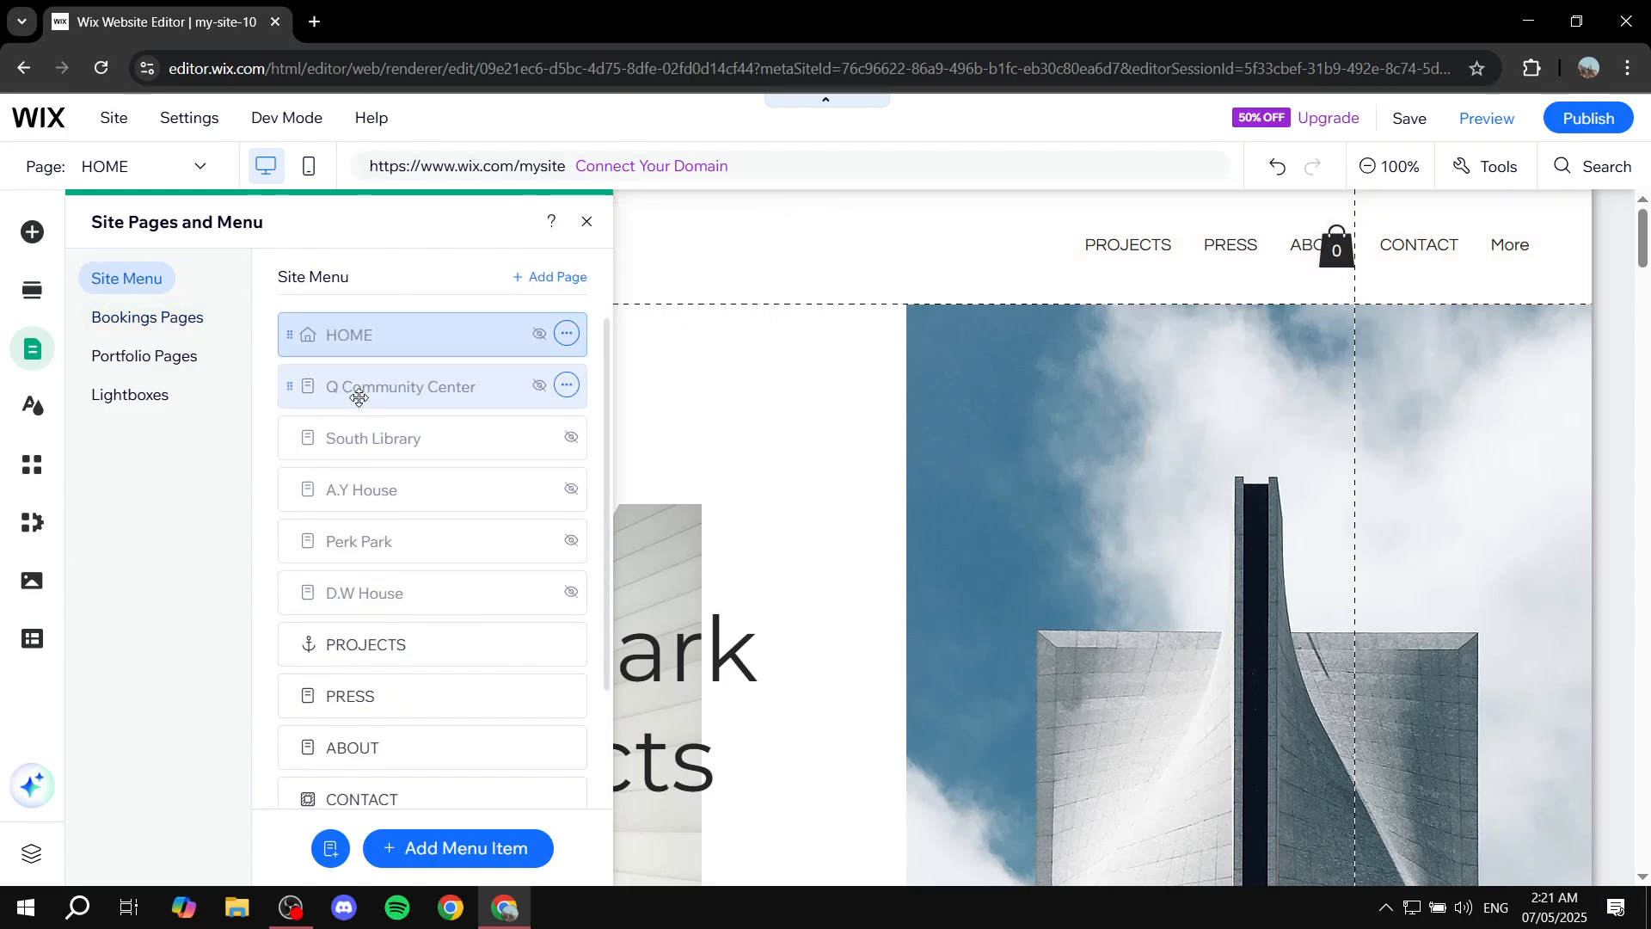
{"action": "left_click", "coordinate": [124, 362]}
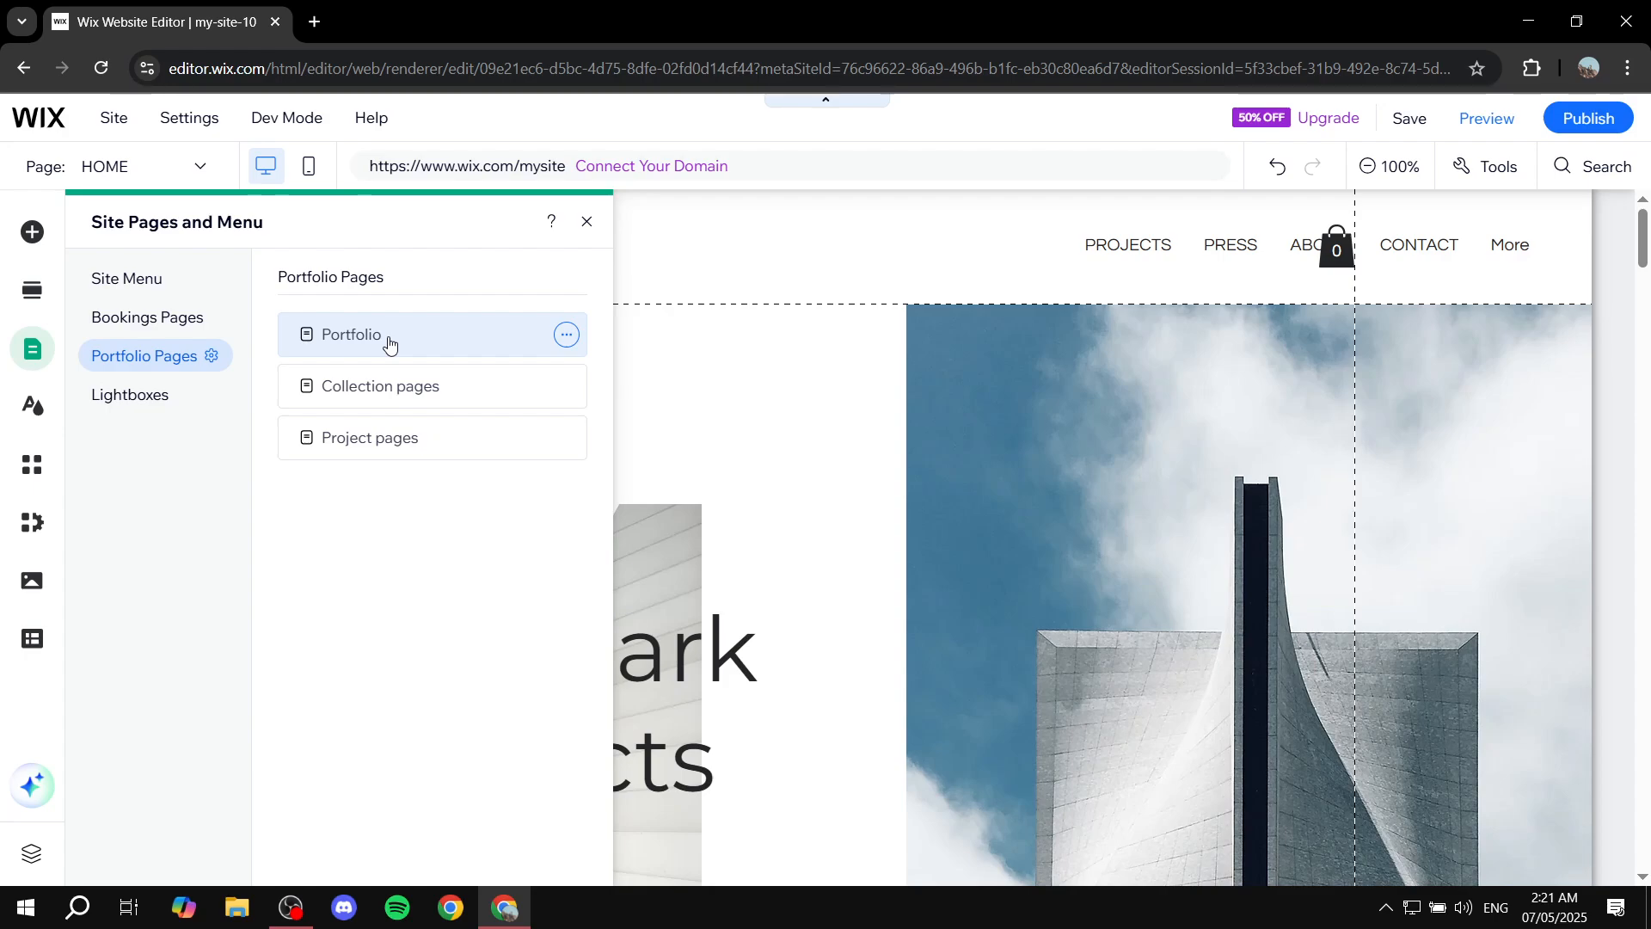
{"action": "left_click", "coordinate": [129, 278]}
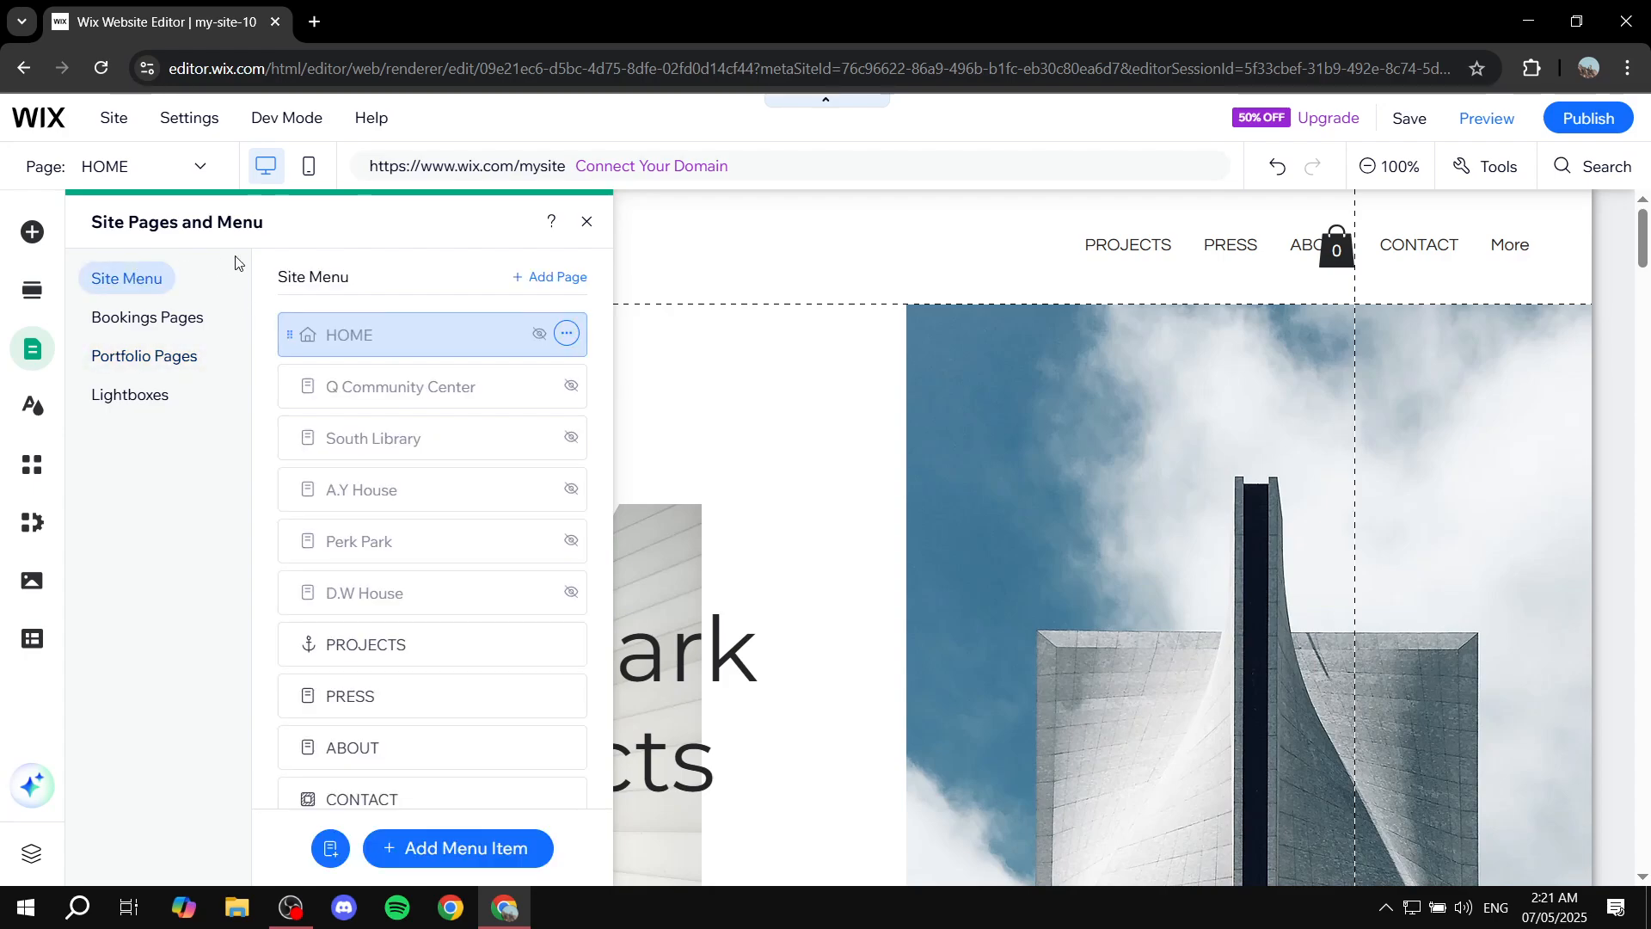
{"action": "scroll", "coordinate": [528, 546], "scroll_direction": "down", "scroll_amount": 2}
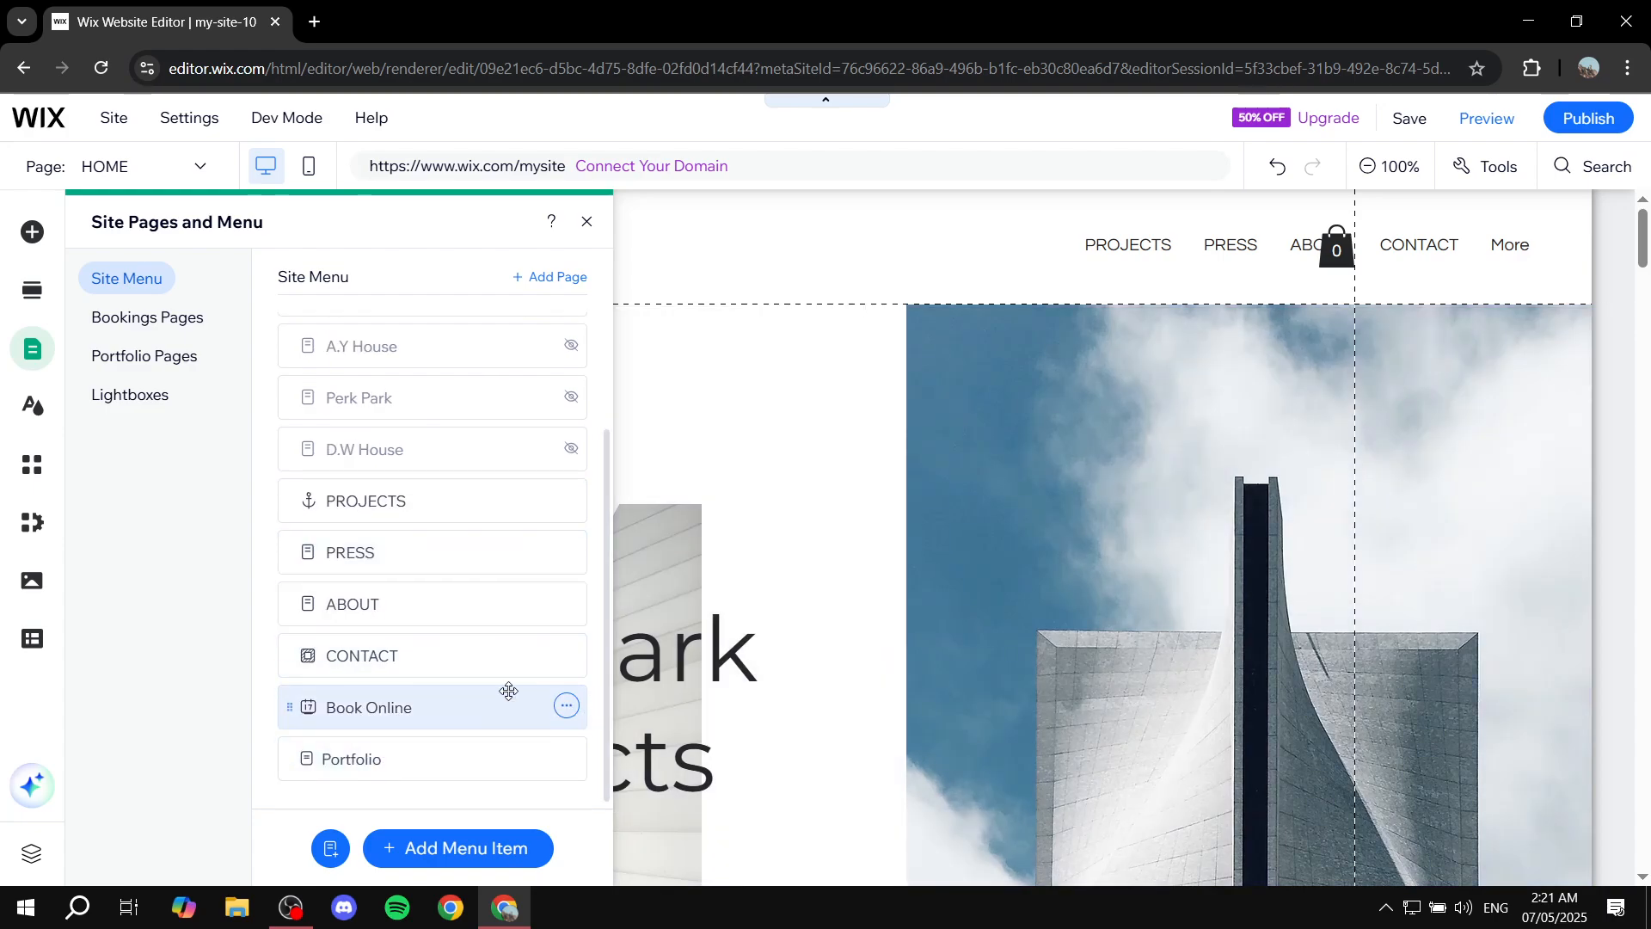
{"action": "left_click", "coordinate": [586, 222]}
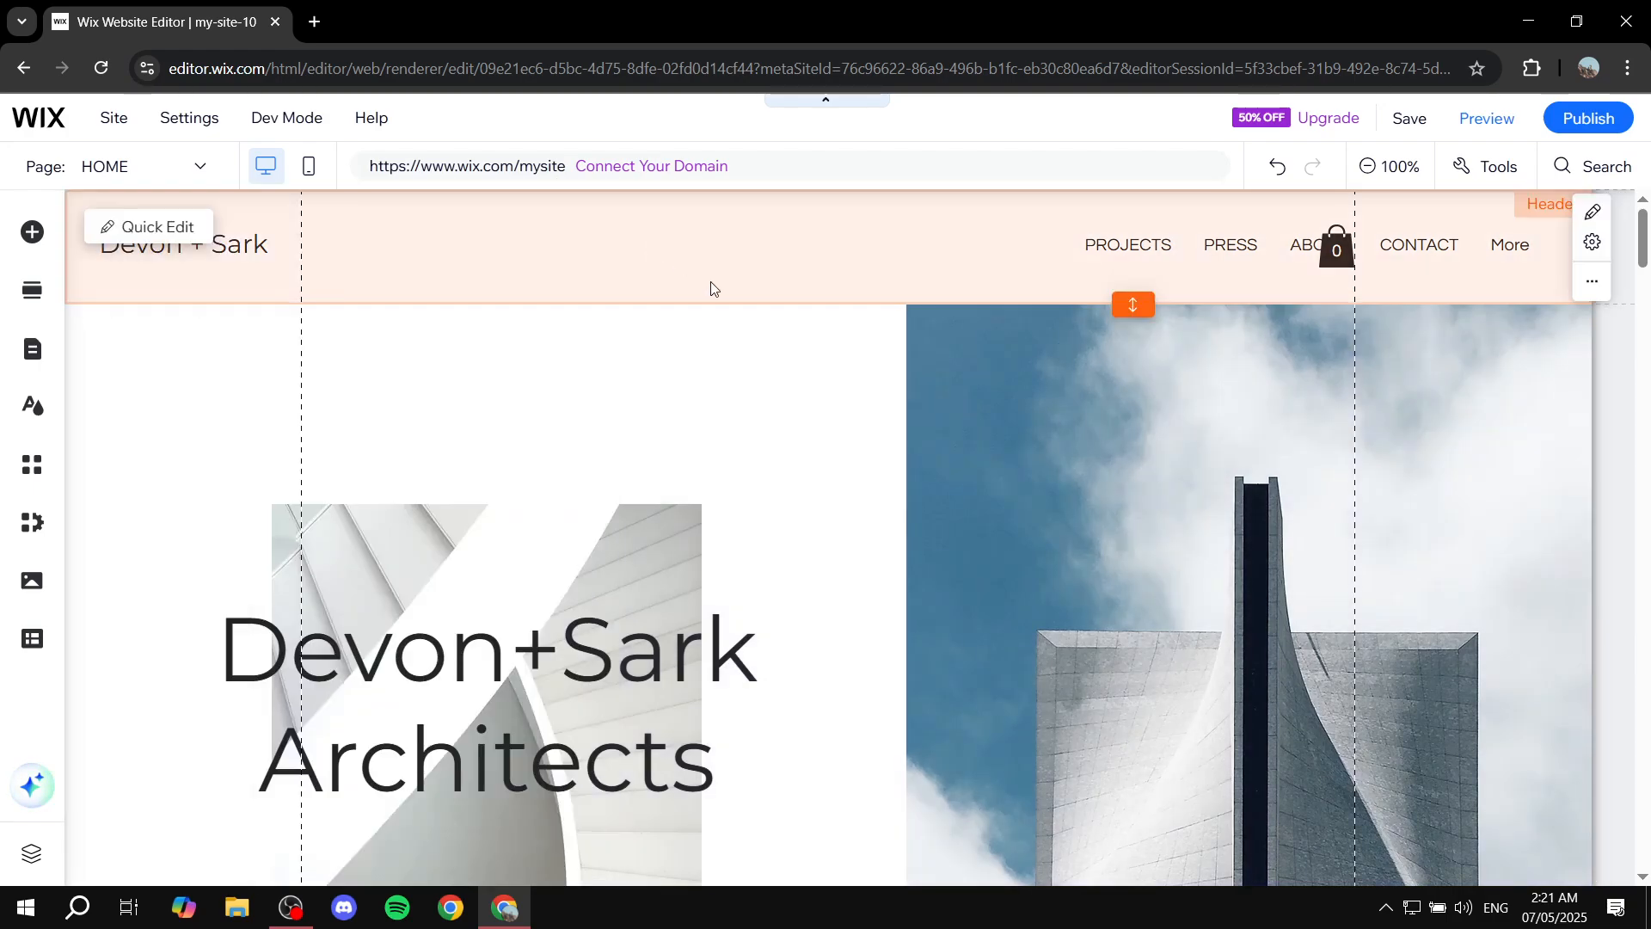
{"action": "scroll", "coordinate": [735, 561], "scroll_direction": "down", "scroll_amount": 5}
{"action": "scroll", "coordinate": [726, 564], "scroll_direction": "up", "scroll_amount": 5}
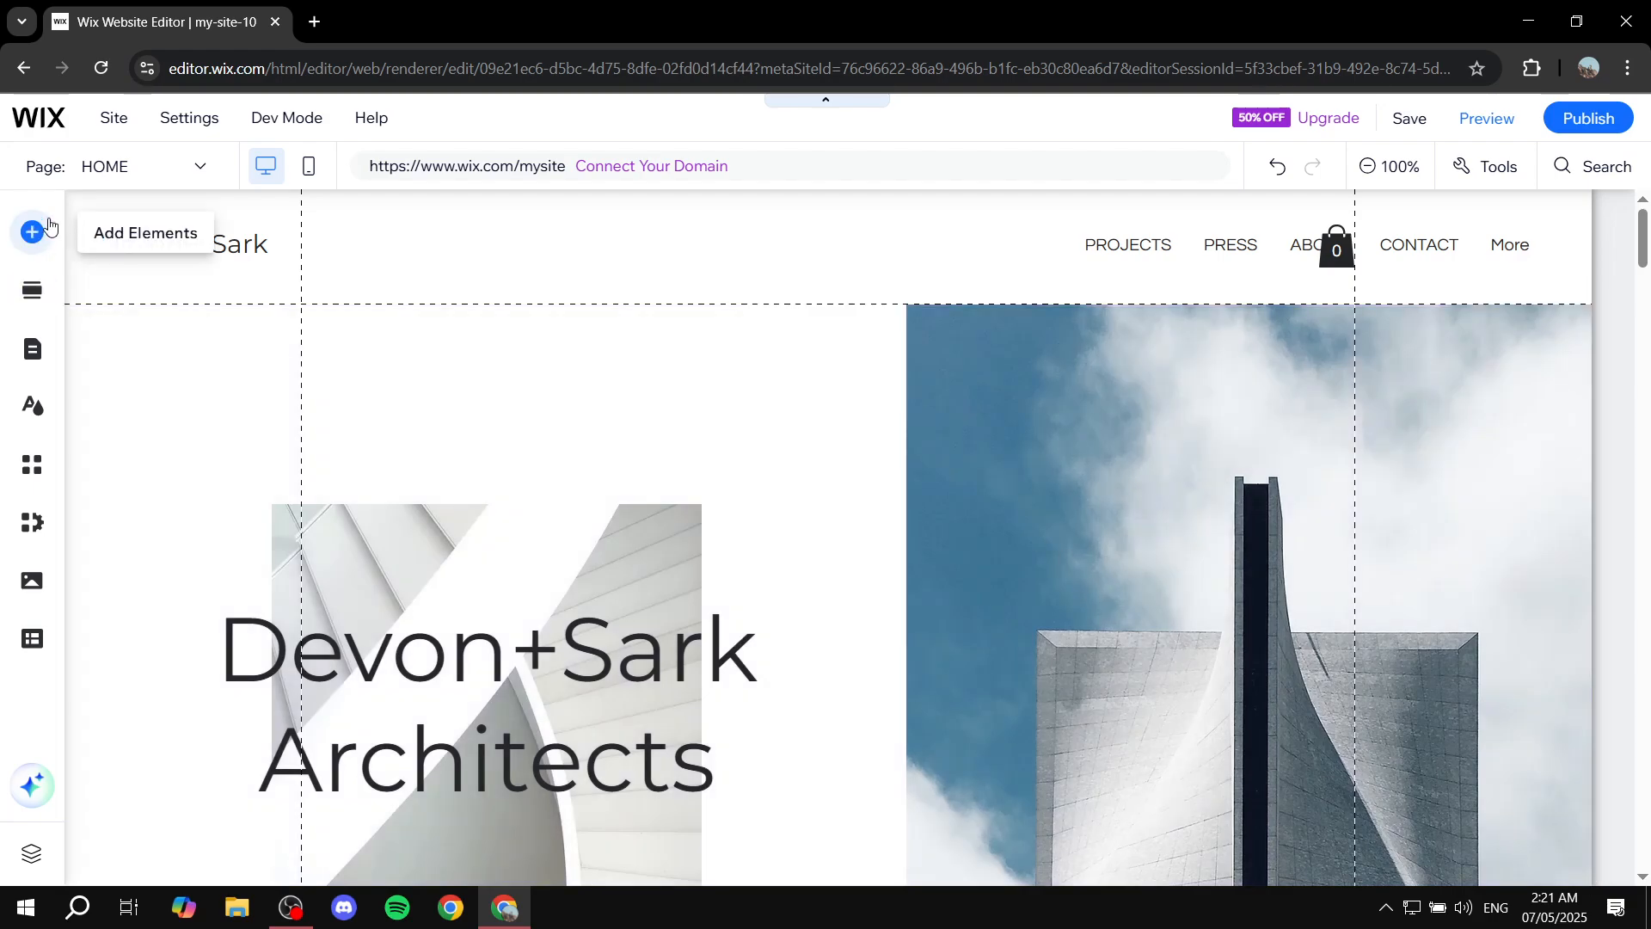
{"action": "left_click", "coordinate": [34, 228]}
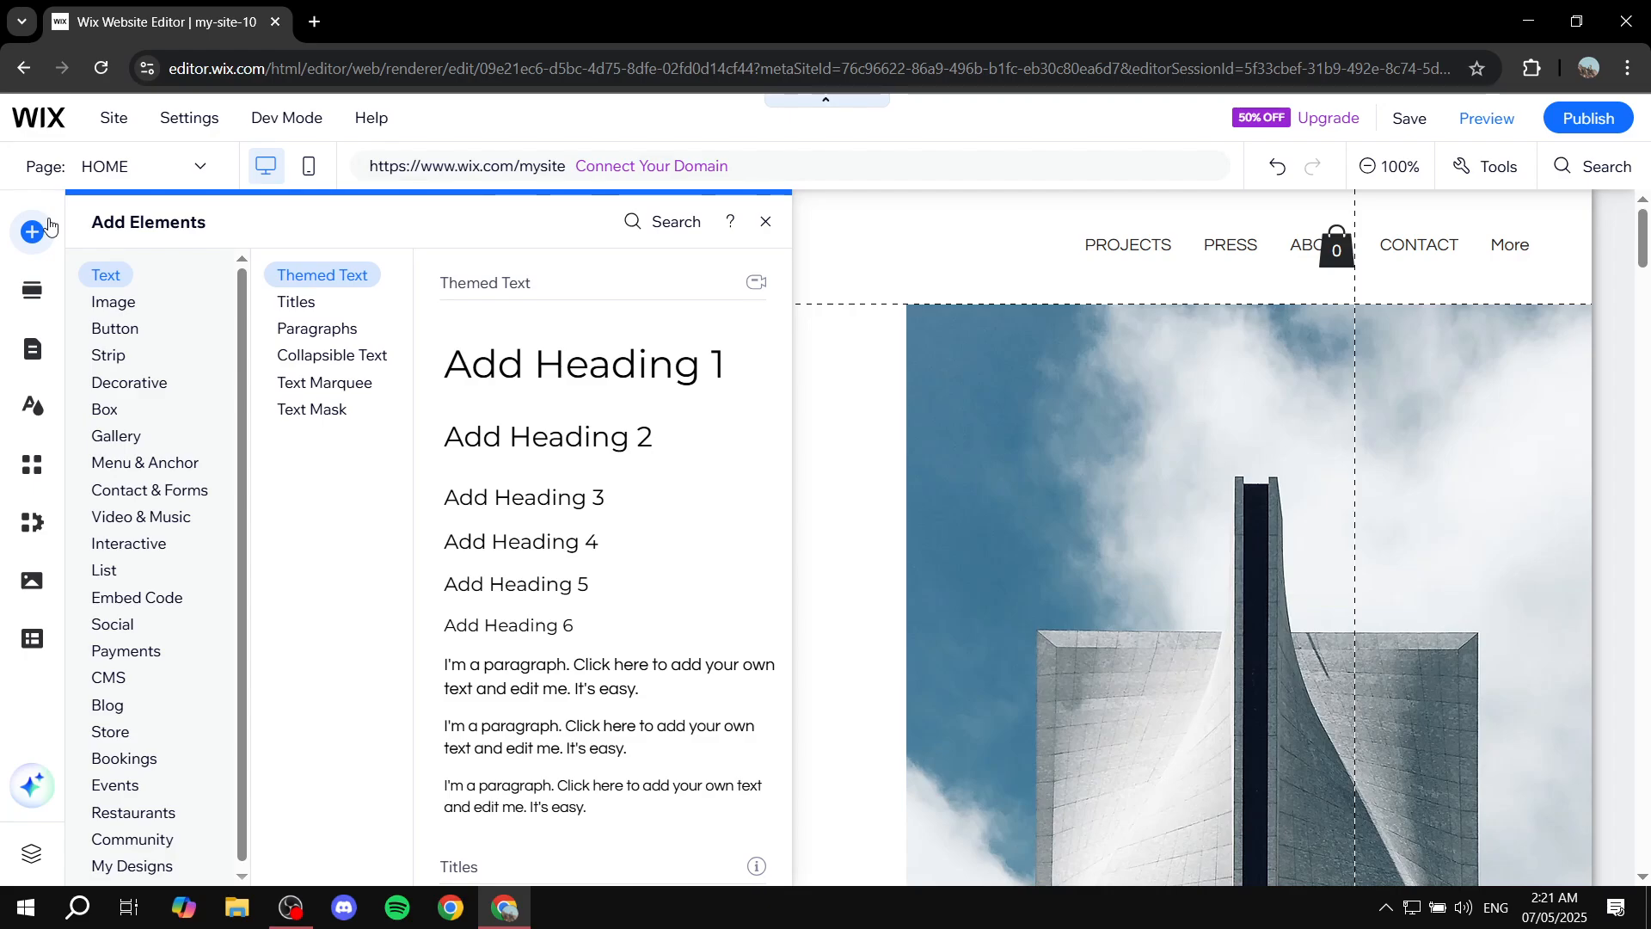
{"action": "left_click", "coordinate": [762, 223]}
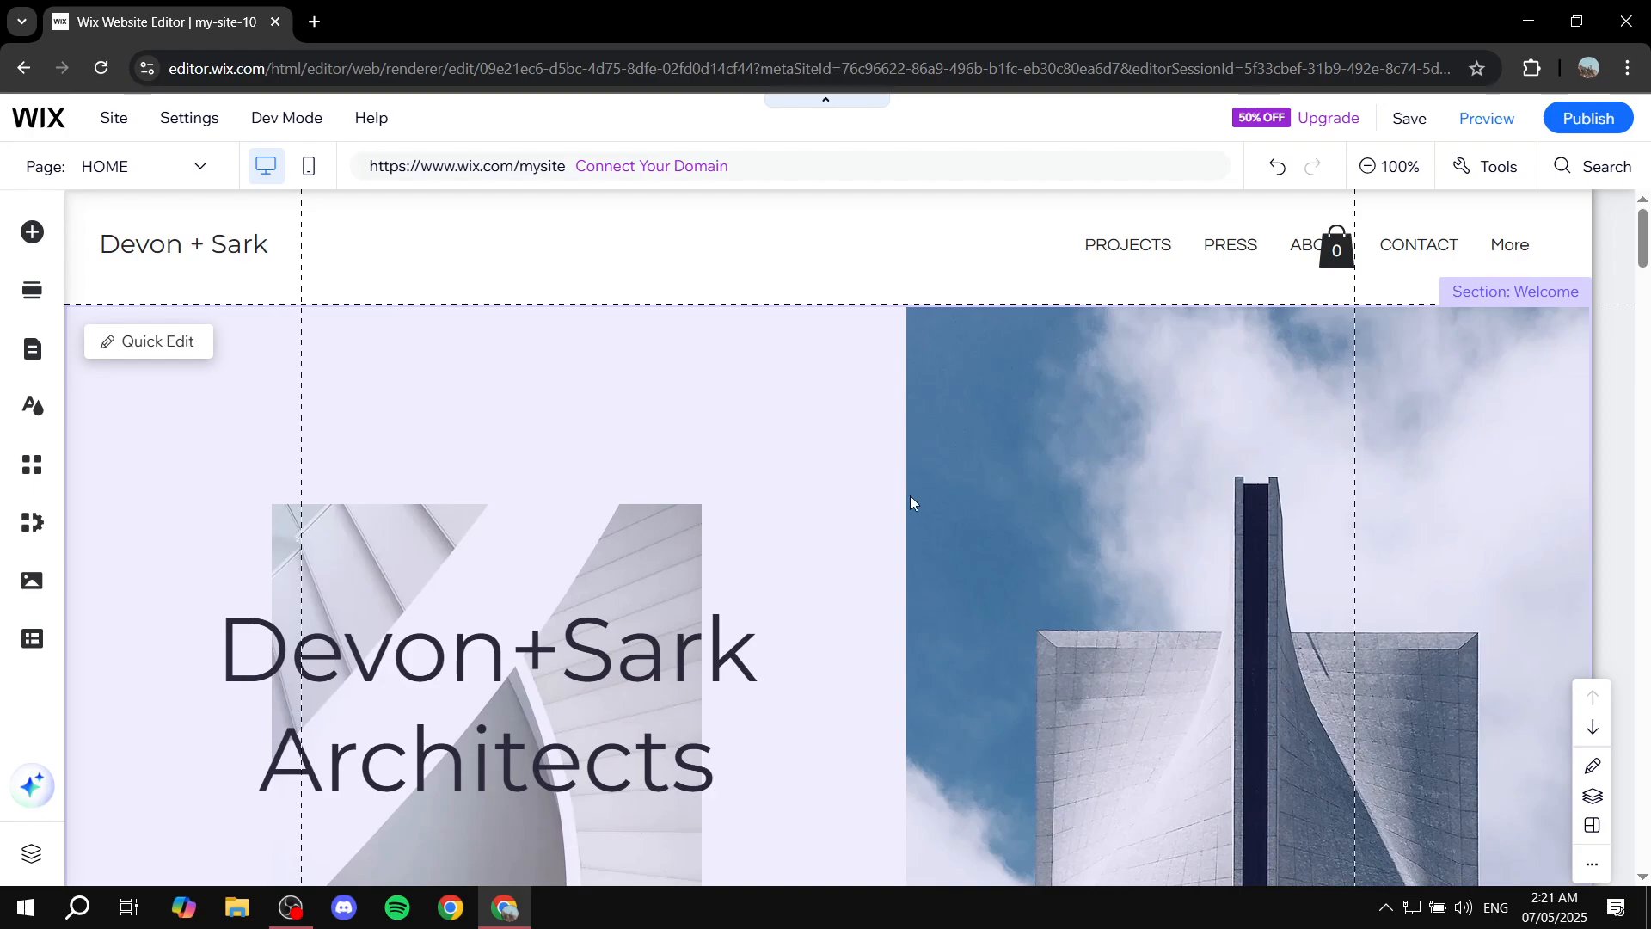
Select the hero's right column and open its background options, then close them.
{"action": "left_click", "coordinate": [861, 479]}
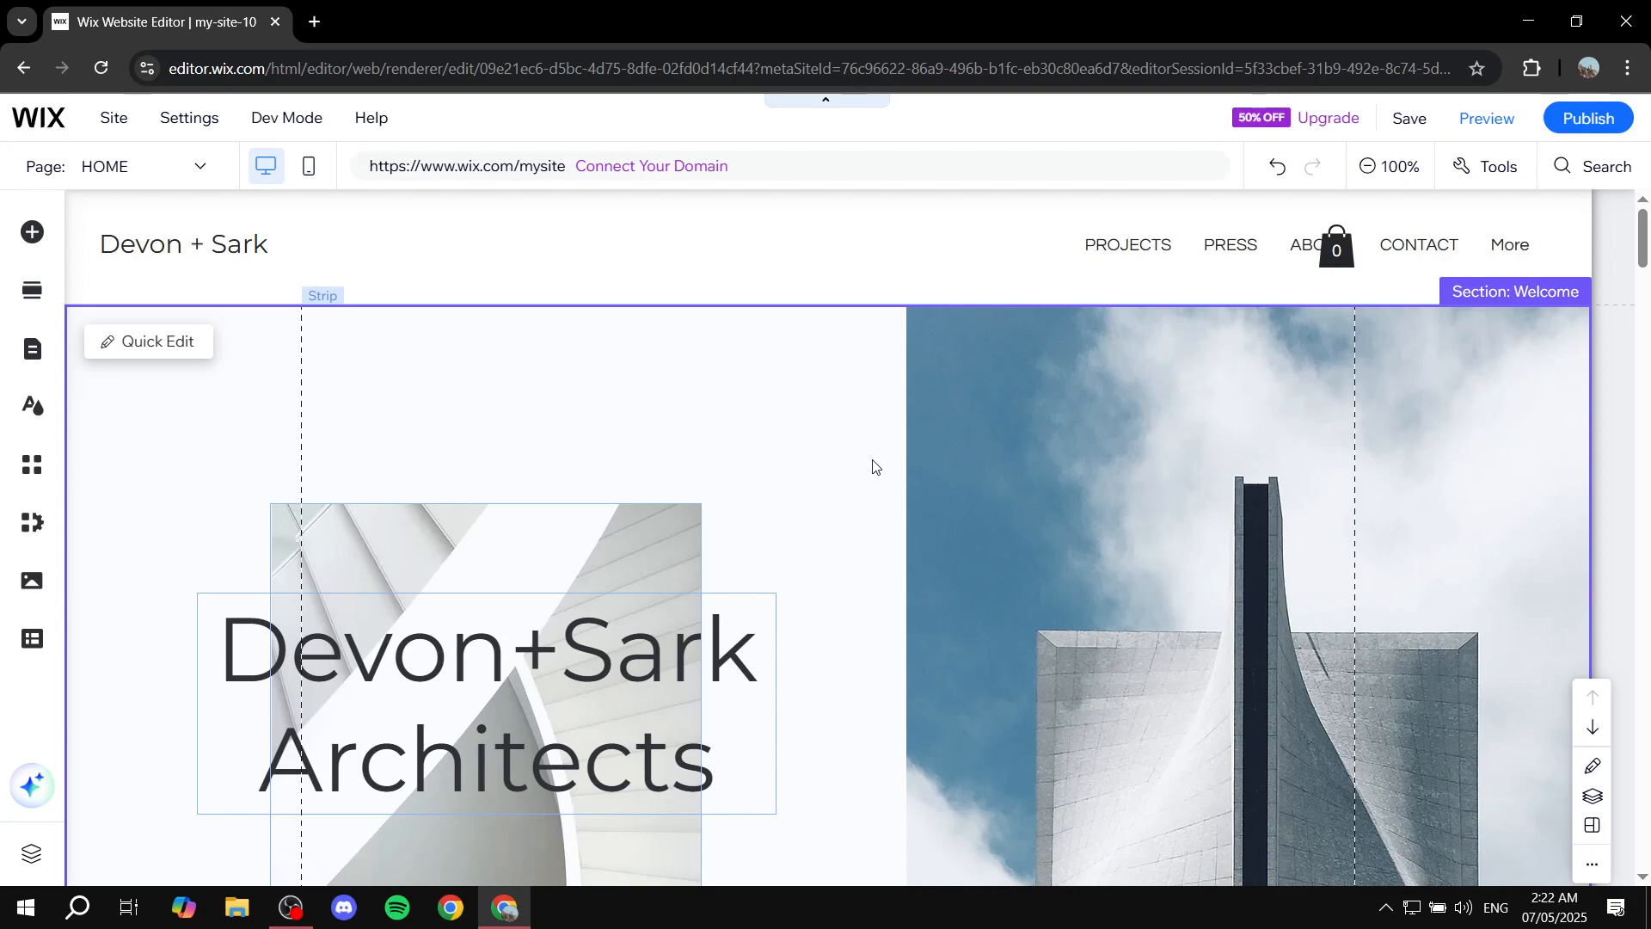
{"action": "left_click", "coordinate": [872, 463]}
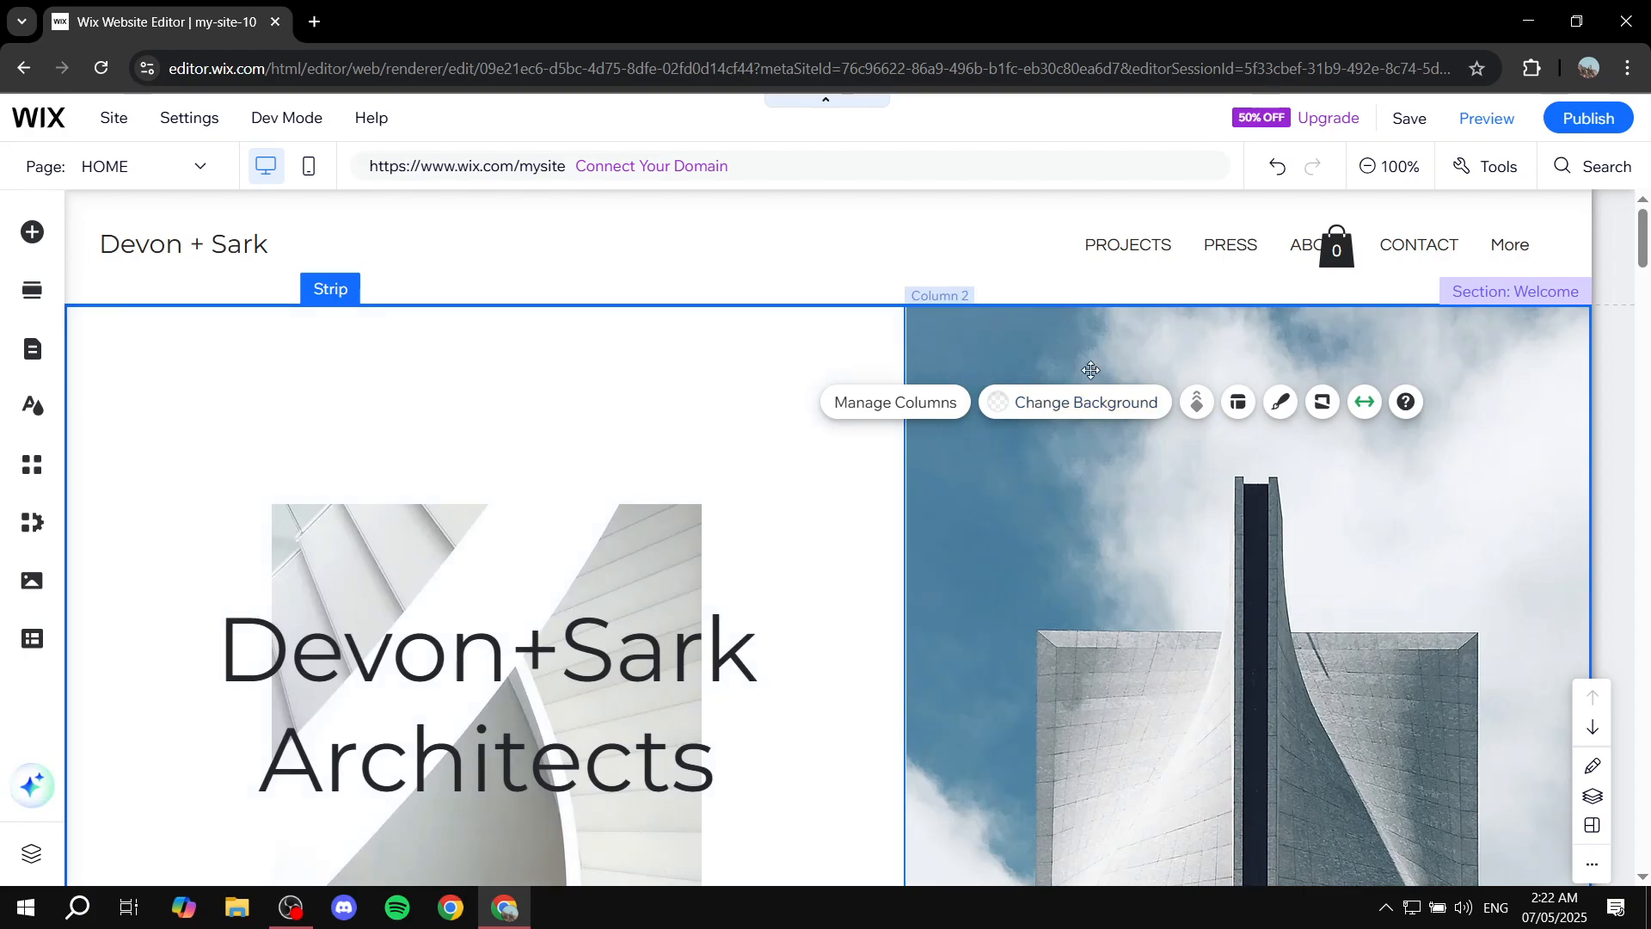
{"action": "left_click", "coordinate": [1050, 492]}
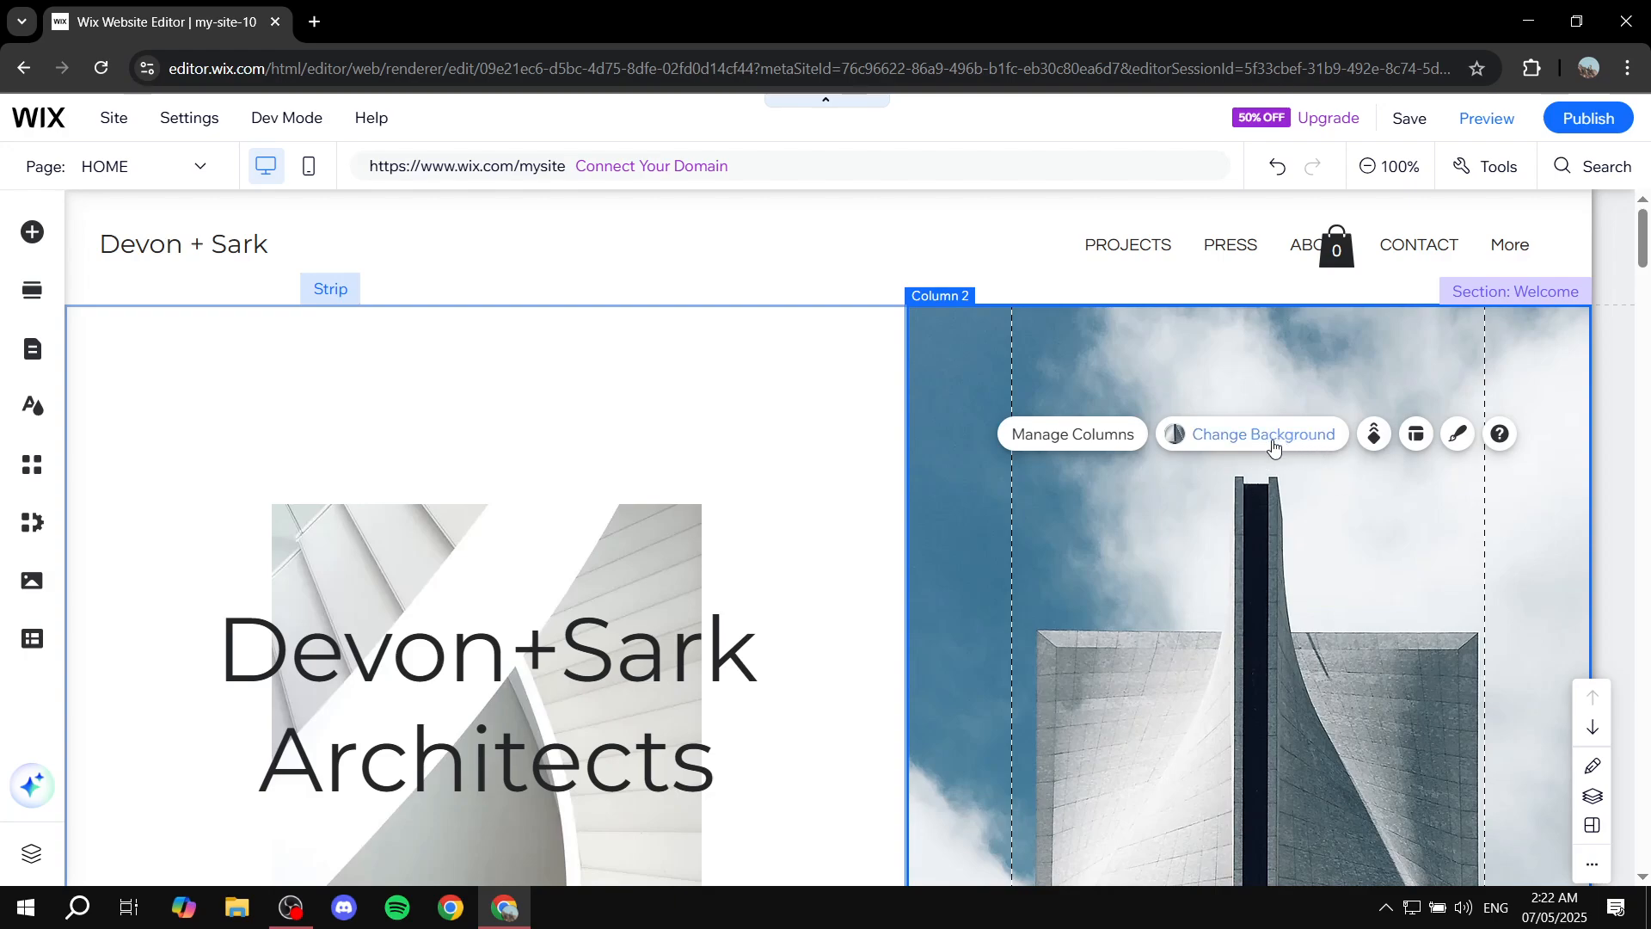
{"action": "left_click", "coordinate": [1220, 437]}
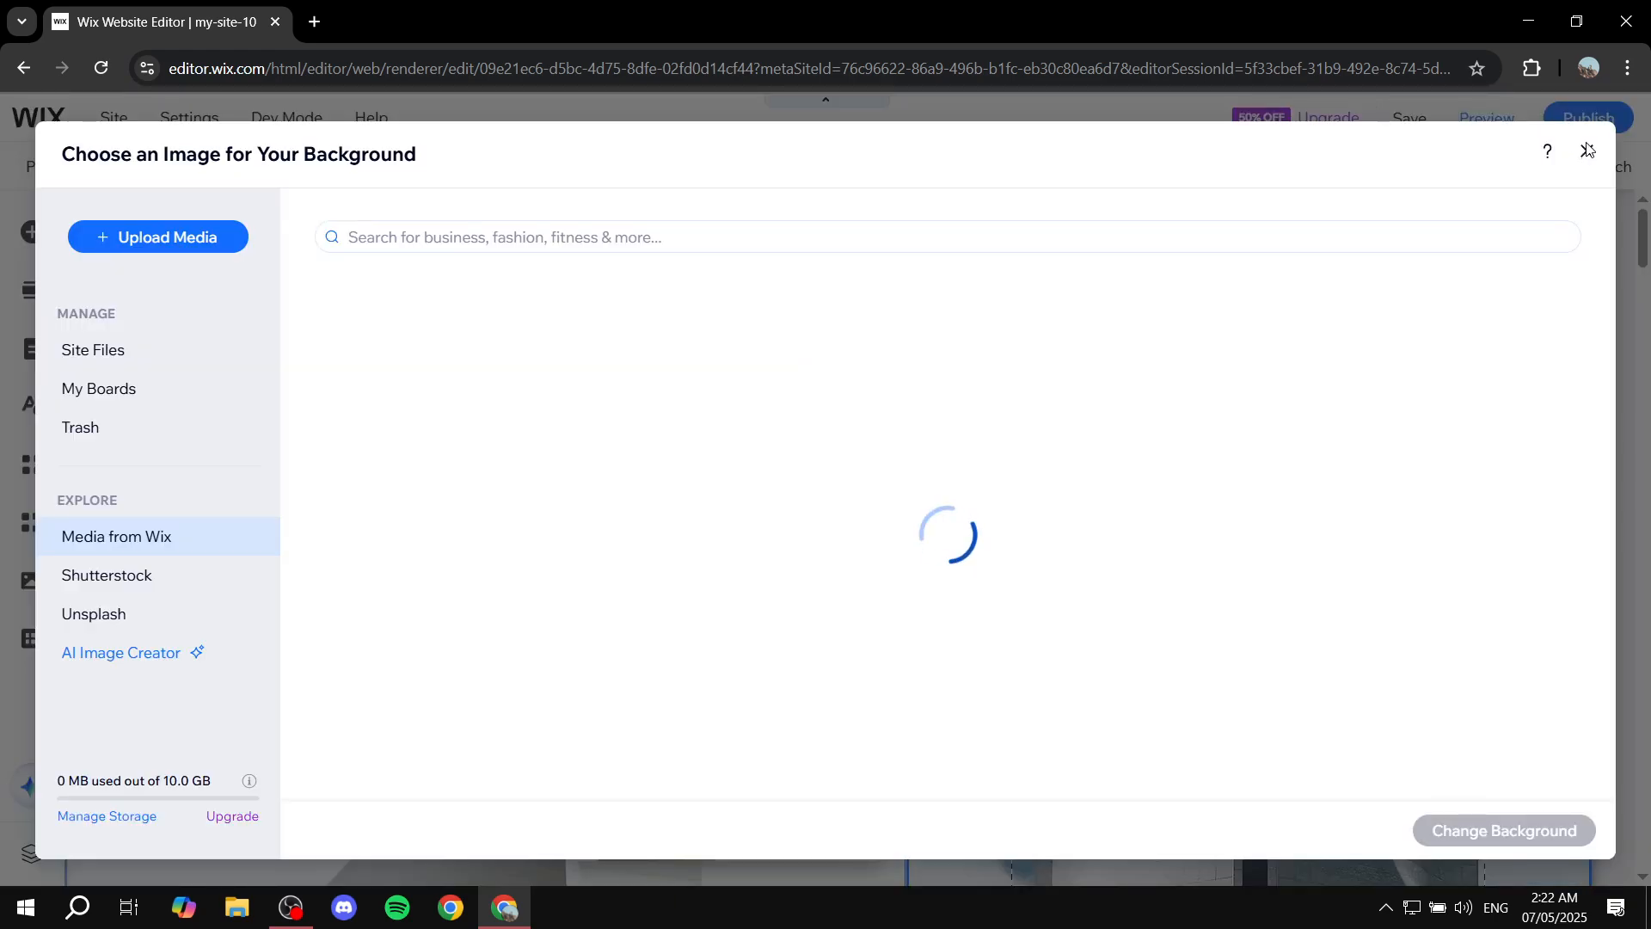
{"action": "left_click", "coordinate": [1585, 151]}
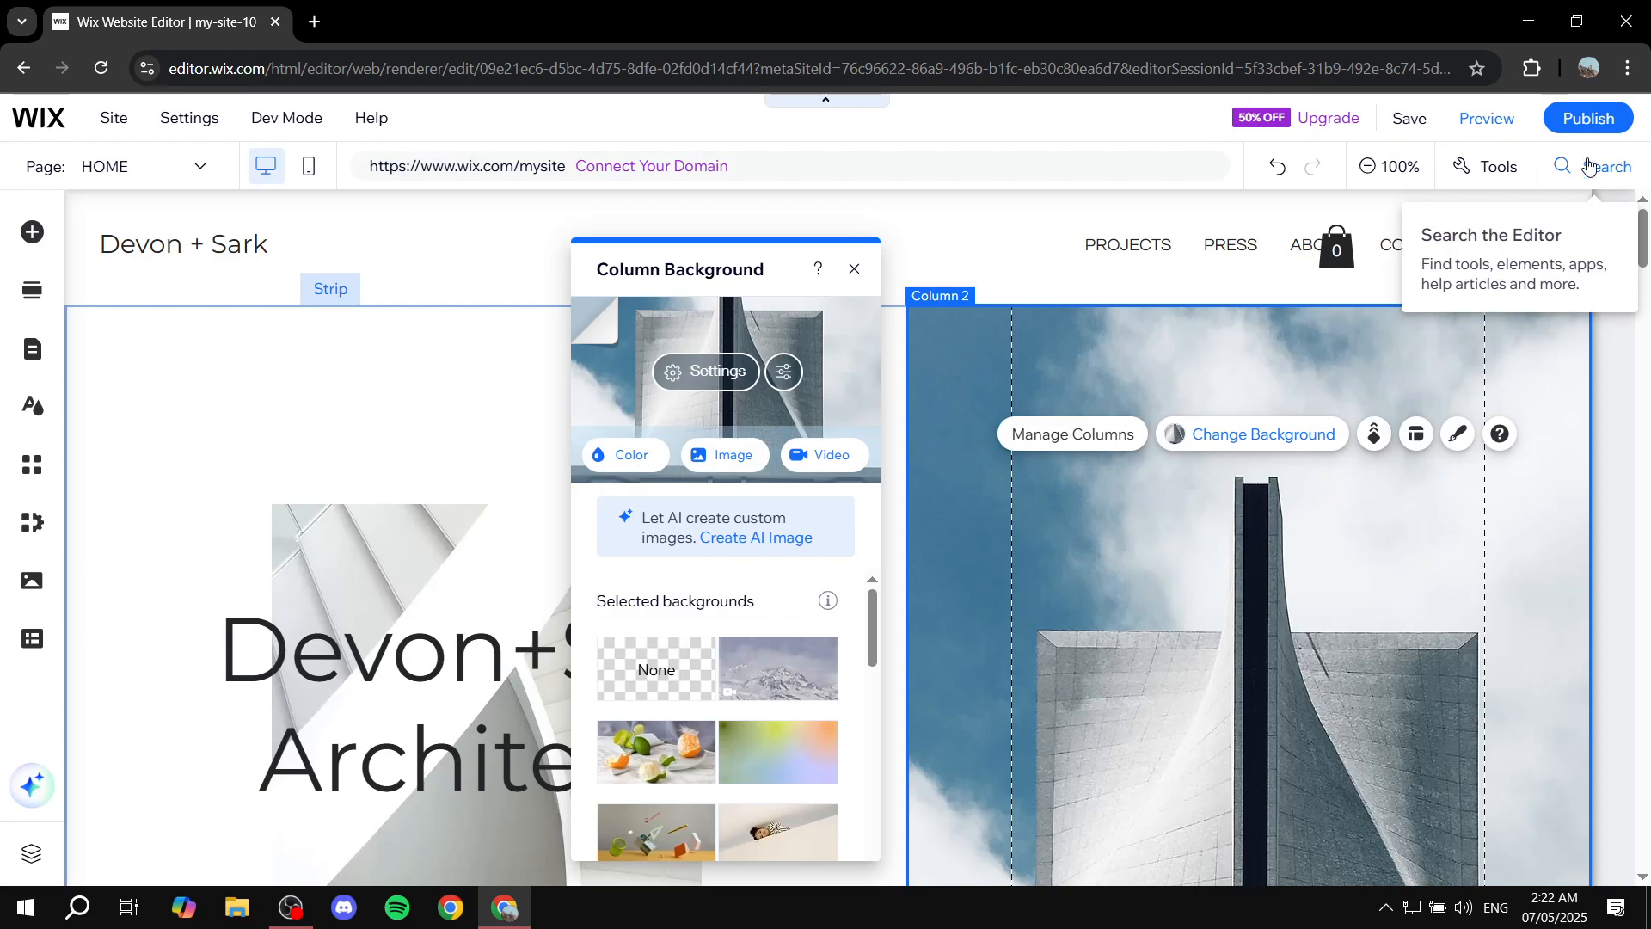
{"action": "left_click", "coordinate": [854, 268]}
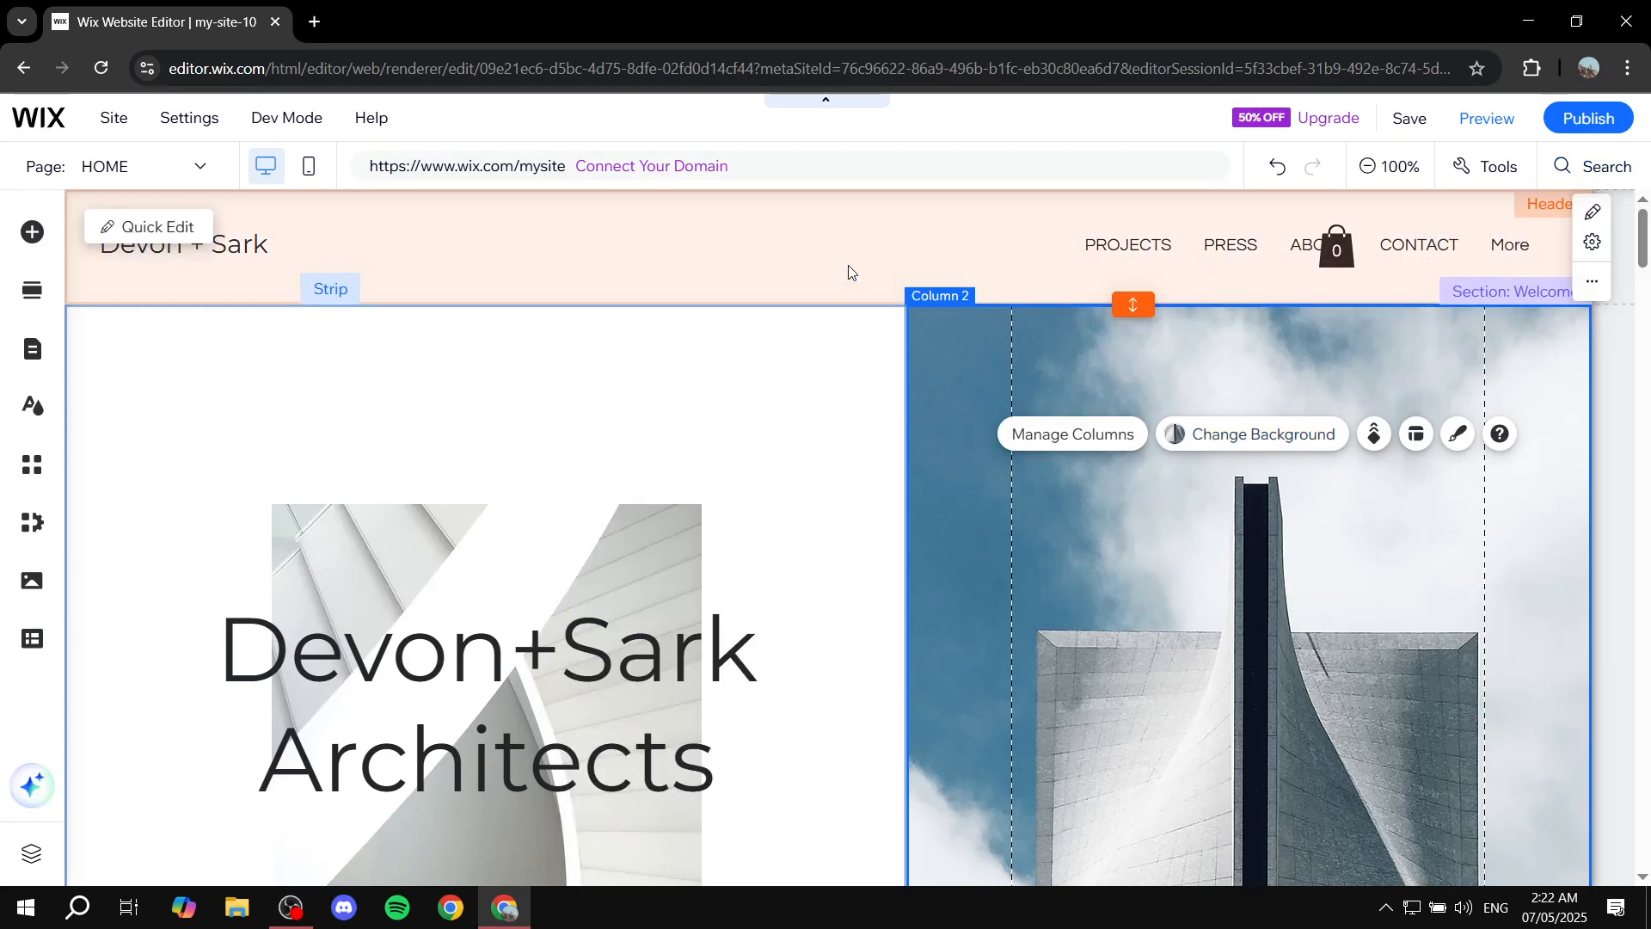
Replace the hero heading text with Rewrite.
{"action": "scroll", "coordinate": [774, 379], "scroll_direction": "down", "scroll_amount": 1}
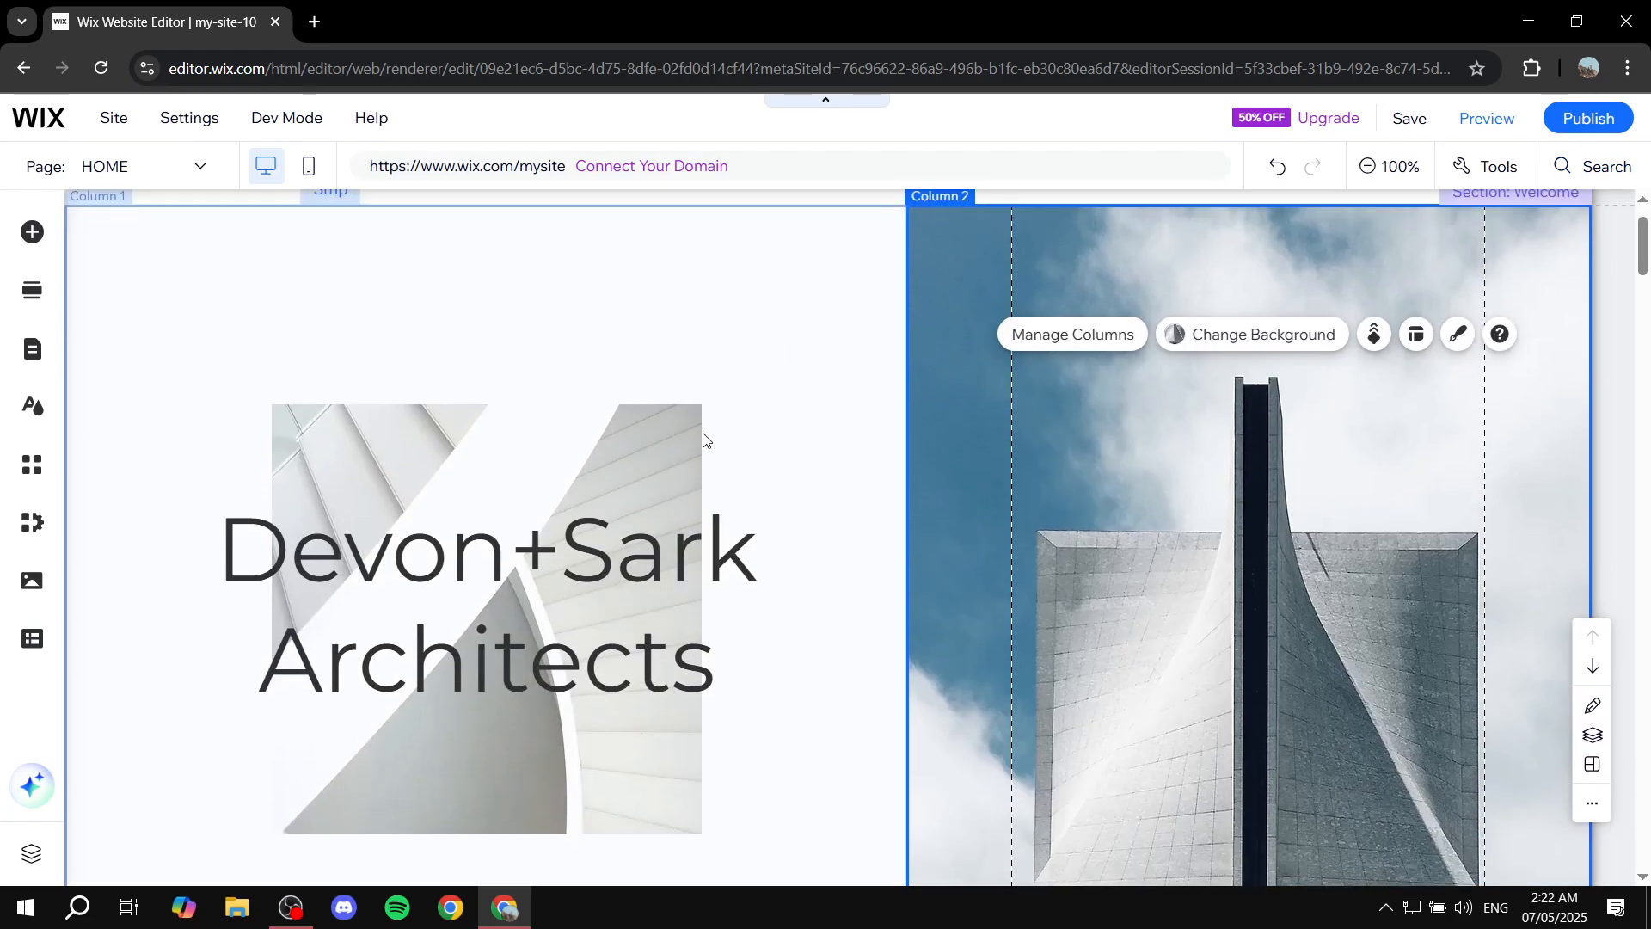
{"action": "left_click", "coordinate": [553, 581]}
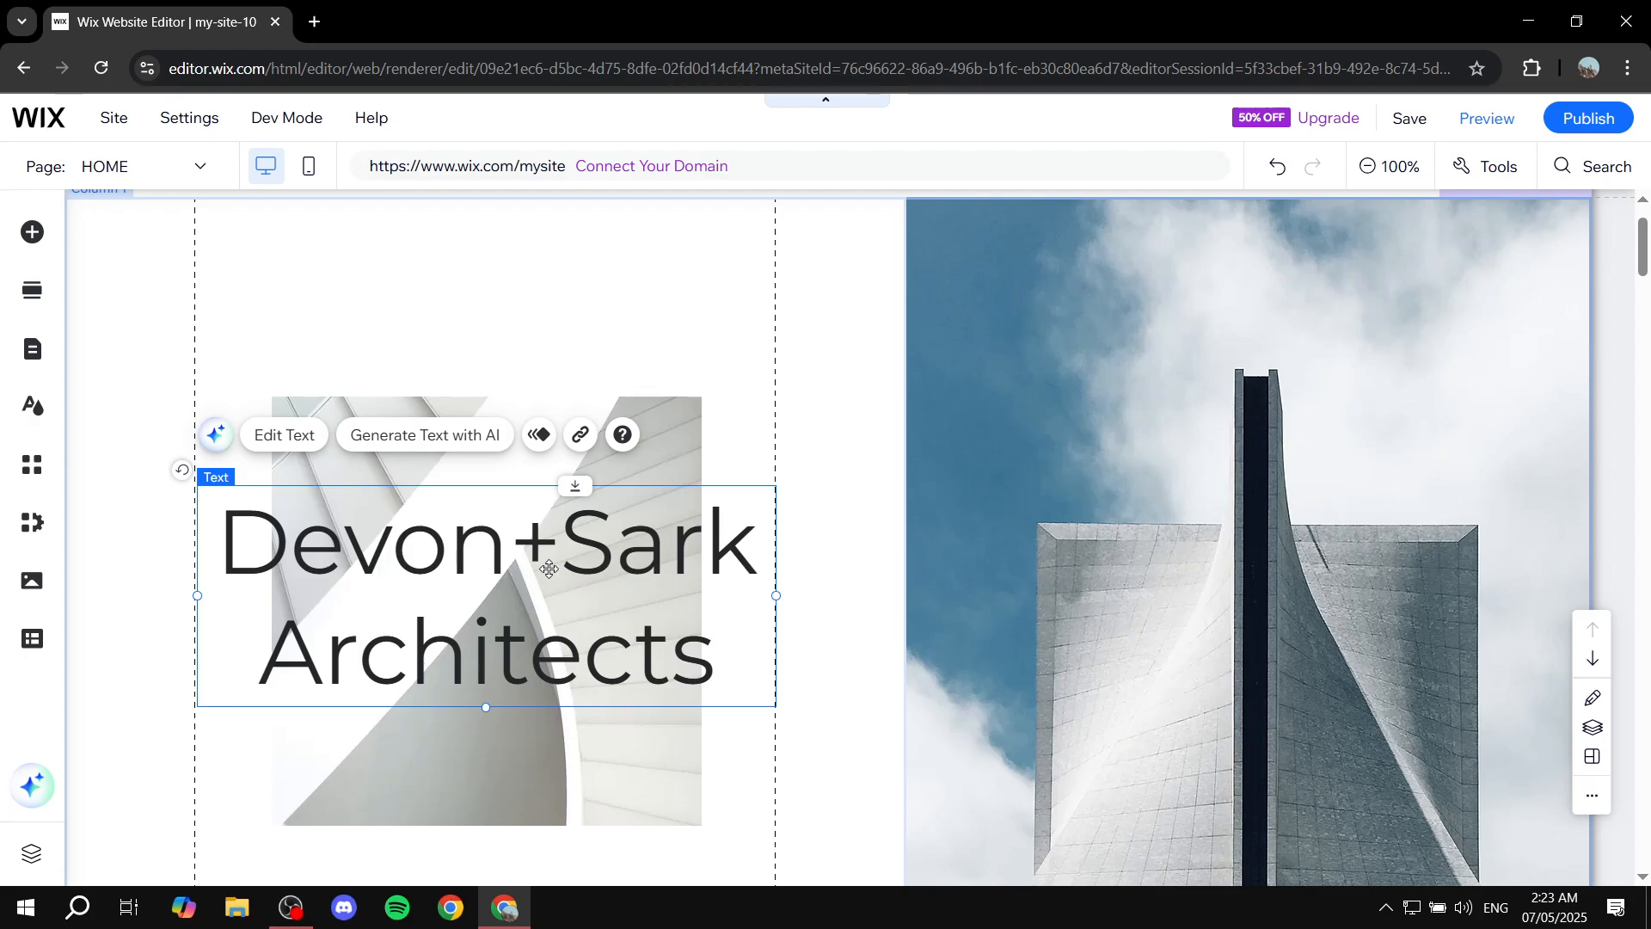
{"action": "left_click", "coordinate": [292, 440]}
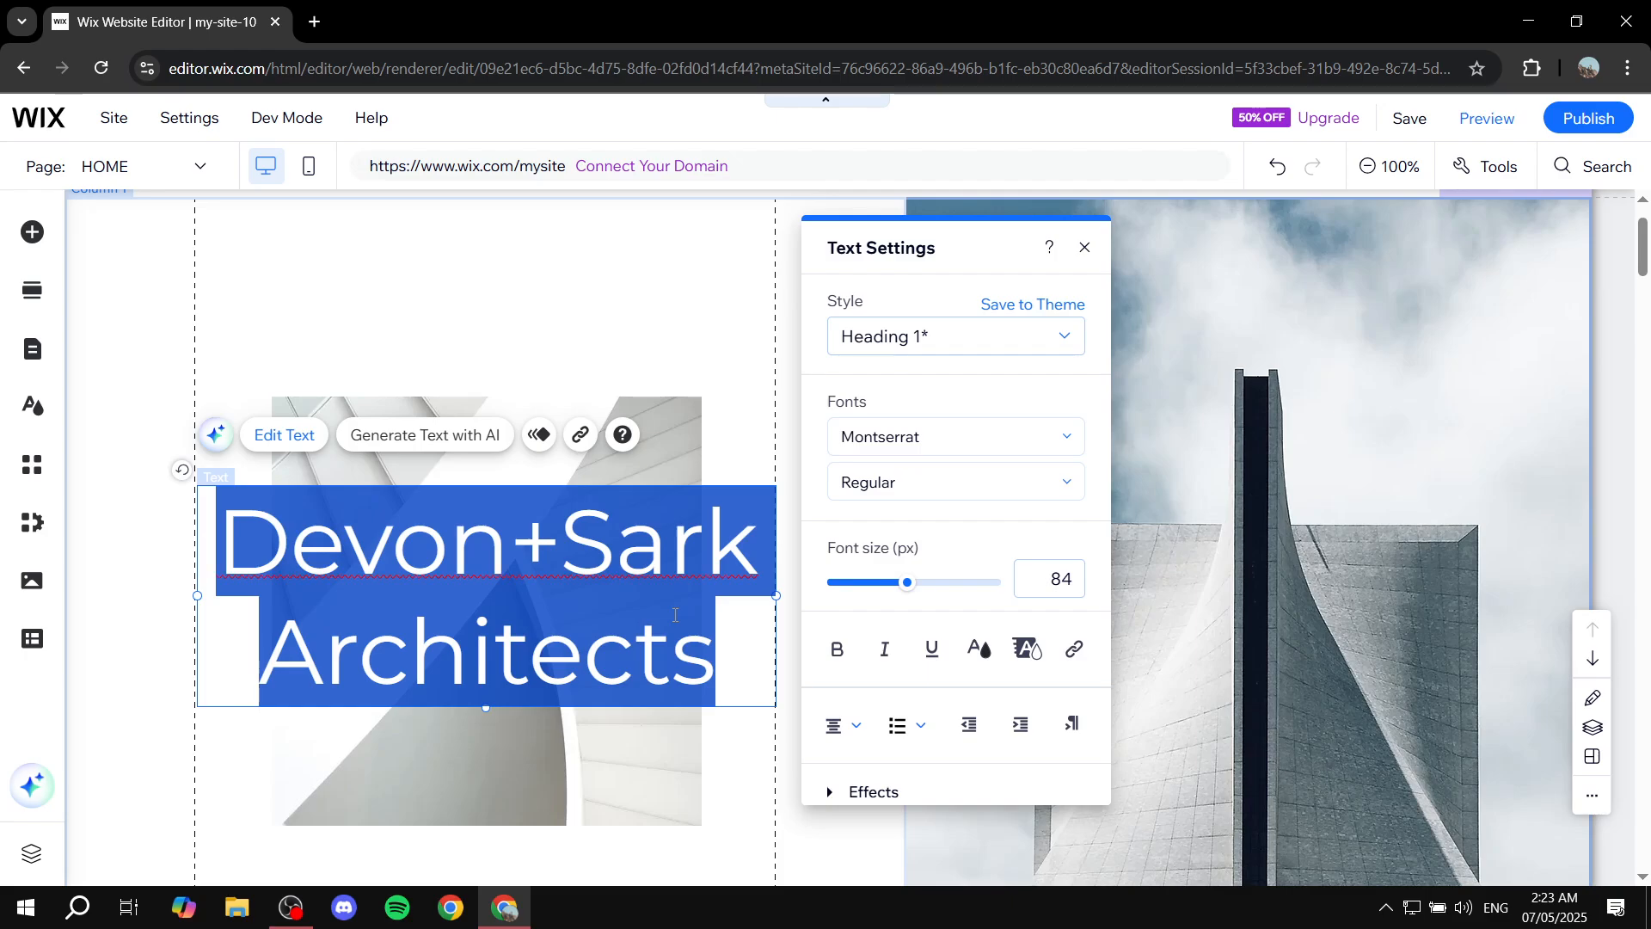
{"action": "type", "text": "Rewrite"}
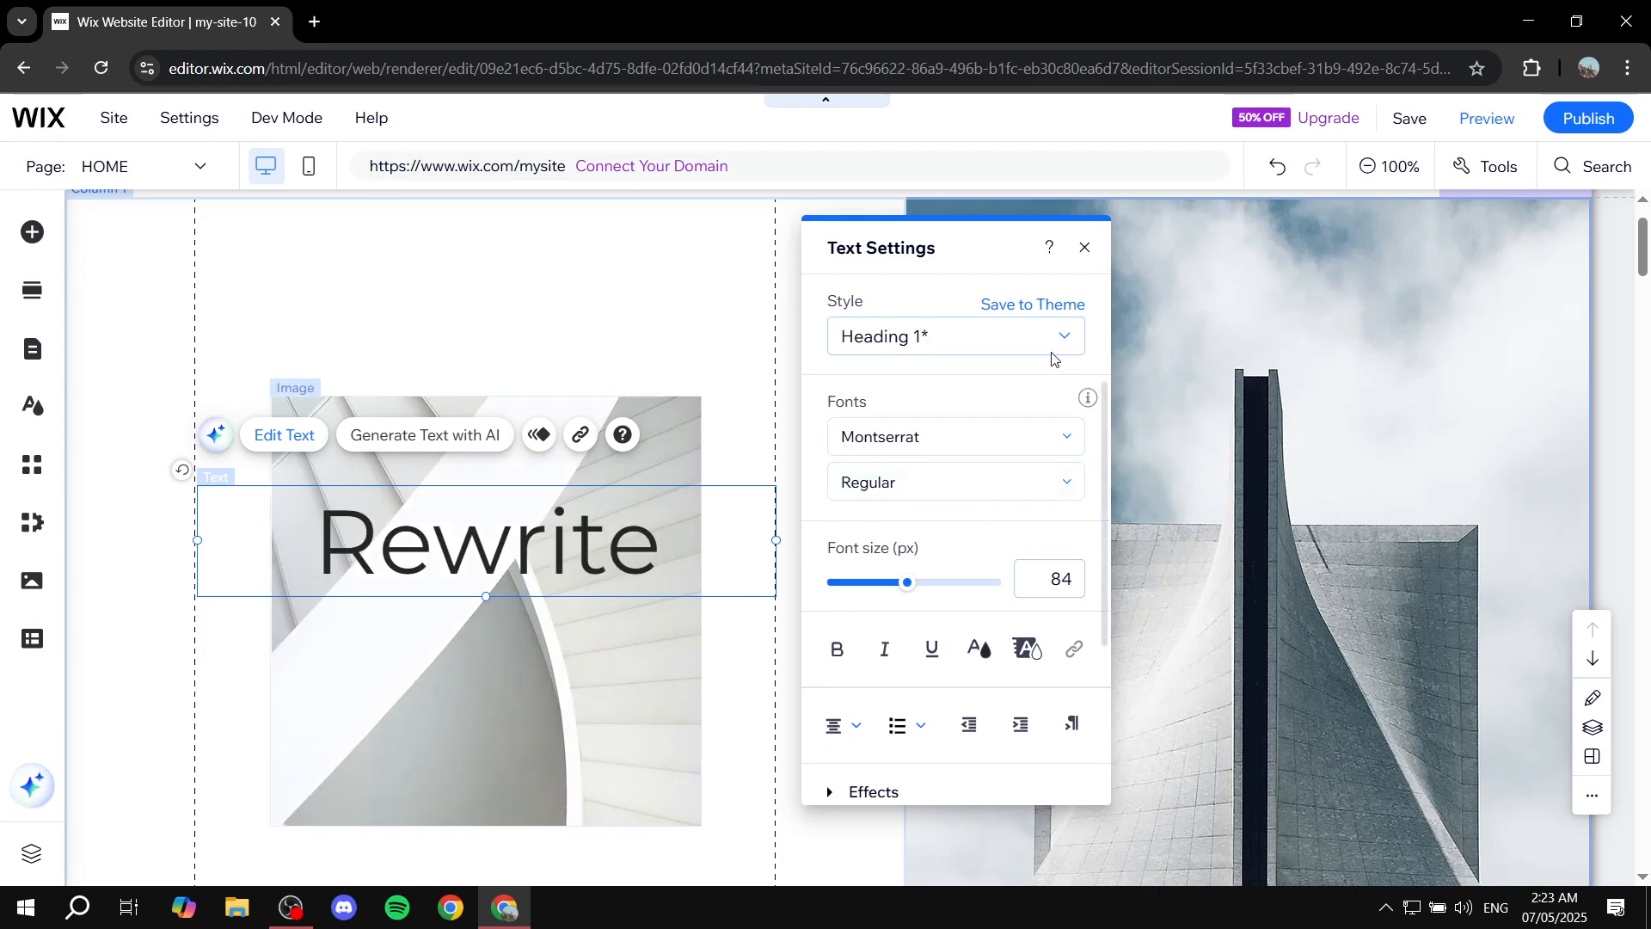
Add a new blank section between the about section and the Projects section.
{"action": "scroll", "coordinate": [1088, 387], "scroll_direction": "down", "scroll_amount": 3}
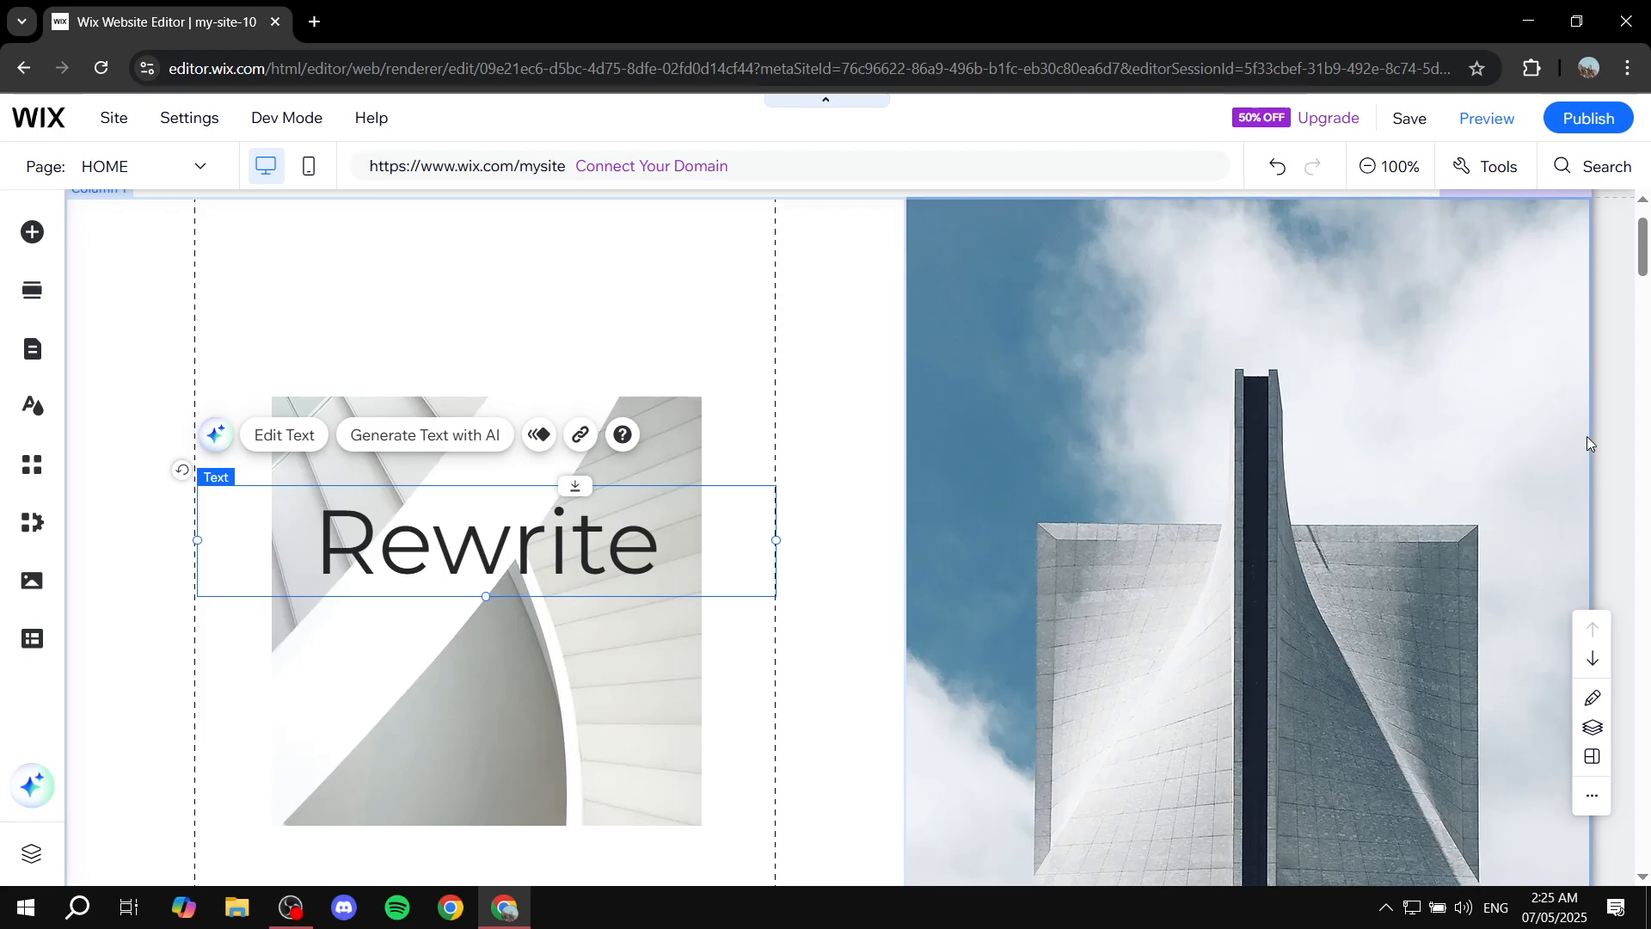
{"action": "scroll", "coordinate": [1585, 437], "scroll_direction": "up", "scroll_amount": 1}
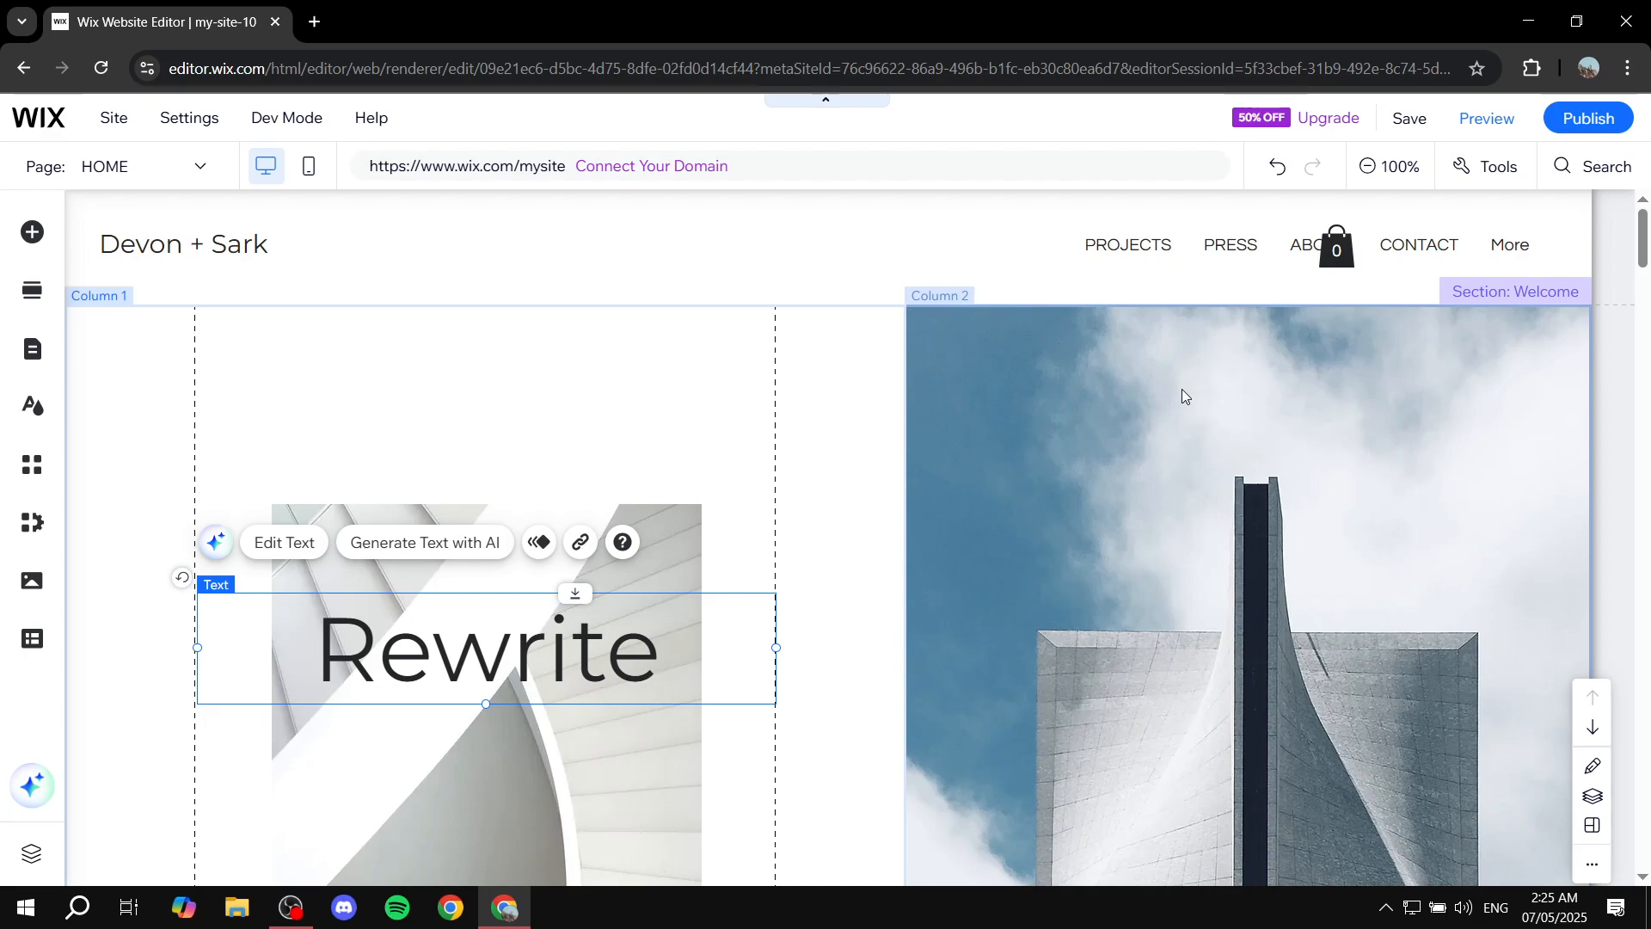
{"action": "left_click", "coordinate": [1072, 385]}
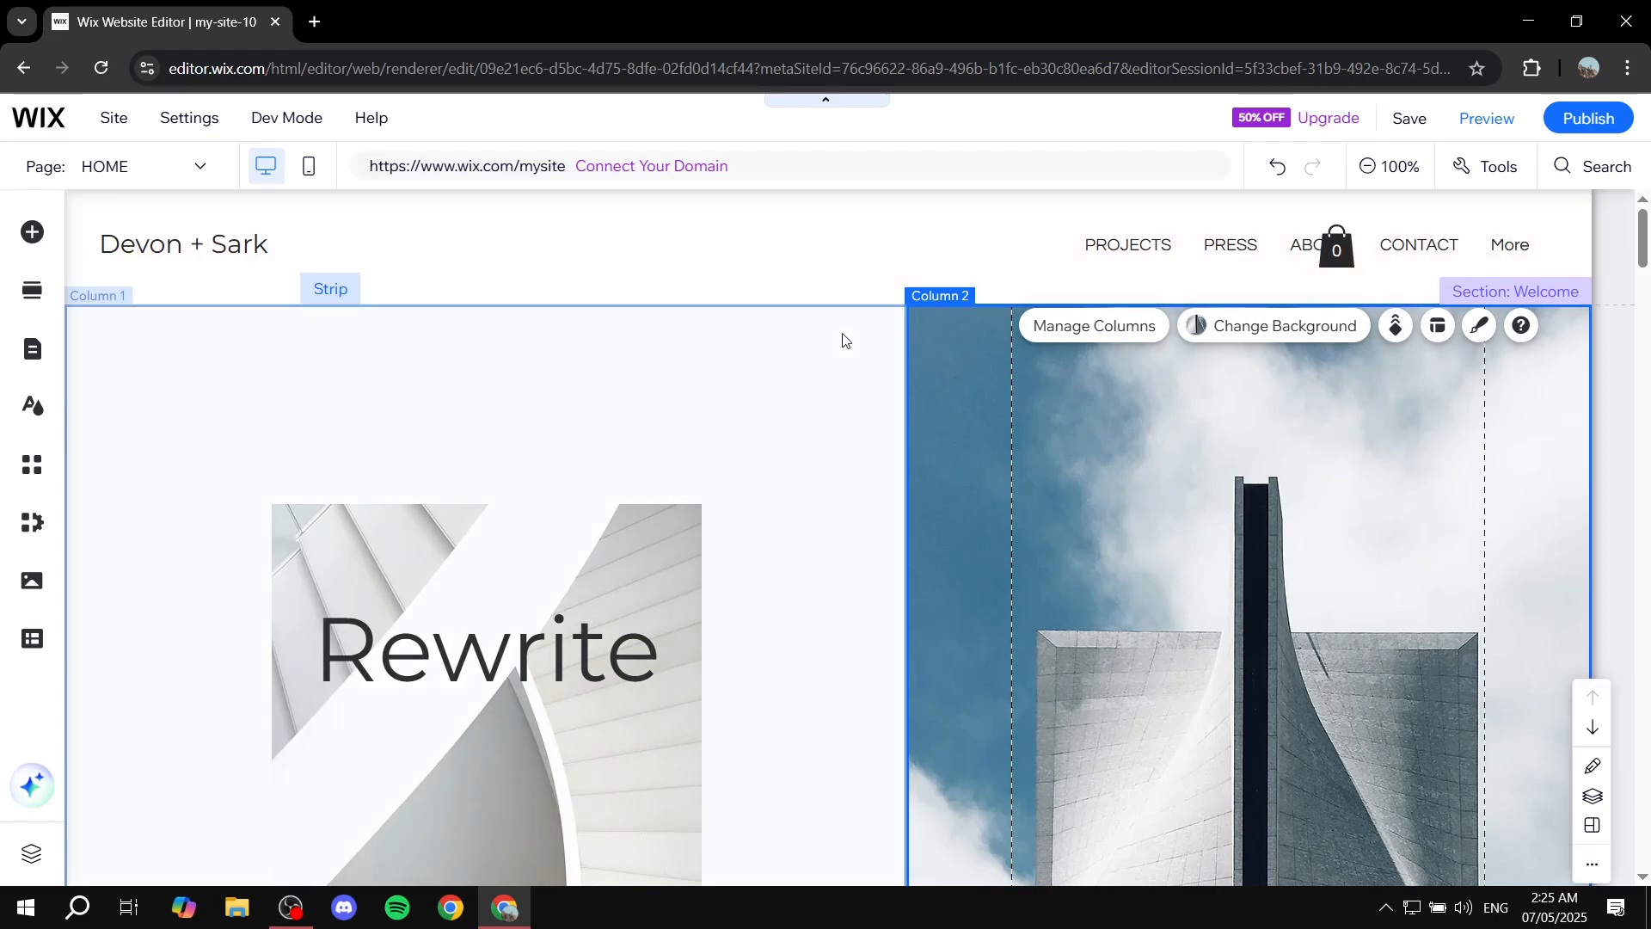
{"action": "left_click", "coordinate": [844, 338]}
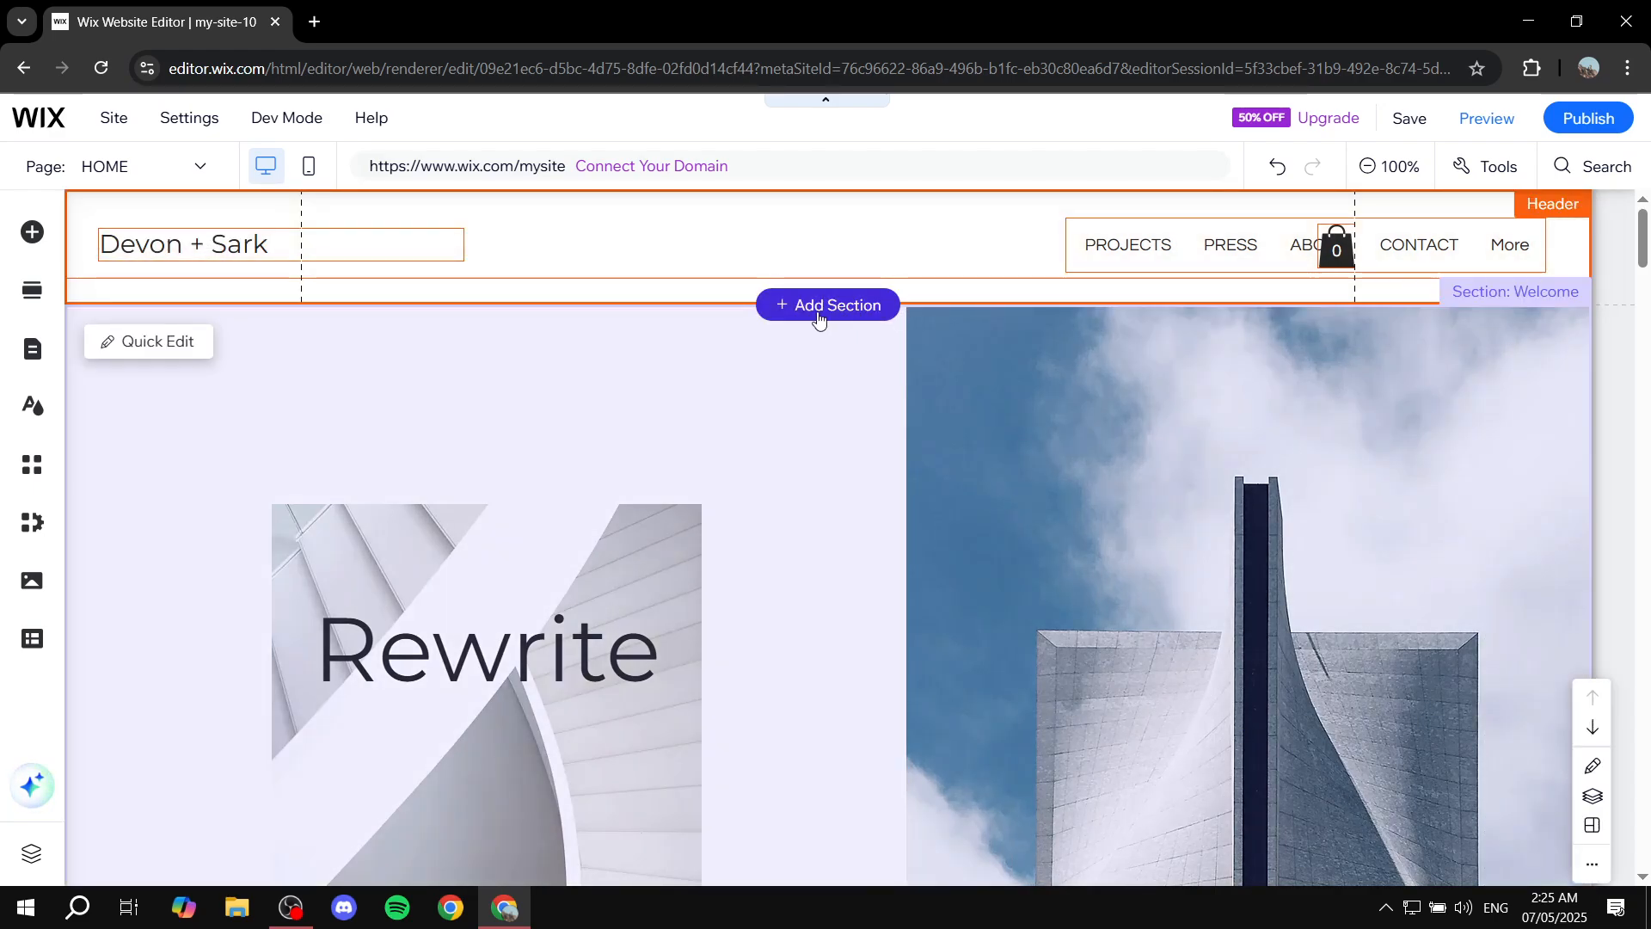
{"action": "left_click", "coordinate": [876, 302]}
{"action": "left_click", "coordinate": [856, 315]}
{"action": "scroll", "coordinate": [829, 317], "scroll_direction": "down", "scroll_amount": 8}
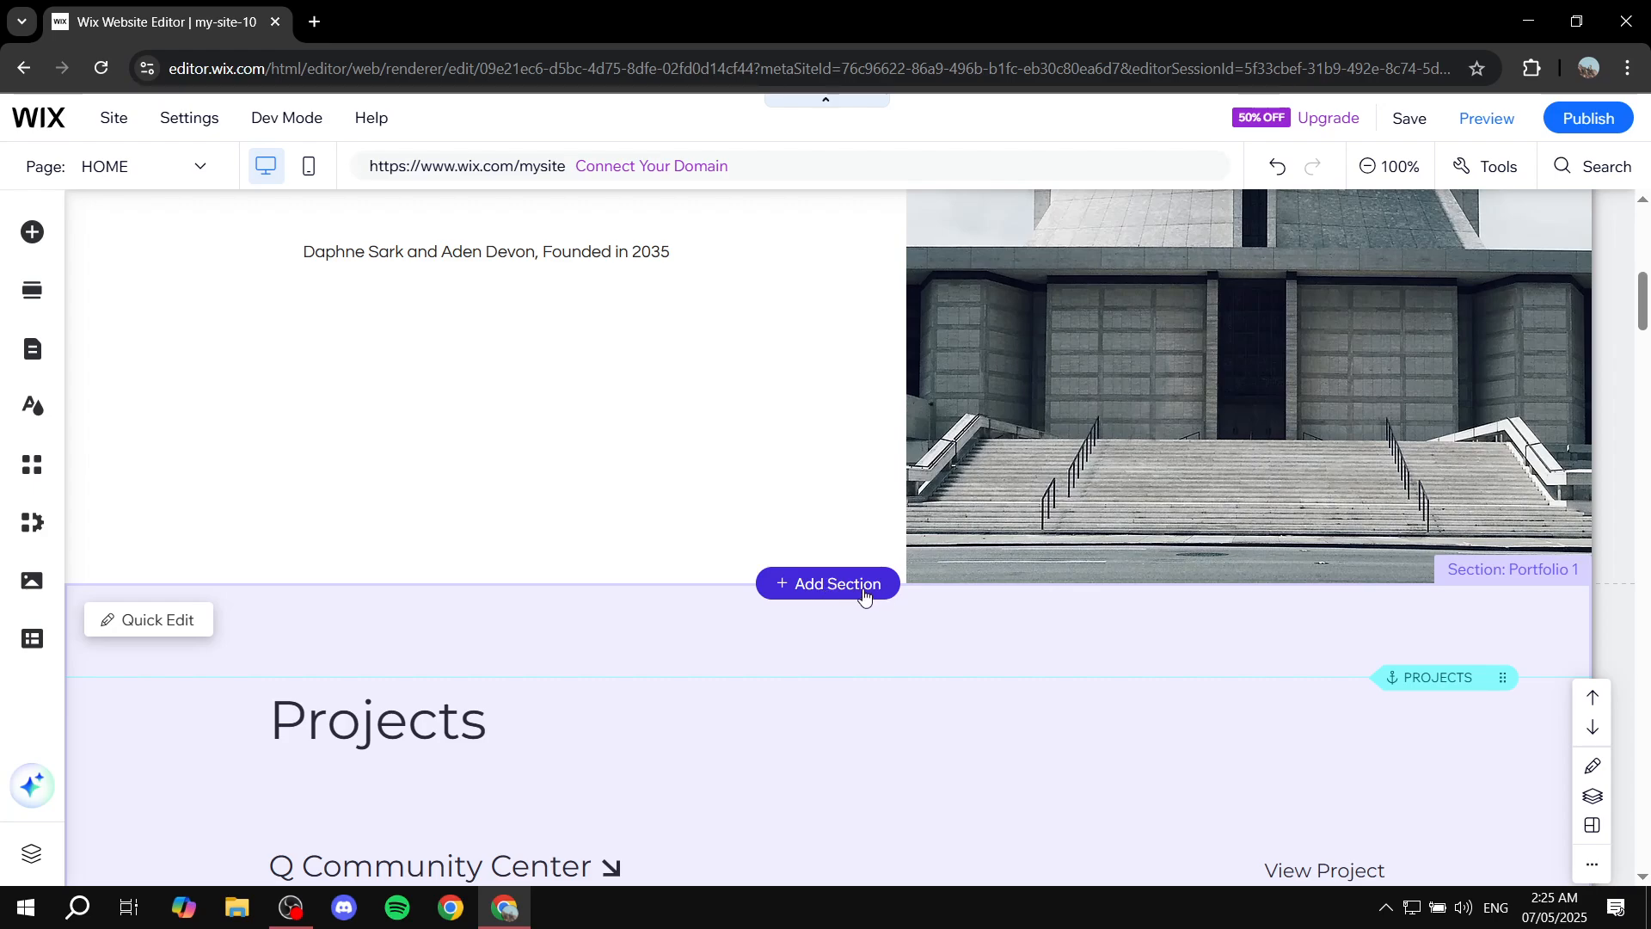
{"action": "left_click", "coordinate": [864, 592]}
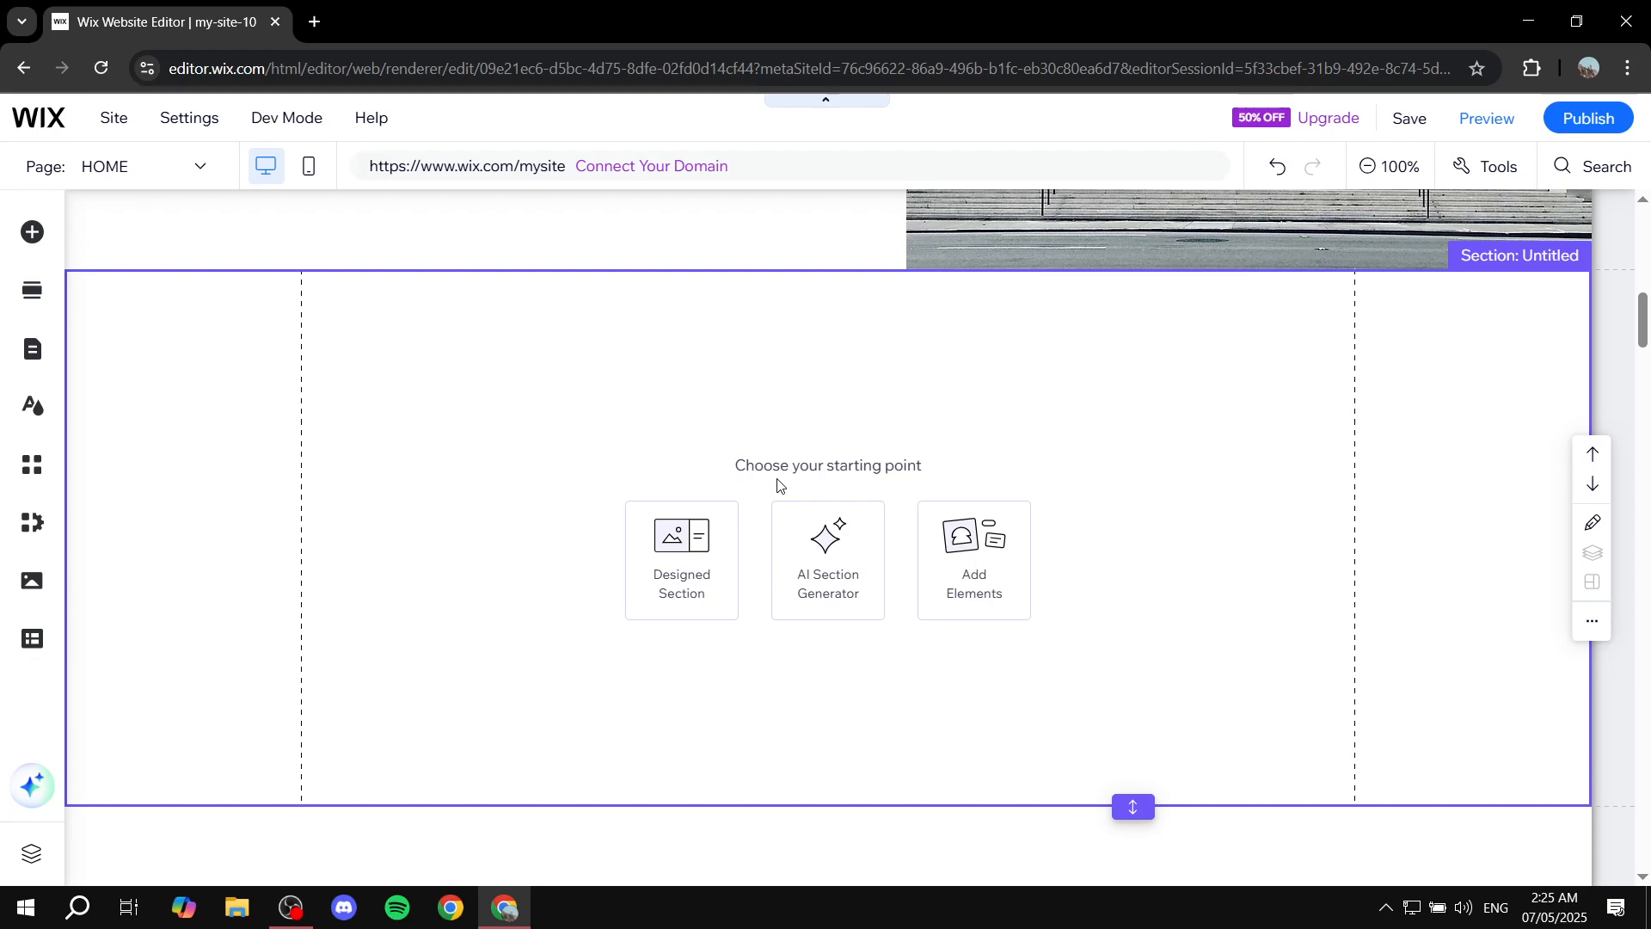
Browse the element categories in the Add Elements panel.
{"action": "left_click", "coordinate": [718, 393]}
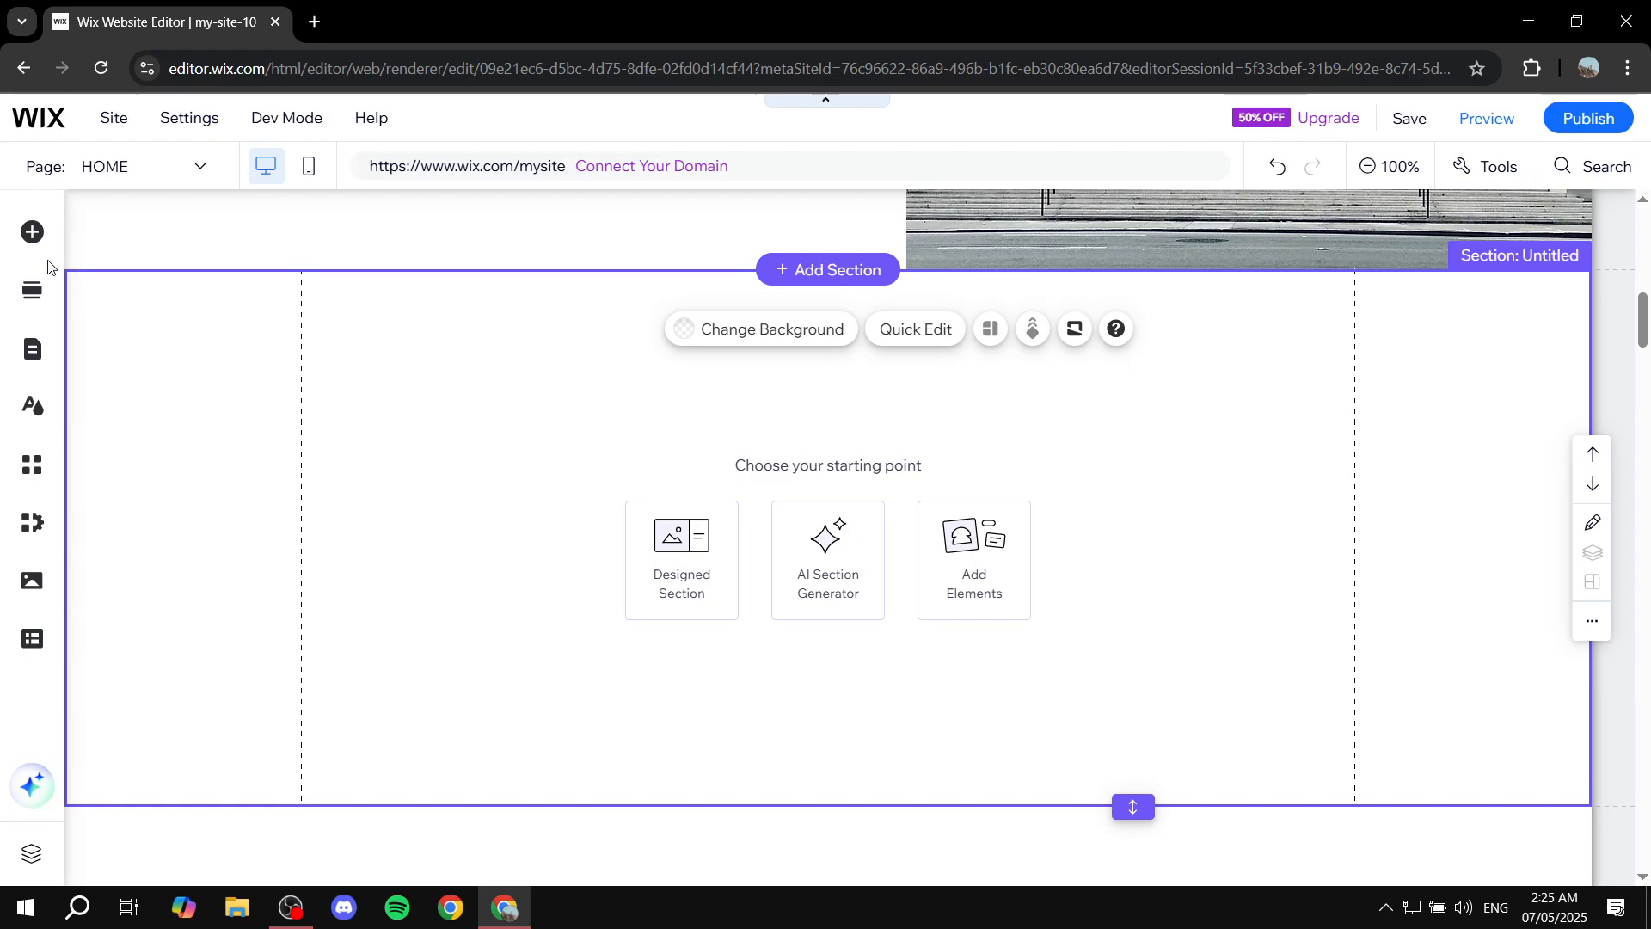
{"action": "left_click", "coordinate": [23, 241]}
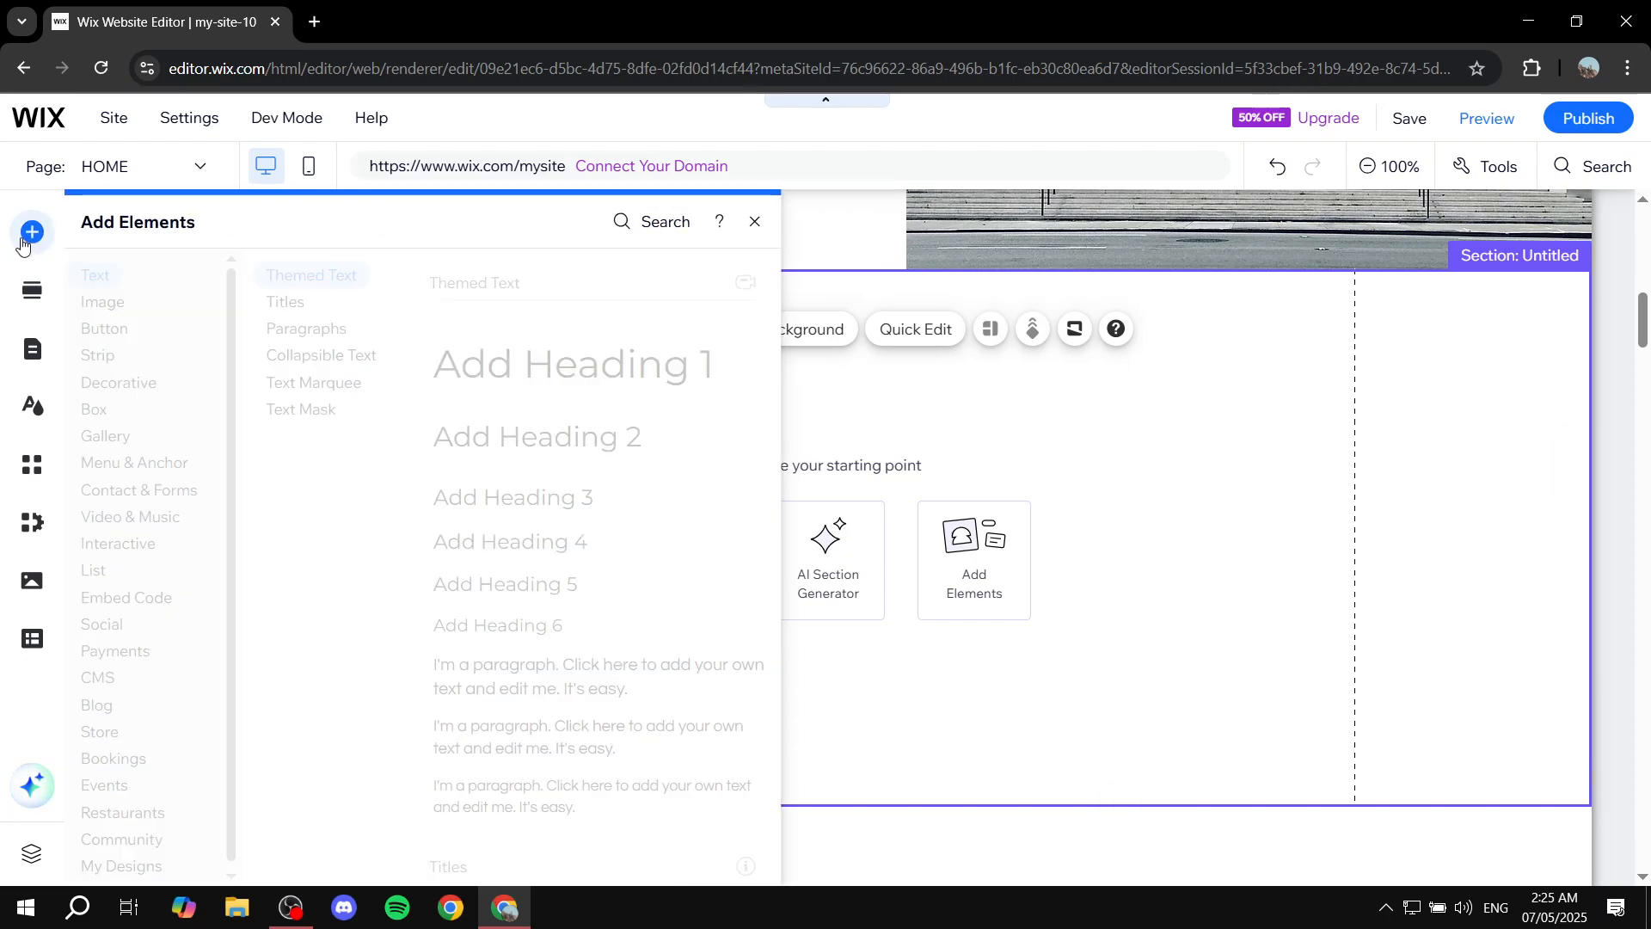
{"action": "left_click", "coordinate": [150, 652]}
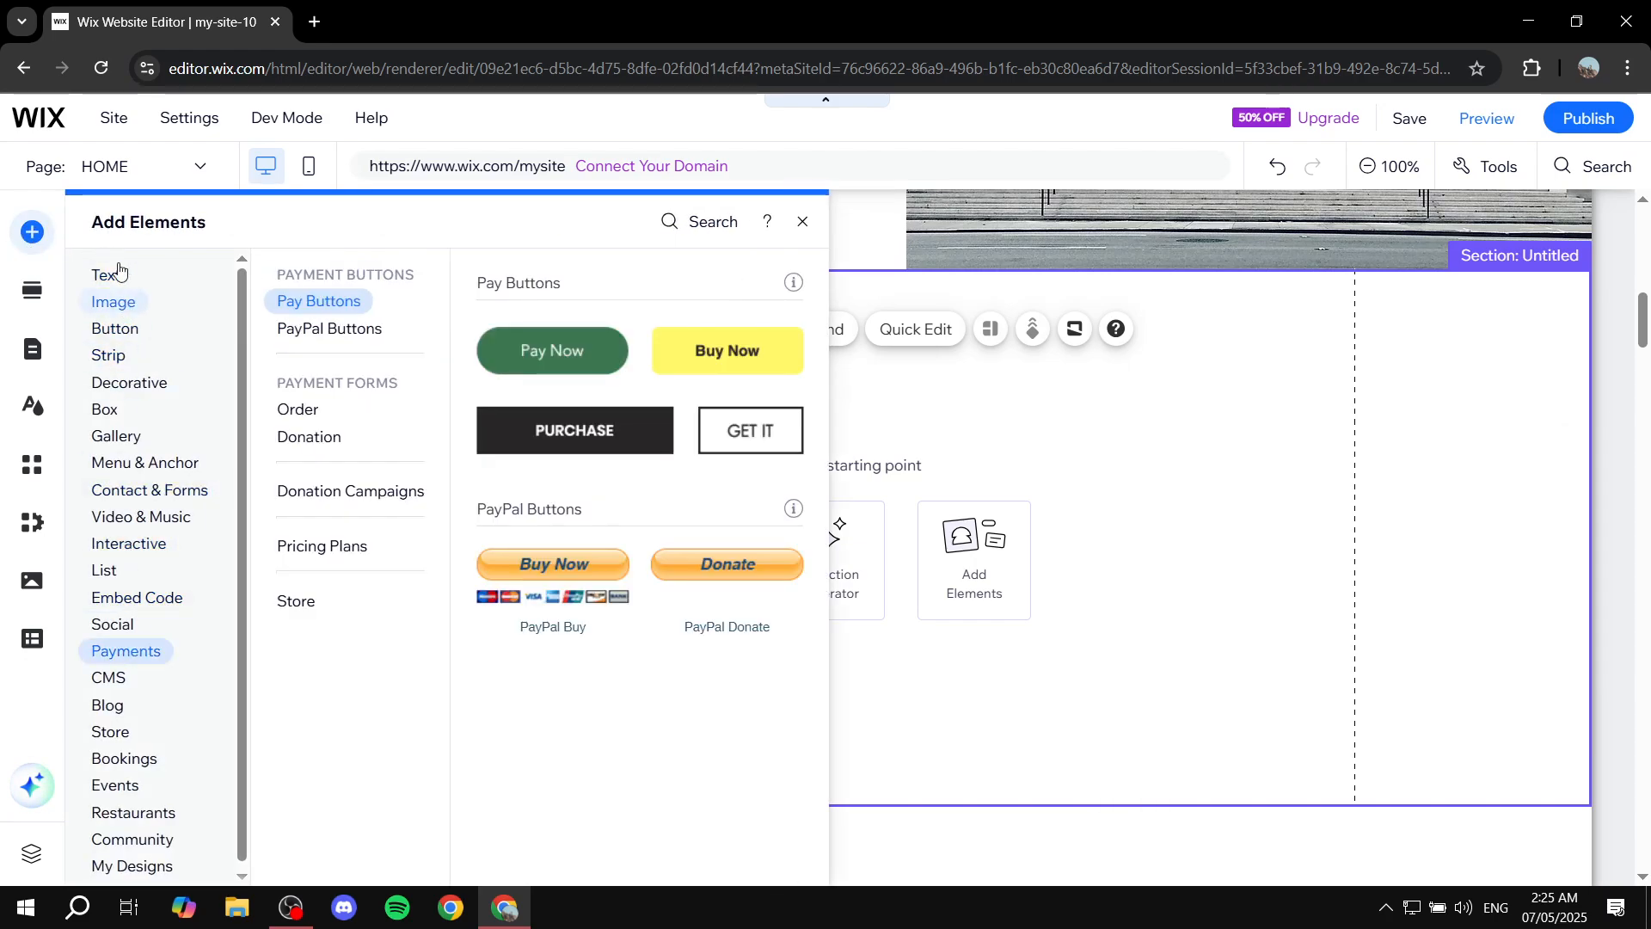
{"action": "left_click", "coordinate": [118, 311]}
{"action": "left_click", "coordinate": [137, 330]}
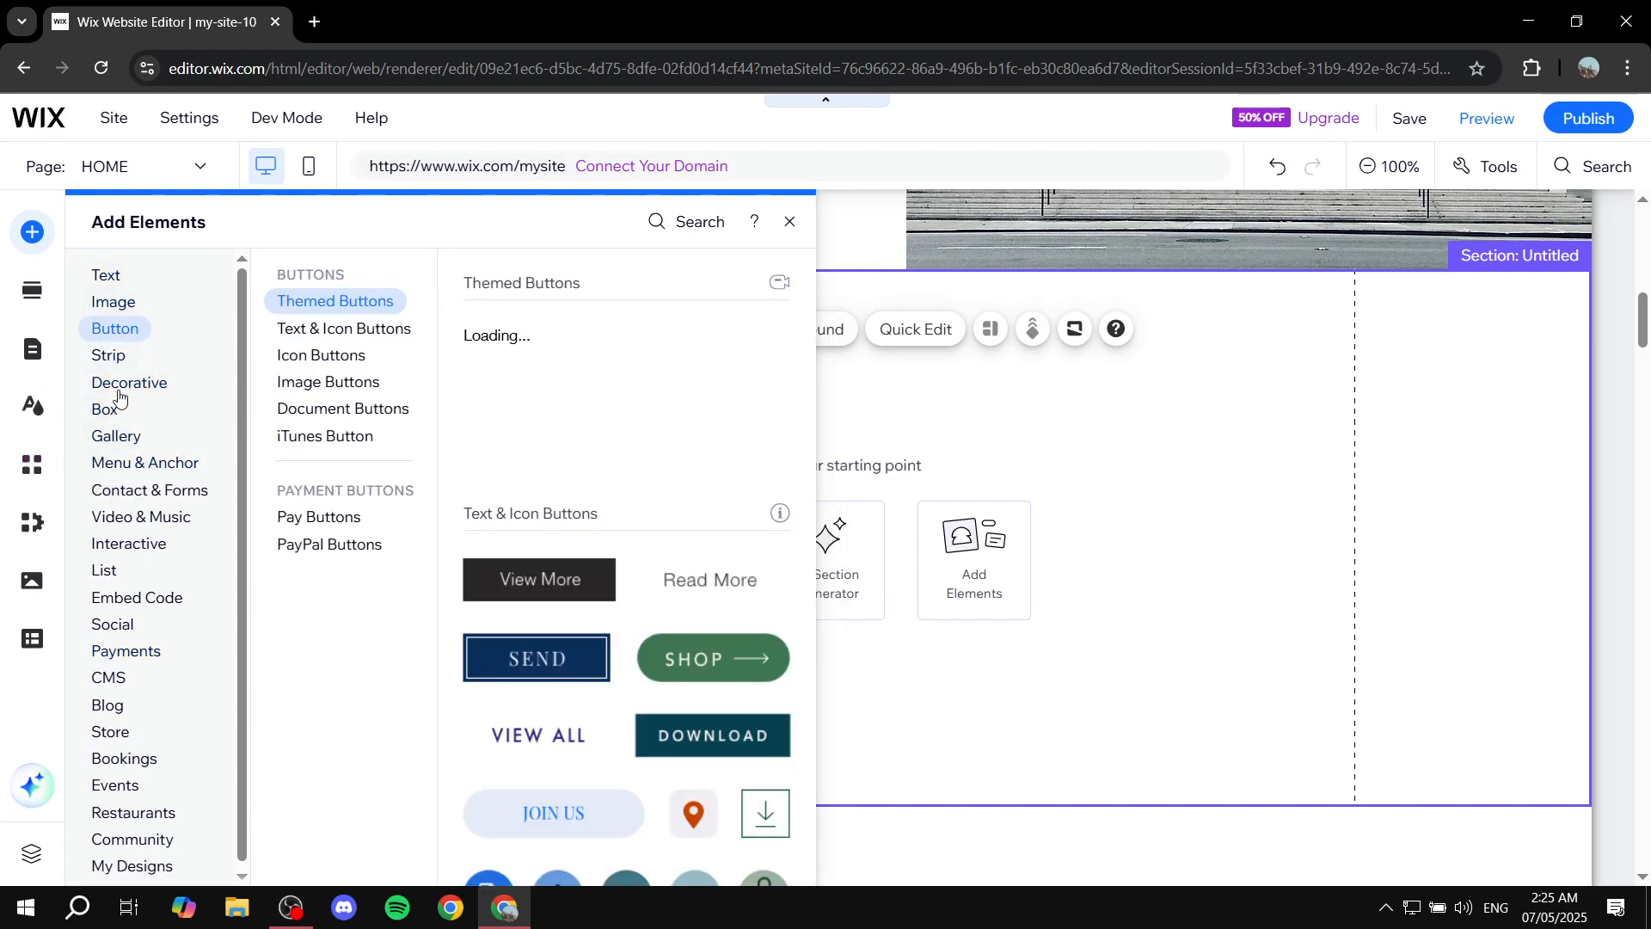
{"action": "left_click", "coordinate": [104, 361]}
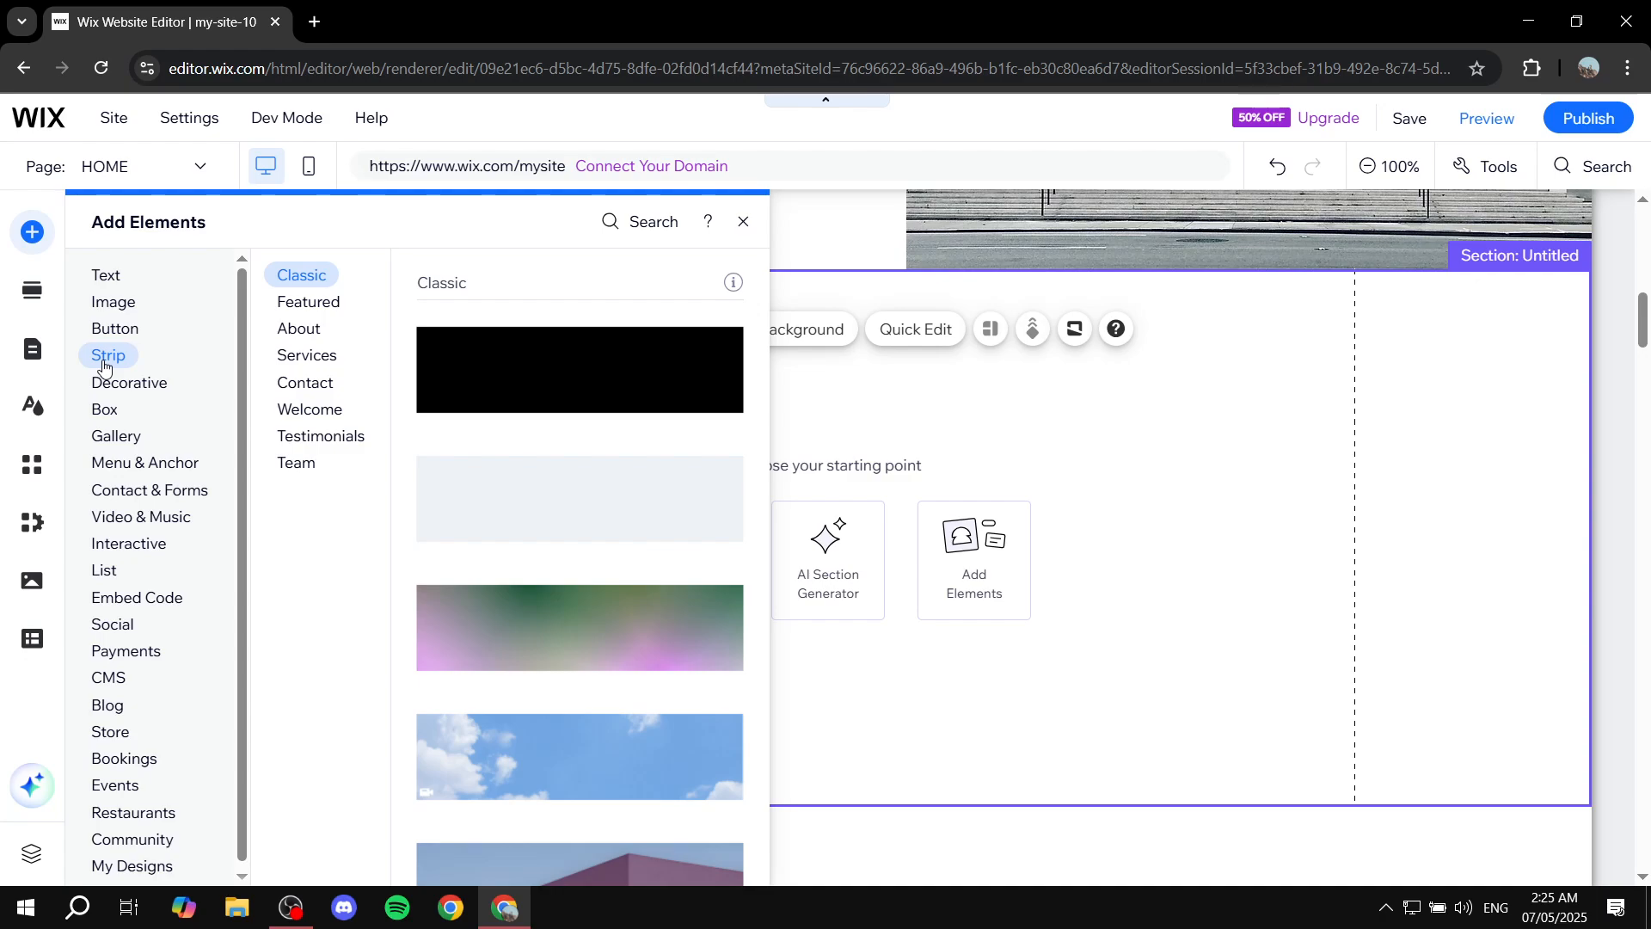
{"action": "left_click", "coordinate": [112, 384]}
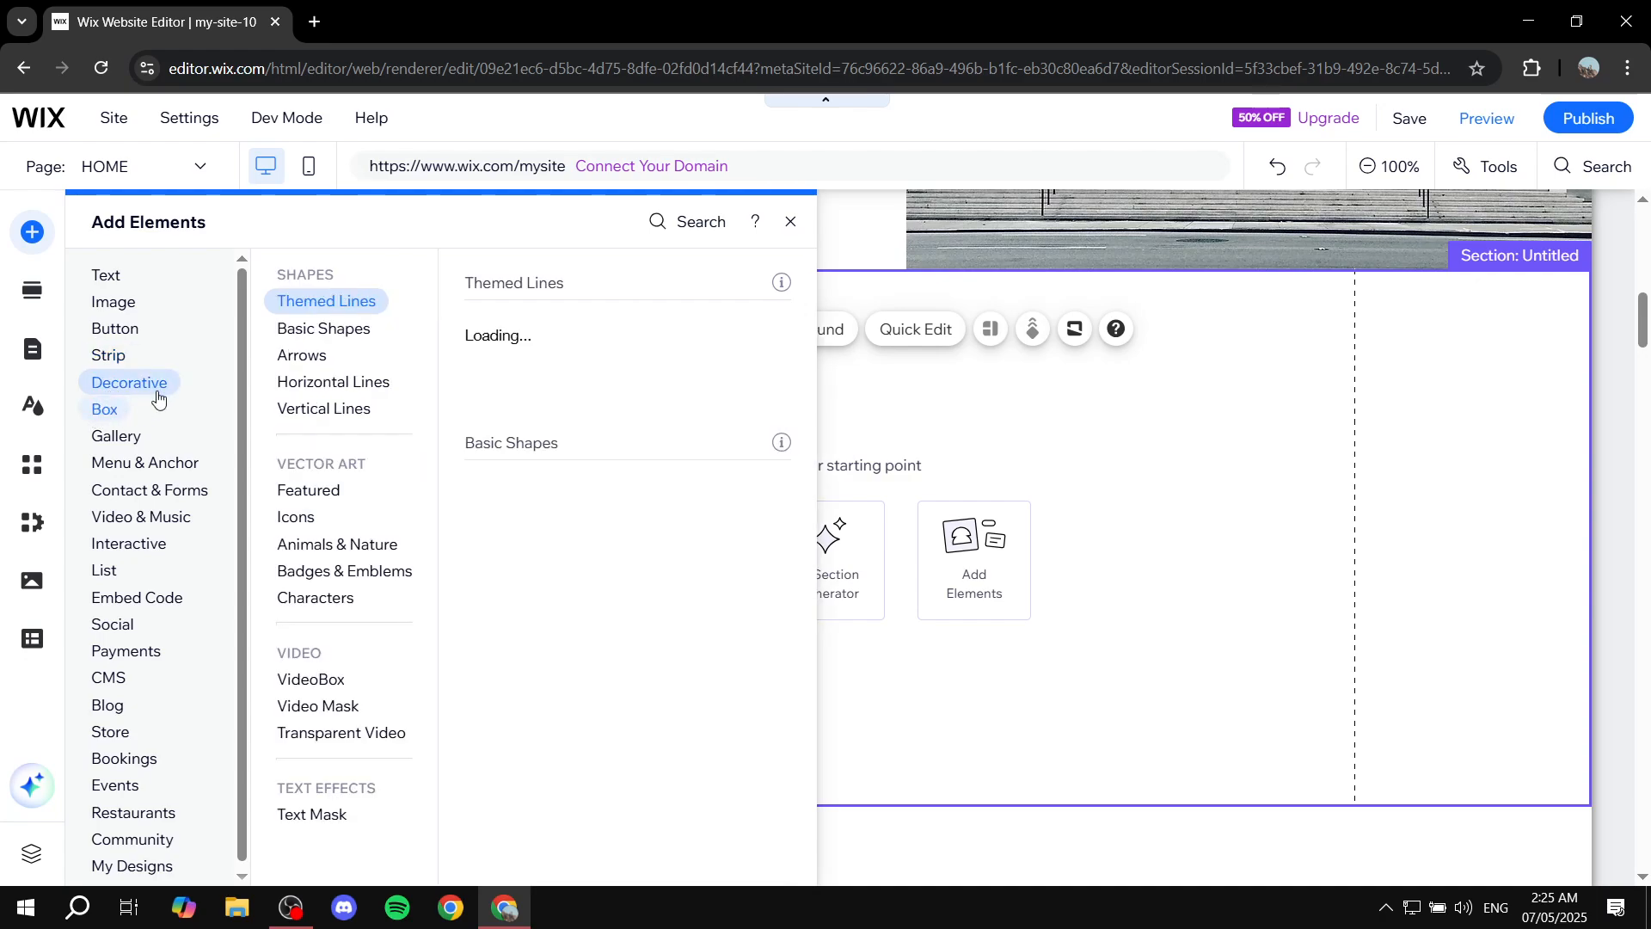
{"action": "left_click", "coordinate": [114, 515]}
{"action": "left_click", "coordinate": [135, 308]}
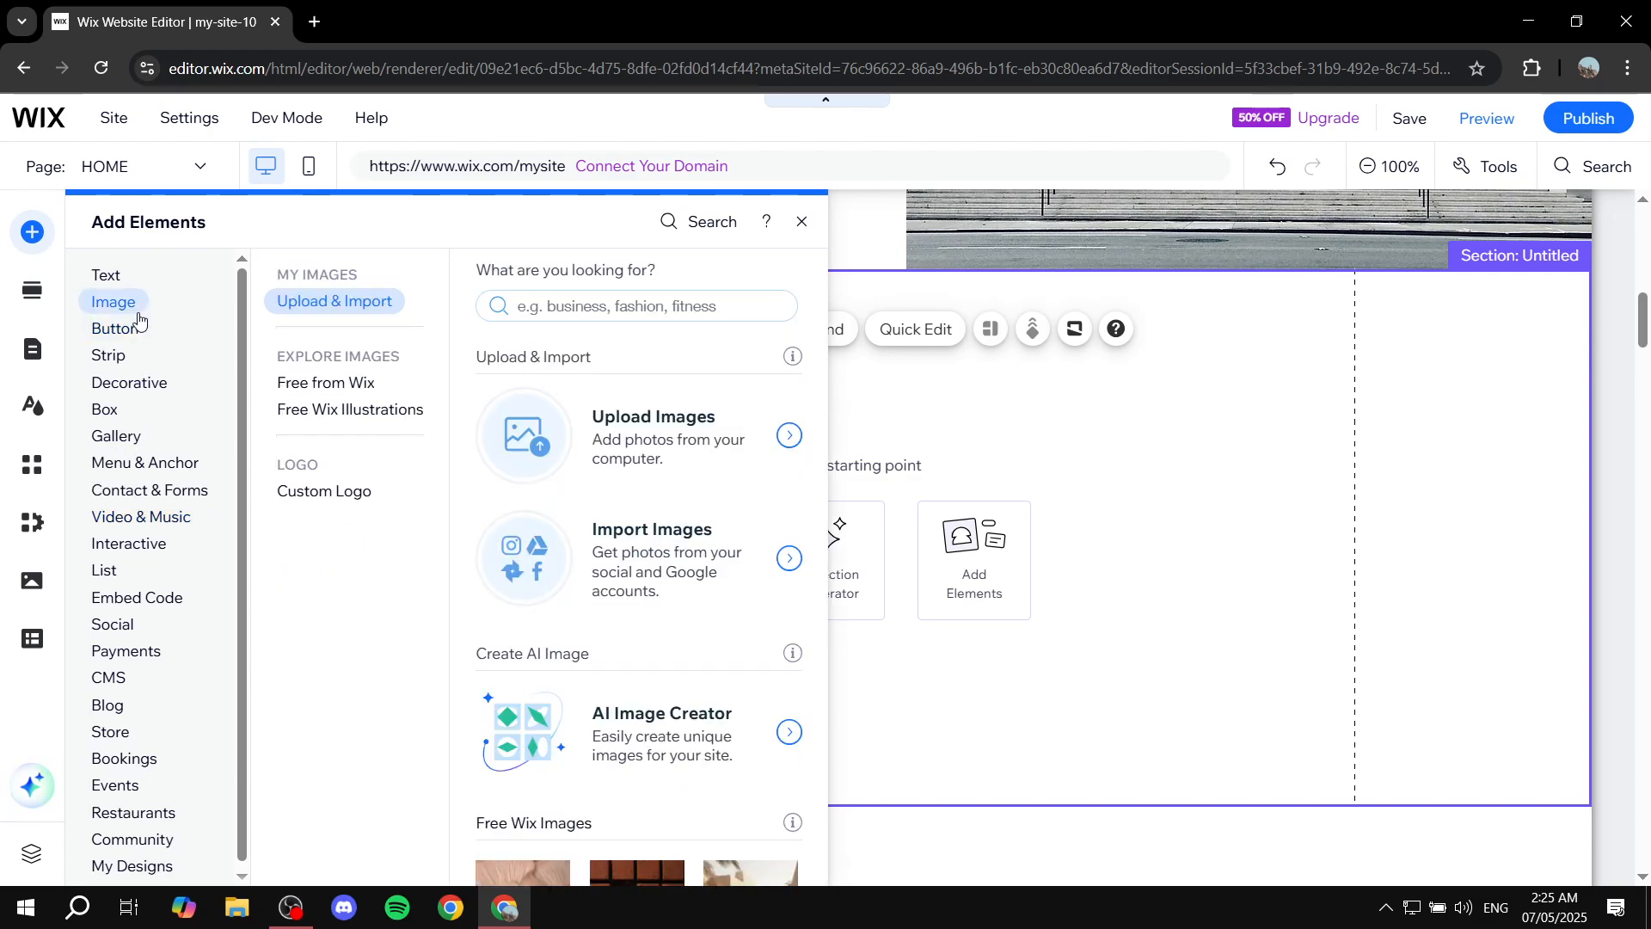
{"action": "left_click", "coordinate": [104, 274]}
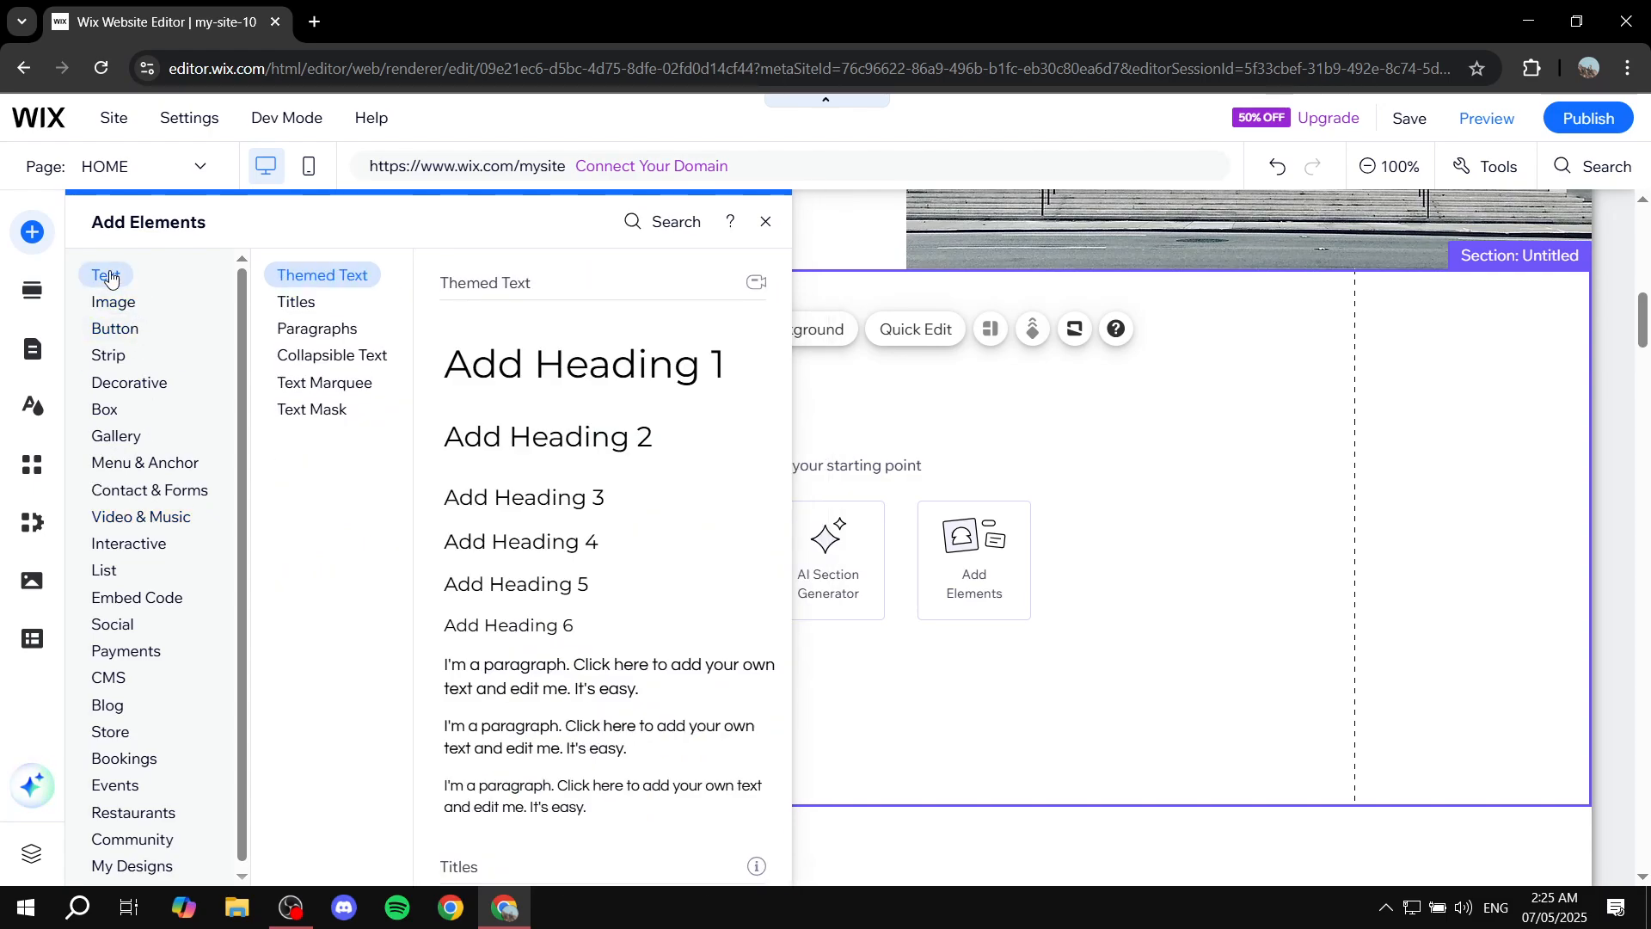
{"action": "left_click", "coordinate": [110, 356]}
{"action": "left_click", "coordinate": [129, 384]}
{"action": "left_click", "coordinate": [105, 277]}
Add a Heading 1 text to the new section, then undo it together with the section.
{"action": "left_click_drag", "start_coordinate": [488, 365], "coordinate": [699, 494]}
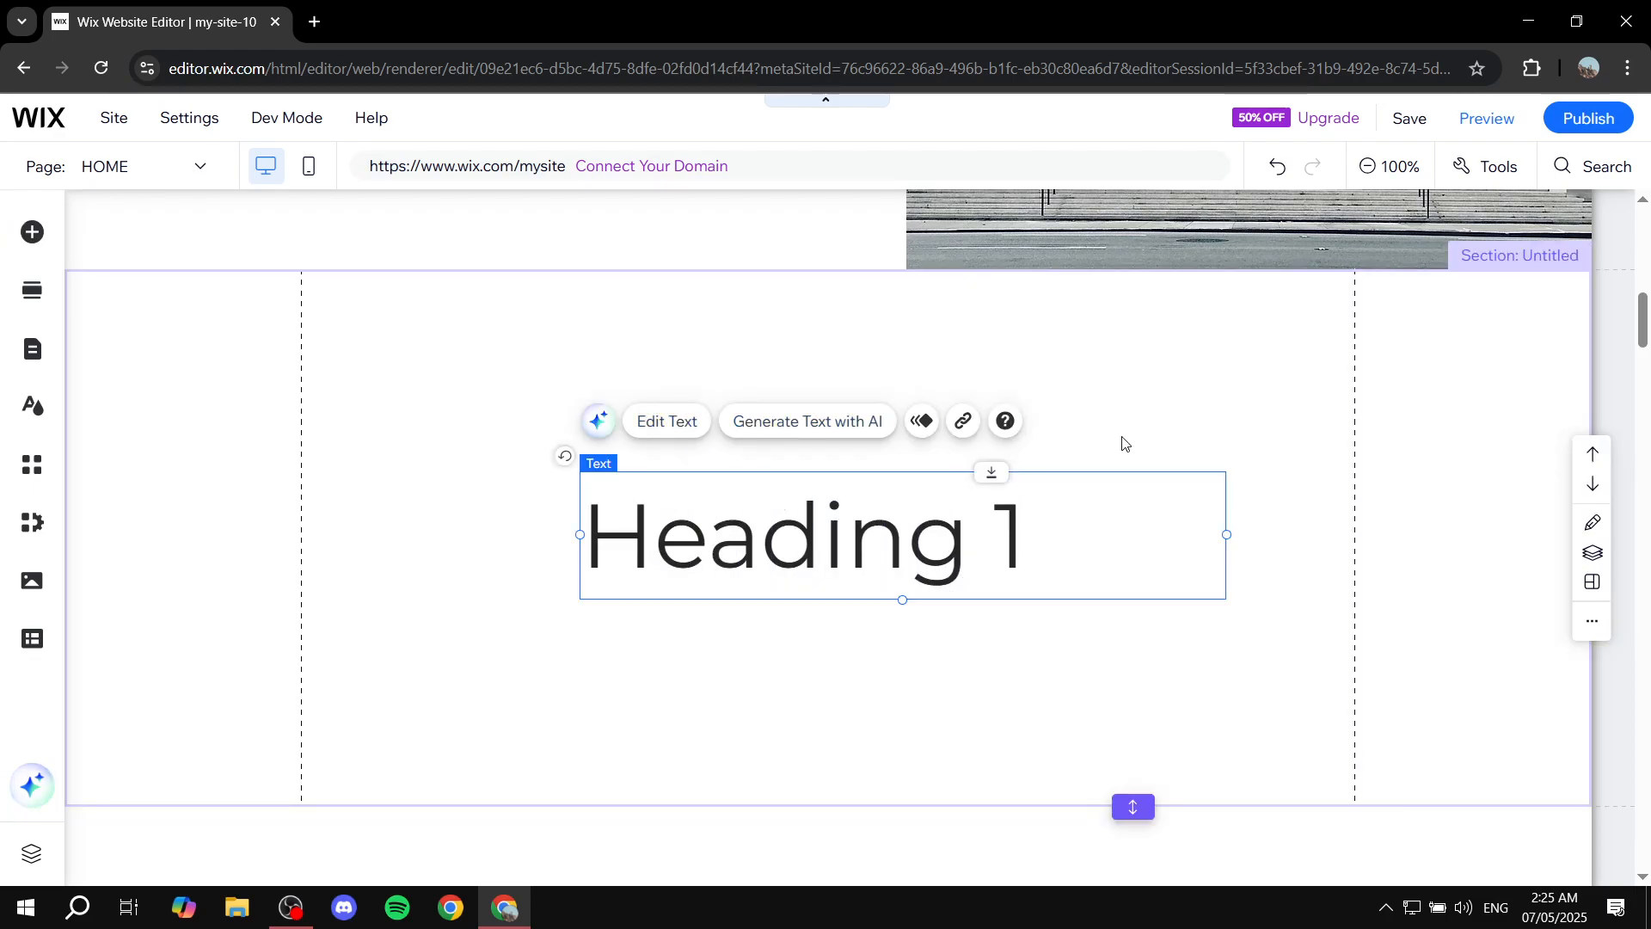
{"action": "key", "text": "ctrl+z"}
{"action": "key", "text": "ctrl+z"}
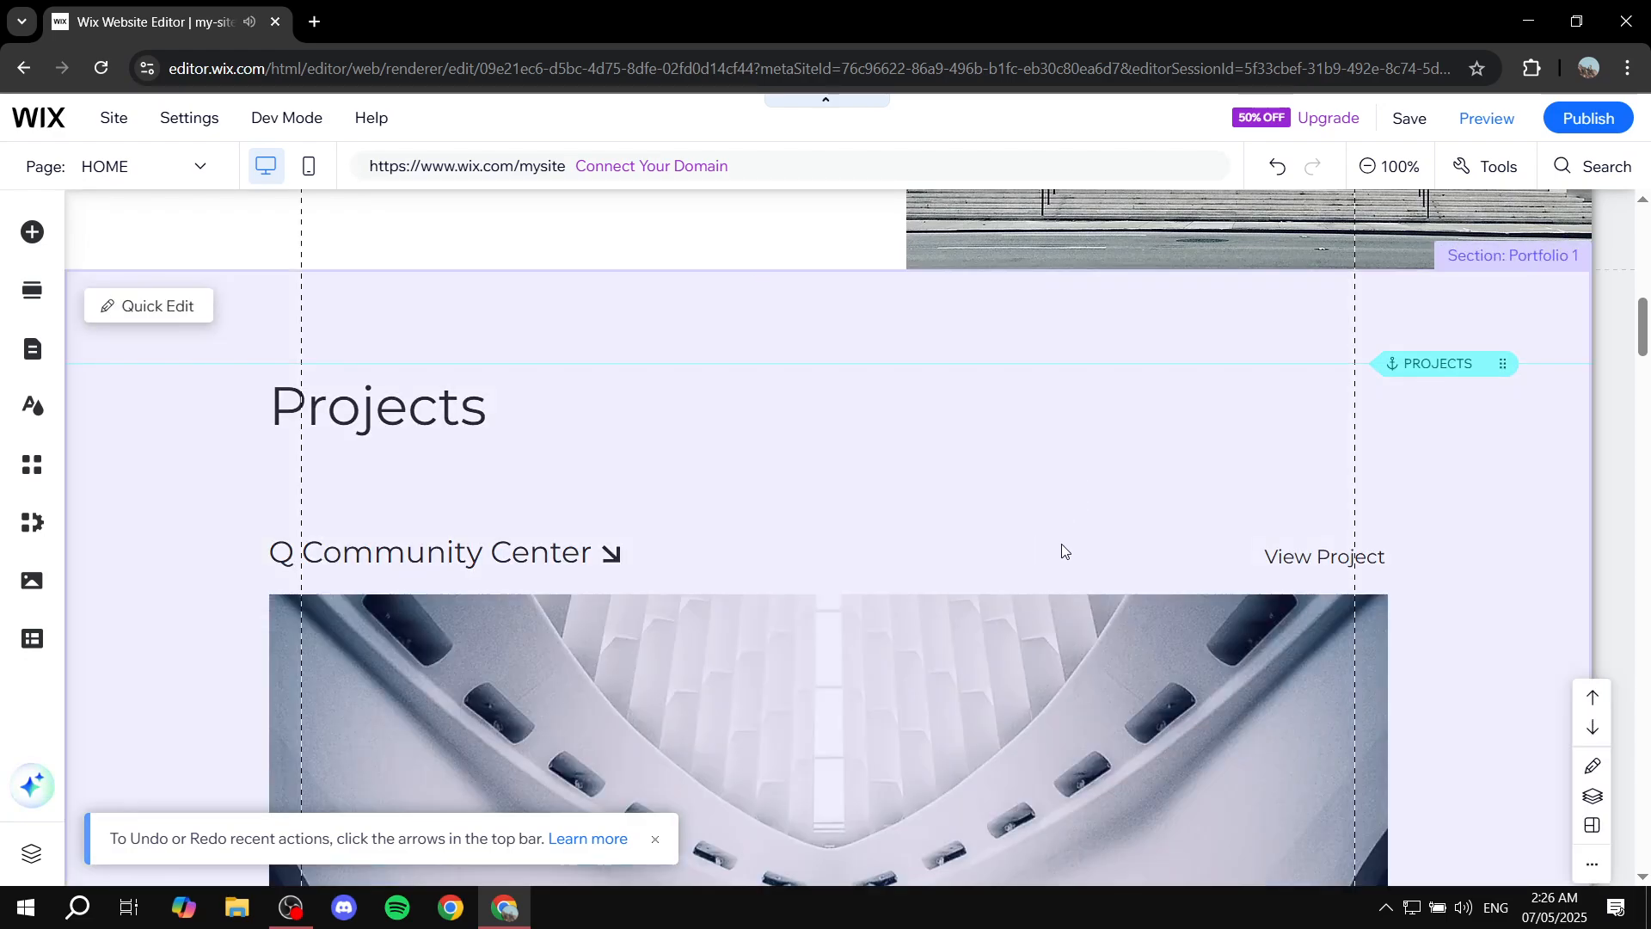
Save the site and dismiss the saved confirmation.
{"action": "scroll", "coordinate": [1066, 547], "scroll_direction": "up", "scroll_amount": 10}
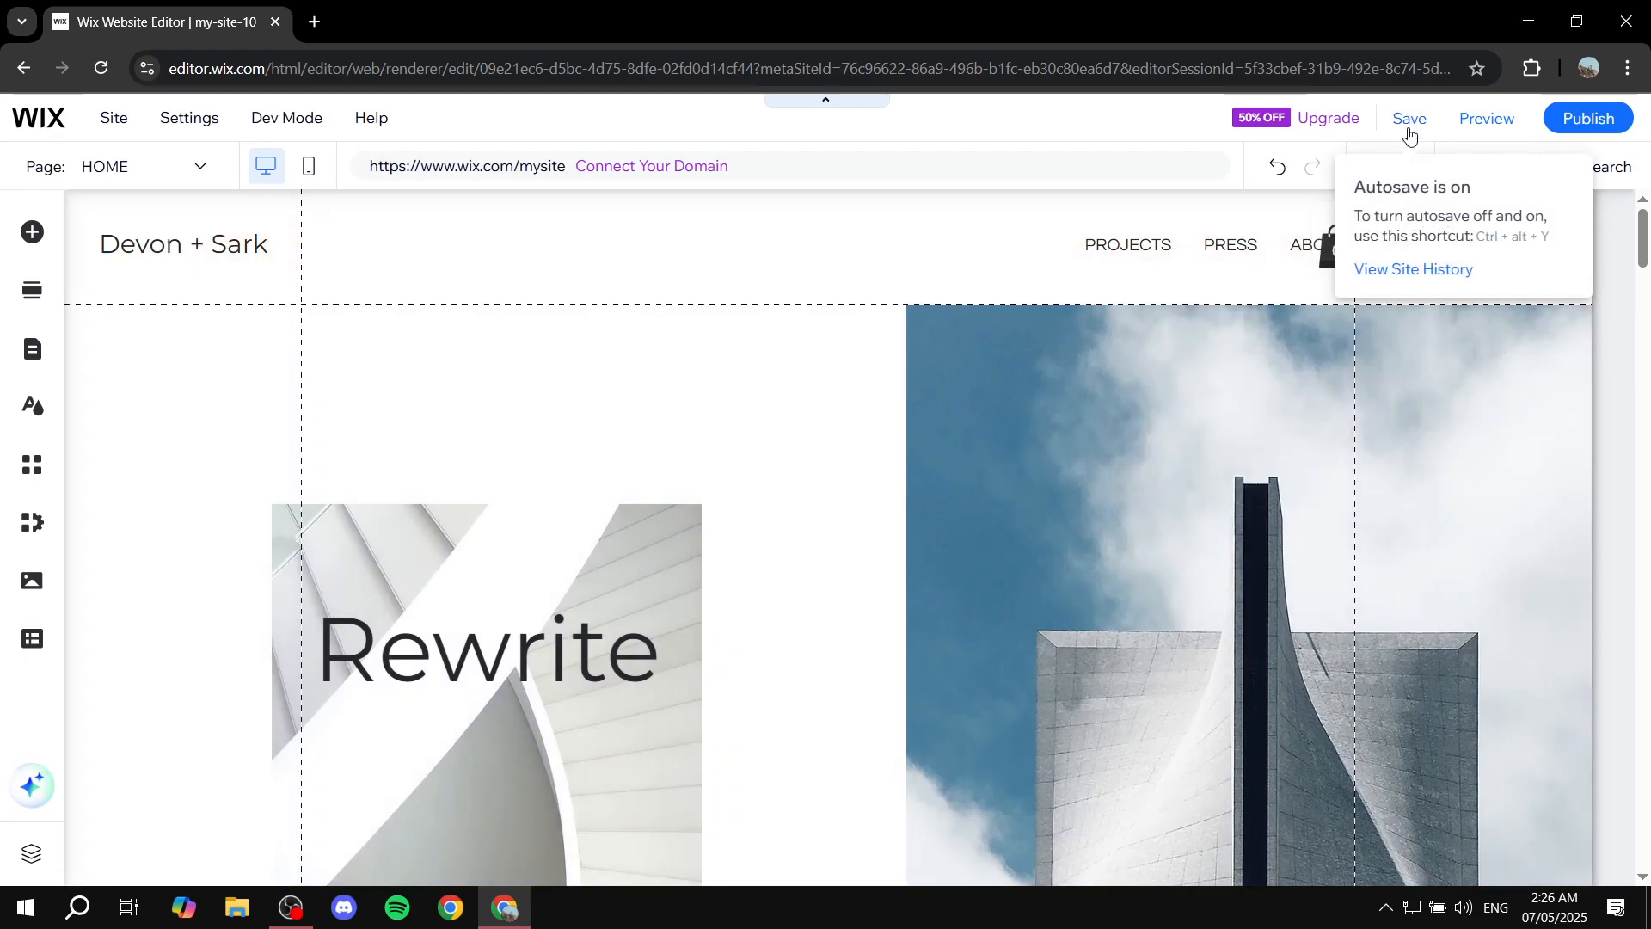
{"action": "left_click", "coordinate": [1407, 122]}
{"action": "left_click", "coordinate": [1072, 684]}
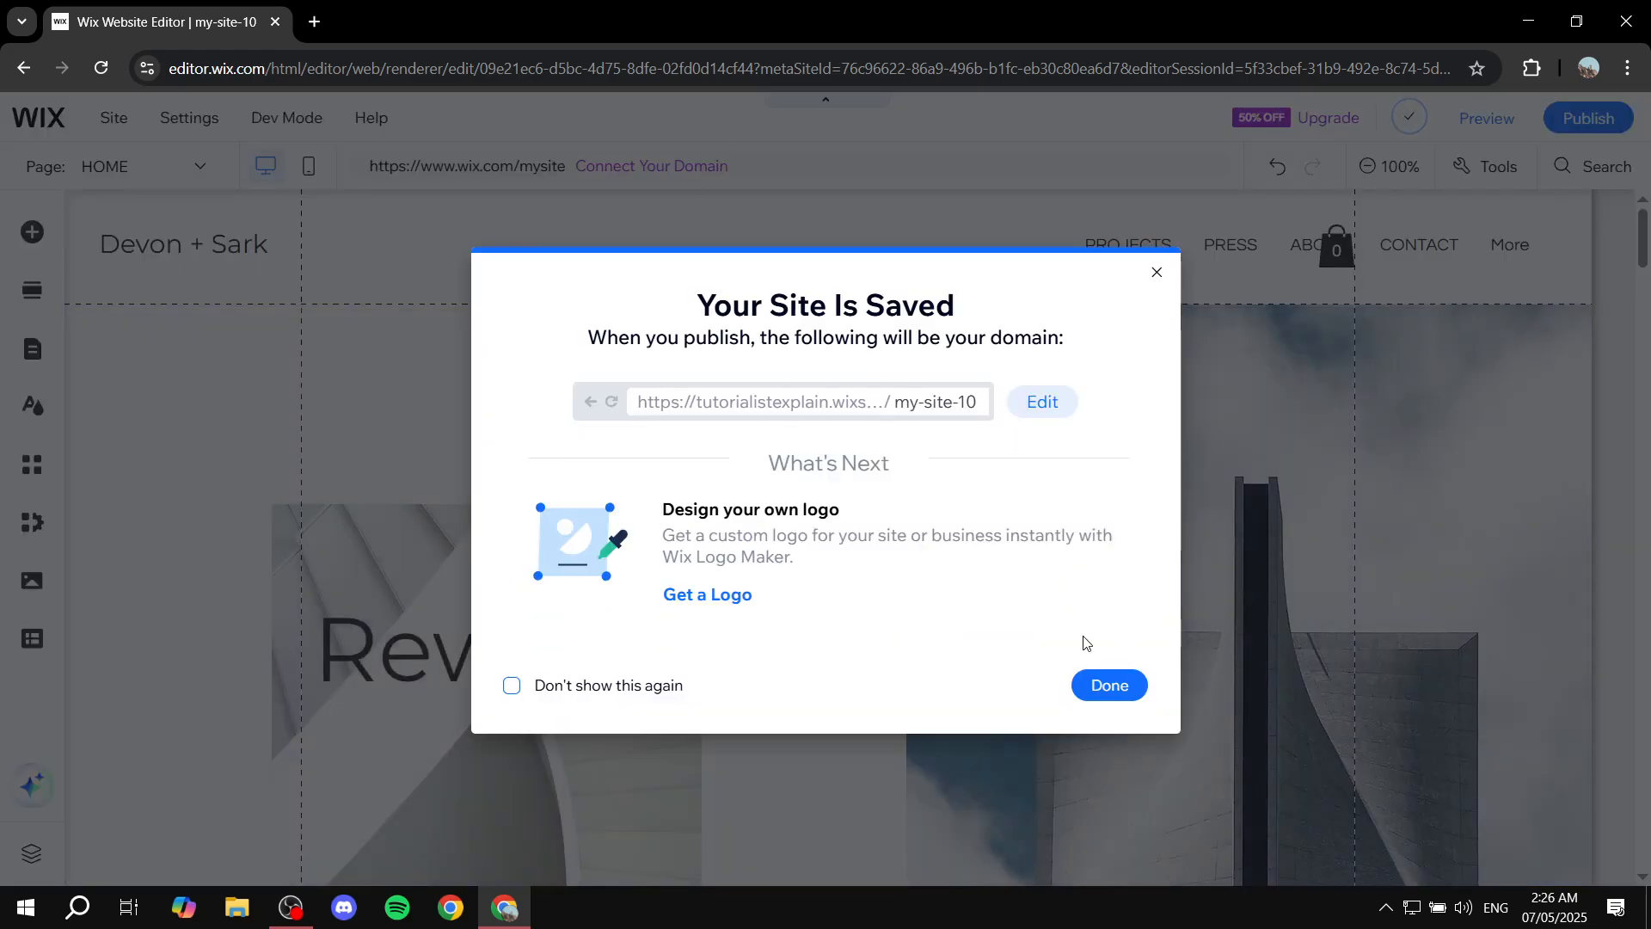
{"action": "left_click", "coordinate": [1155, 273]}
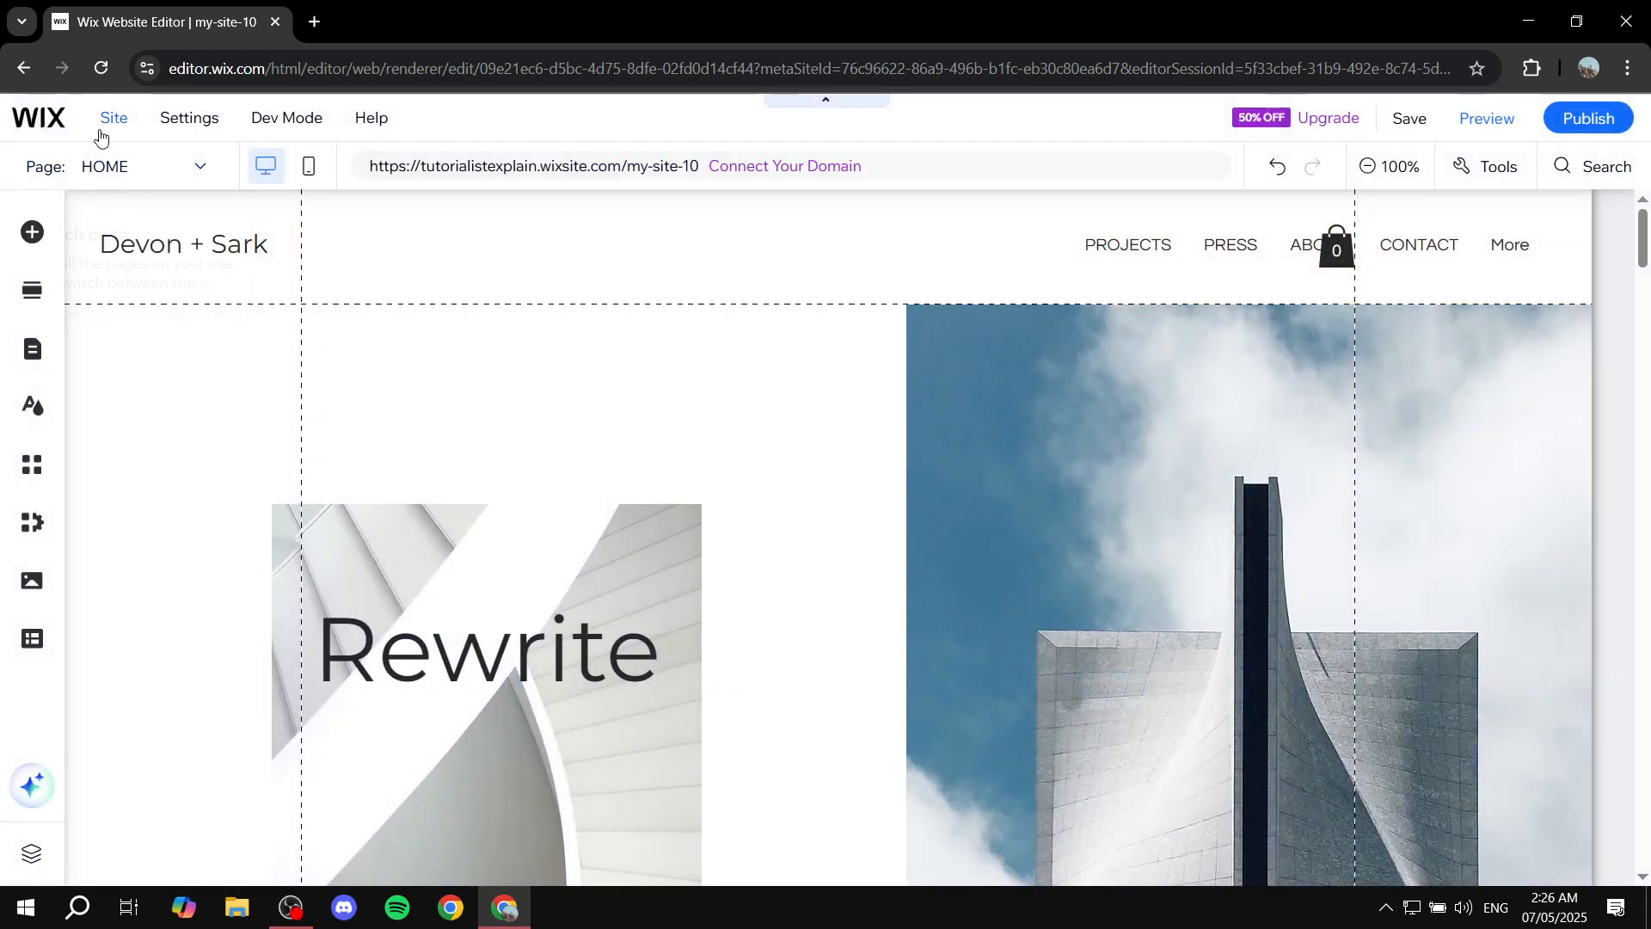
Go to the site dashboard and open the Portfolio projects, choosing to set up without AI.
{"action": "mouse_move", "coordinate": [61, 129]}
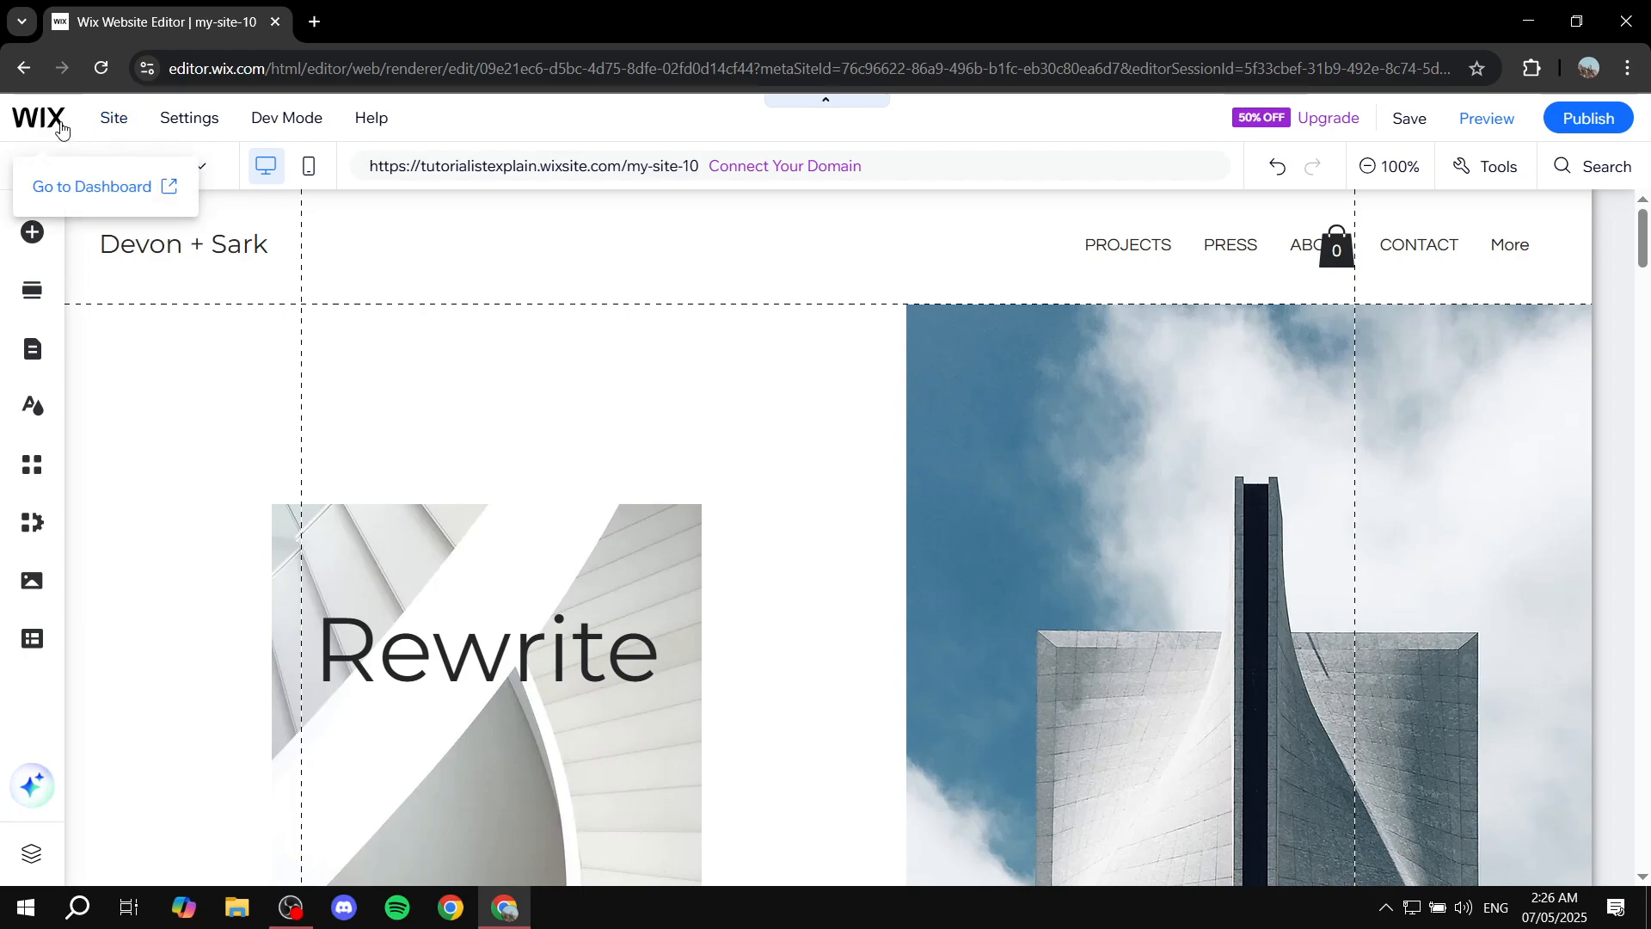
{"action": "left_click", "coordinate": [62, 129]}
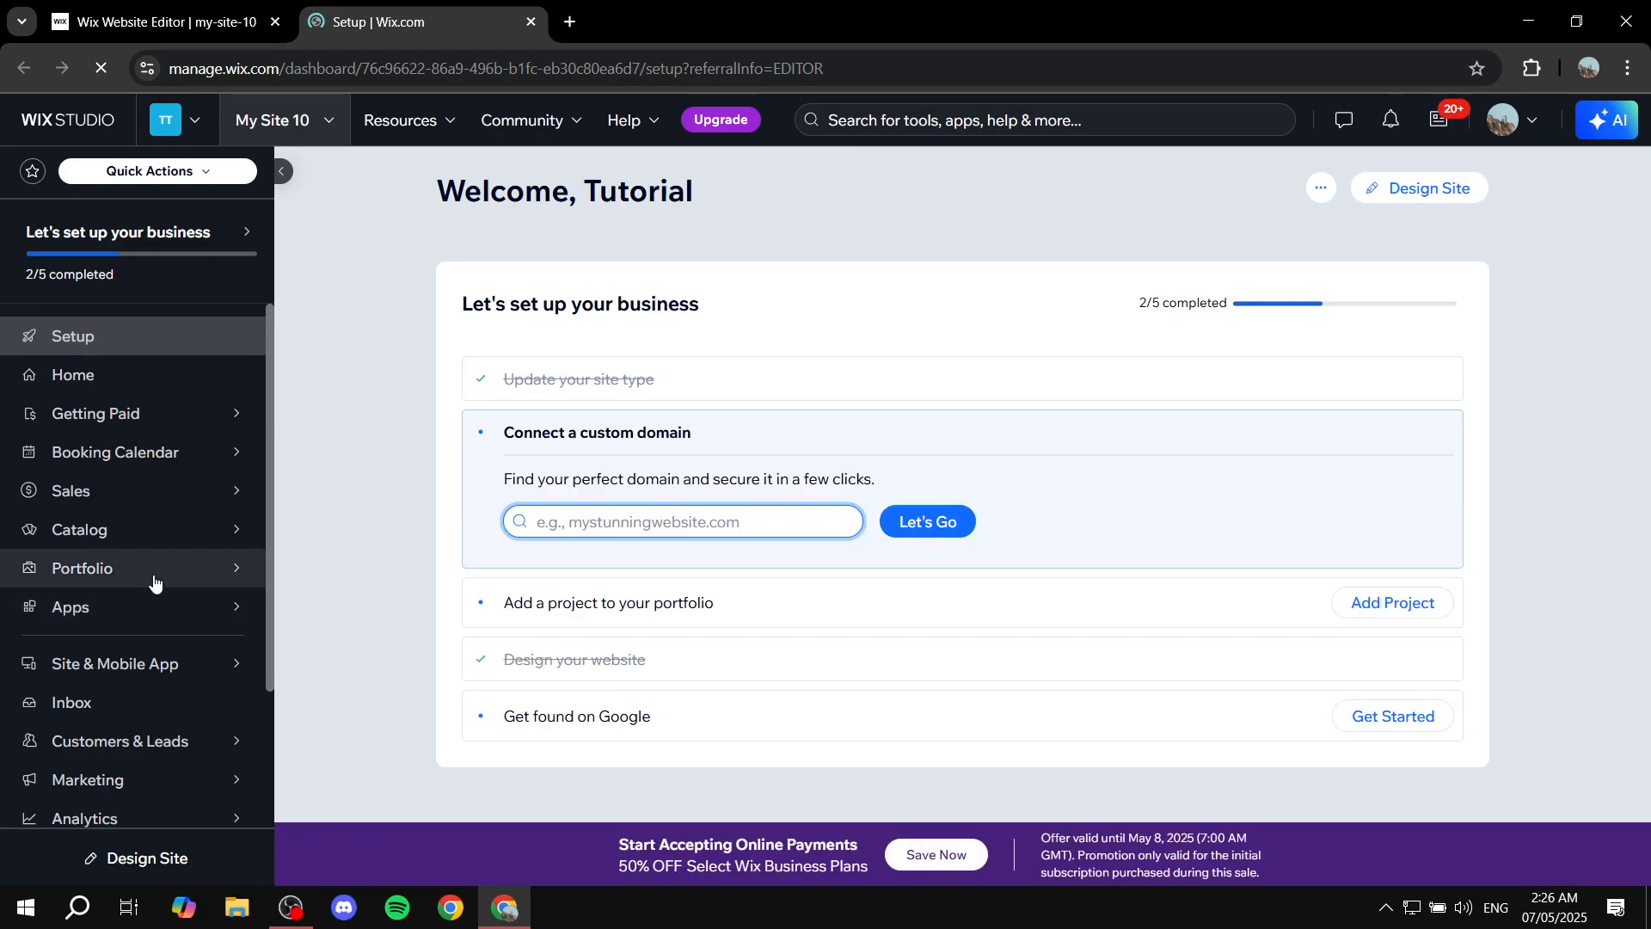
{"action": "mouse_move", "coordinate": [163, 579]}
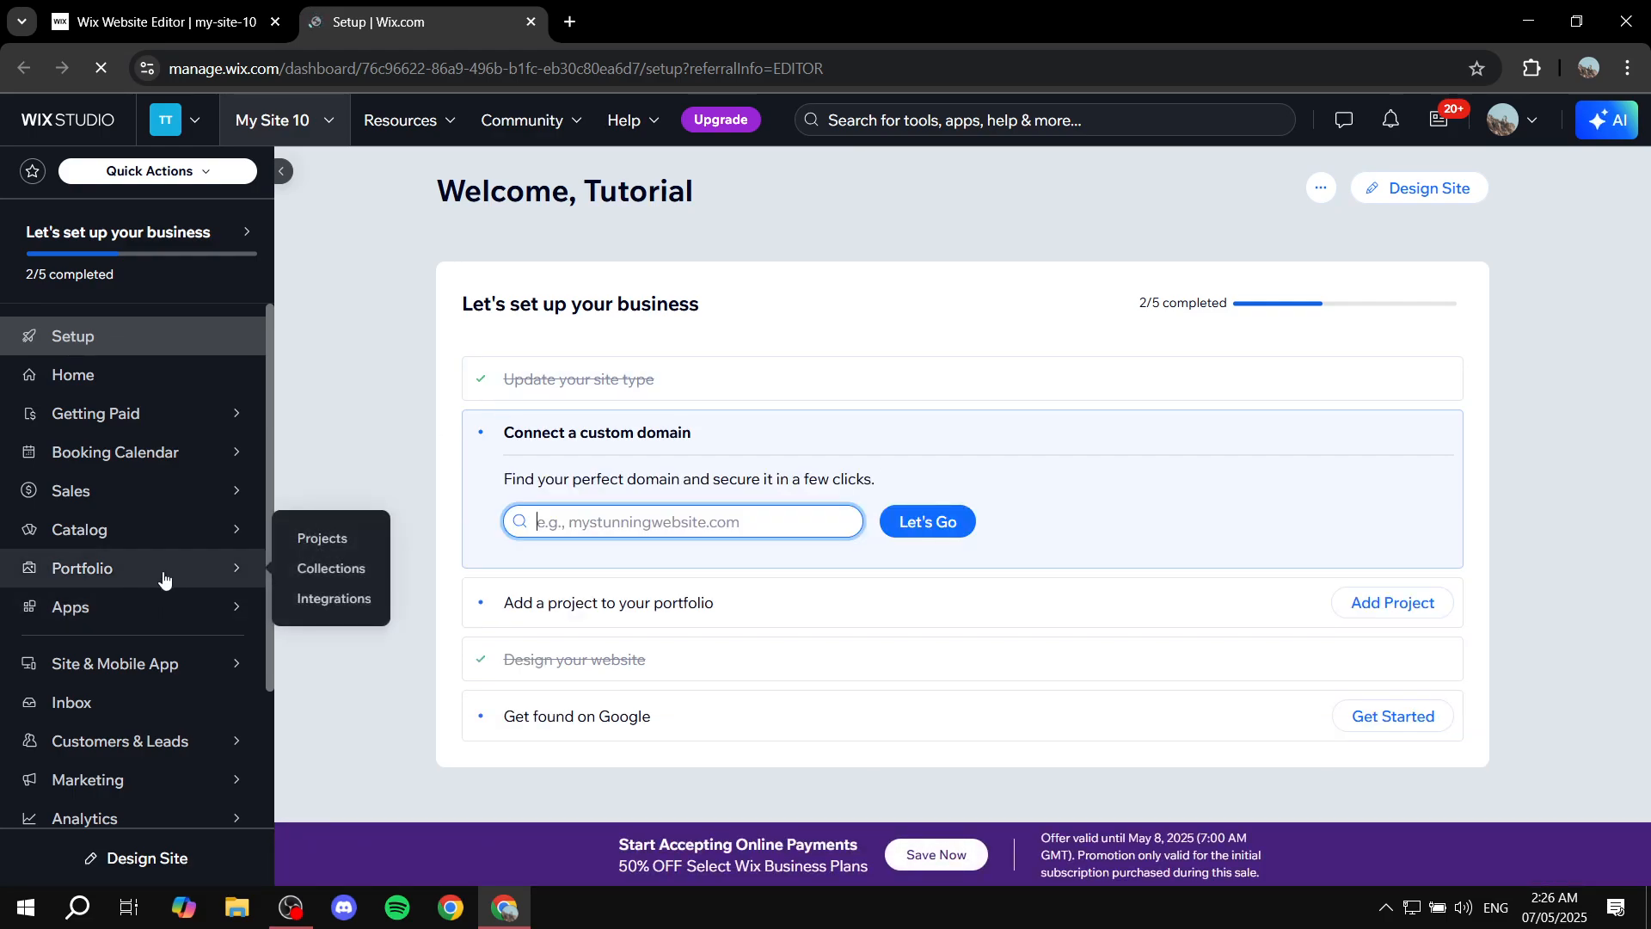
{"action": "left_click", "coordinate": [120, 579]}
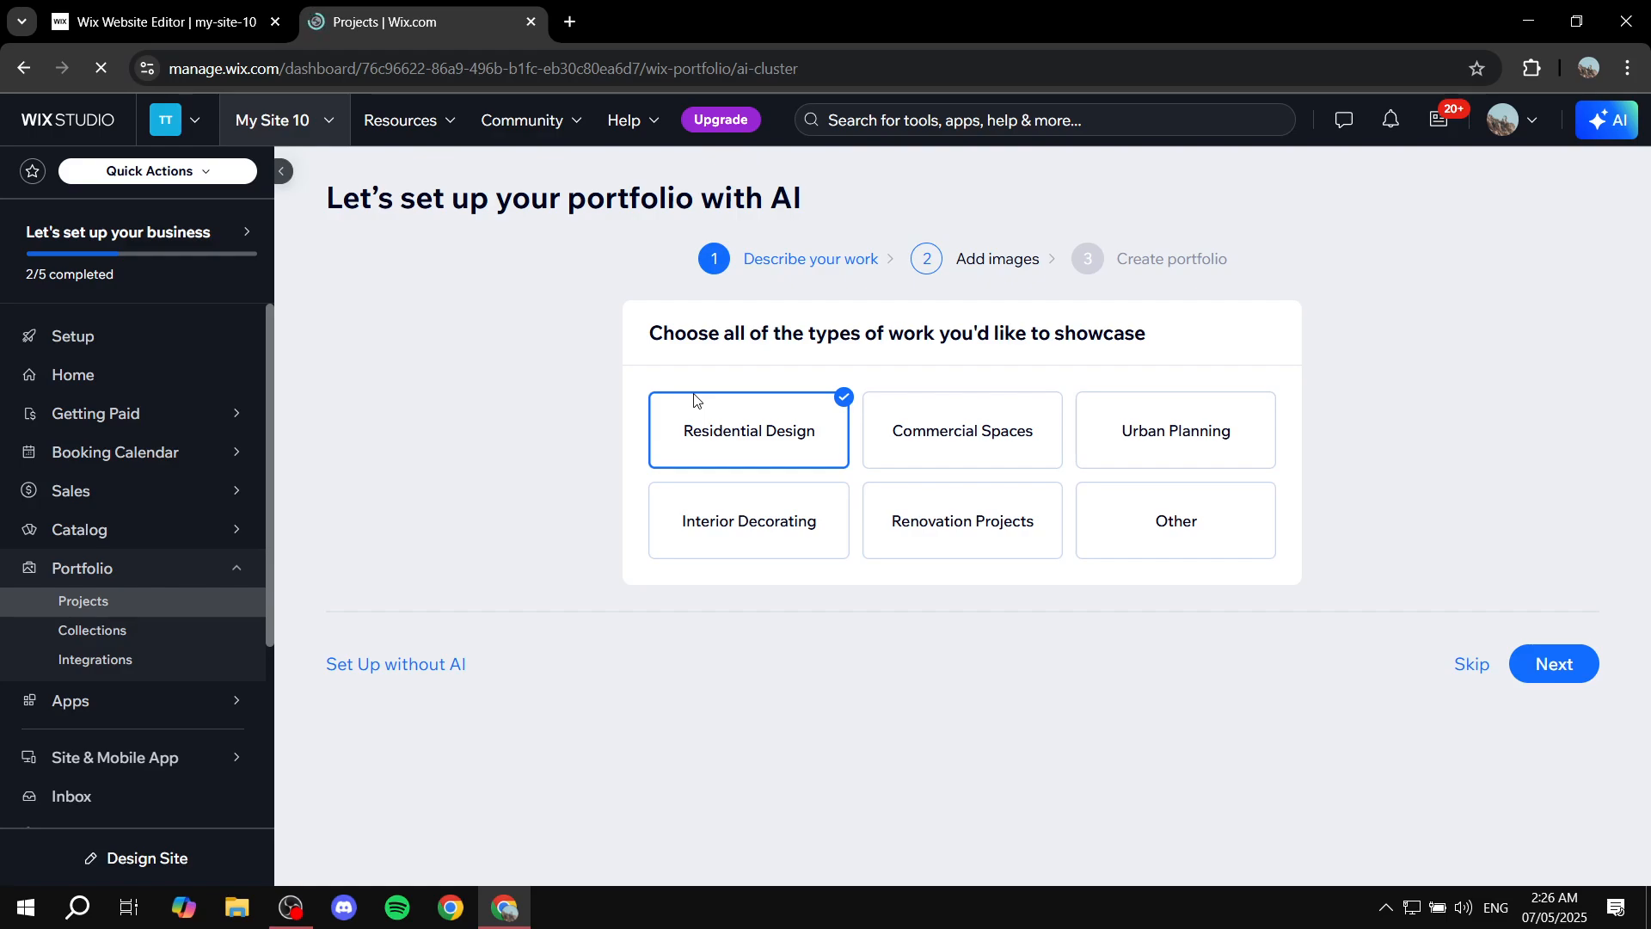
{"action": "left_click", "coordinate": [413, 677]}
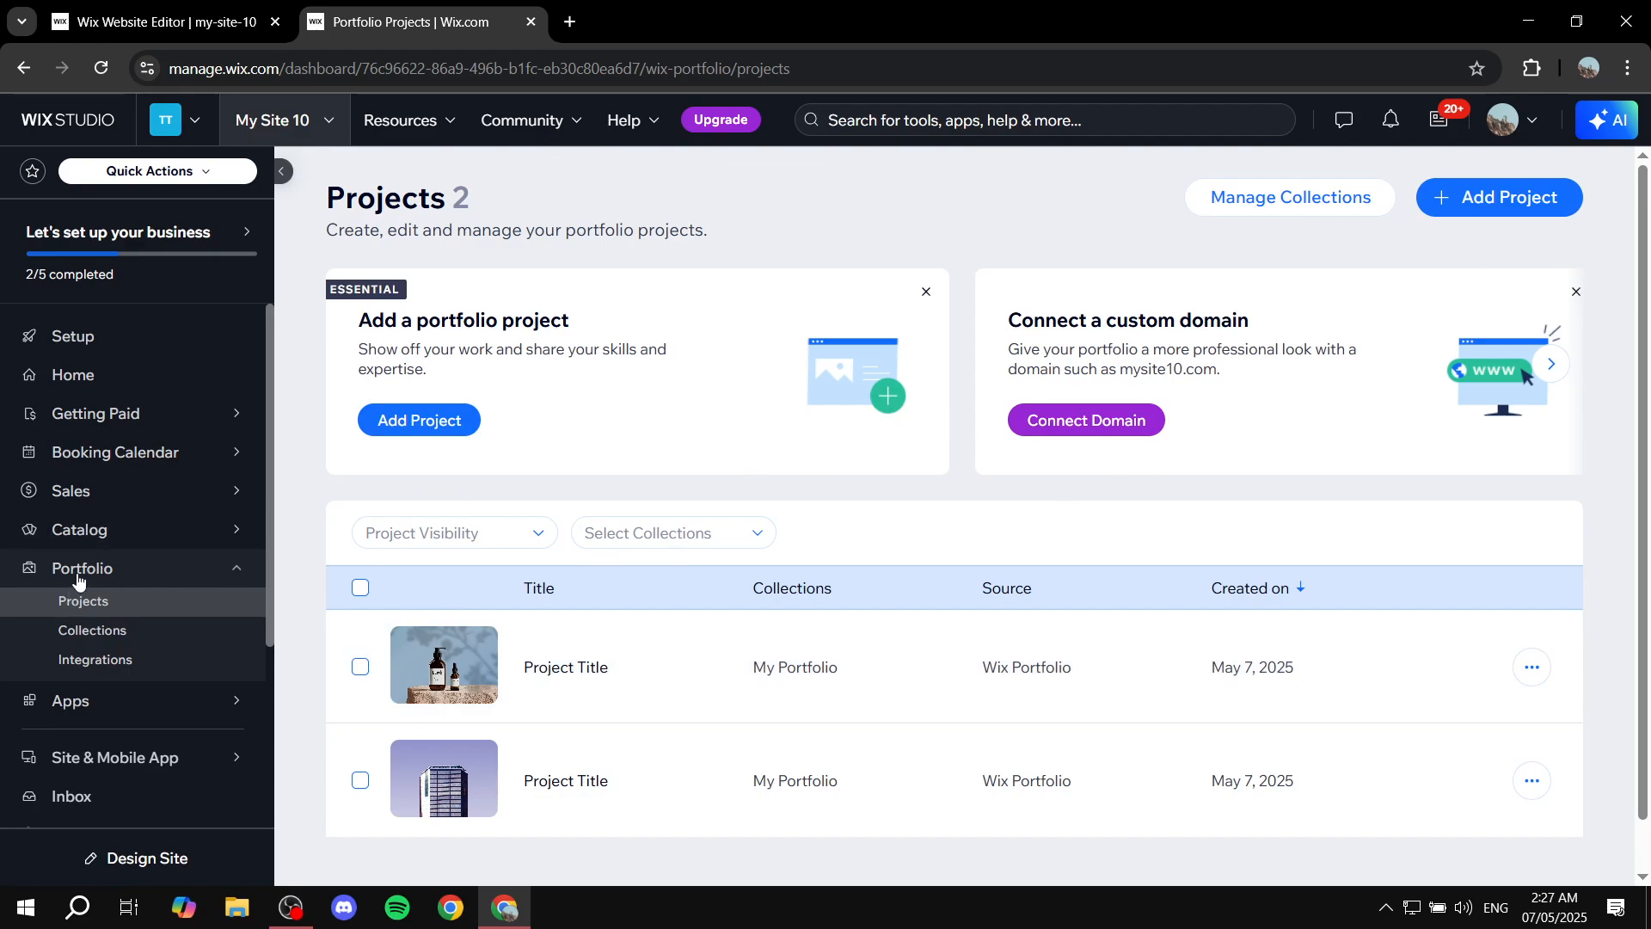
Start adding a new portfolio project and give it the title "Sample Project 1".
{"action": "left_click", "coordinate": [1526, 205]}
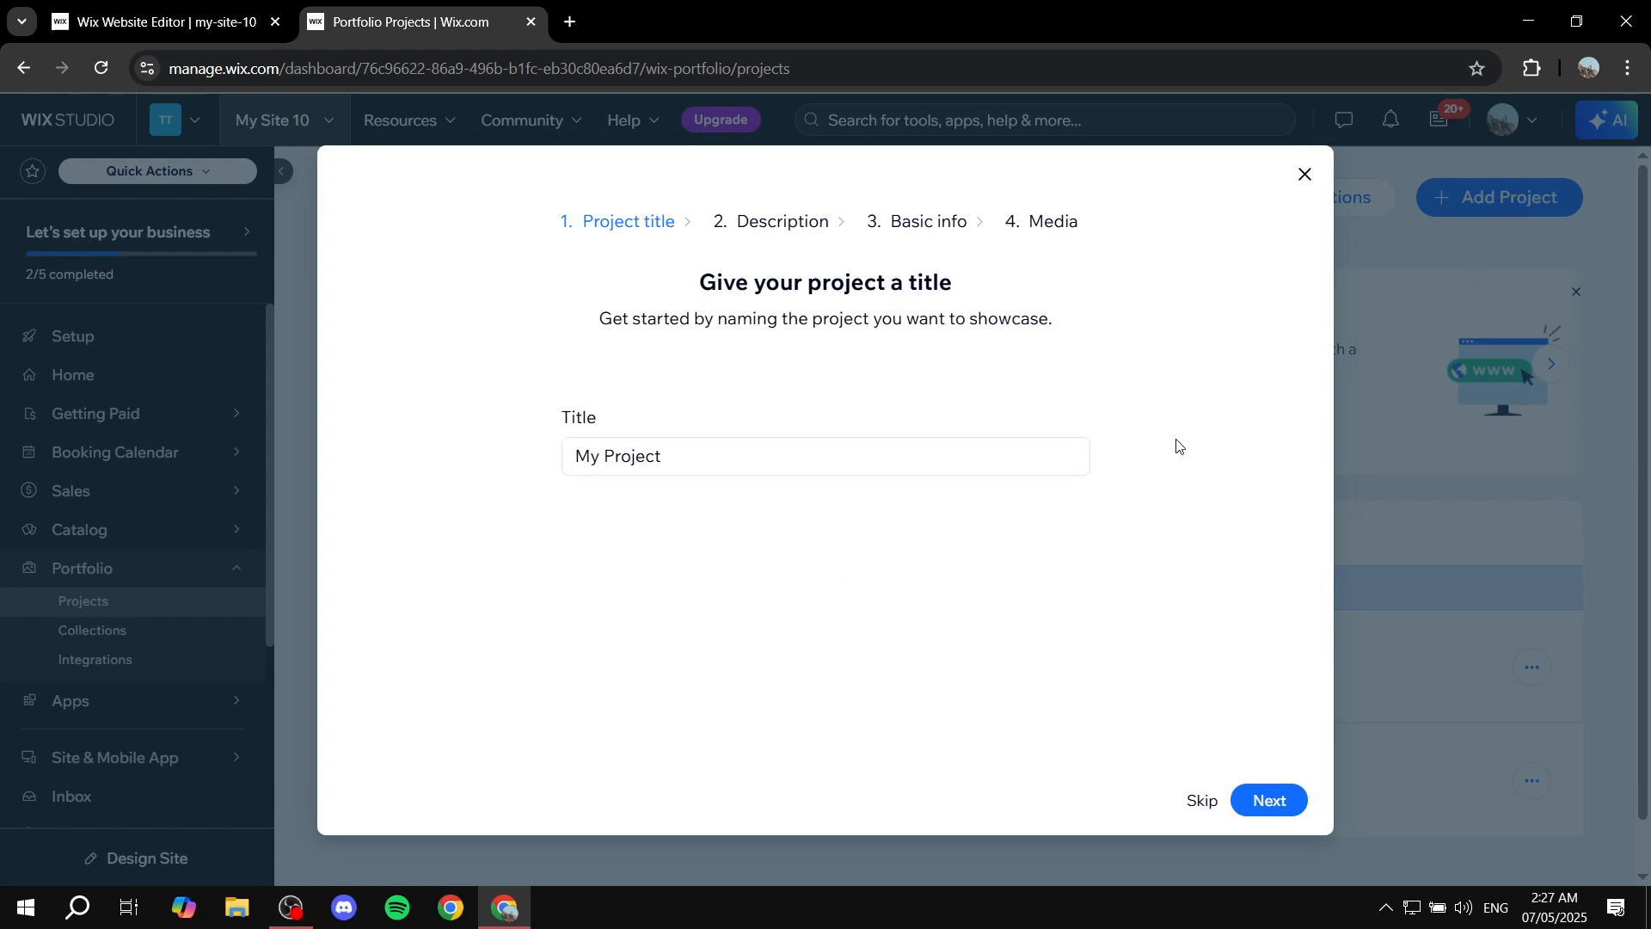
{"action": "left_click", "coordinate": [842, 462]}
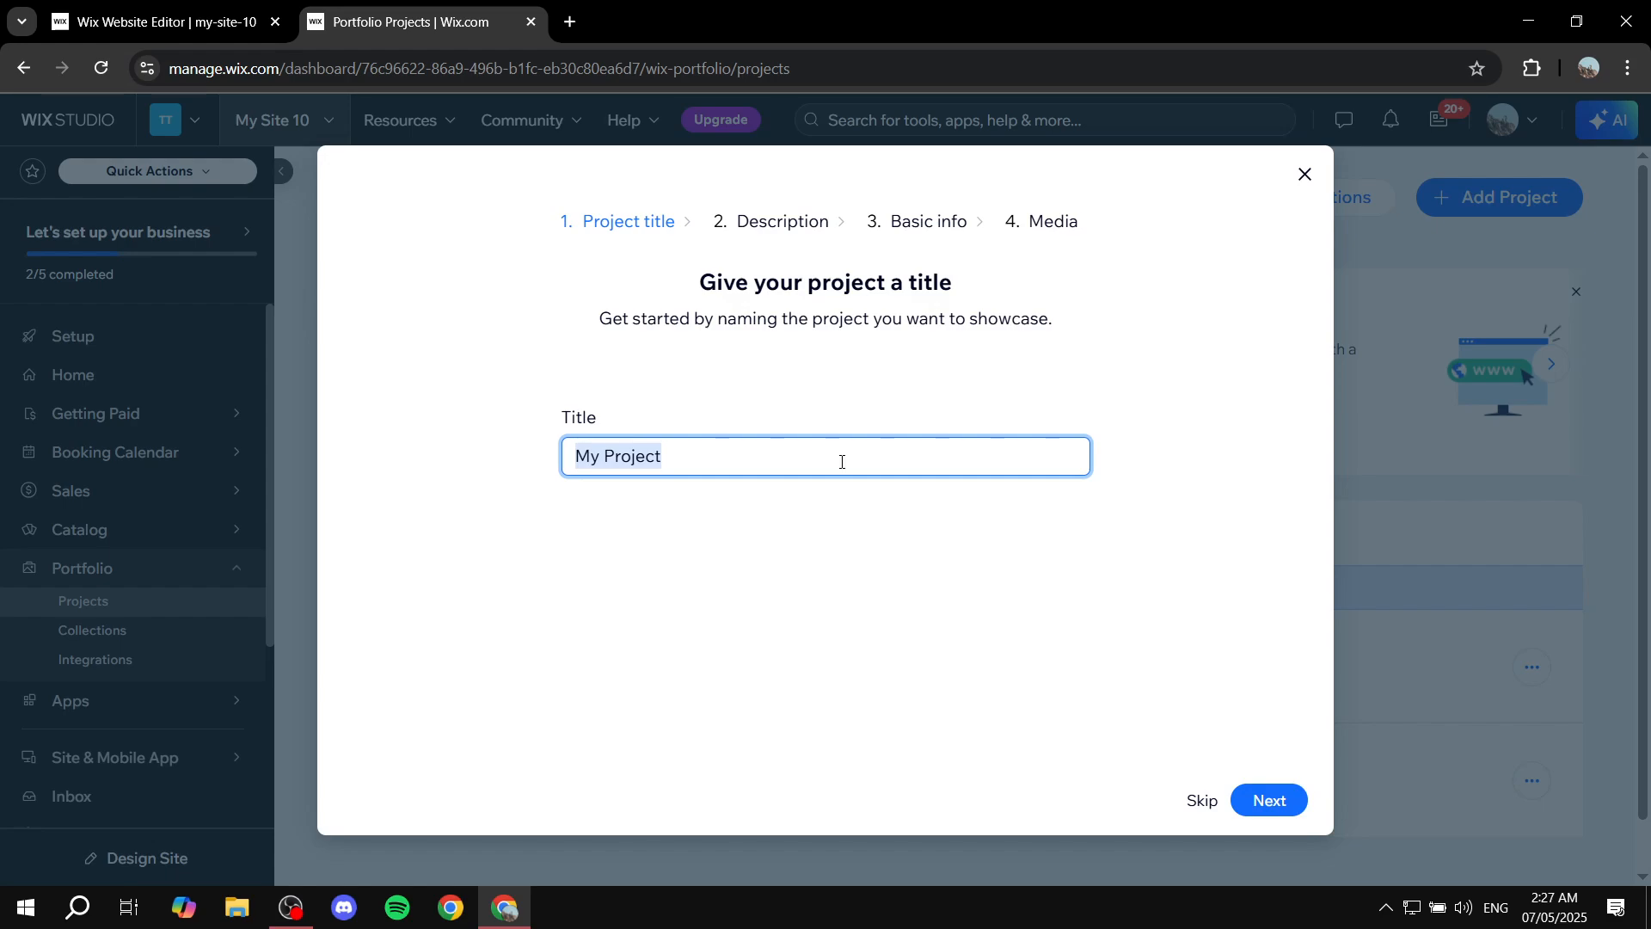
{"action": "type", "text": "Sample "}
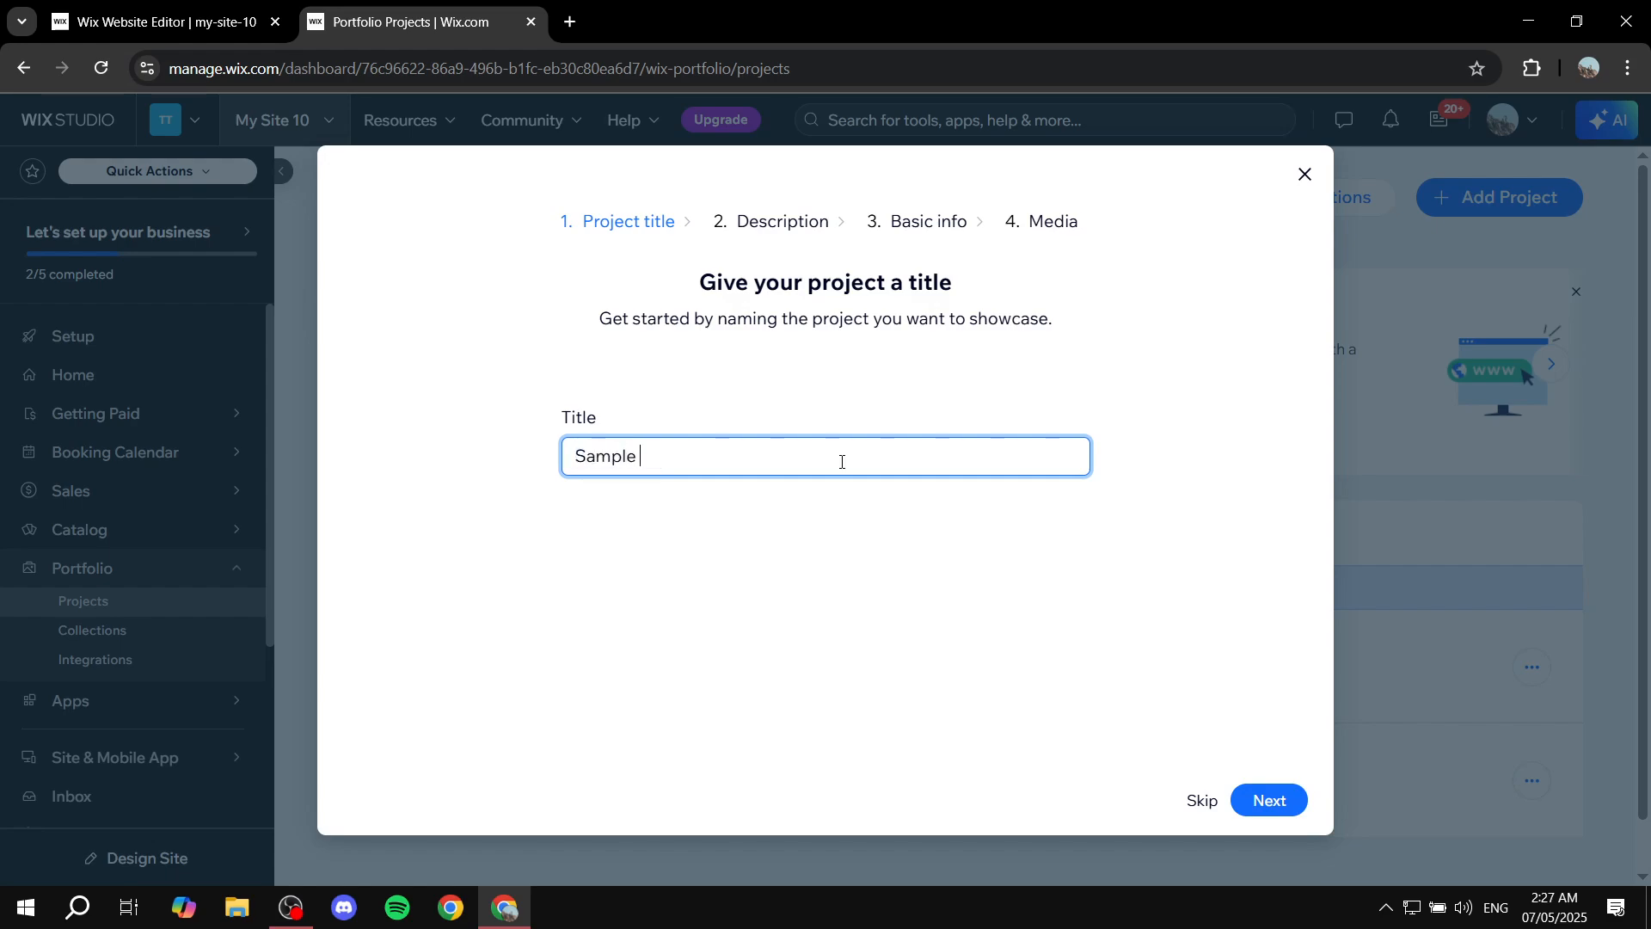
{"action": "type", "text": "Project 1"}
{"action": "left_click", "coordinate": [1273, 804]}
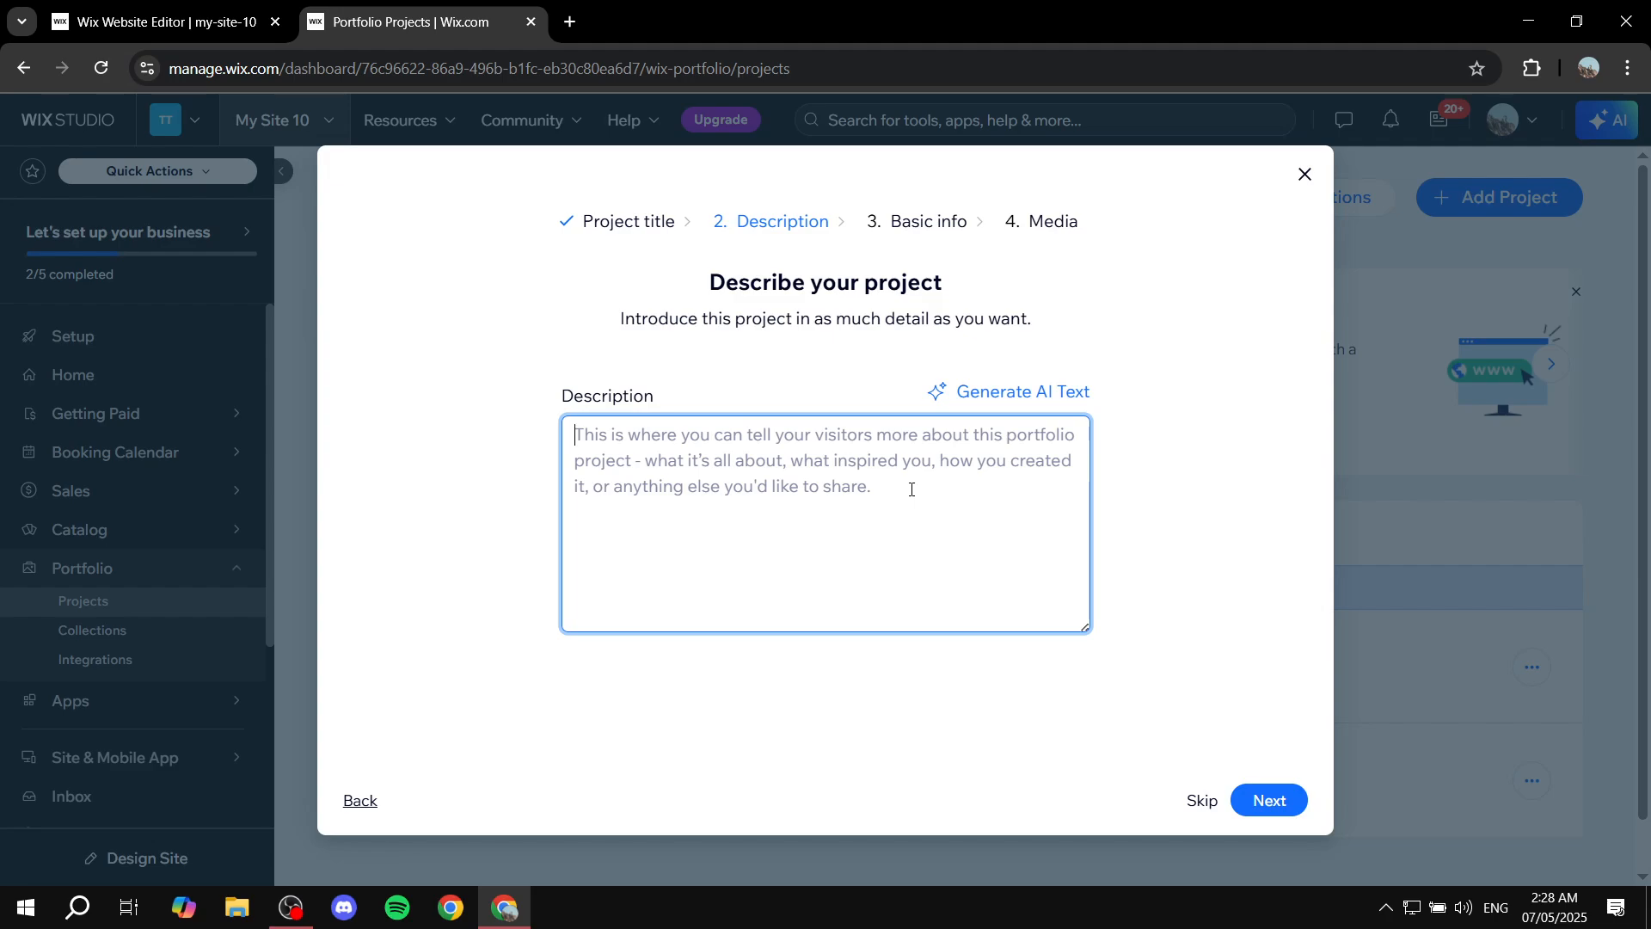
Skip past the project's description and basic info pages without filling them in.
{"action": "left_click", "coordinate": [1302, 798]}
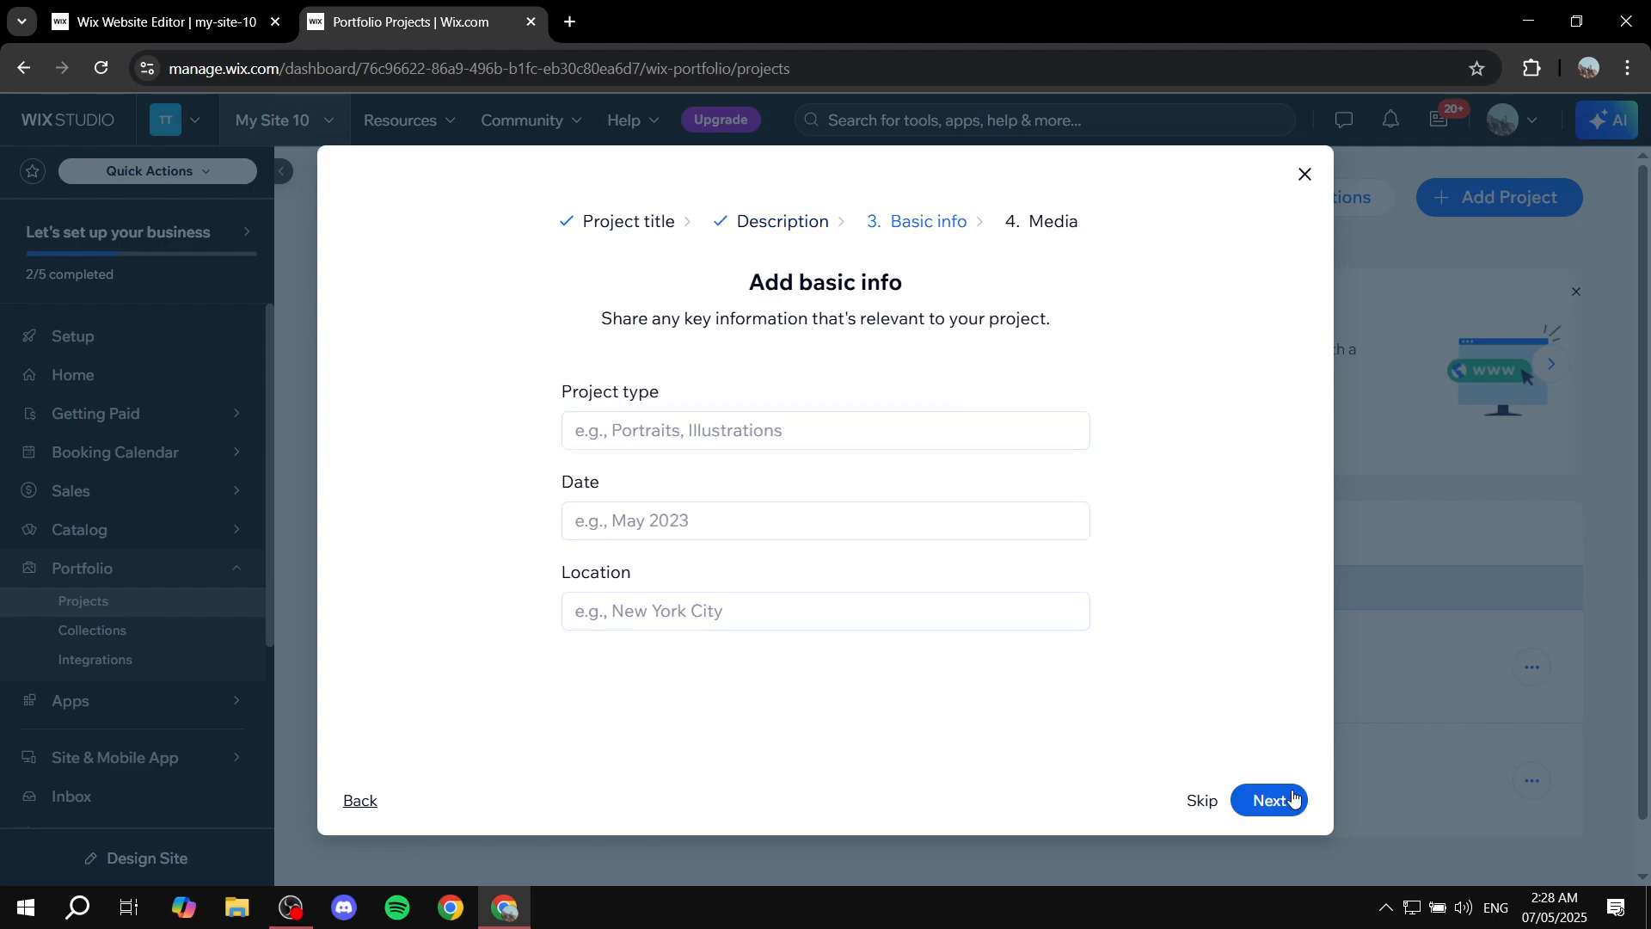
{"action": "left_click", "coordinate": [1295, 798]}
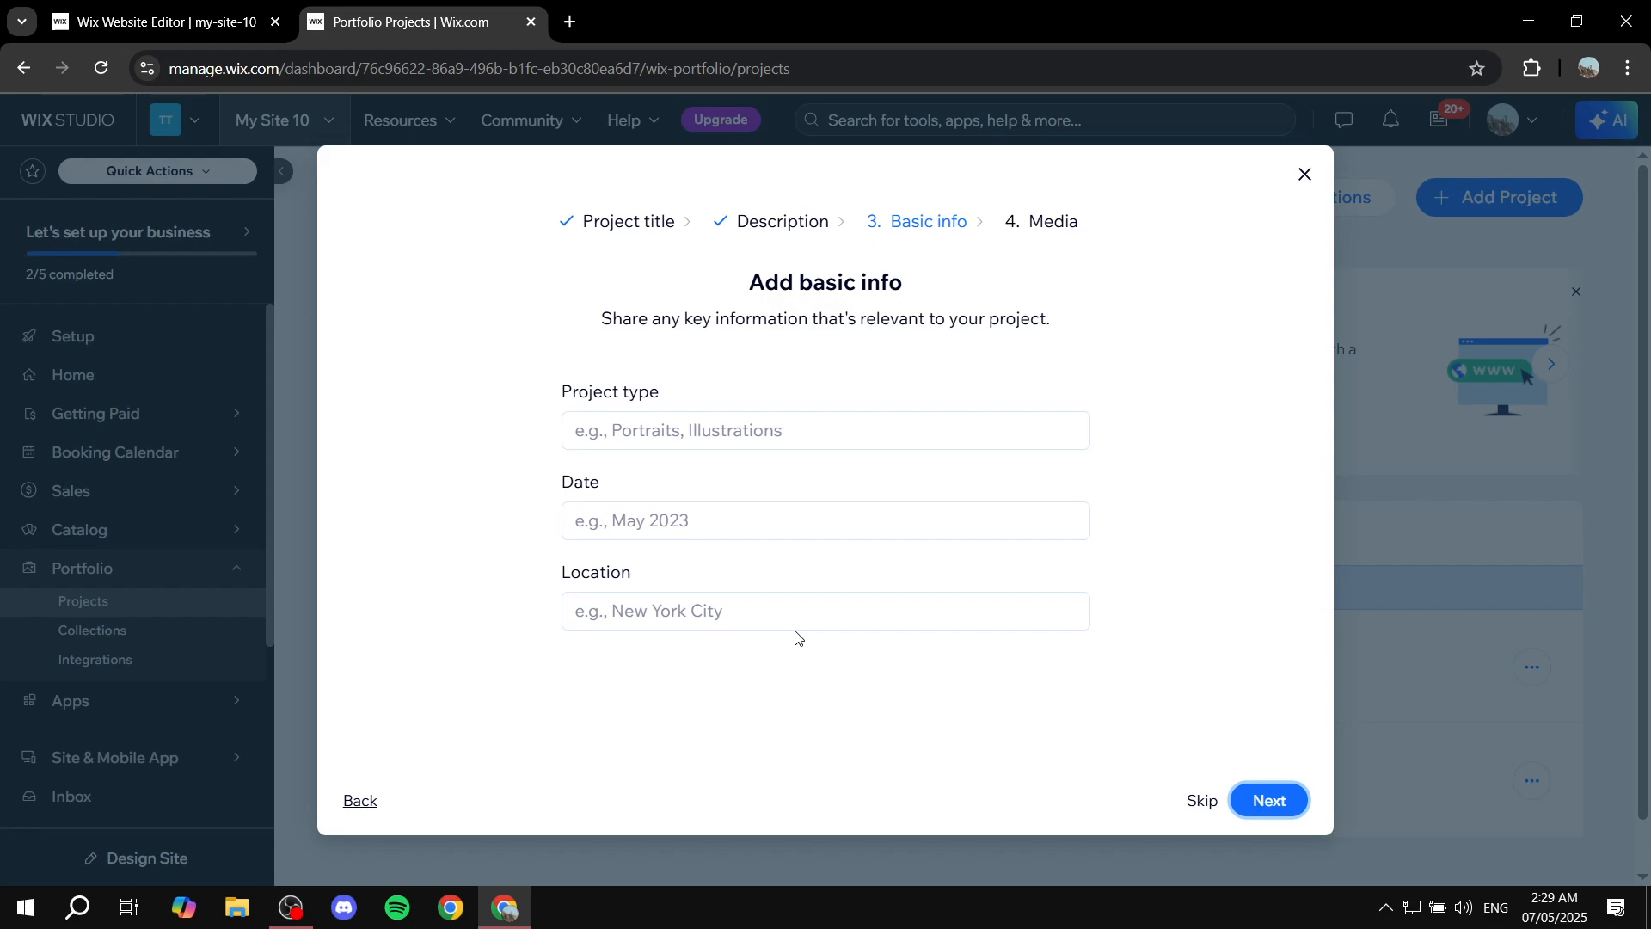
{"action": "left_click", "coordinate": [1281, 809]}
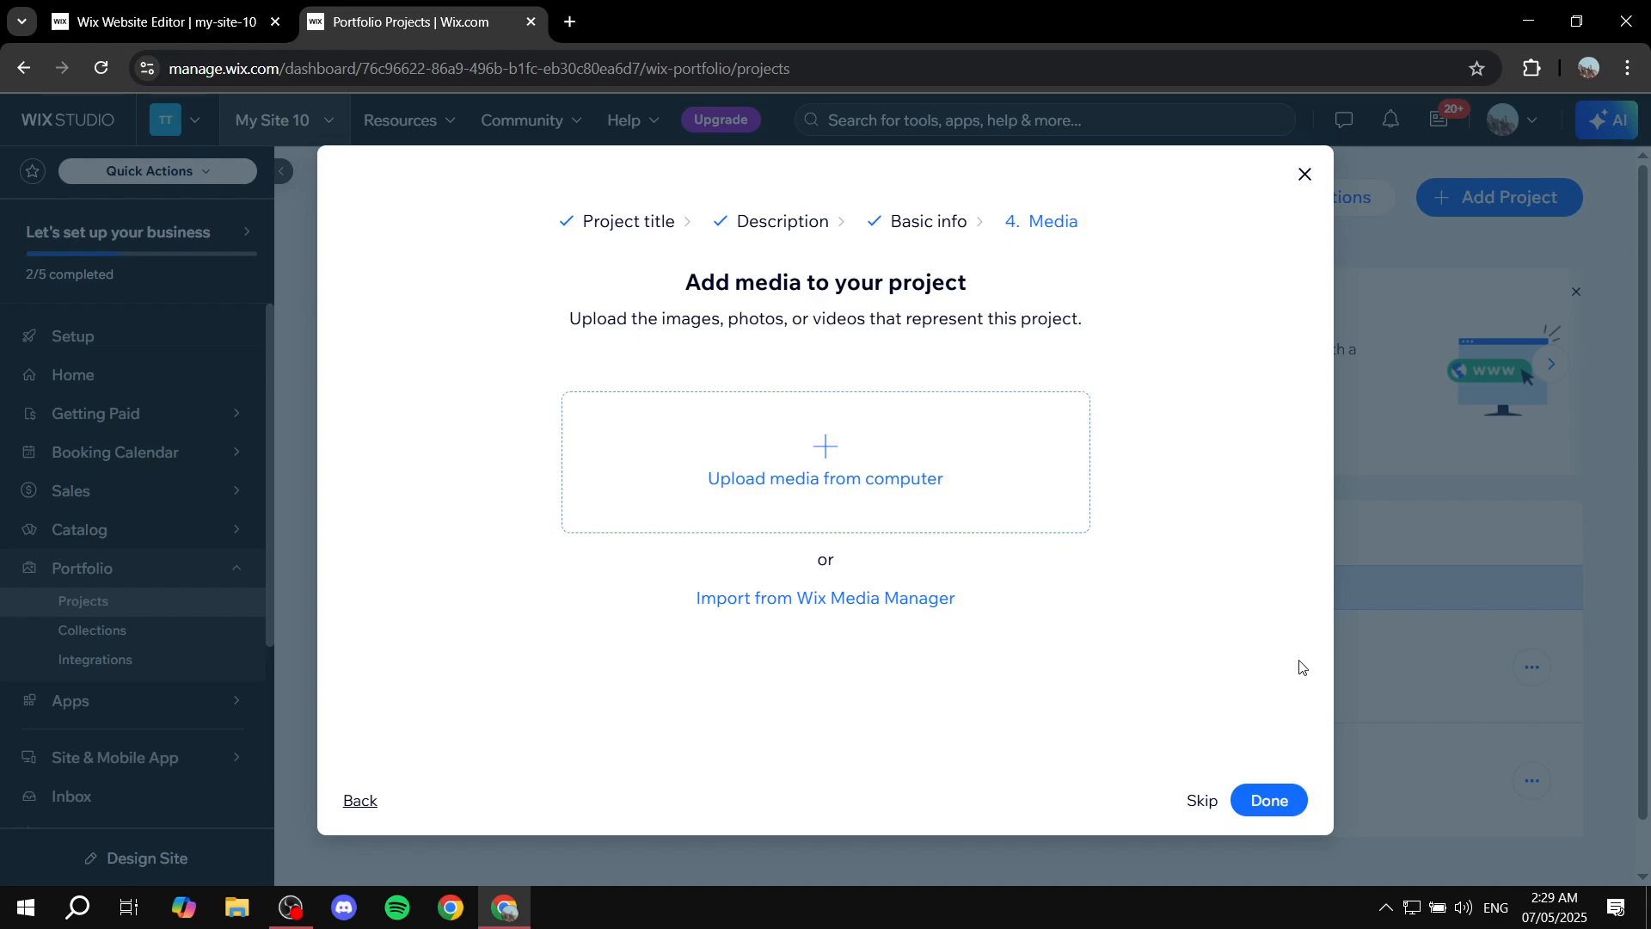
Upload Blue.webp, Green.png, Colors.png, Colors.jpg, Orange.webp and Tutorial.png from the Explainer Media folder as project media.
{"action": "left_click", "coordinate": [866, 439]}
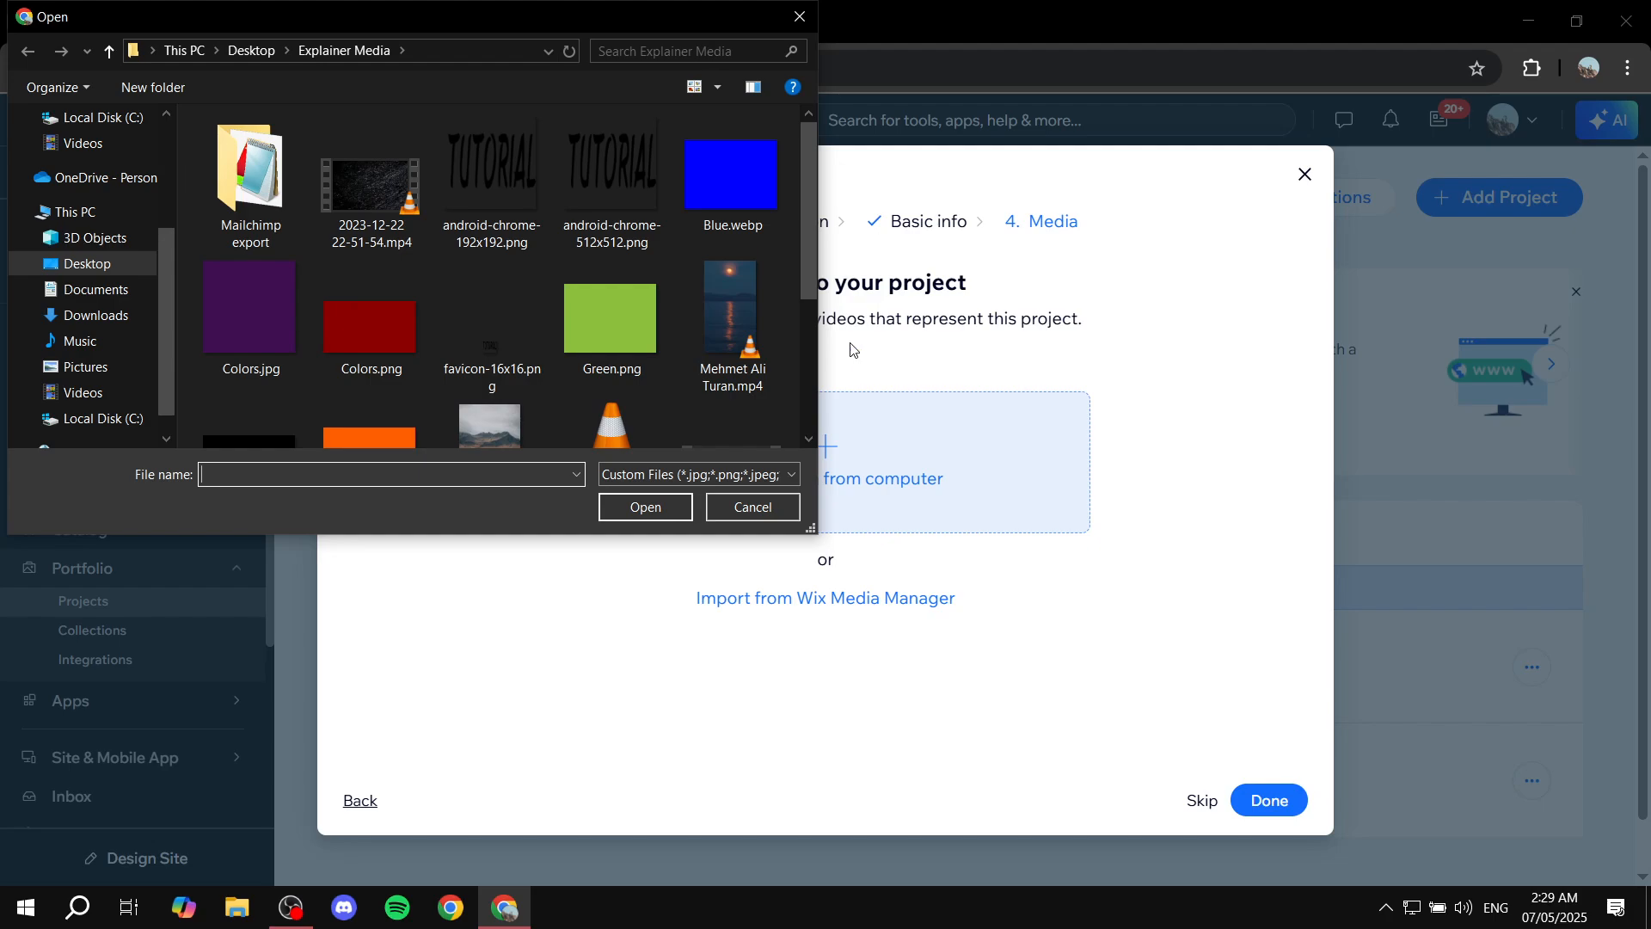
{"action": "left_click", "coordinate": [748, 159]}
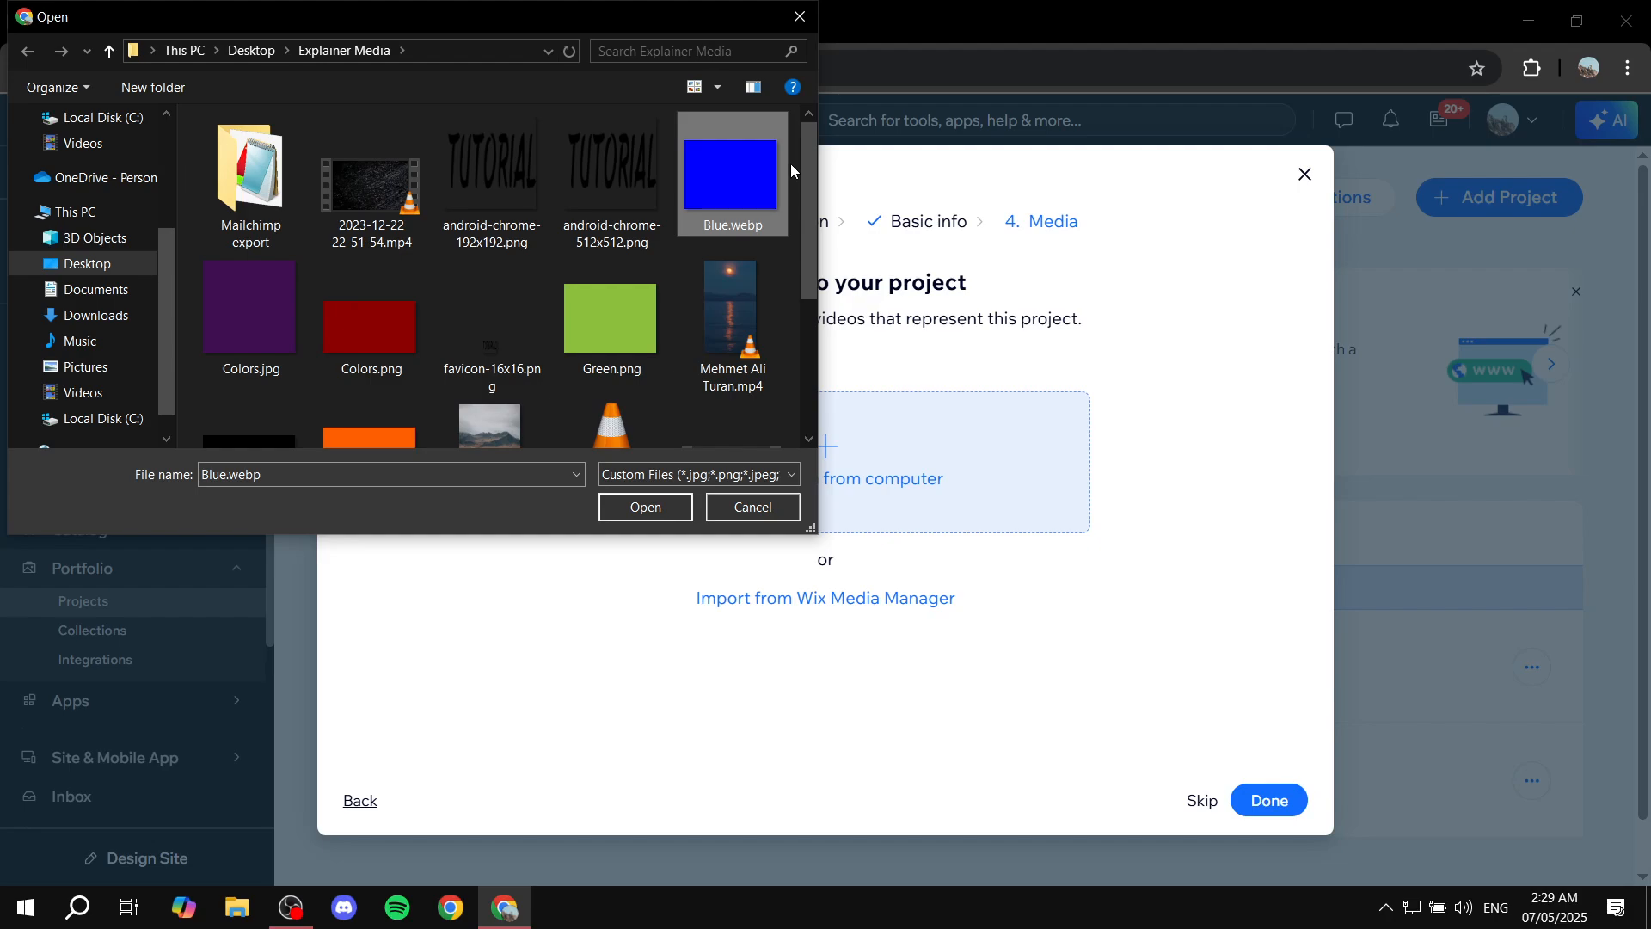
{"action": "left_click", "coordinate": [637, 302], "text": "ctrl"}
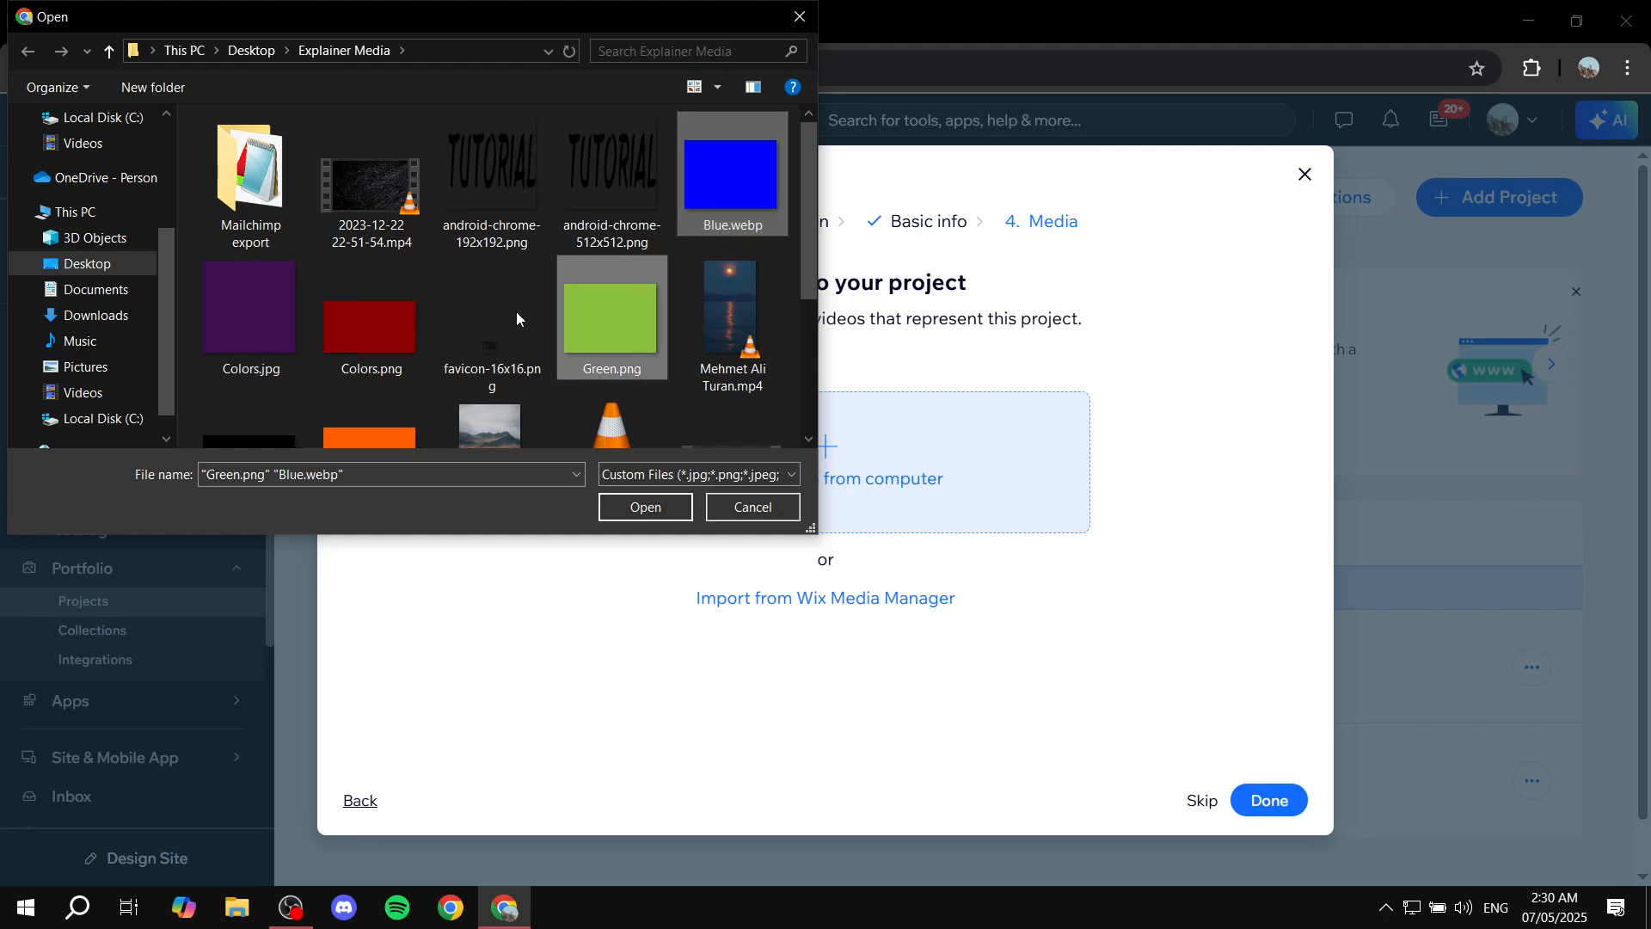
{"action": "left_click", "coordinate": [352, 316], "text": "ctrl"}
{"action": "left_click", "coordinate": [227, 306], "text": "ctrl"}
{"action": "scroll", "coordinate": [322, 322], "scroll_direction": "down", "scroll_amount": 1}
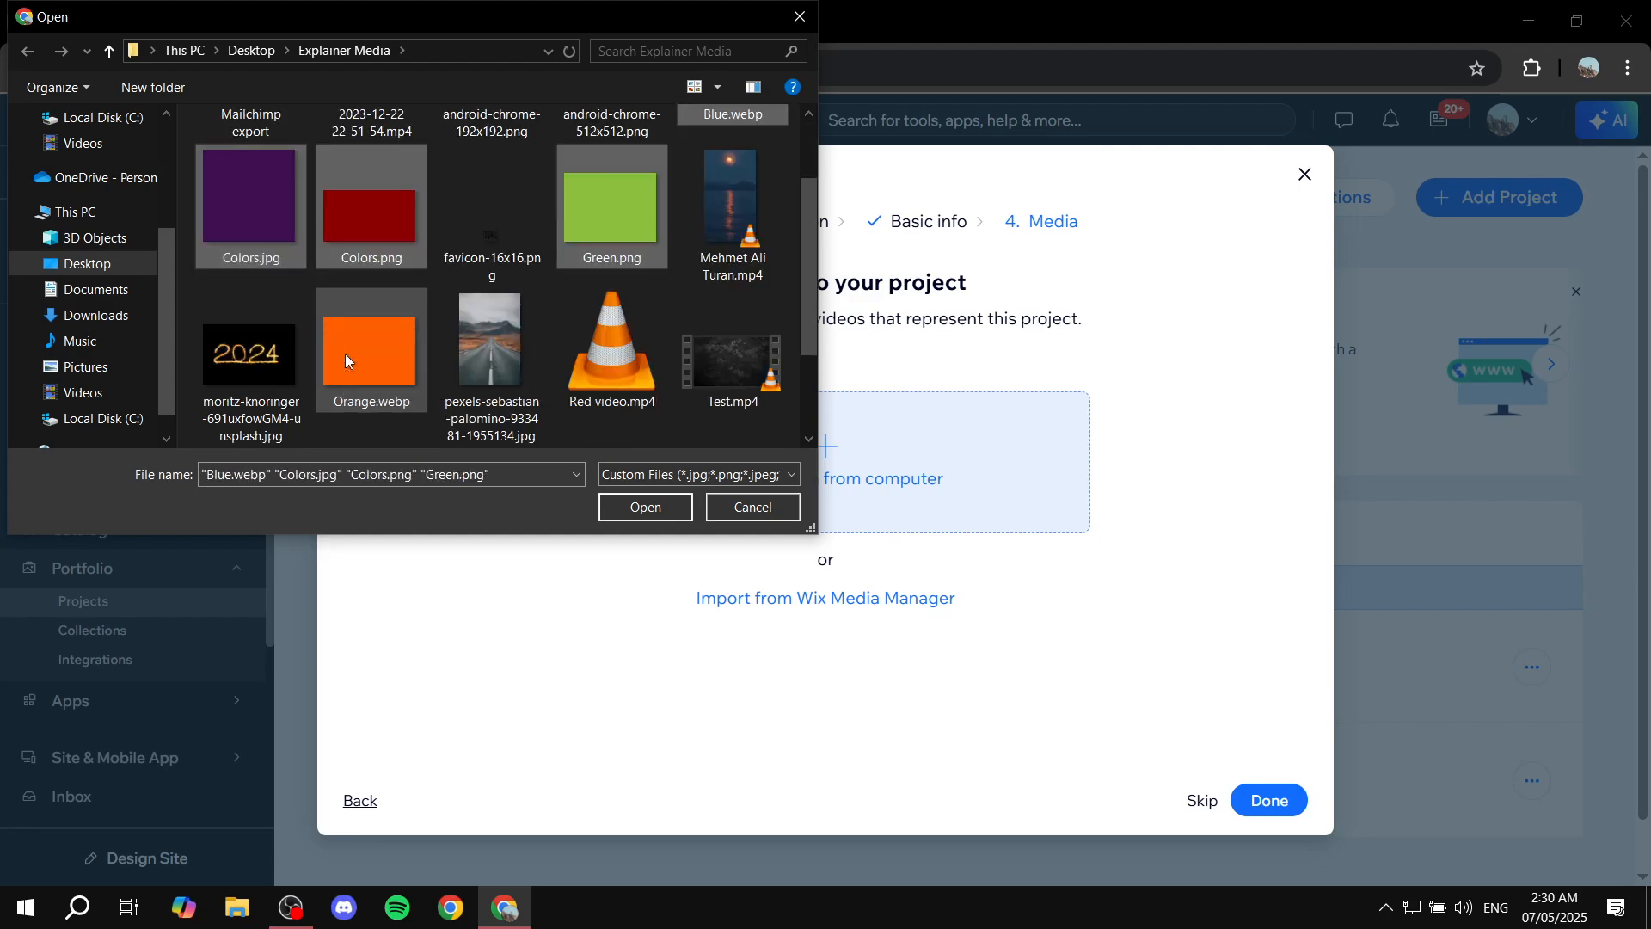
{"action": "left_click", "coordinate": [344, 354], "text": "ctrl"}
{"action": "scroll", "coordinate": [364, 327], "scroll_direction": "down", "scroll_amount": 1}
{"action": "left_click", "coordinate": [380, 385], "text": "ctrl"}
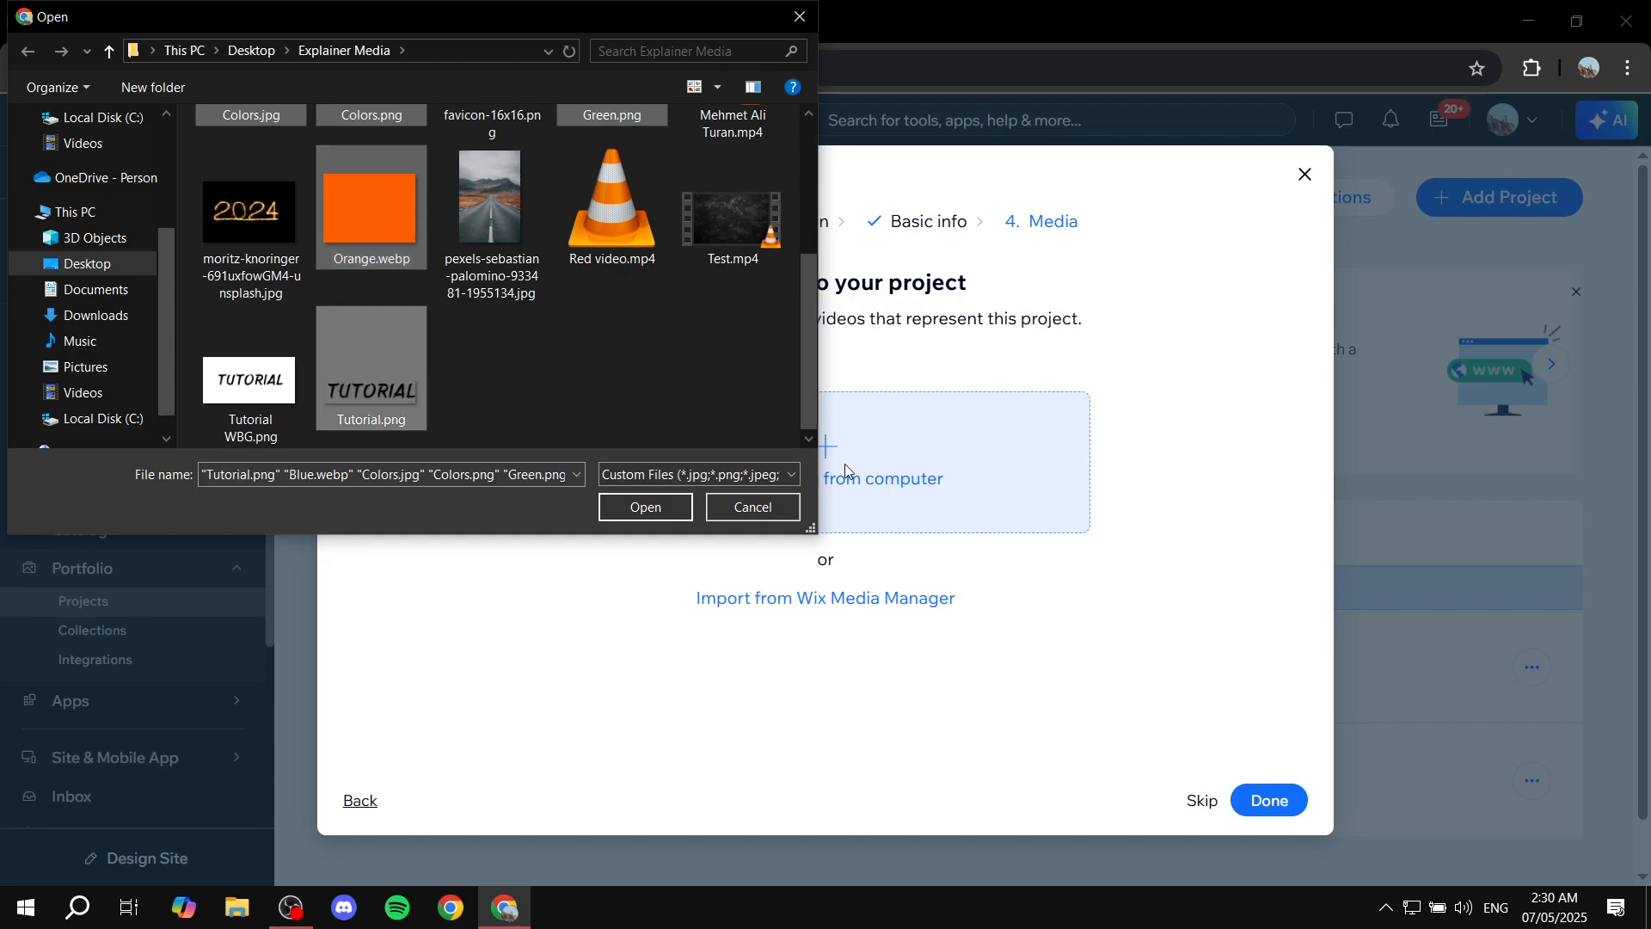
{"action": "left_click", "coordinate": [654, 507]}
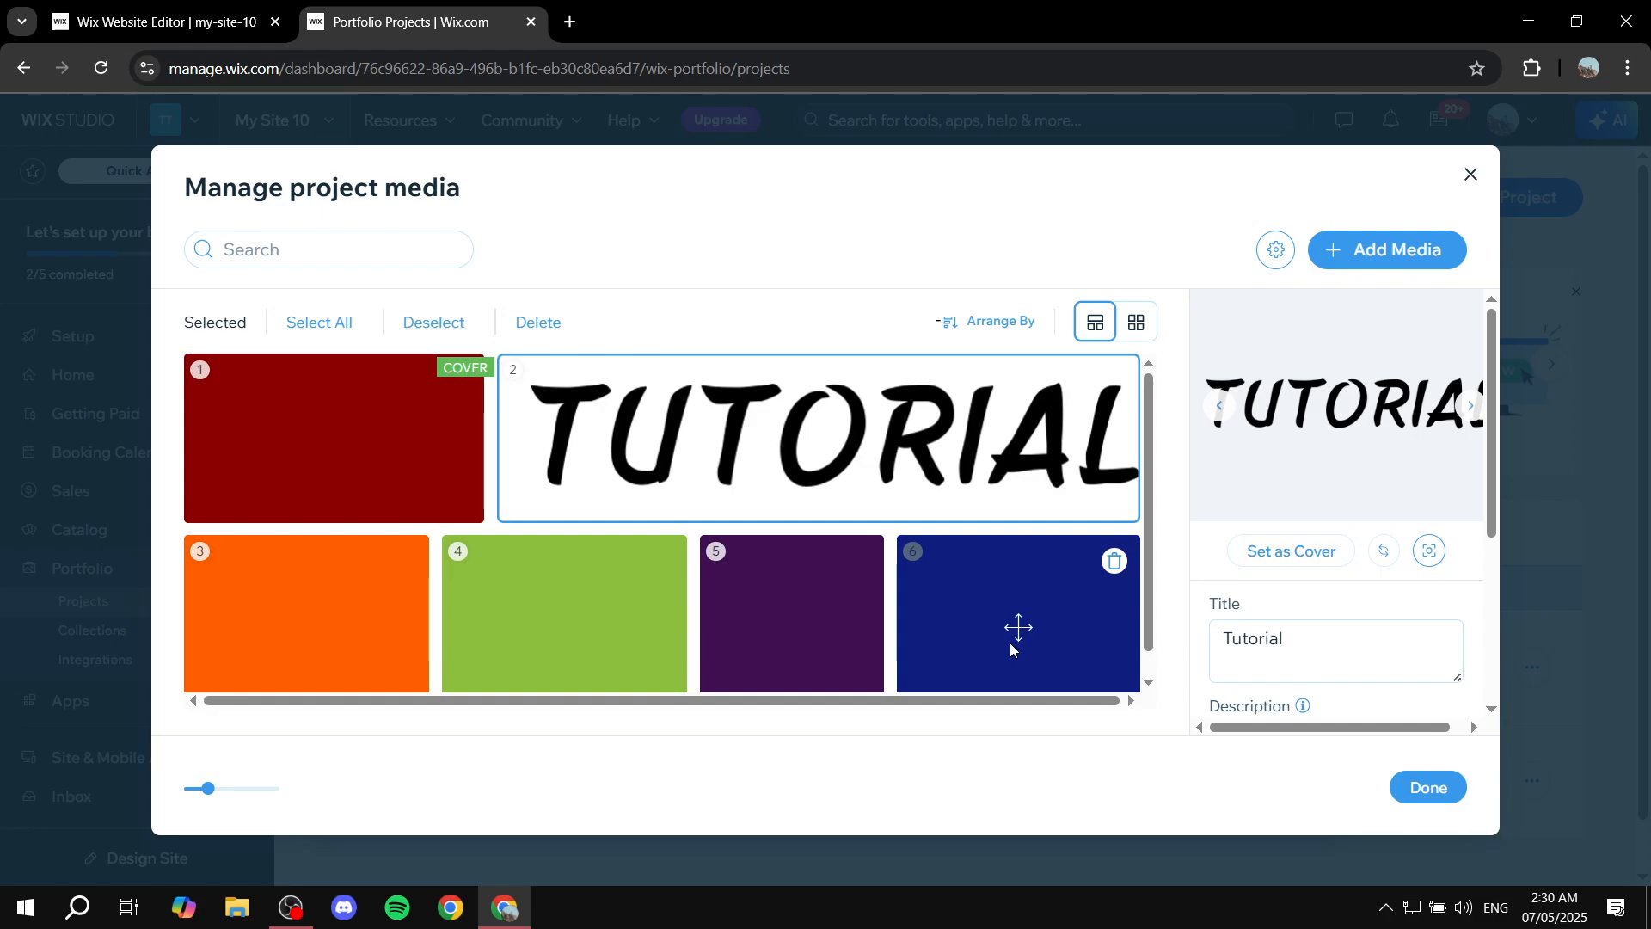
Reorder the project media so the blue image sits first as the cover.
{"action": "left_click_drag", "start_coordinate": [1018, 633], "coordinate": [340, 437]}
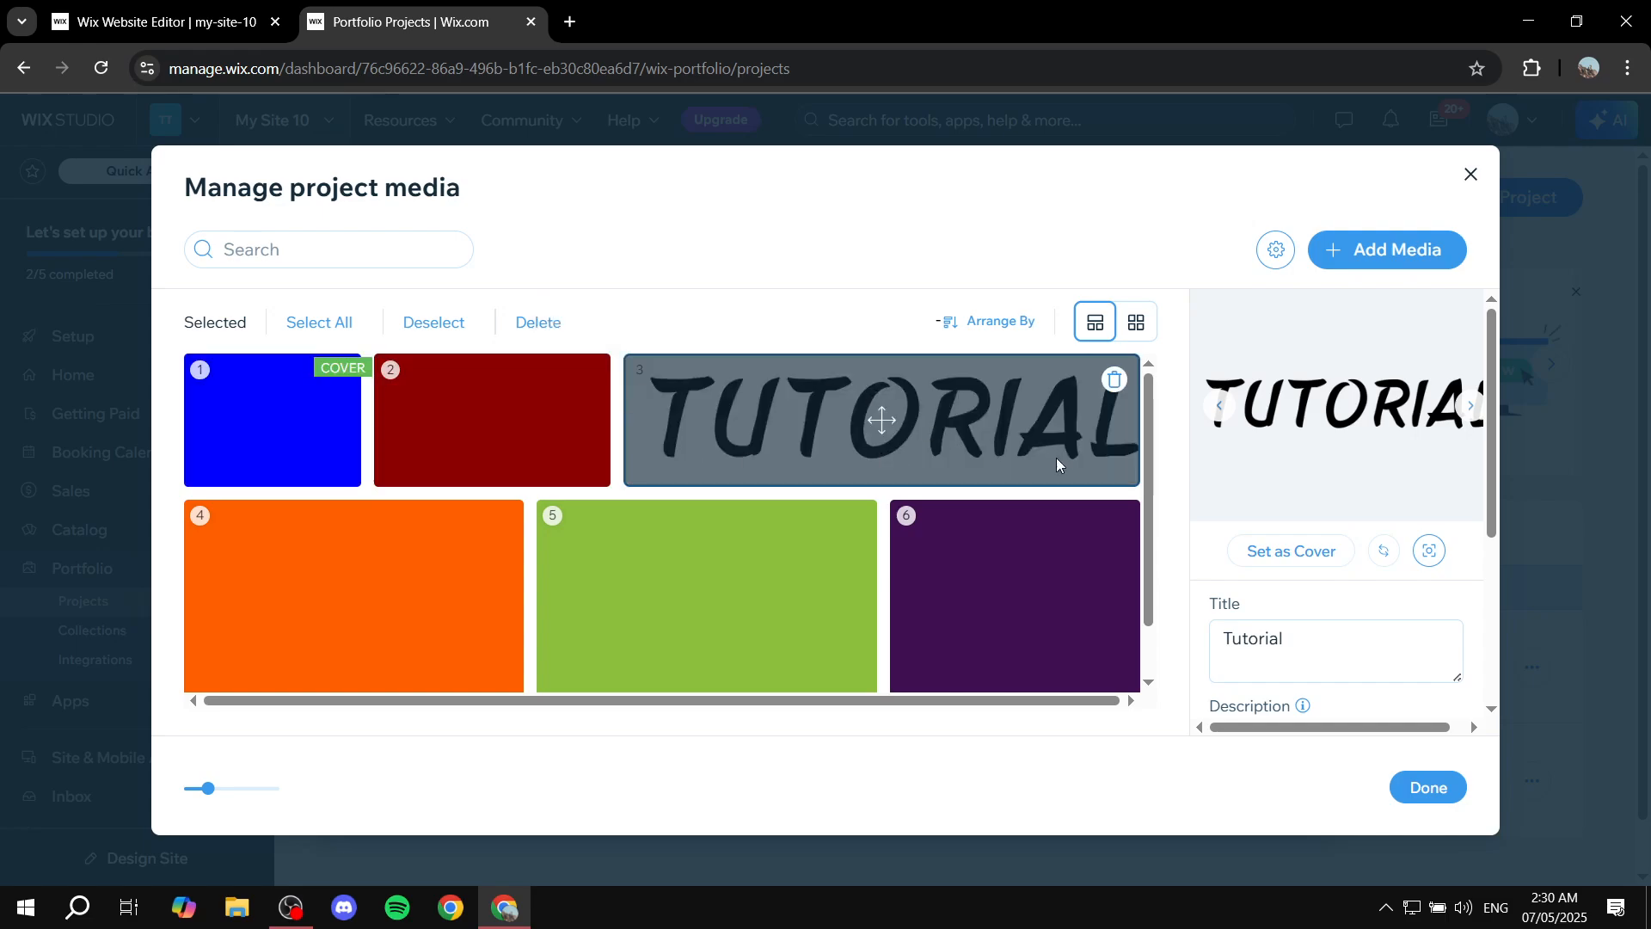
{"action": "left_click", "coordinate": [501, 436]}
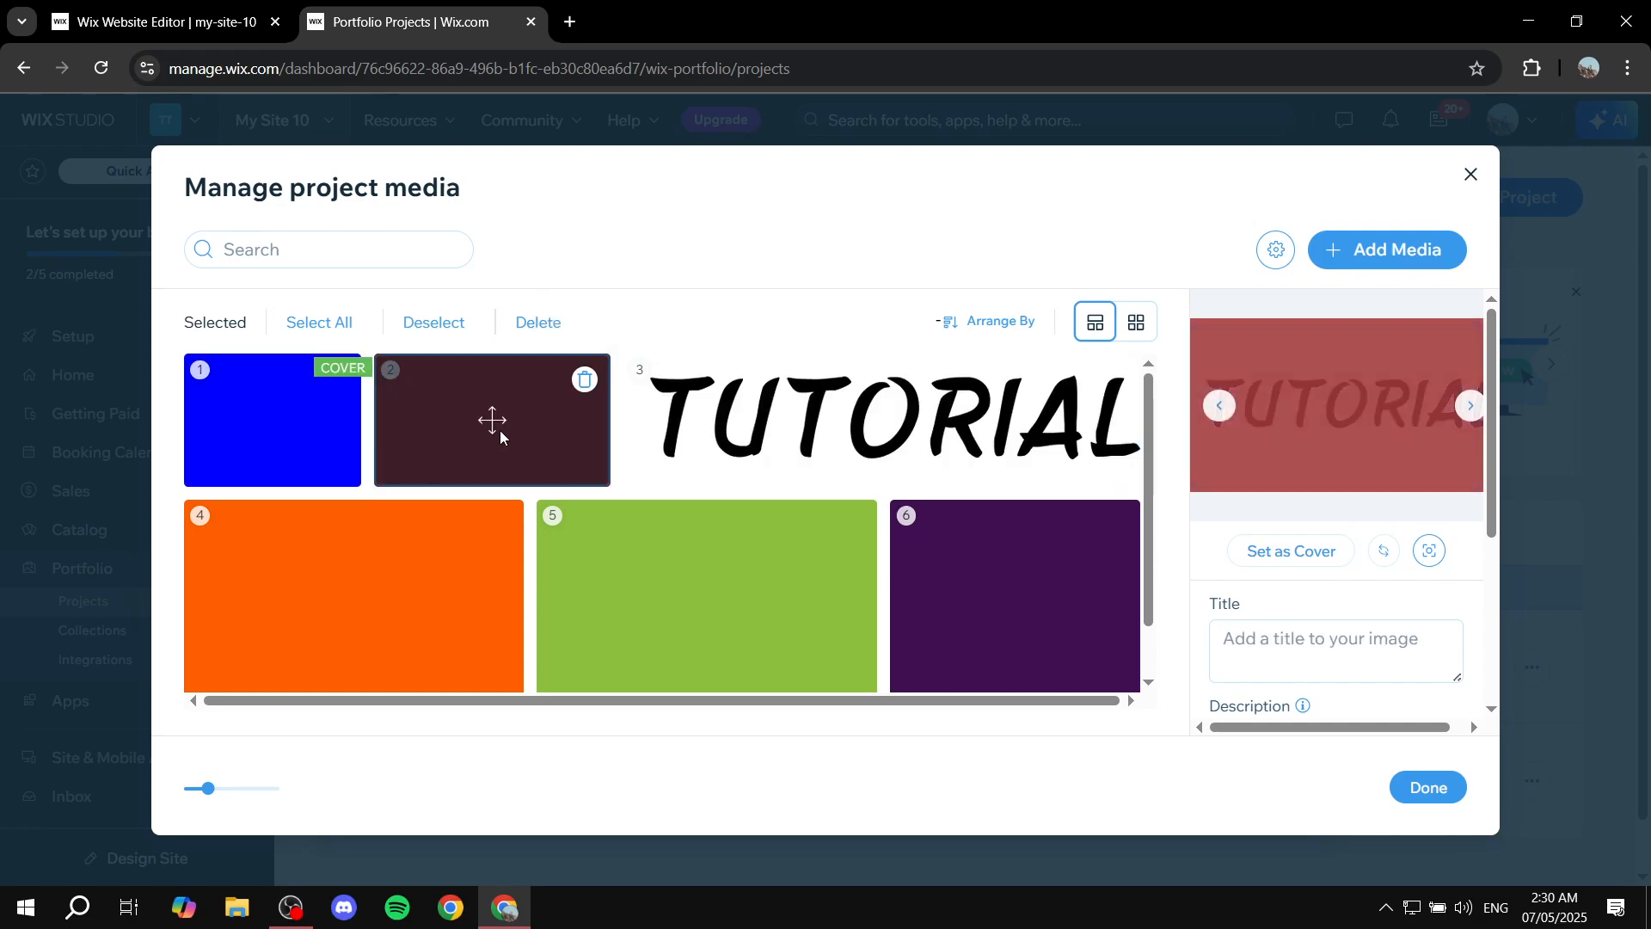
{"action": "left_click", "coordinate": [272, 420]}
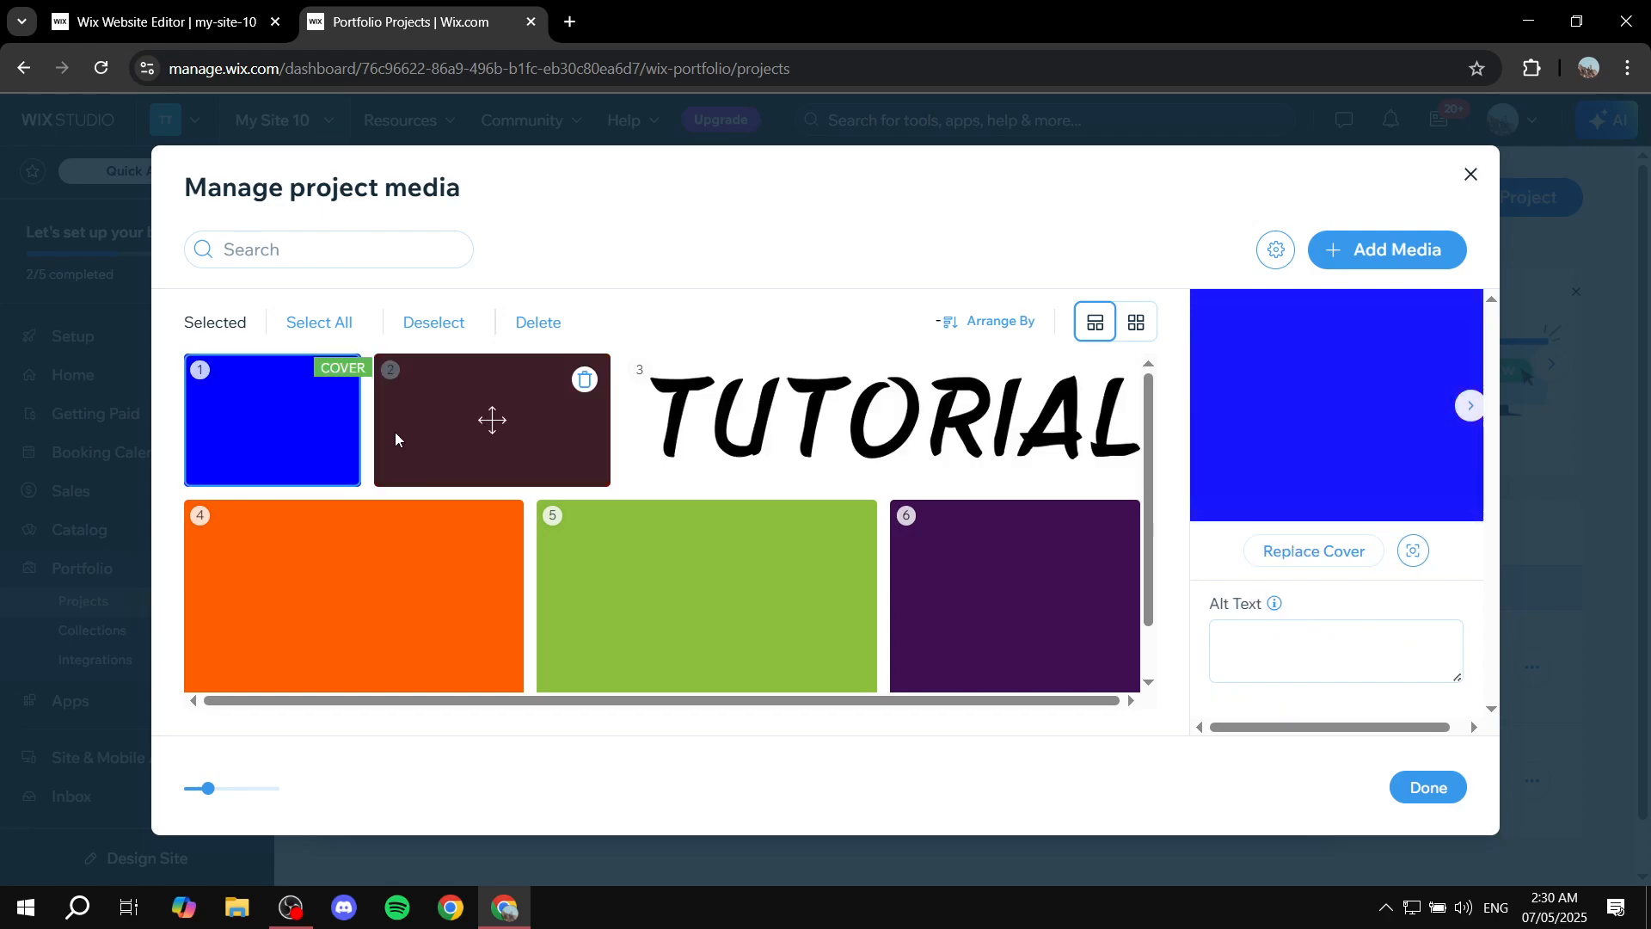
{"action": "left_click", "coordinate": [471, 459]}
Examine the selected image's title, description, alt text and link options without adding anything.
{"action": "scroll", "coordinate": [1349, 583], "scroll_direction": "down", "scroll_amount": 3}
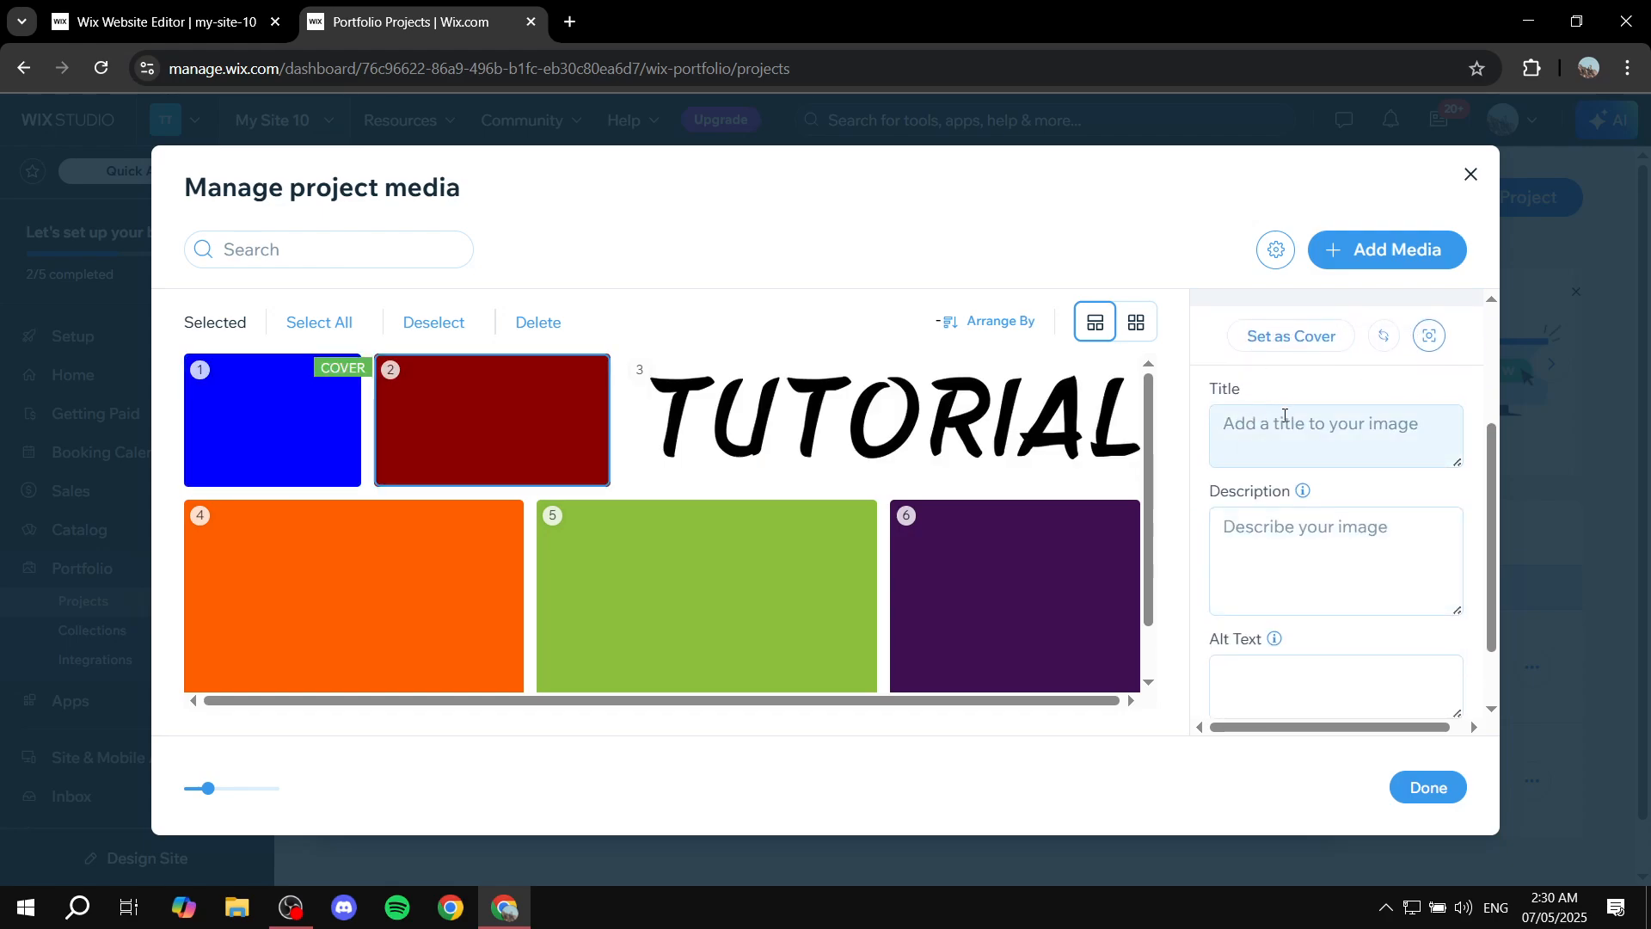
{"action": "scroll", "coordinate": [1299, 435], "scroll_direction": "down", "scroll_amount": 2}
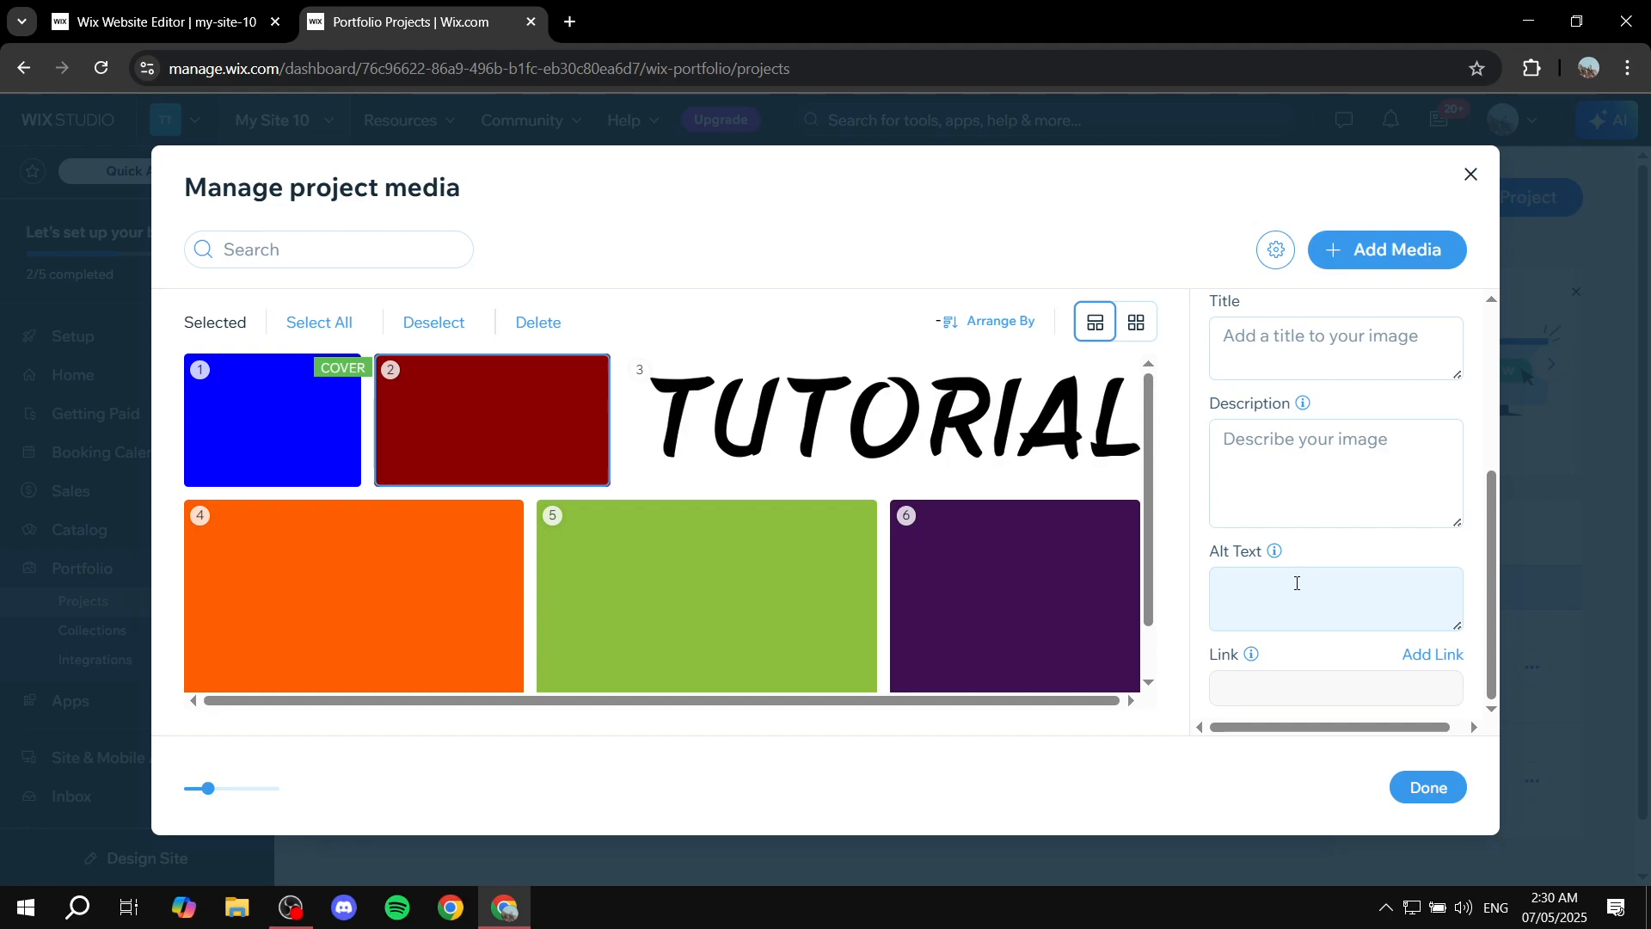
{"action": "left_click", "coordinate": [1297, 583]}
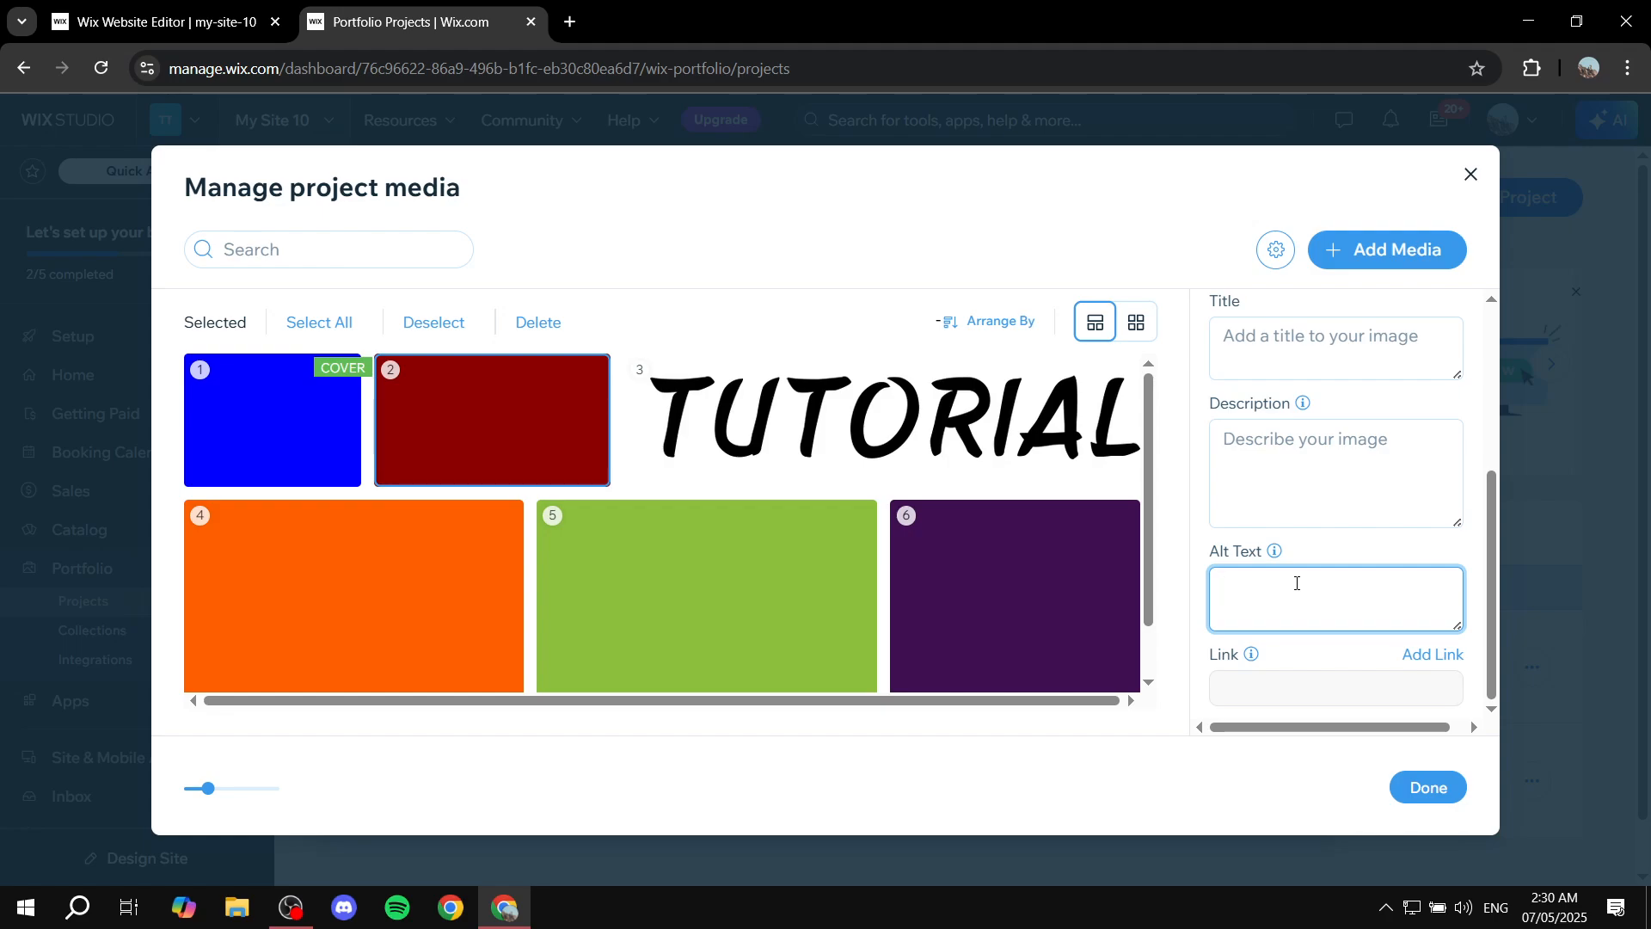
{"action": "left_click", "coordinate": [1261, 698]}
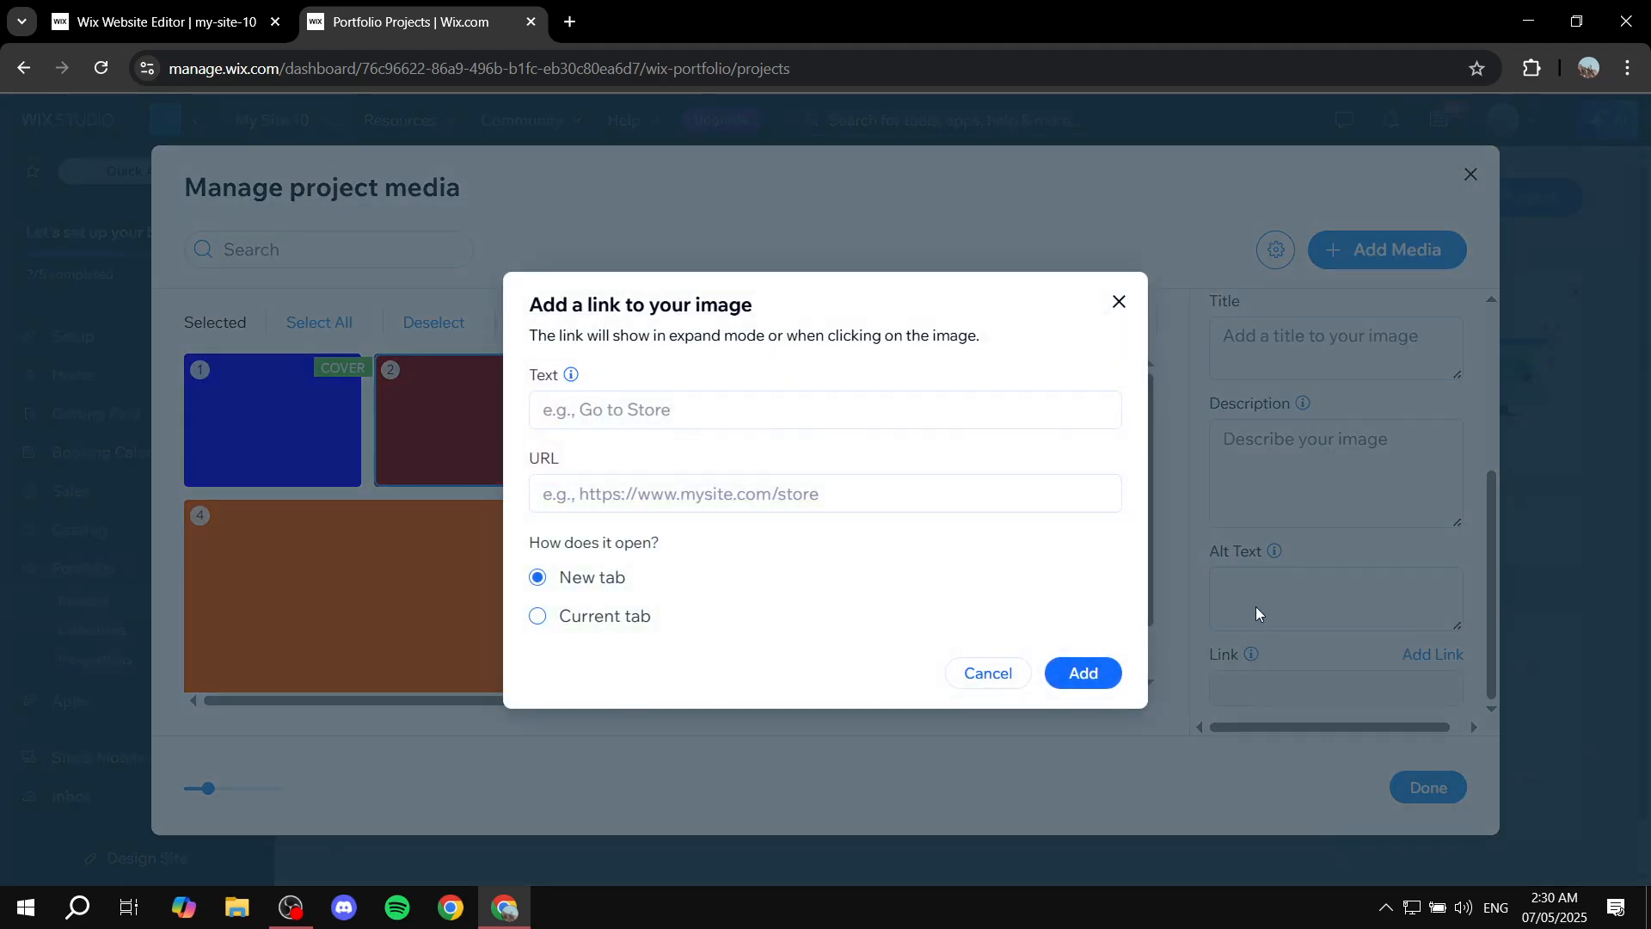
{"action": "left_click", "coordinate": [1116, 301]}
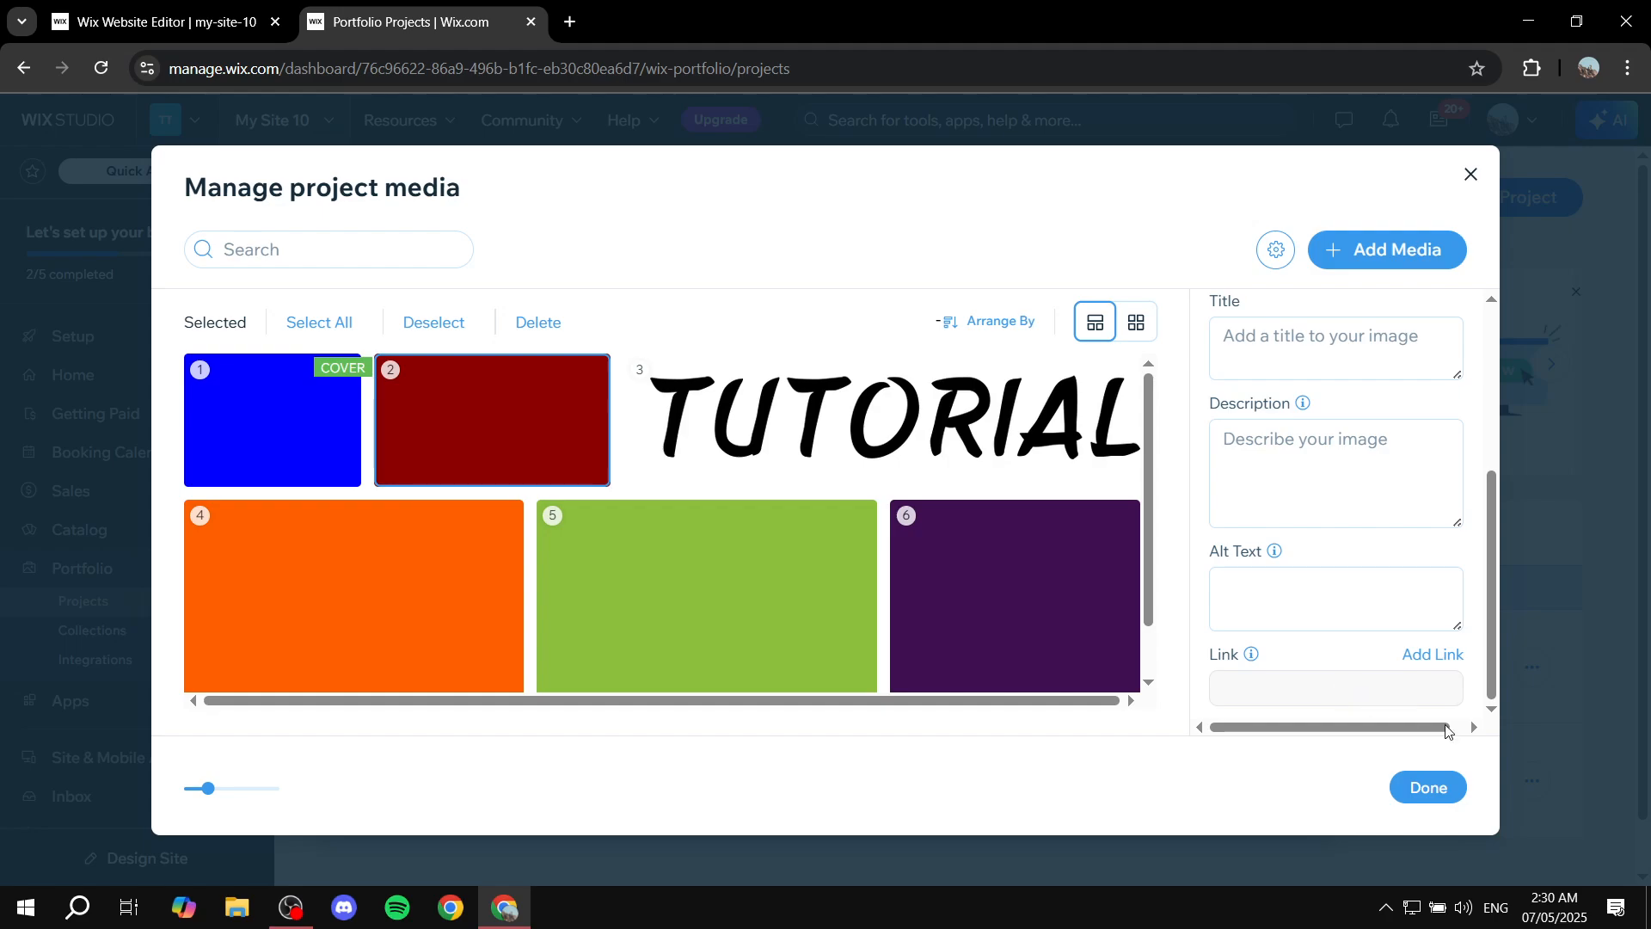
Confirm the project media, finish the project wizard and close the confirmation.
{"action": "left_click", "coordinate": [1429, 788]}
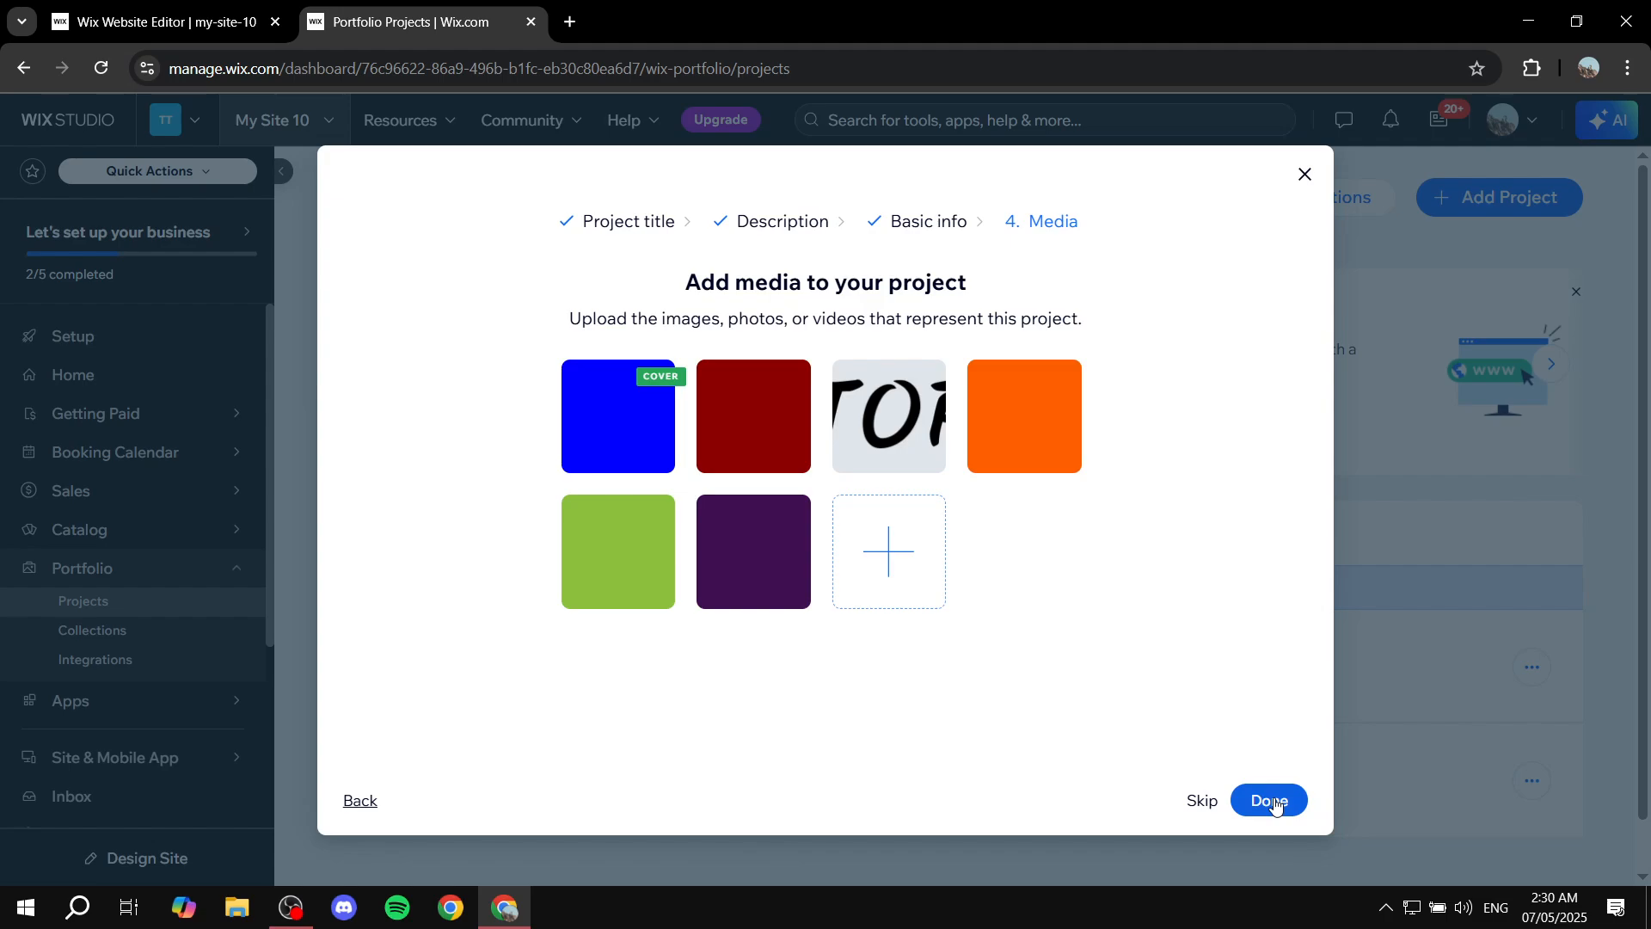
{"action": "left_click", "coordinate": [1271, 800]}
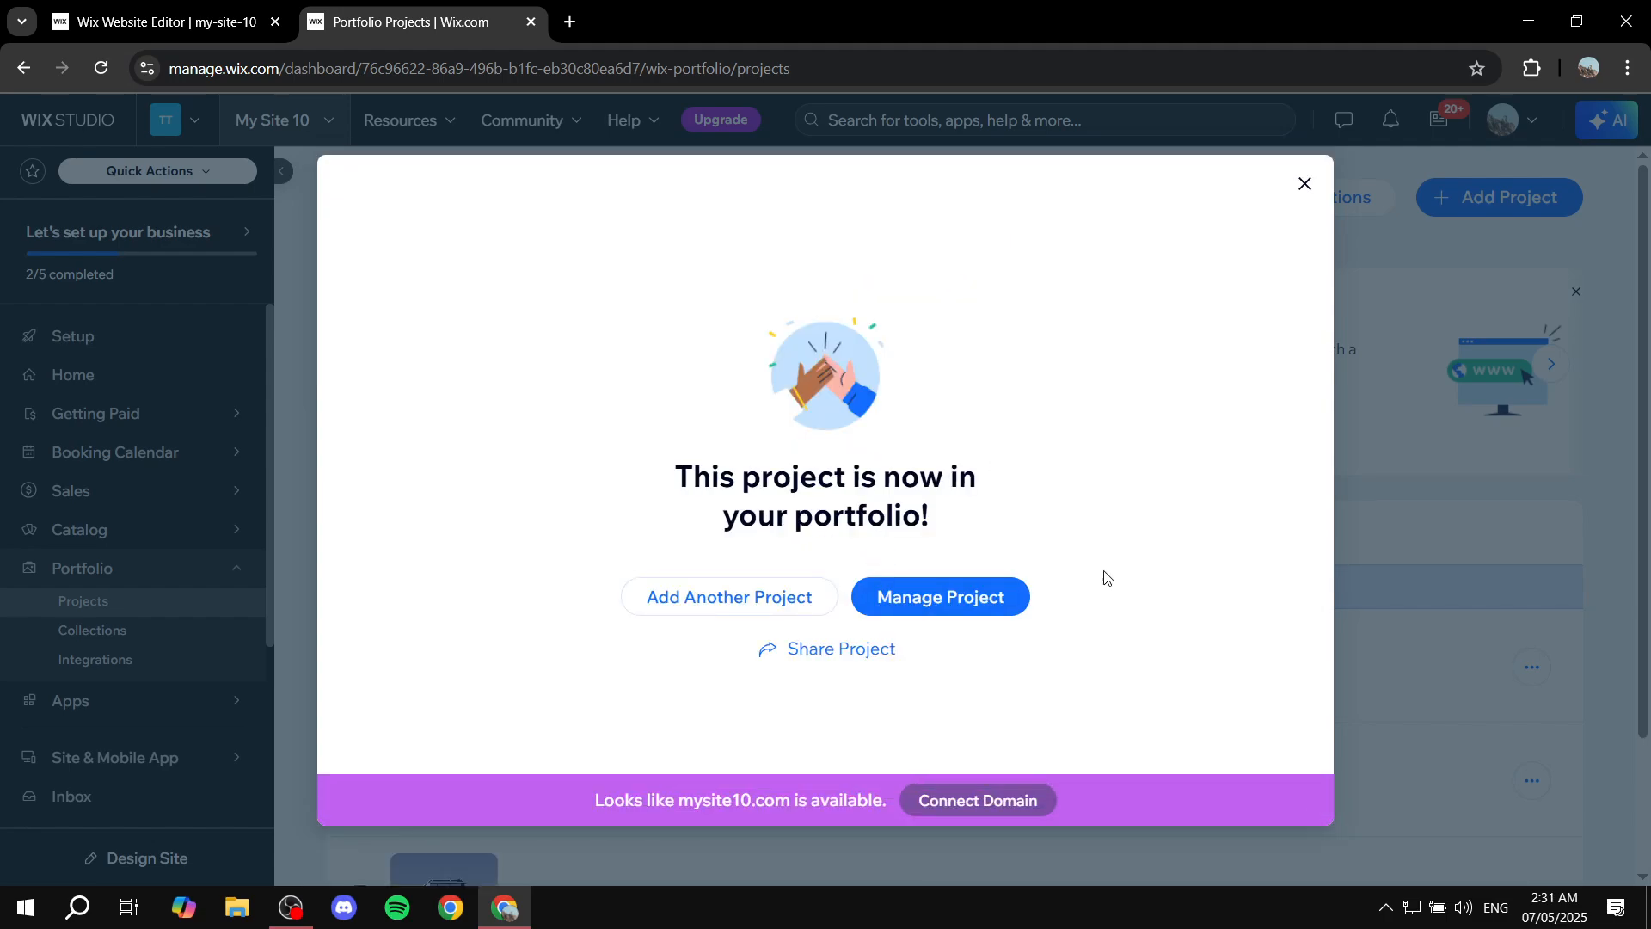
{"action": "left_click", "coordinate": [1307, 178]}
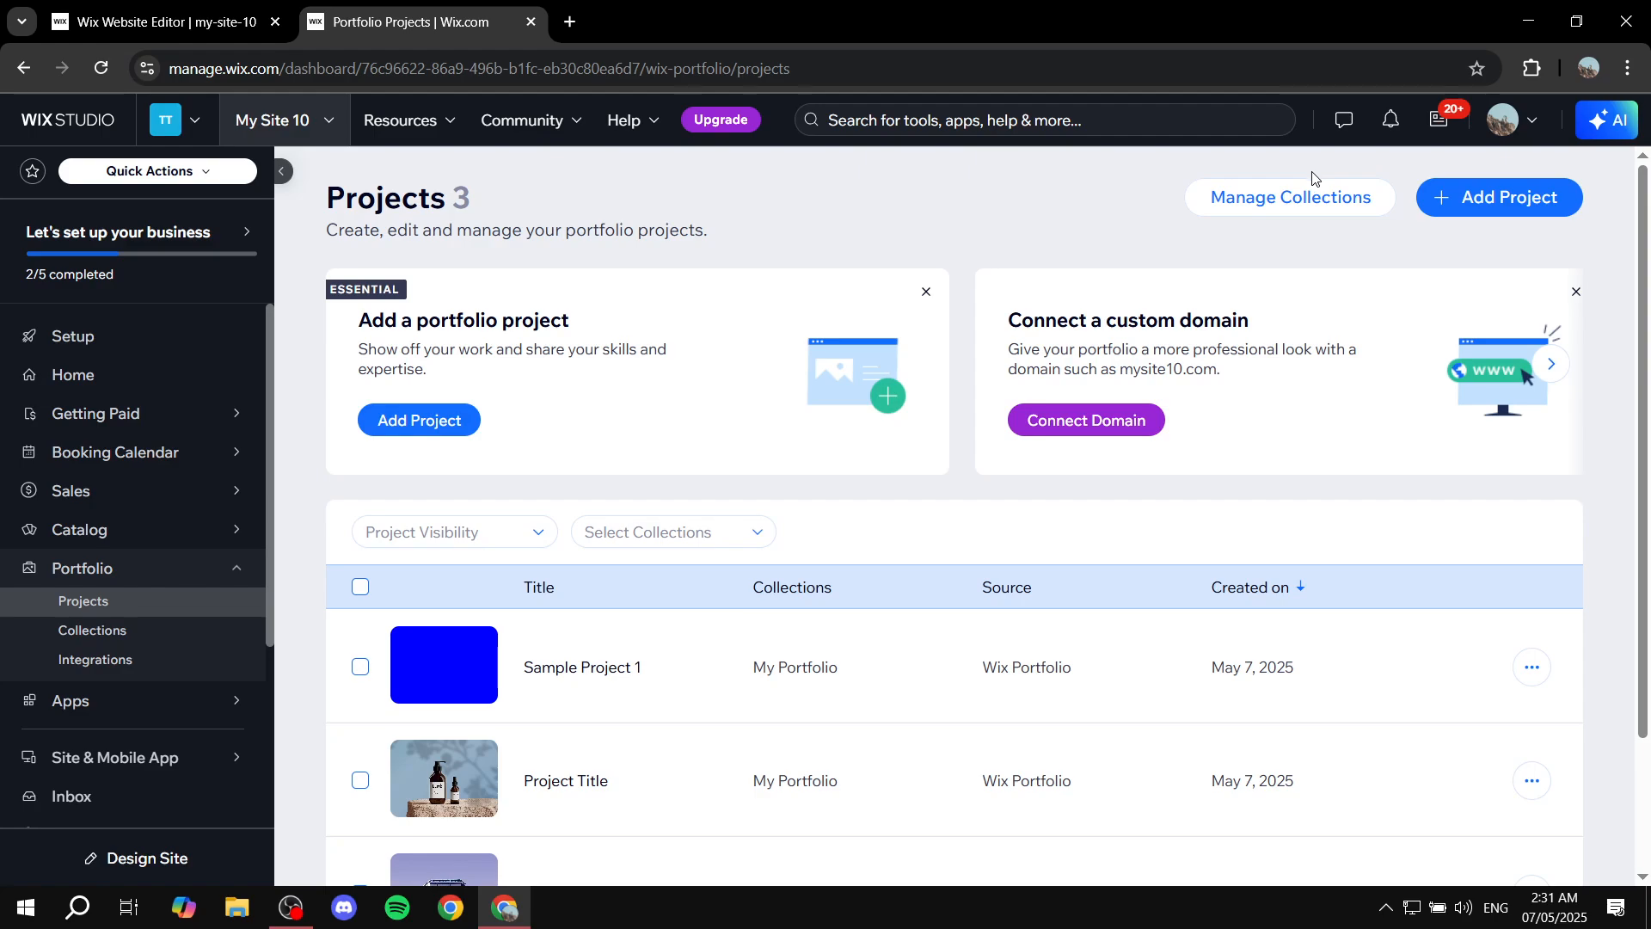
Create a new portfolio collection named "Collection test 1".
{"action": "left_click", "coordinate": [86, 634]}
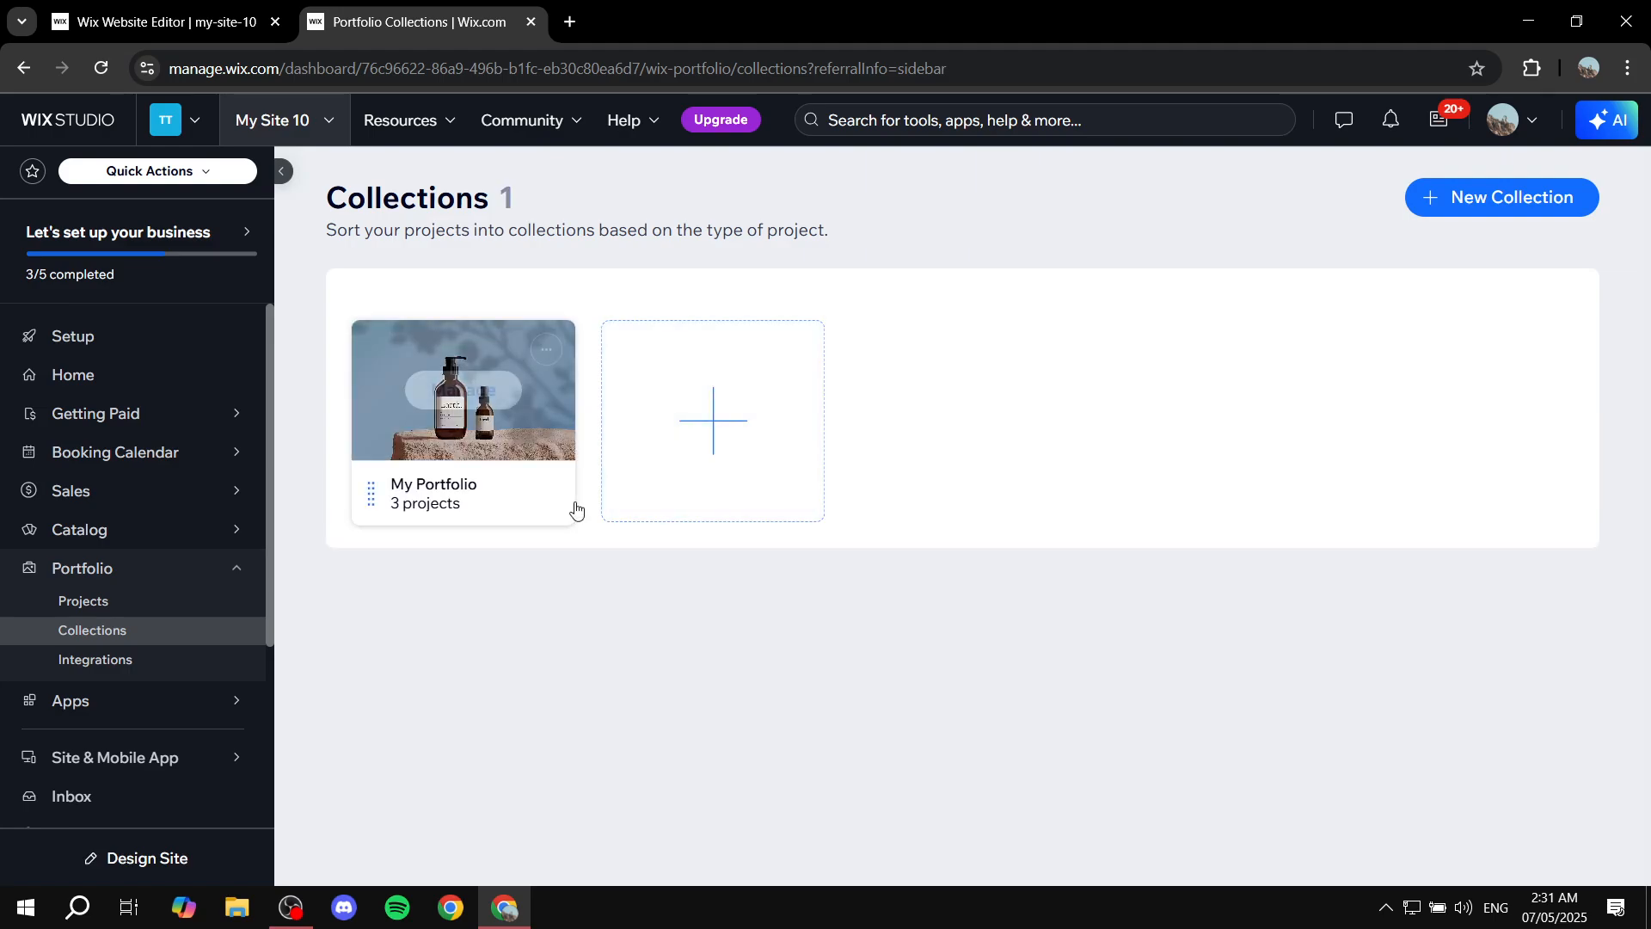
{"action": "left_click", "coordinate": [701, 379]}
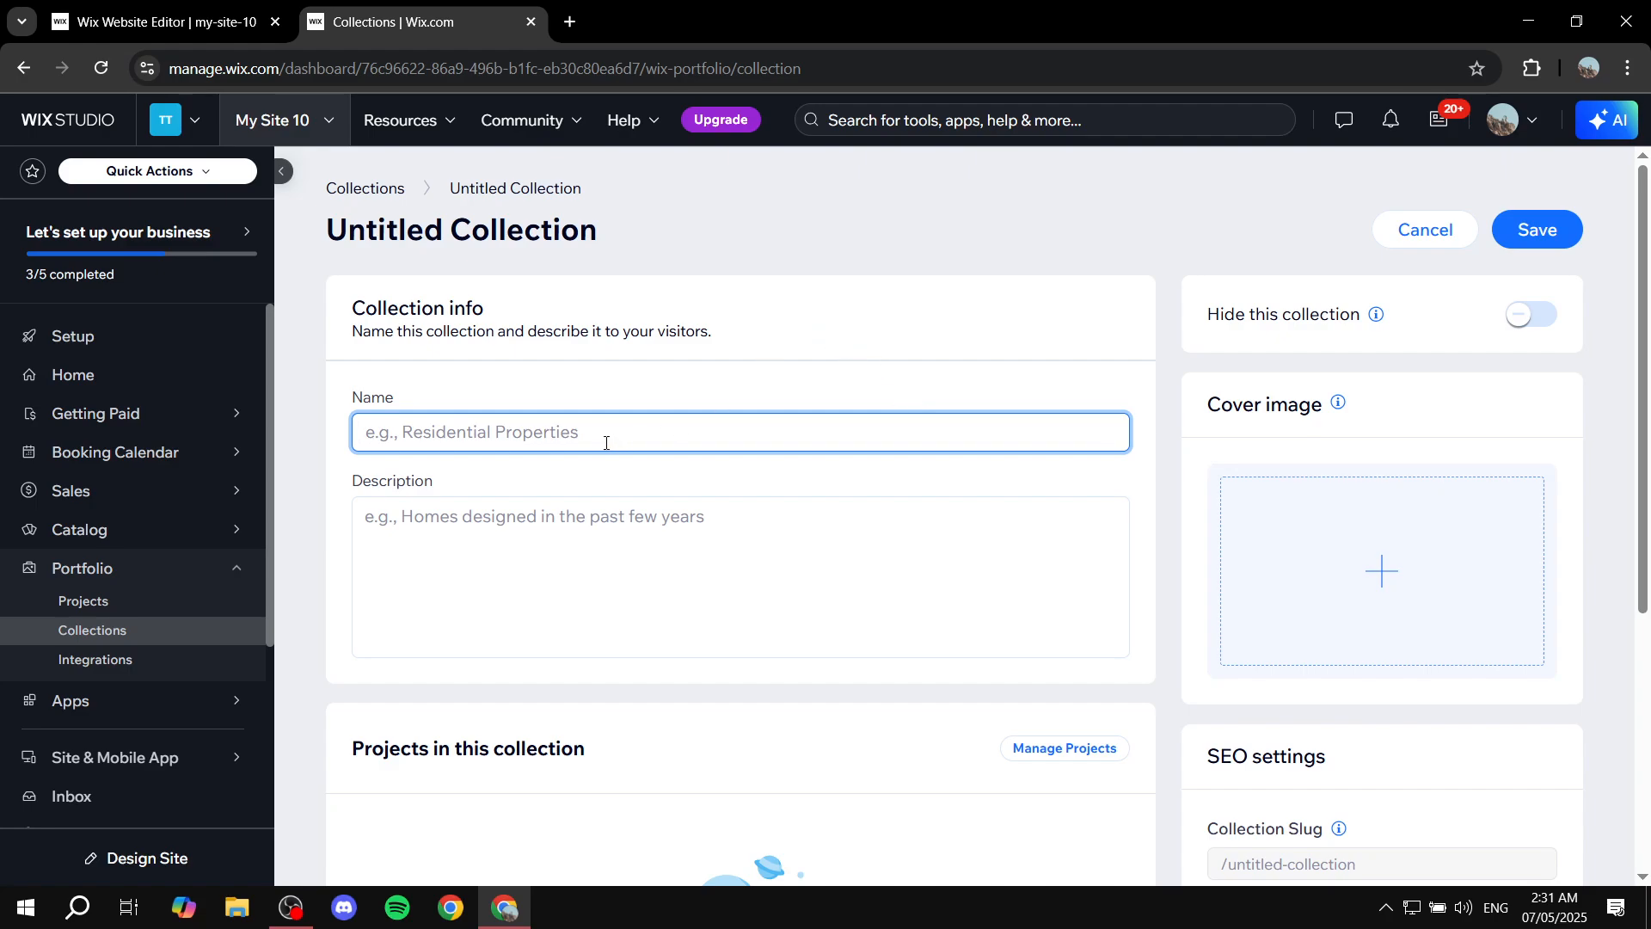
{"action": "type", "text": "Collecti"}
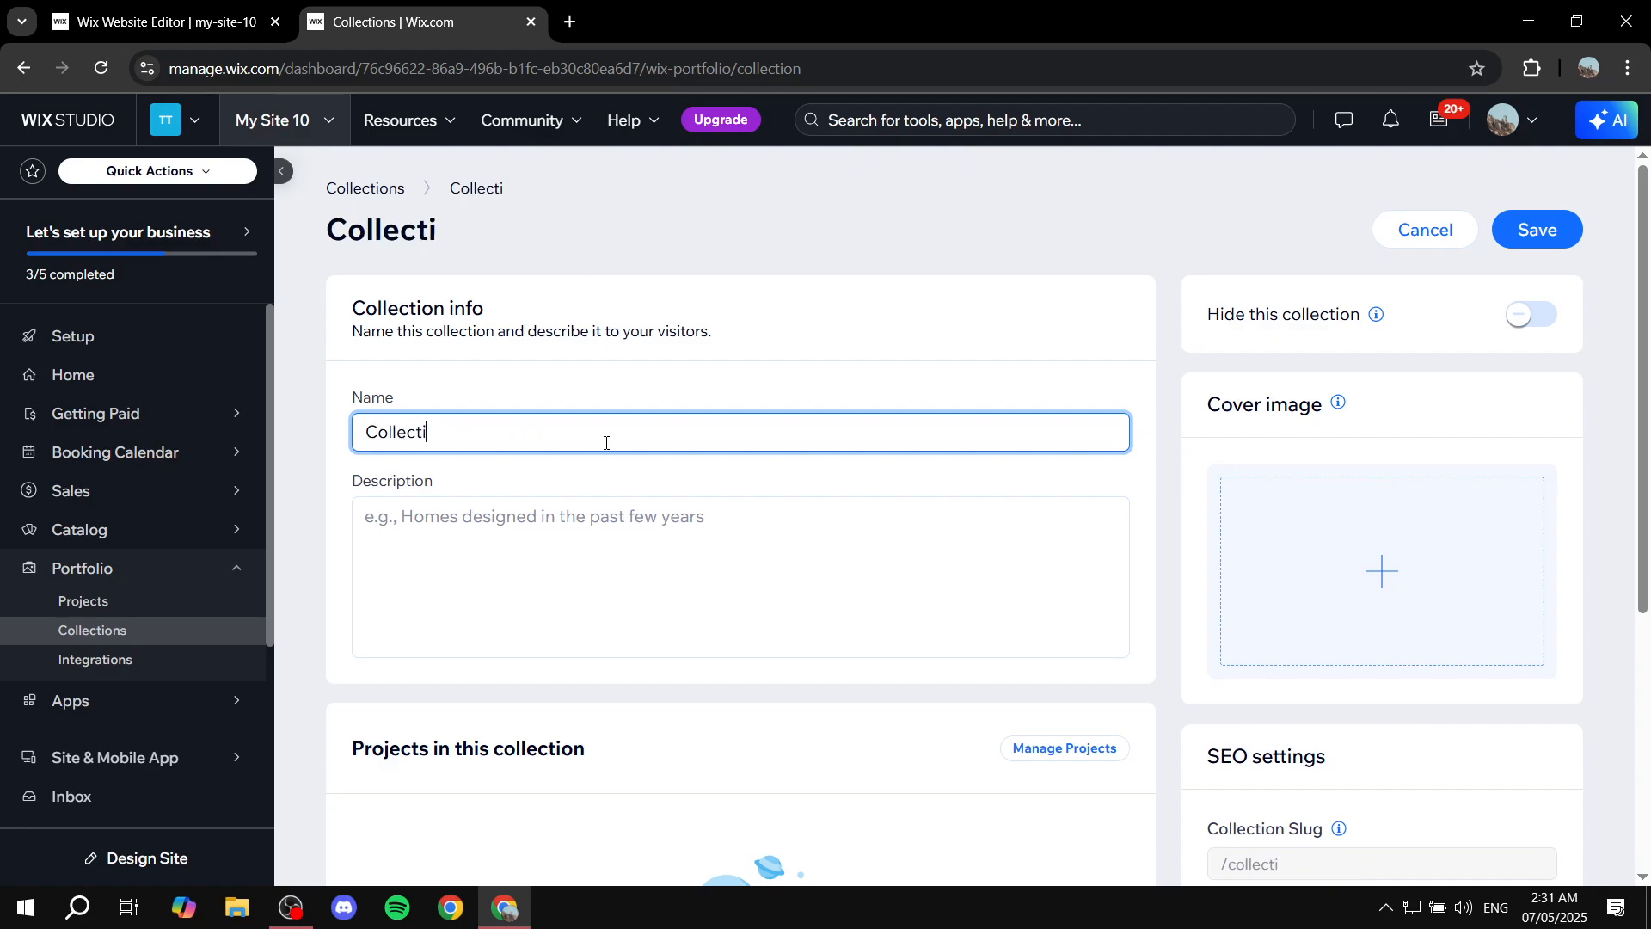
{"action": "type", "text": "on test 1"}
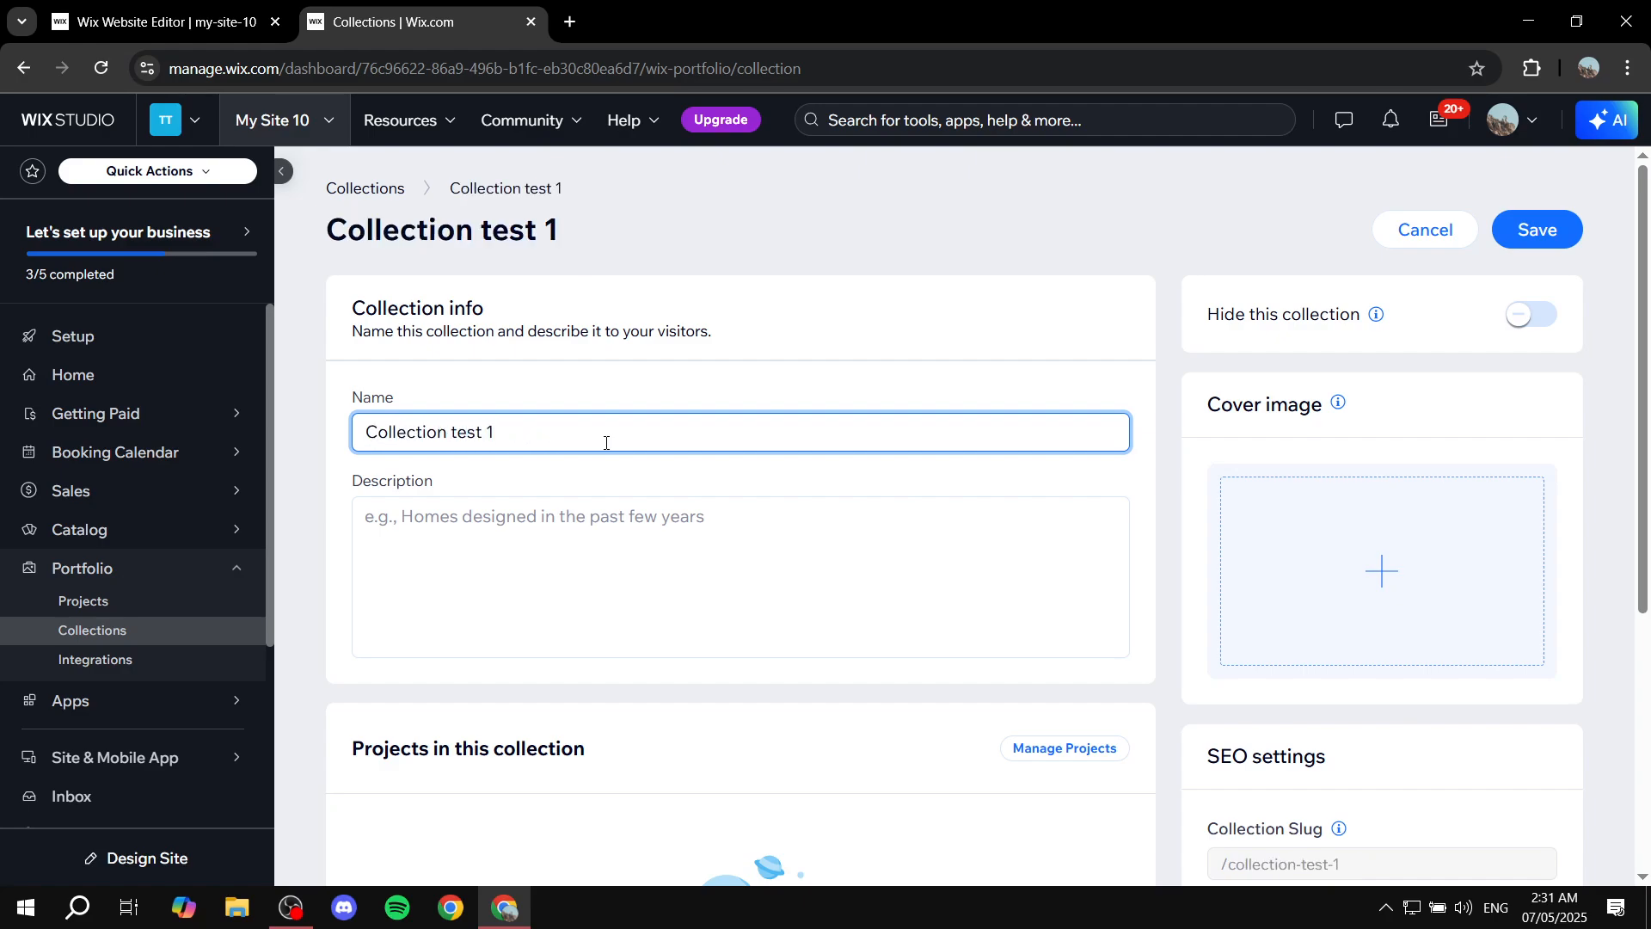
Choose a cover image for the collection from the portfolio's site files.
{"action": "left_click", "coordinate": [626, 514]}
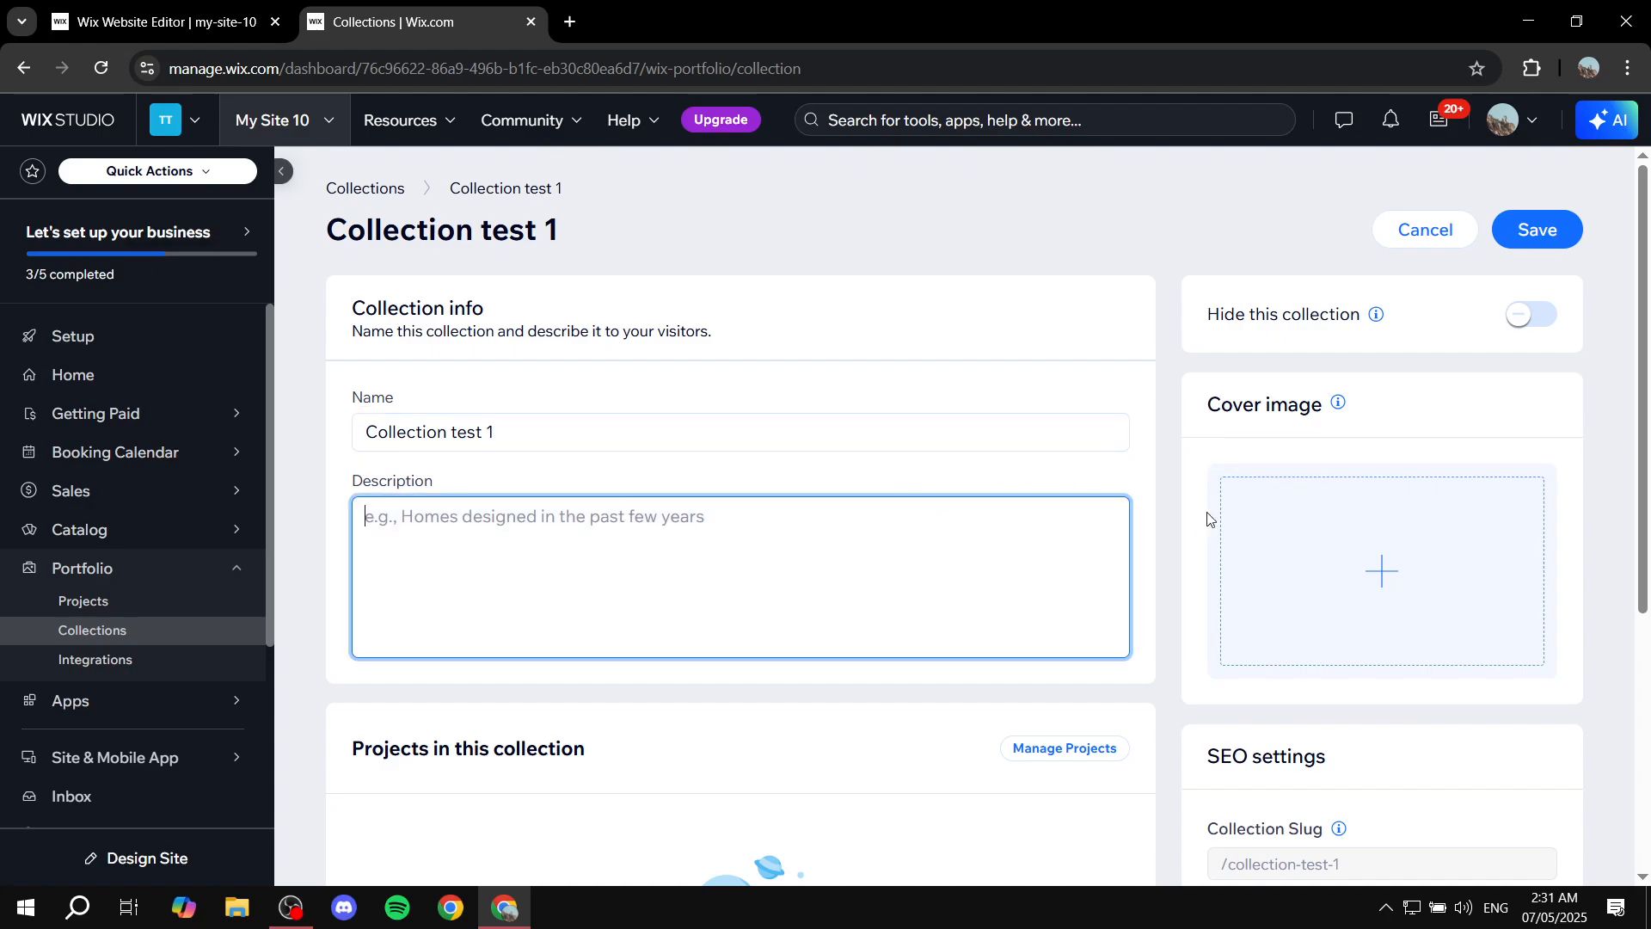
{"action": "left_click", "coordinate": [1337, 584]}
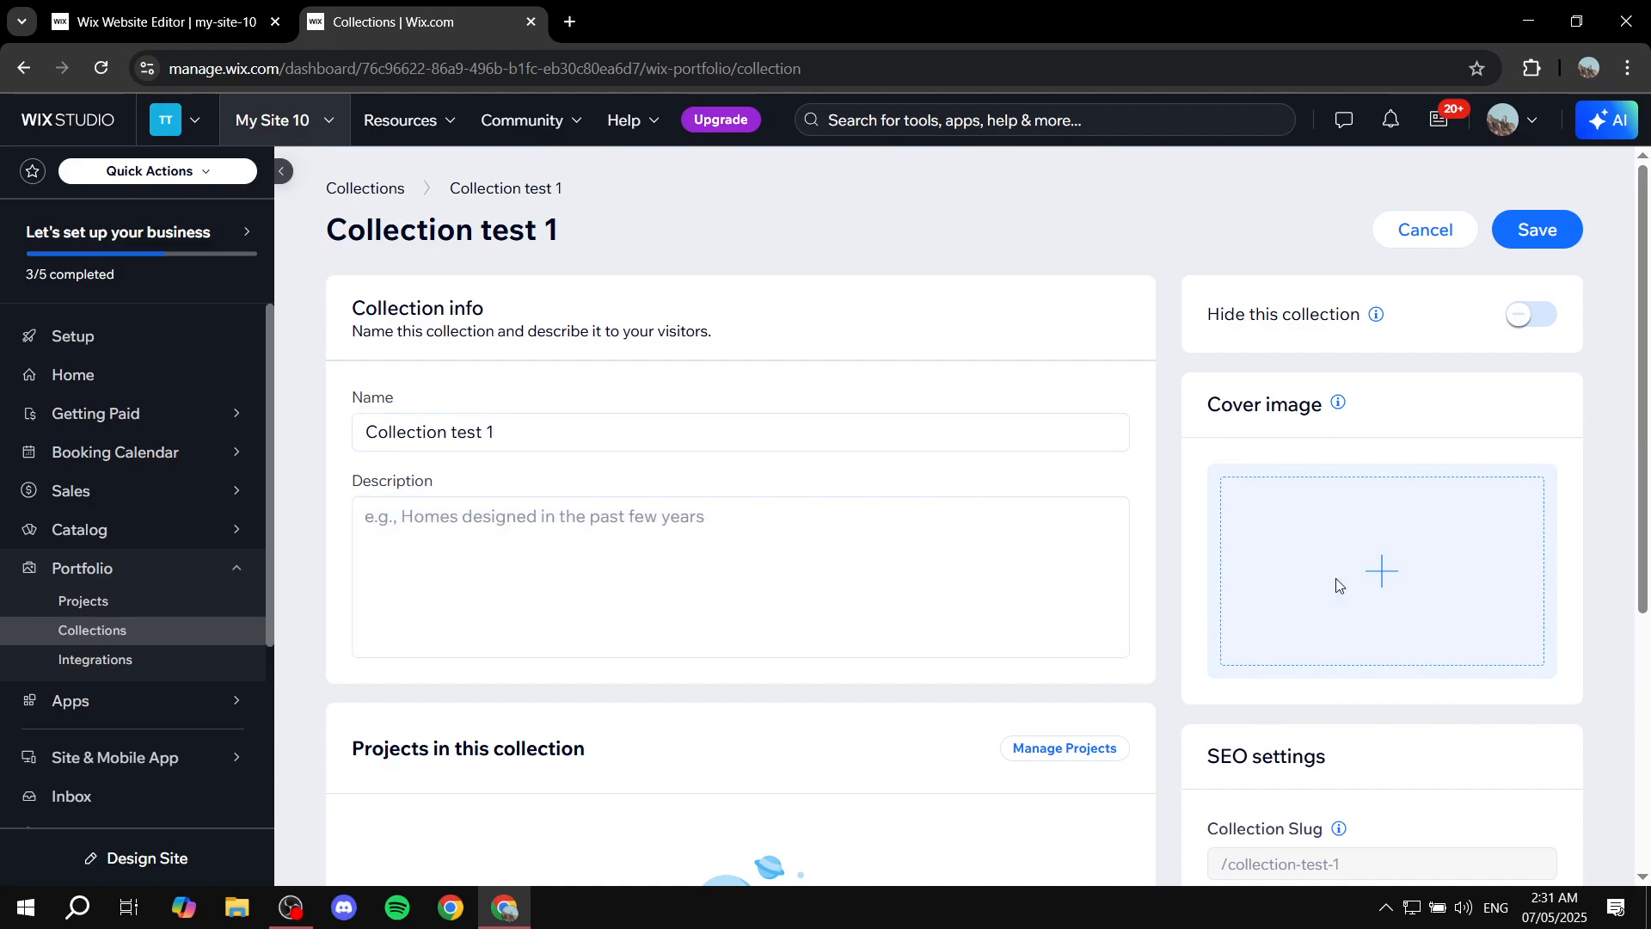
{"action": "left_click", "coordinate": [1337, 585]}
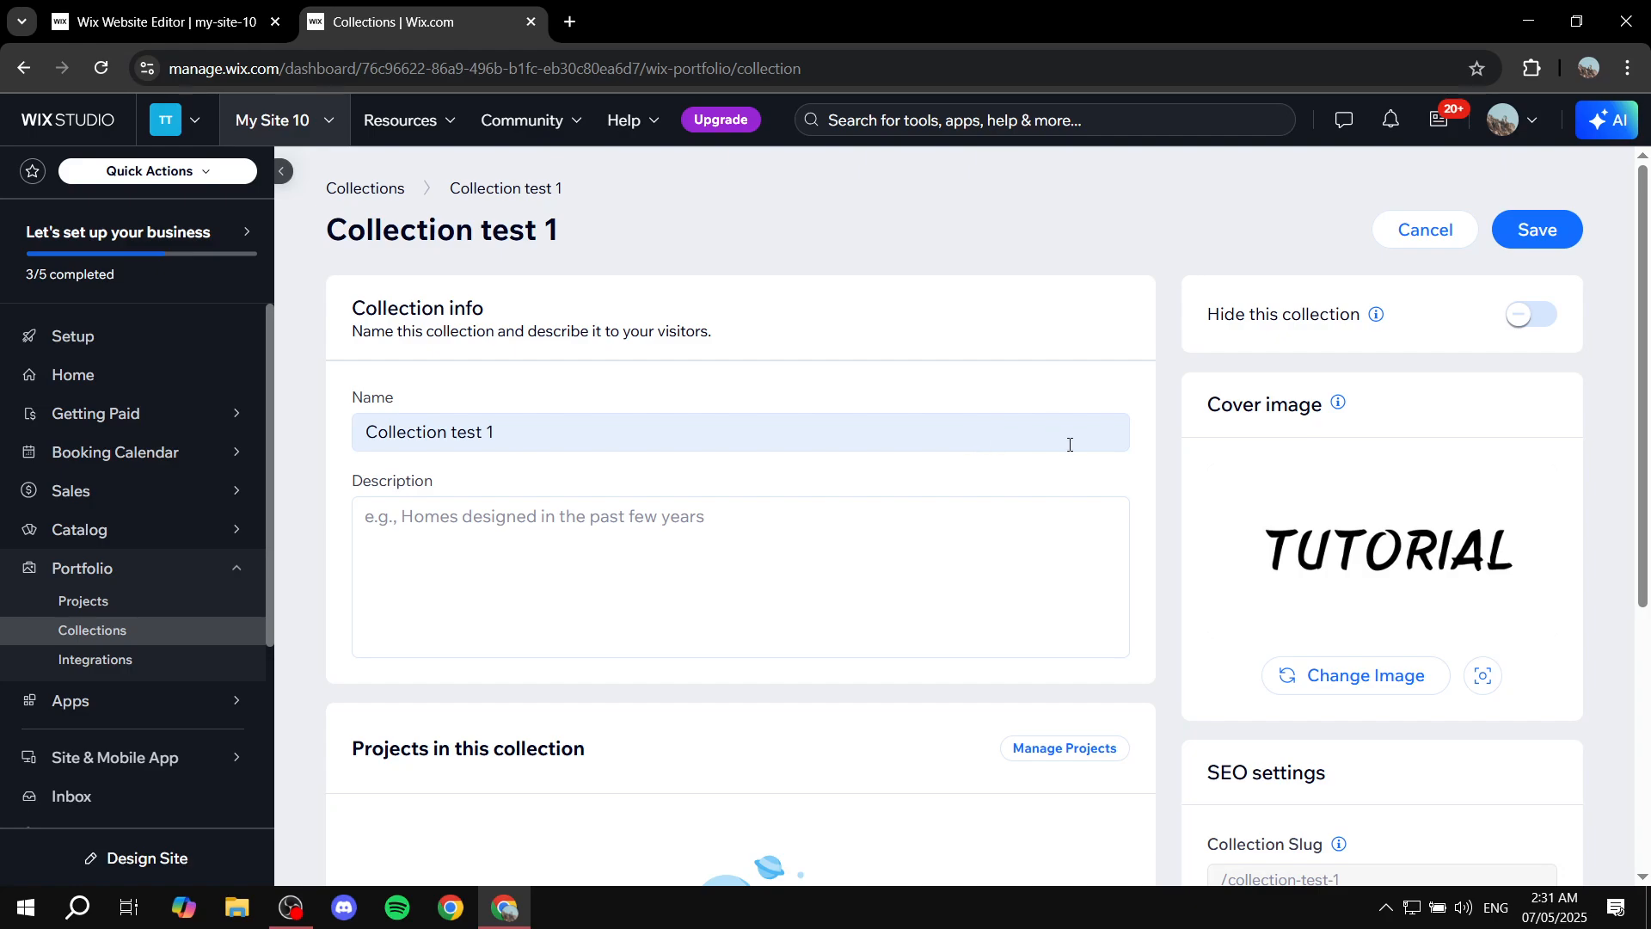
{"action": "scroll", "coordinate": [986, 494], "scroll_direction": "down", "scroll_amount": 5}
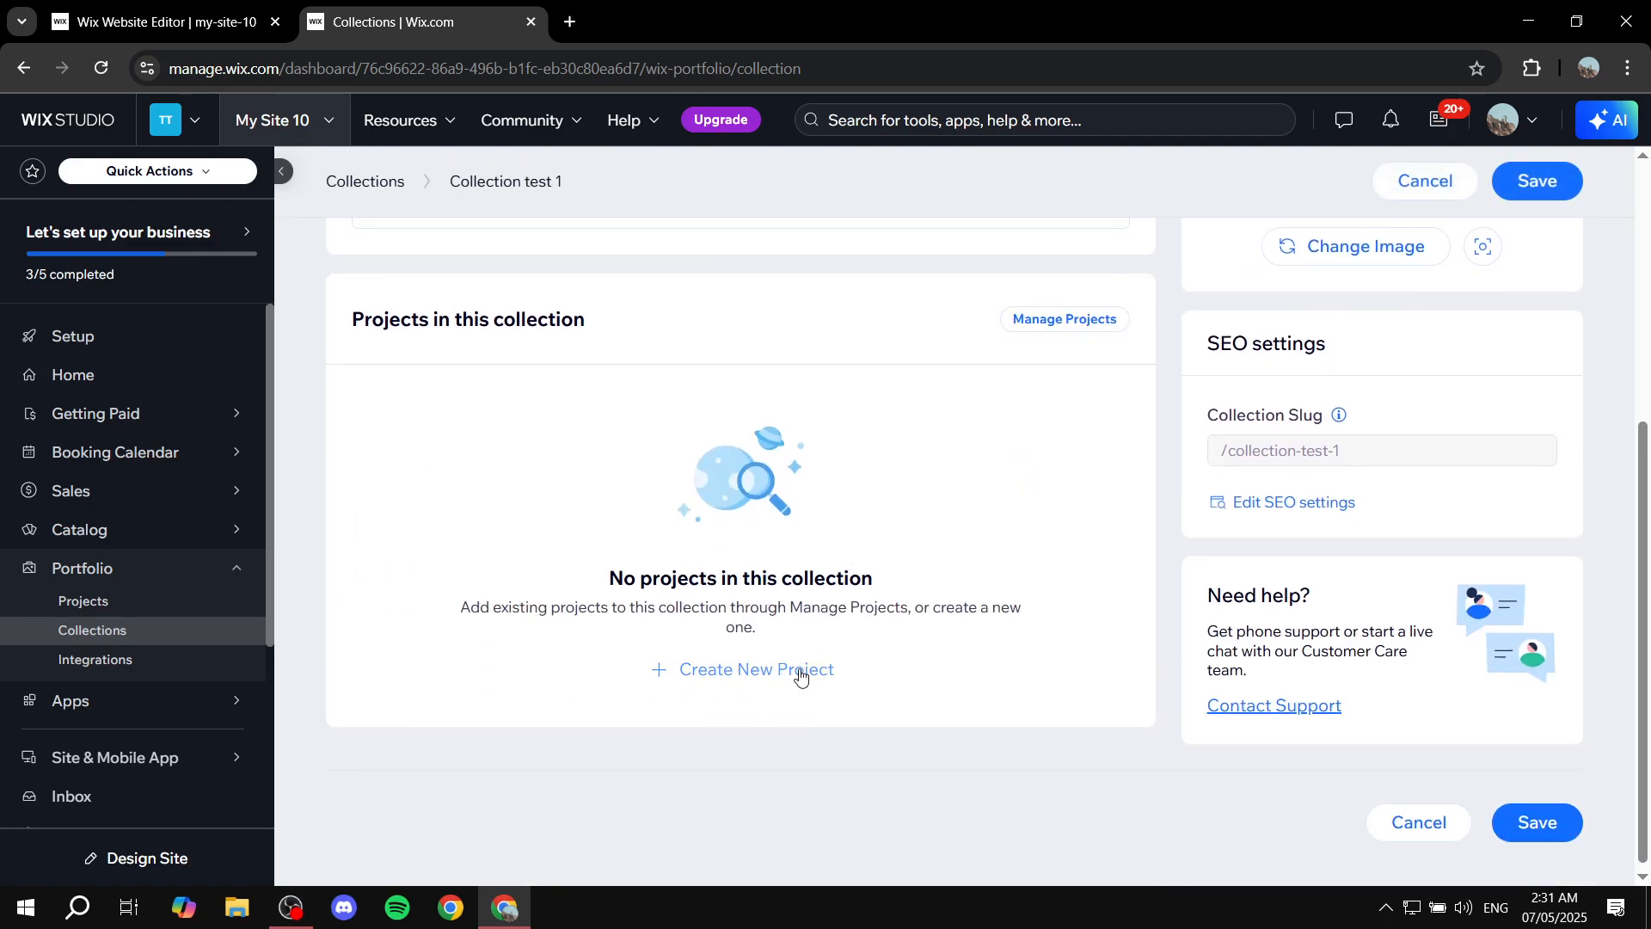
Add Sample Project 1 and the first Project Title project to the collection.
{"action": "left_click", "coordinate": [1068, 325]}
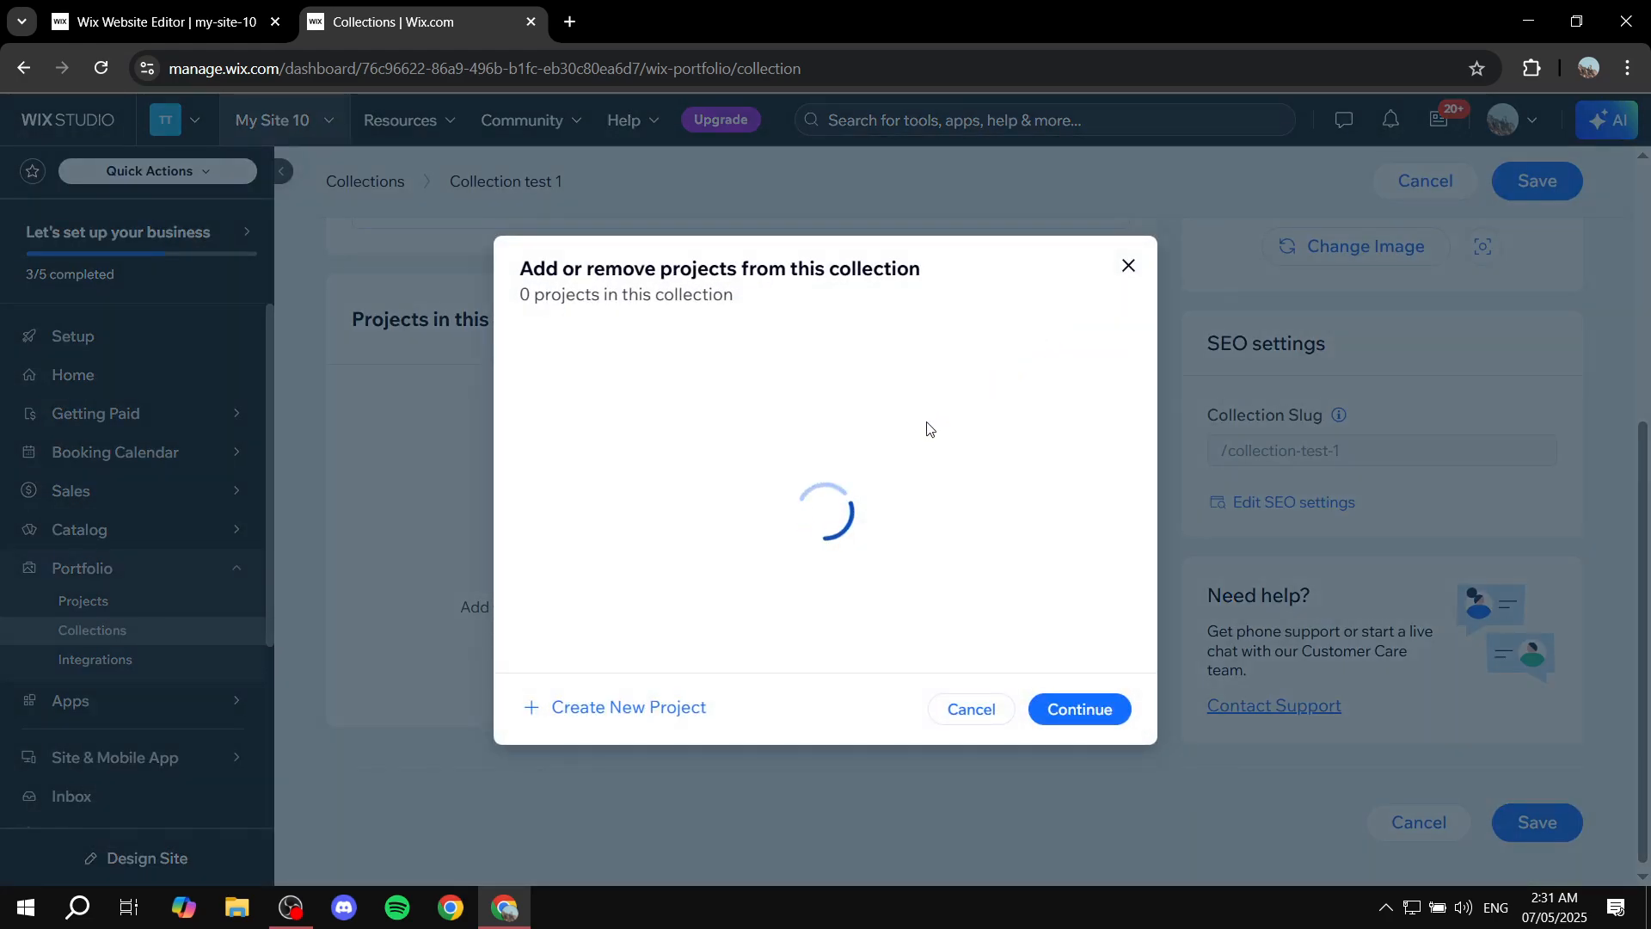
{"action": "left_click", "coordinate": [538, 426]}
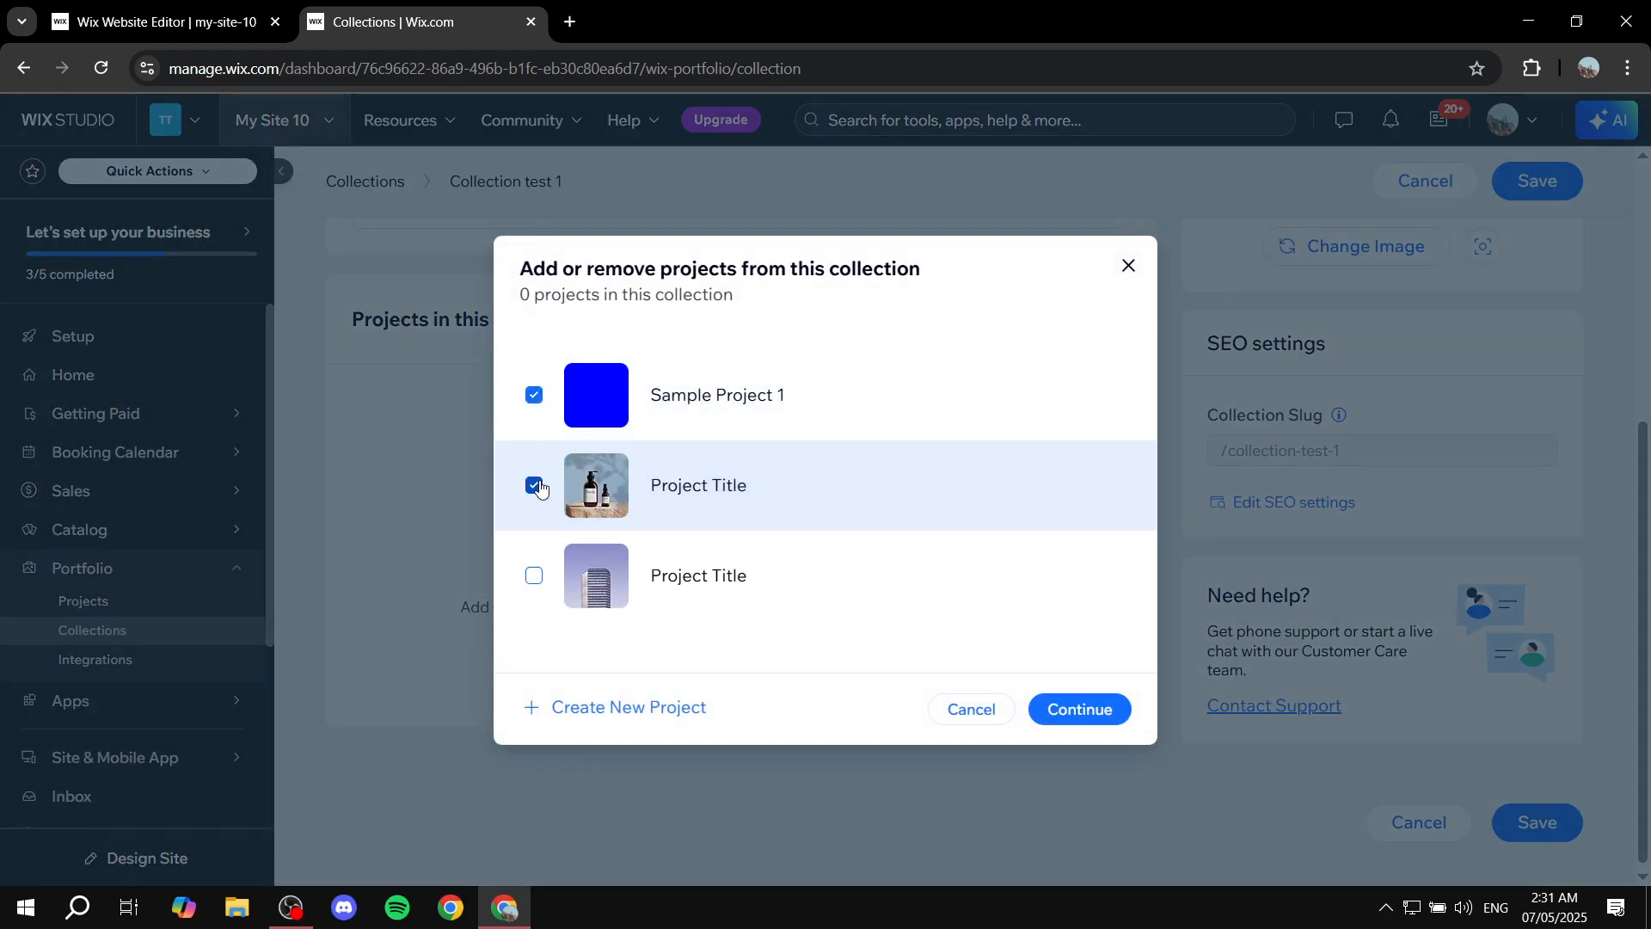
{"action": "left_click", "coordinate": [1076, 708]}
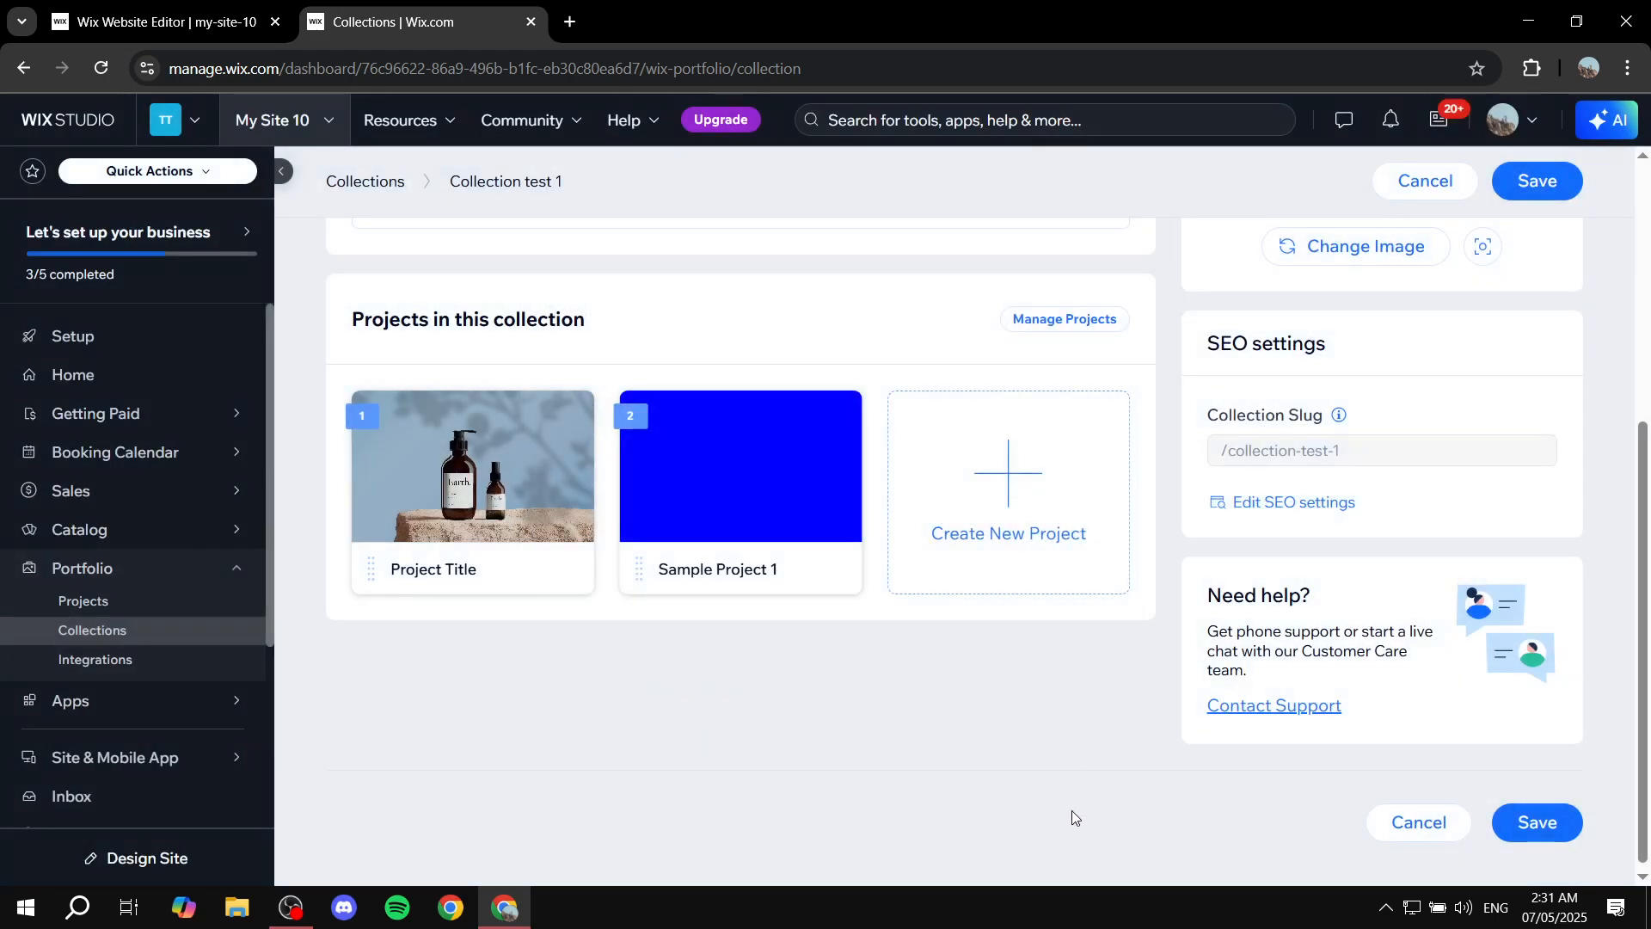
Save the collection and open the site in the editor from the dashboard home.
{"action": "left_click", "coordinate": [1563, 831]}
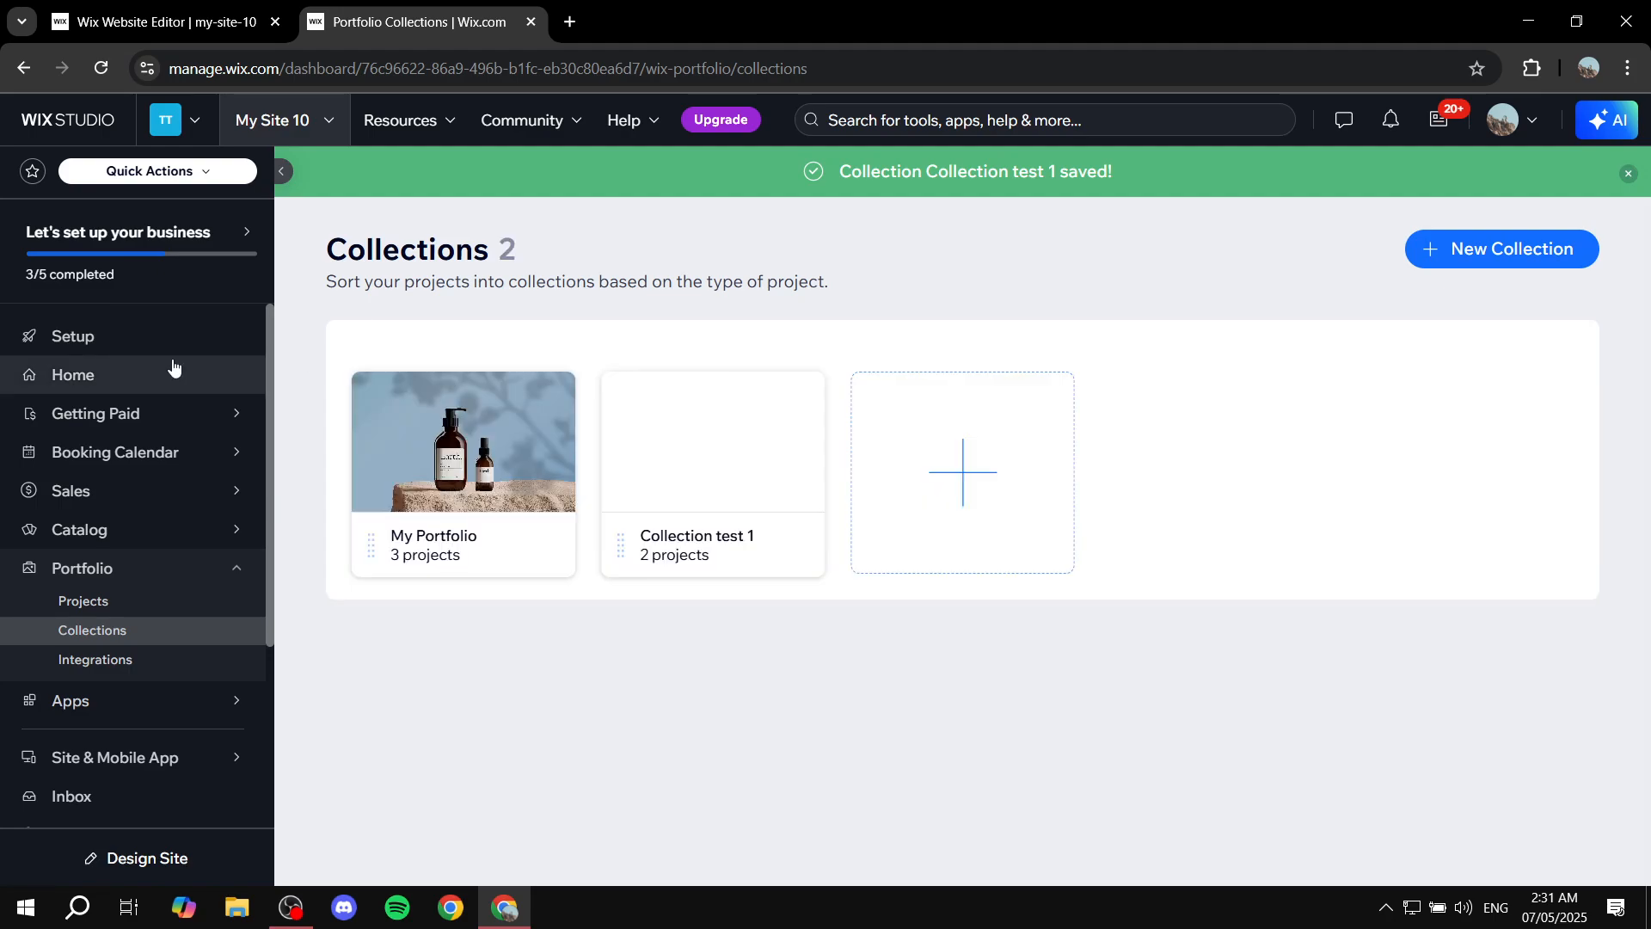
{"action": "left_click", "coordinate": [172, 367]}
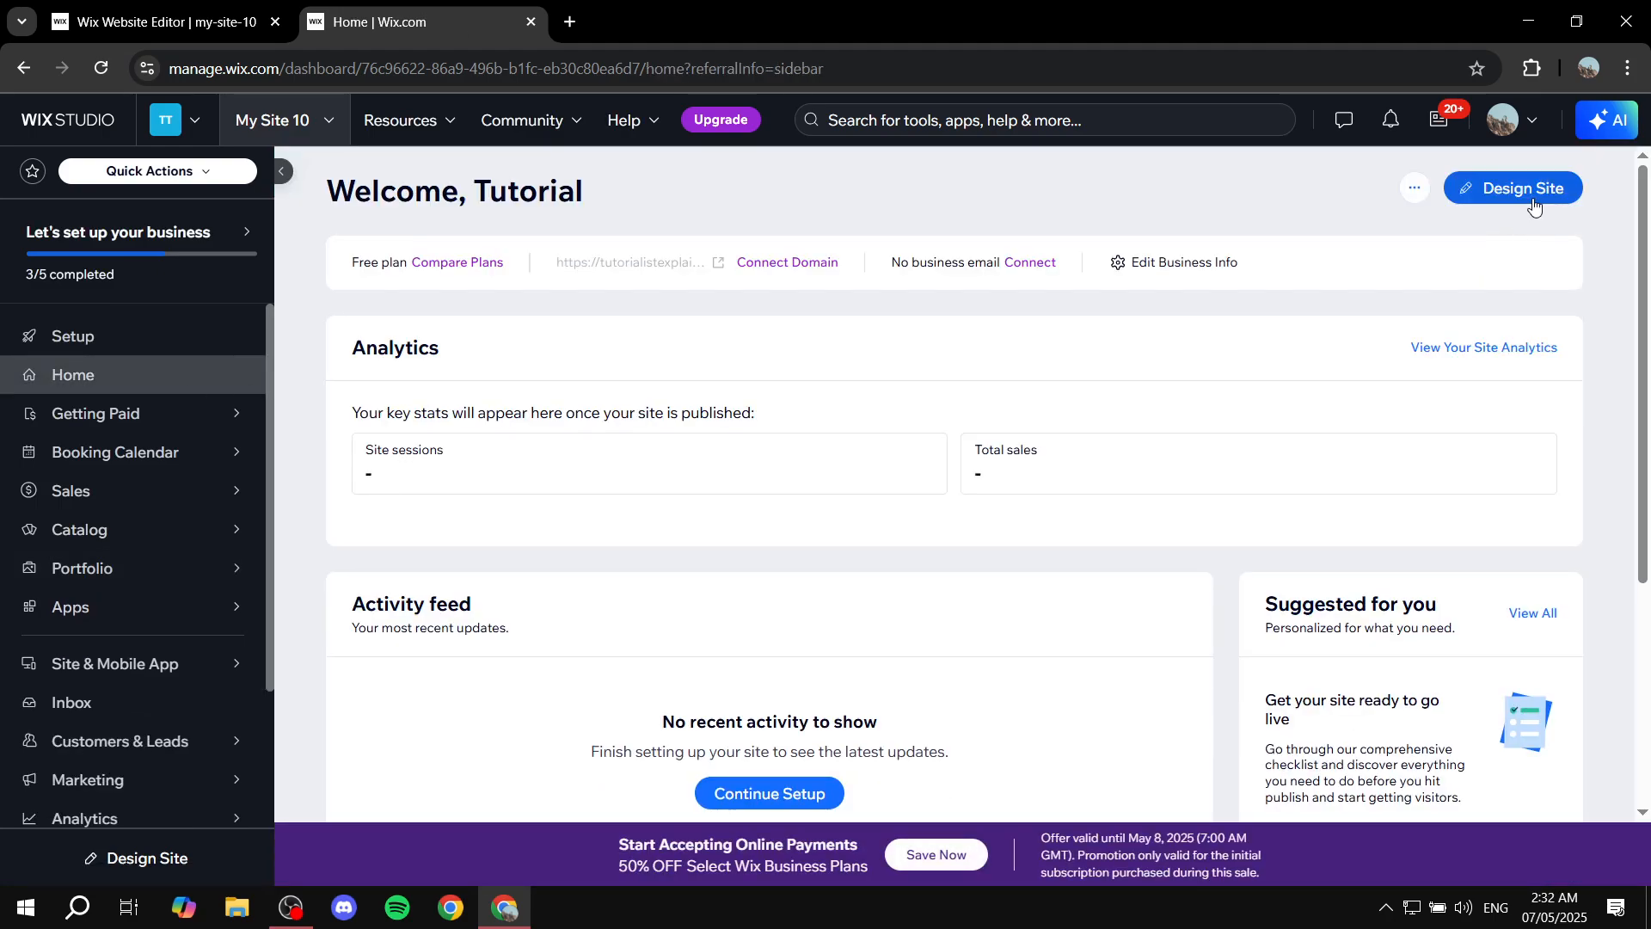
{"action": "left_click", "coordinate": [1534, 205]}
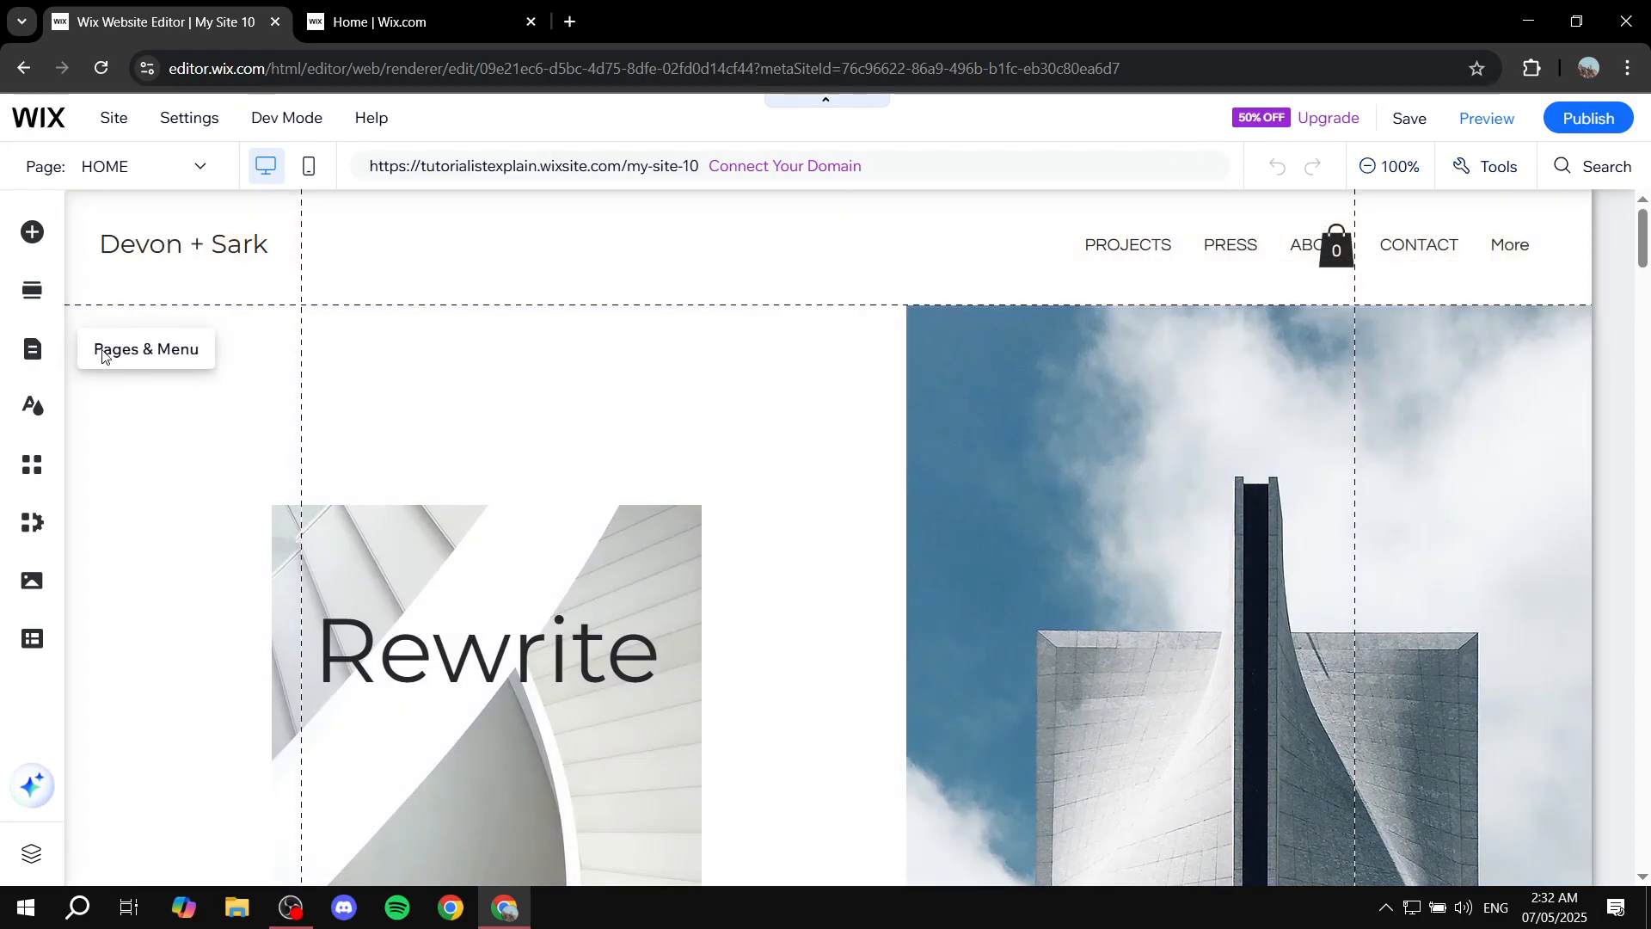
Review the portfolio pages in the site pages panel, then close the panel.
{"action": "left_click", "coordinate": [32, 349]}
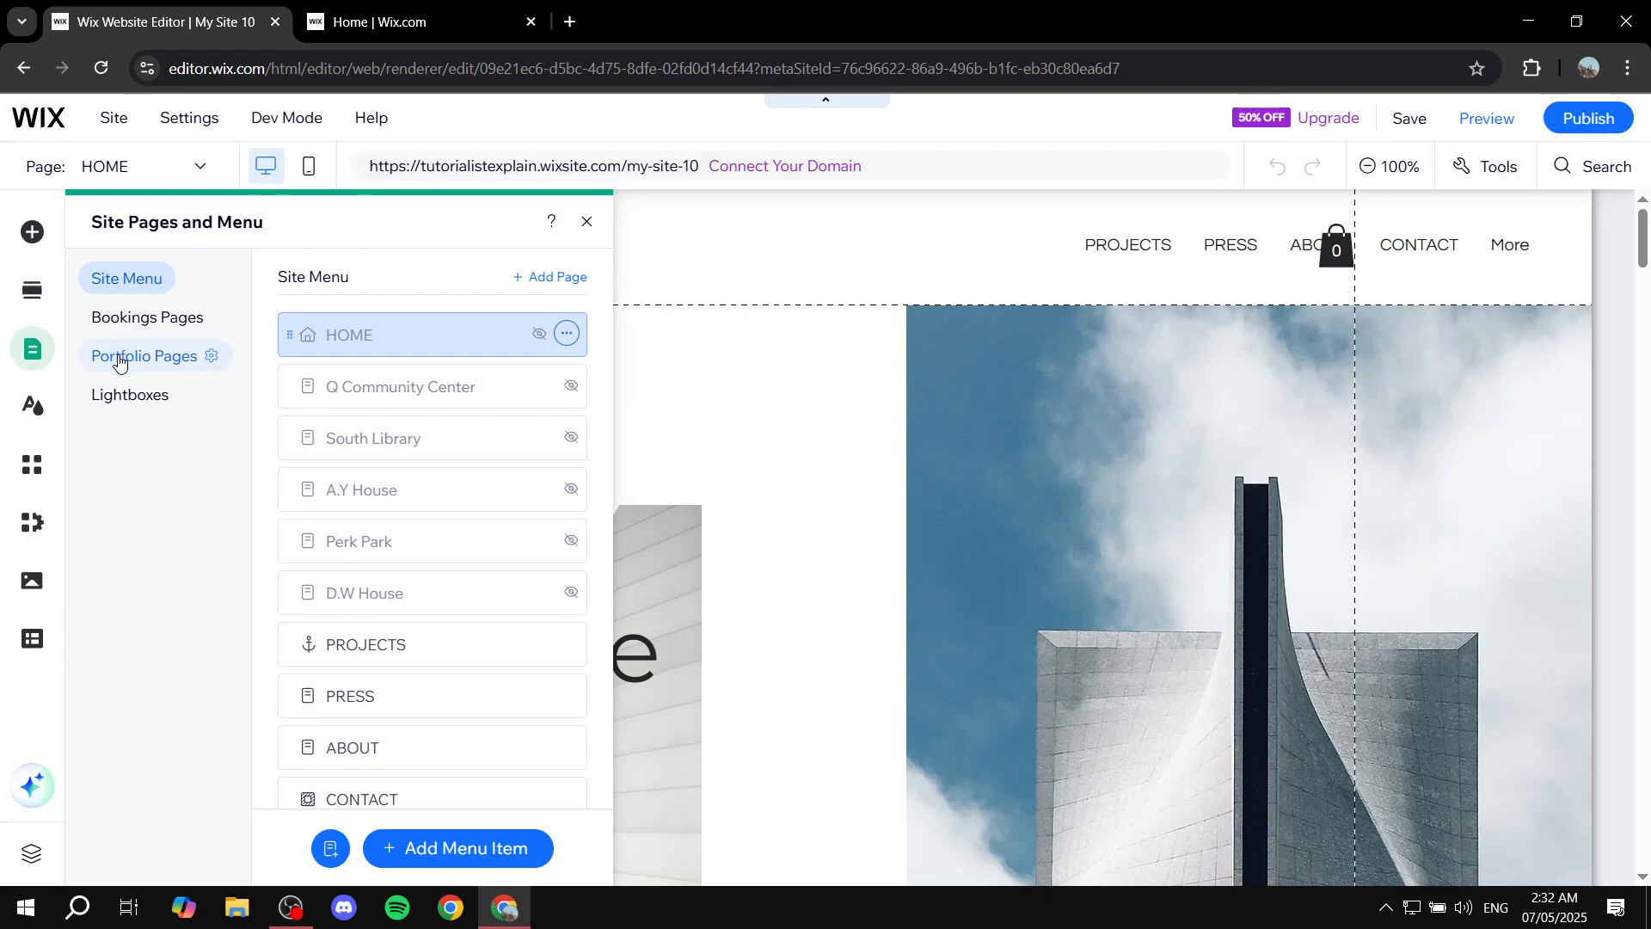
{"action": "left_click", "coordinate": [119, 361]}
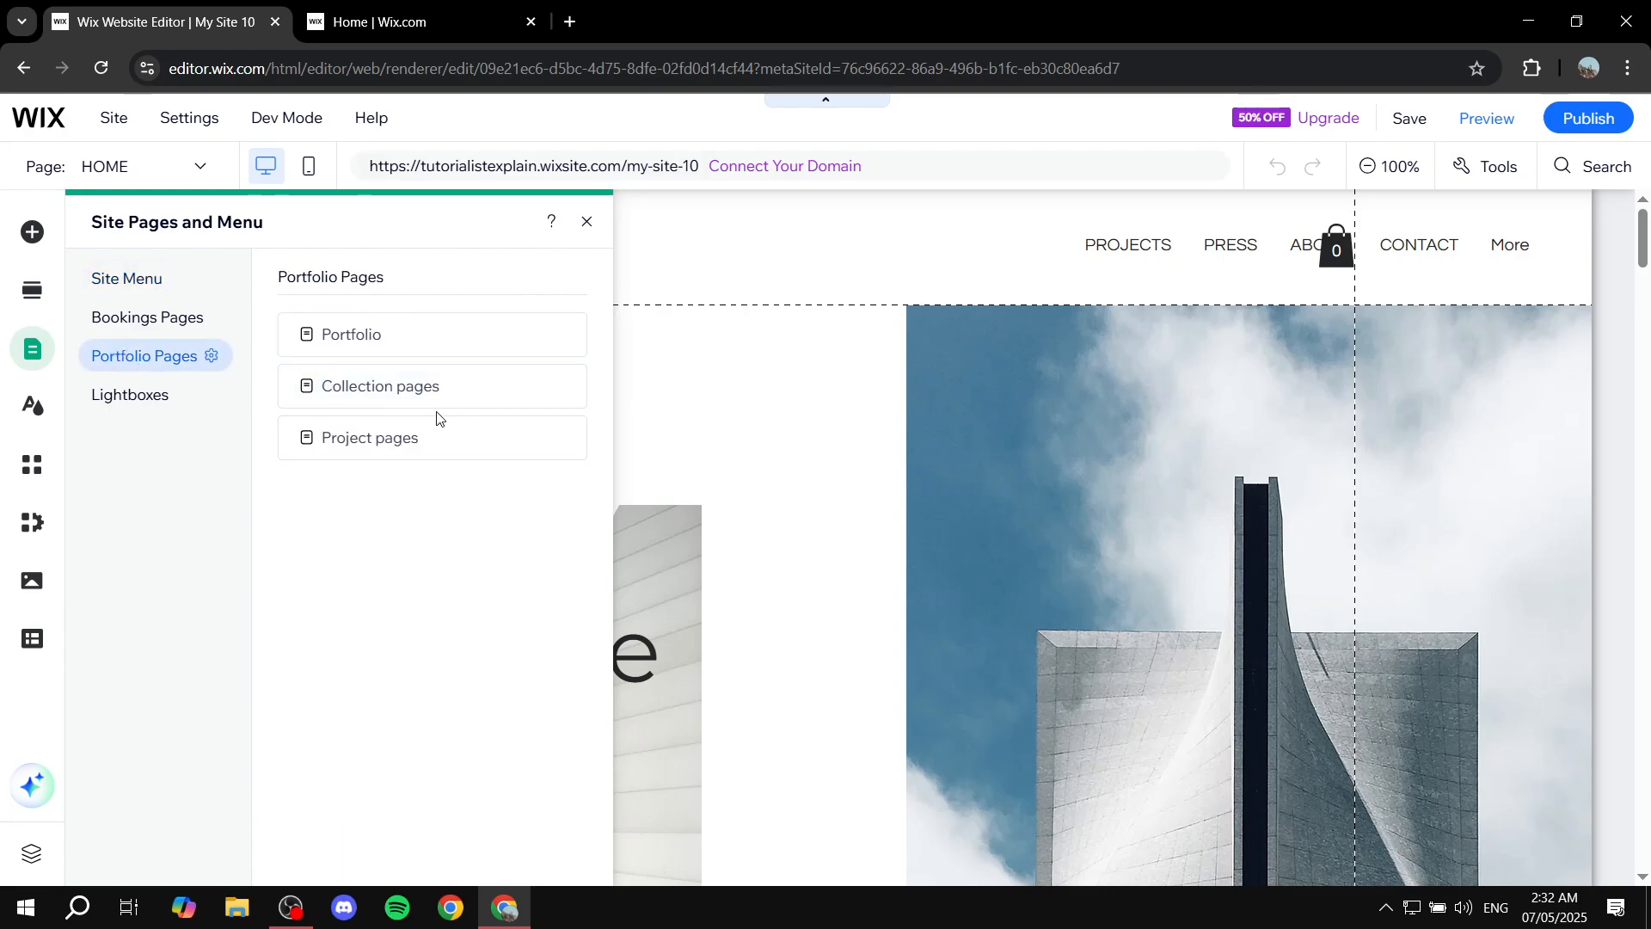
{"action": "left_click", "coordinate": [583, 224]}
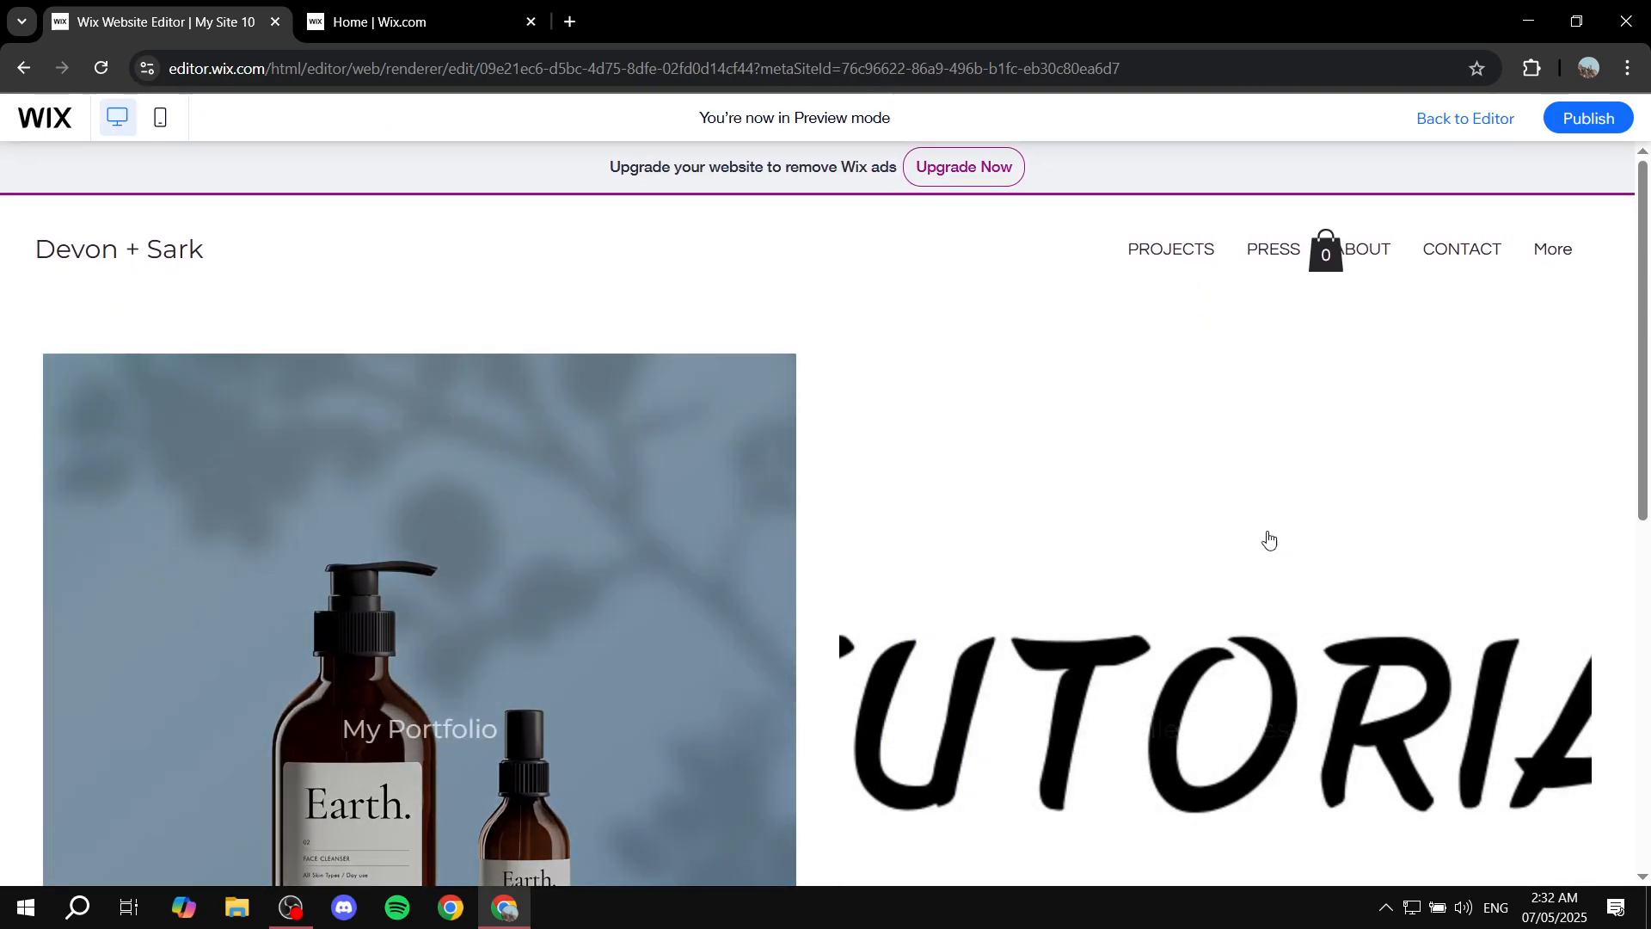
Preview the site, browsing from the home page's collections into Collection test 1 and Sample Project 1.
{"action": "scroll", "coordinate": [1238, 525], "scroll_direction": "down", "scroll_amount": 4}
{"action": "scroll", "coordinate": [1226, 508], "scroll_direction": "down", "scroll_amount": 4}
{"action": "scroll", "coordinate": [1153, 620], "scroll_direction": "up", "scroll_amount": 5}
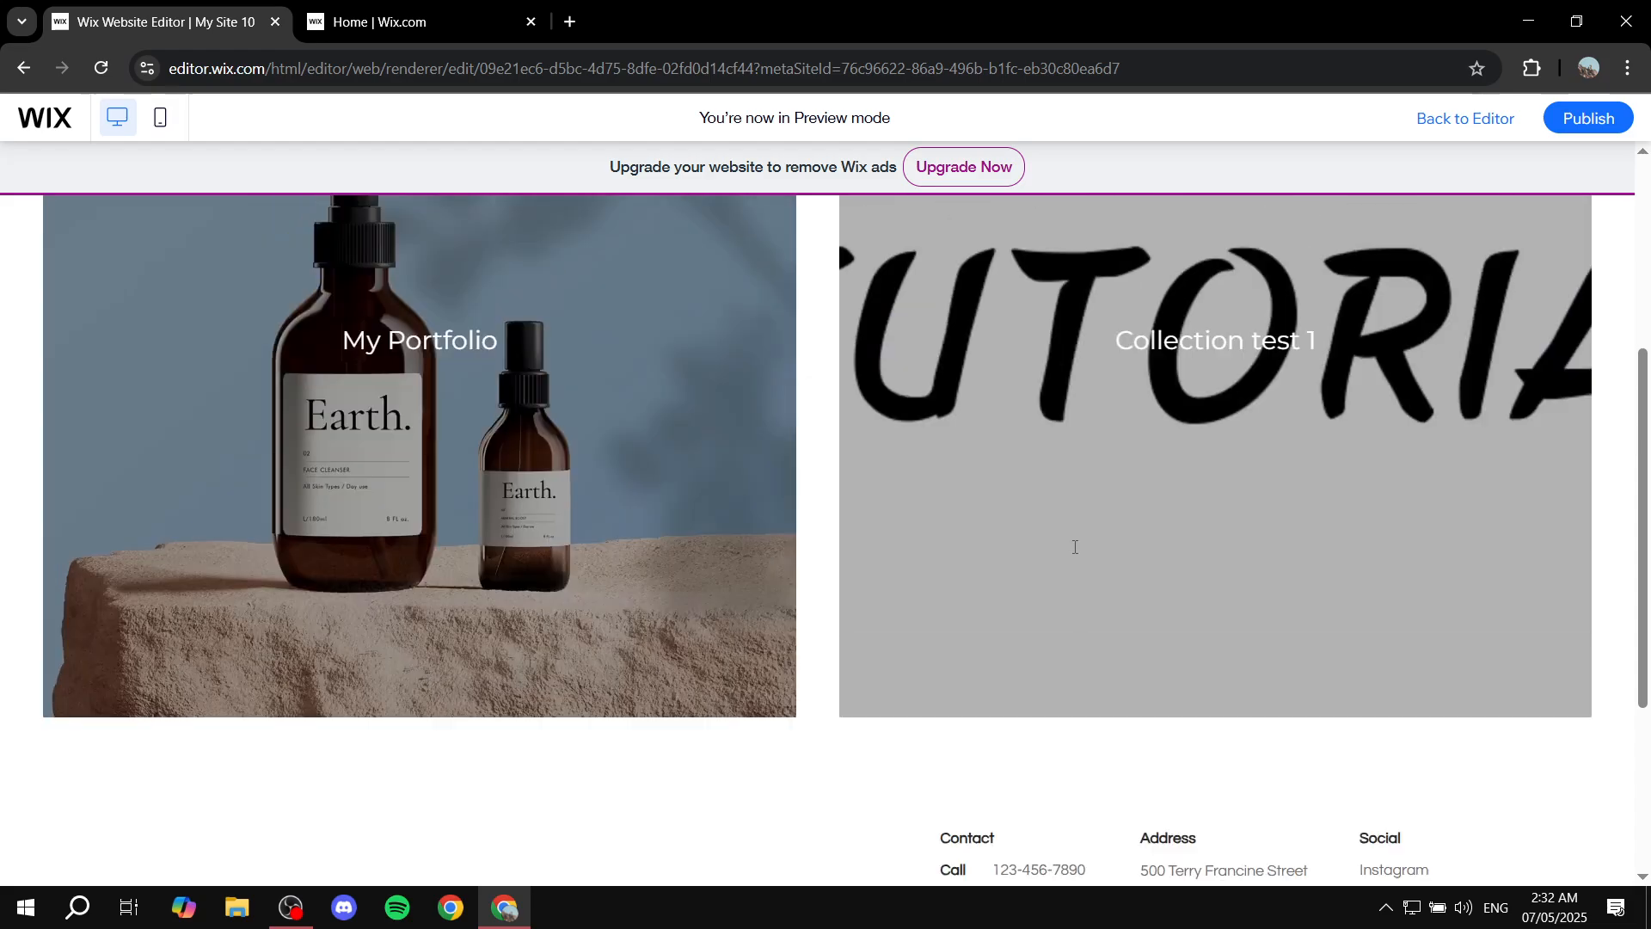
{"action": "scroll", "coordinate": [946, 608], "scroll_direction": "down", "scroll_amount": 8}
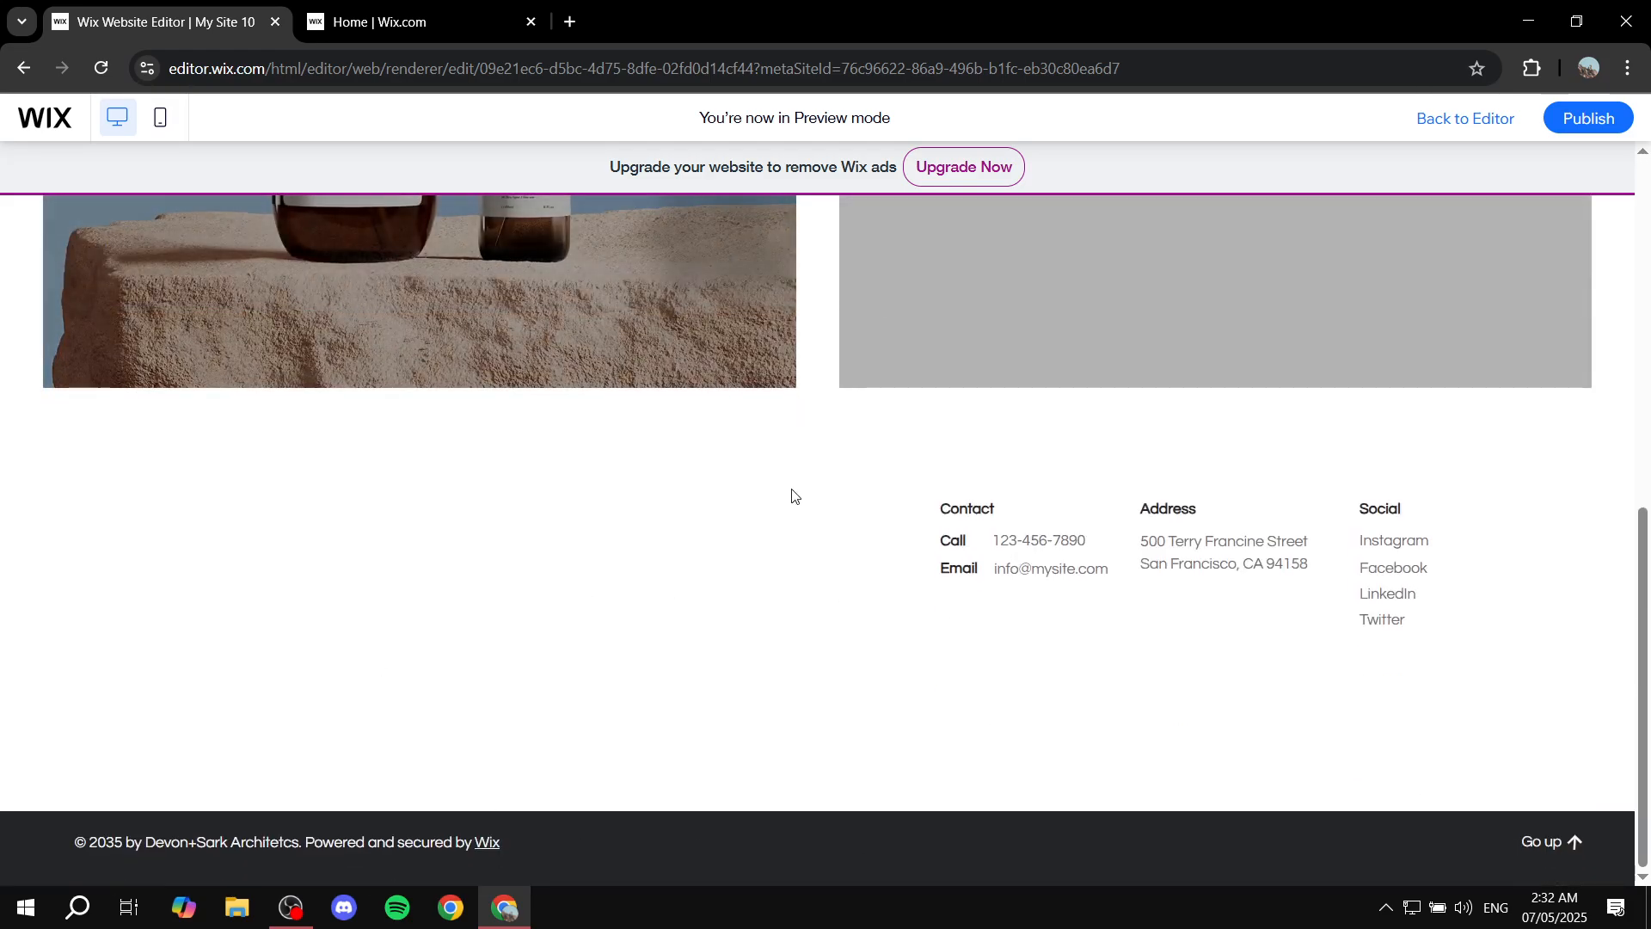
{"action": "scroll", "coordinate": [874, 497], "scroll_direction": "up", "scroll_amount": 1}
{"action": "scroll", "coordinate": [874, 498], "scroll_direction": "up", "scroll_amount": 10}
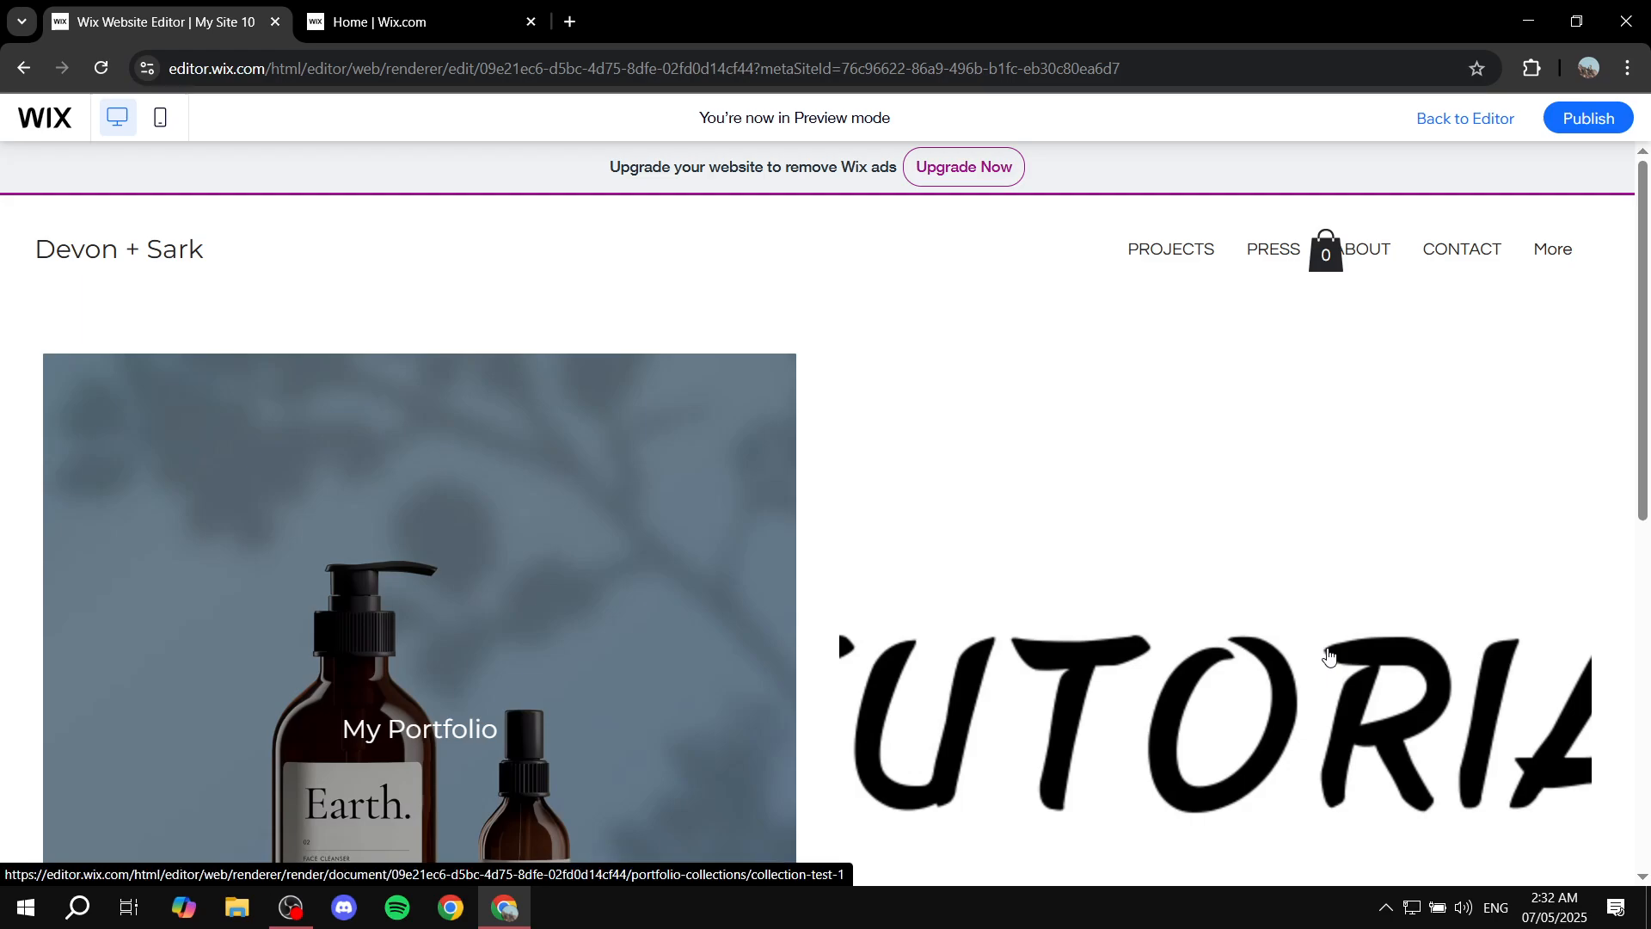
{"action": "left_click", "coordinate": [1329, 656]}
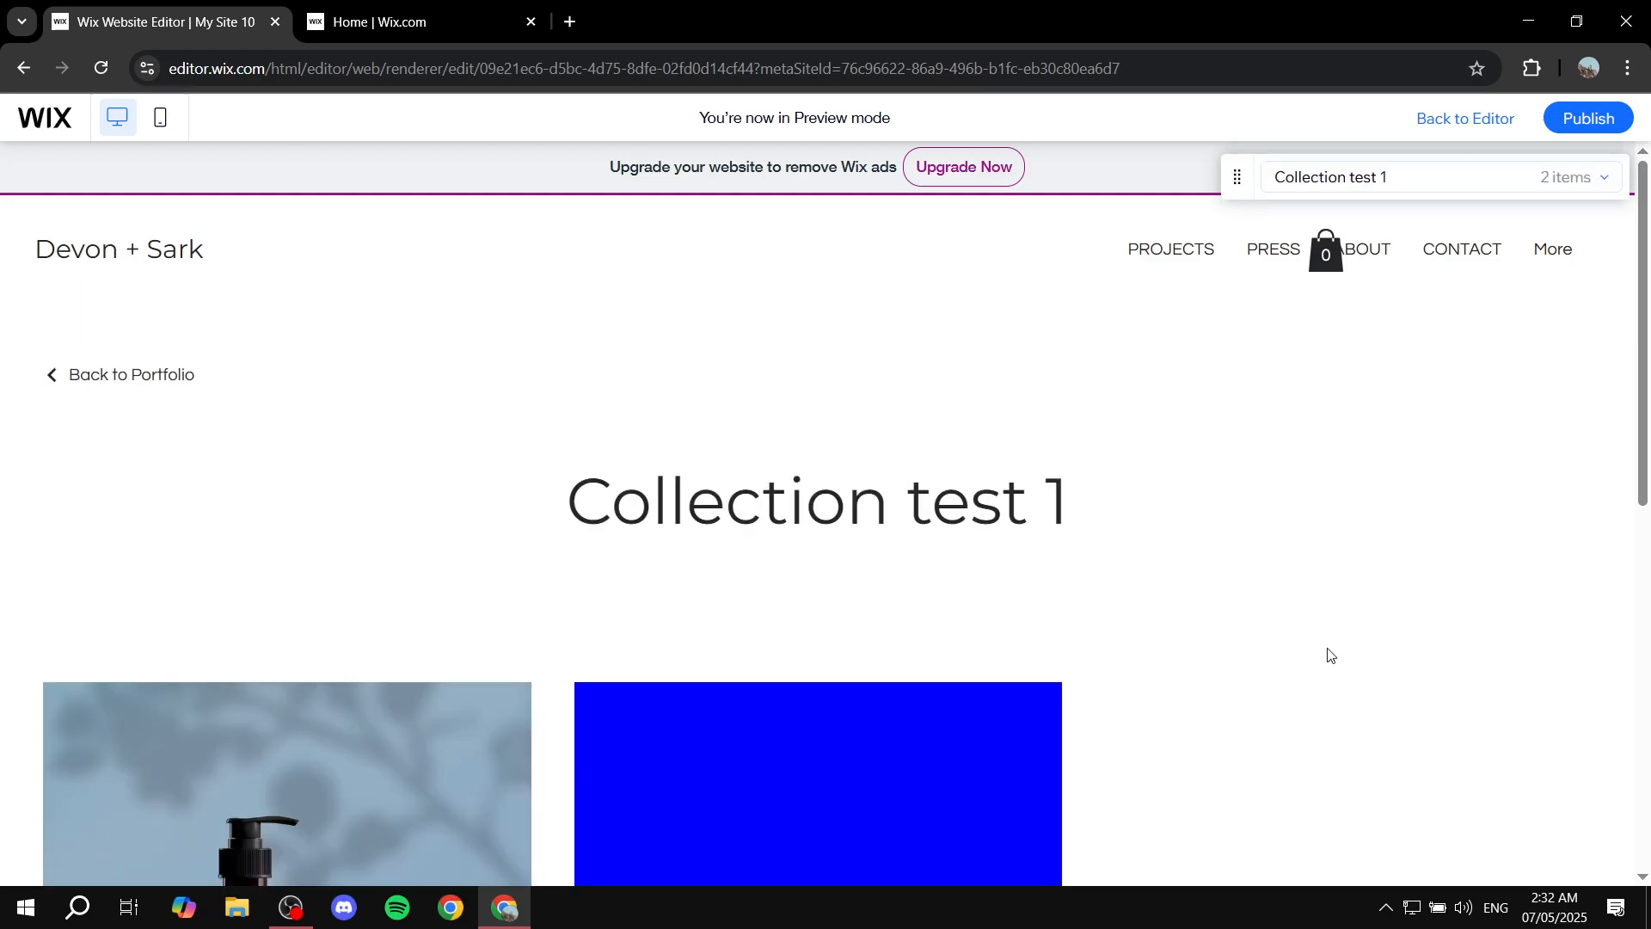
{"action": "scroll", "coordinate": [1287, 658], "scroll_direction": "down", "scroll_amount": 5}
{"action": "scroll", "coordinate": [1236, 631], "scroll_direction": "up", "scroll_amount": 1}
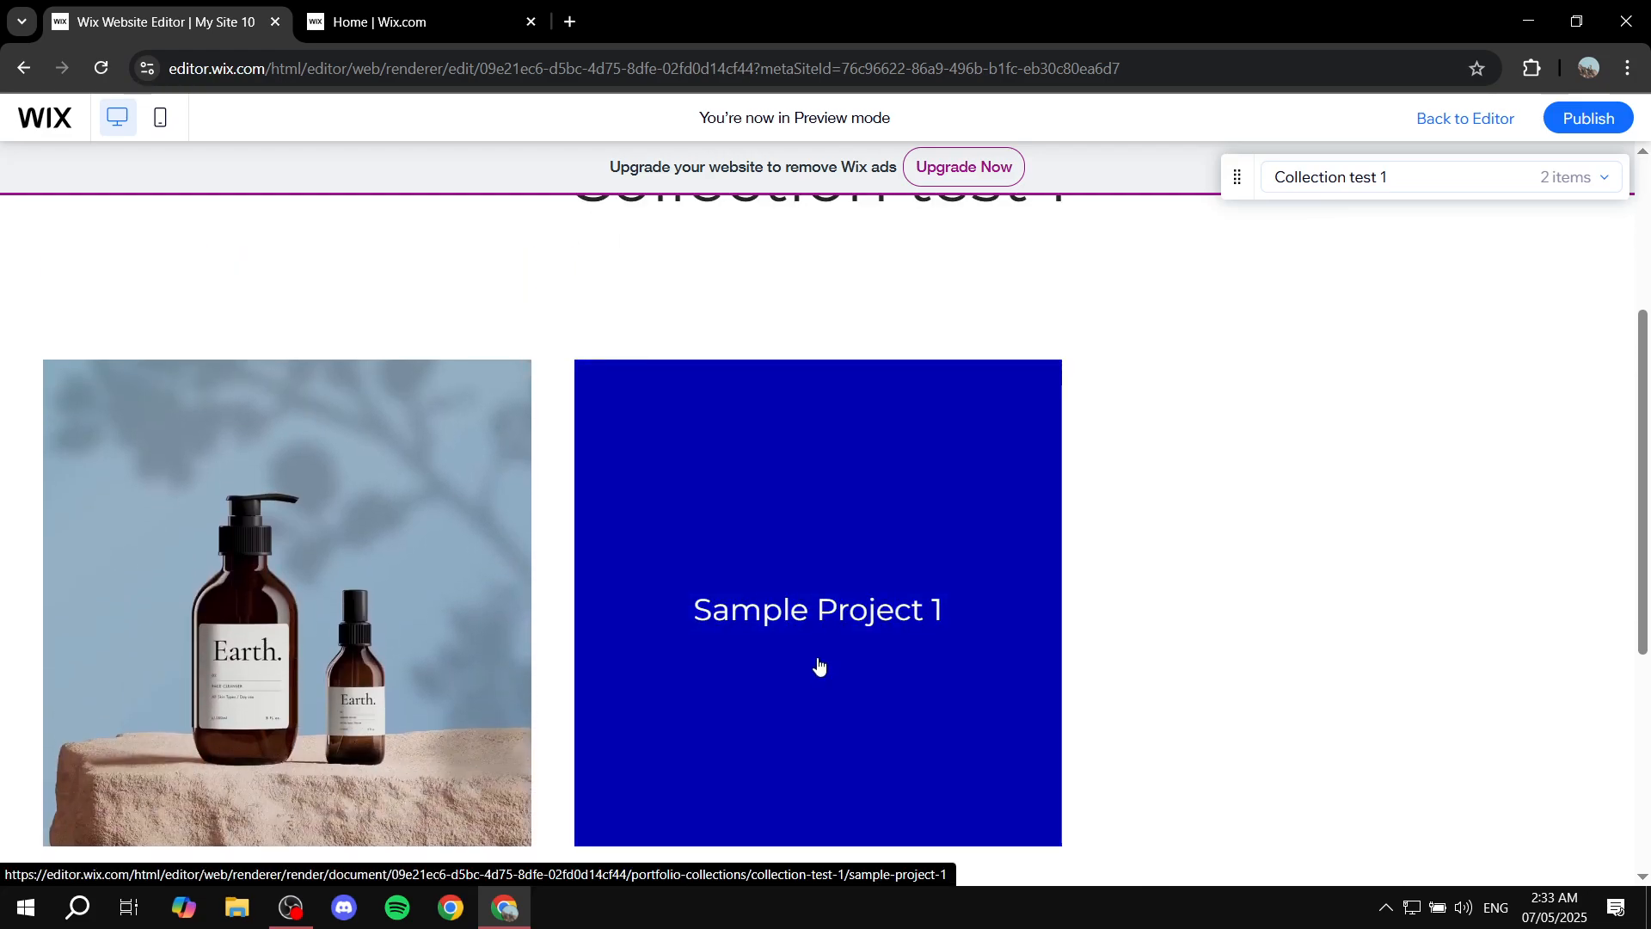
{"action": "left_click", "coordinate": [817, 660]}
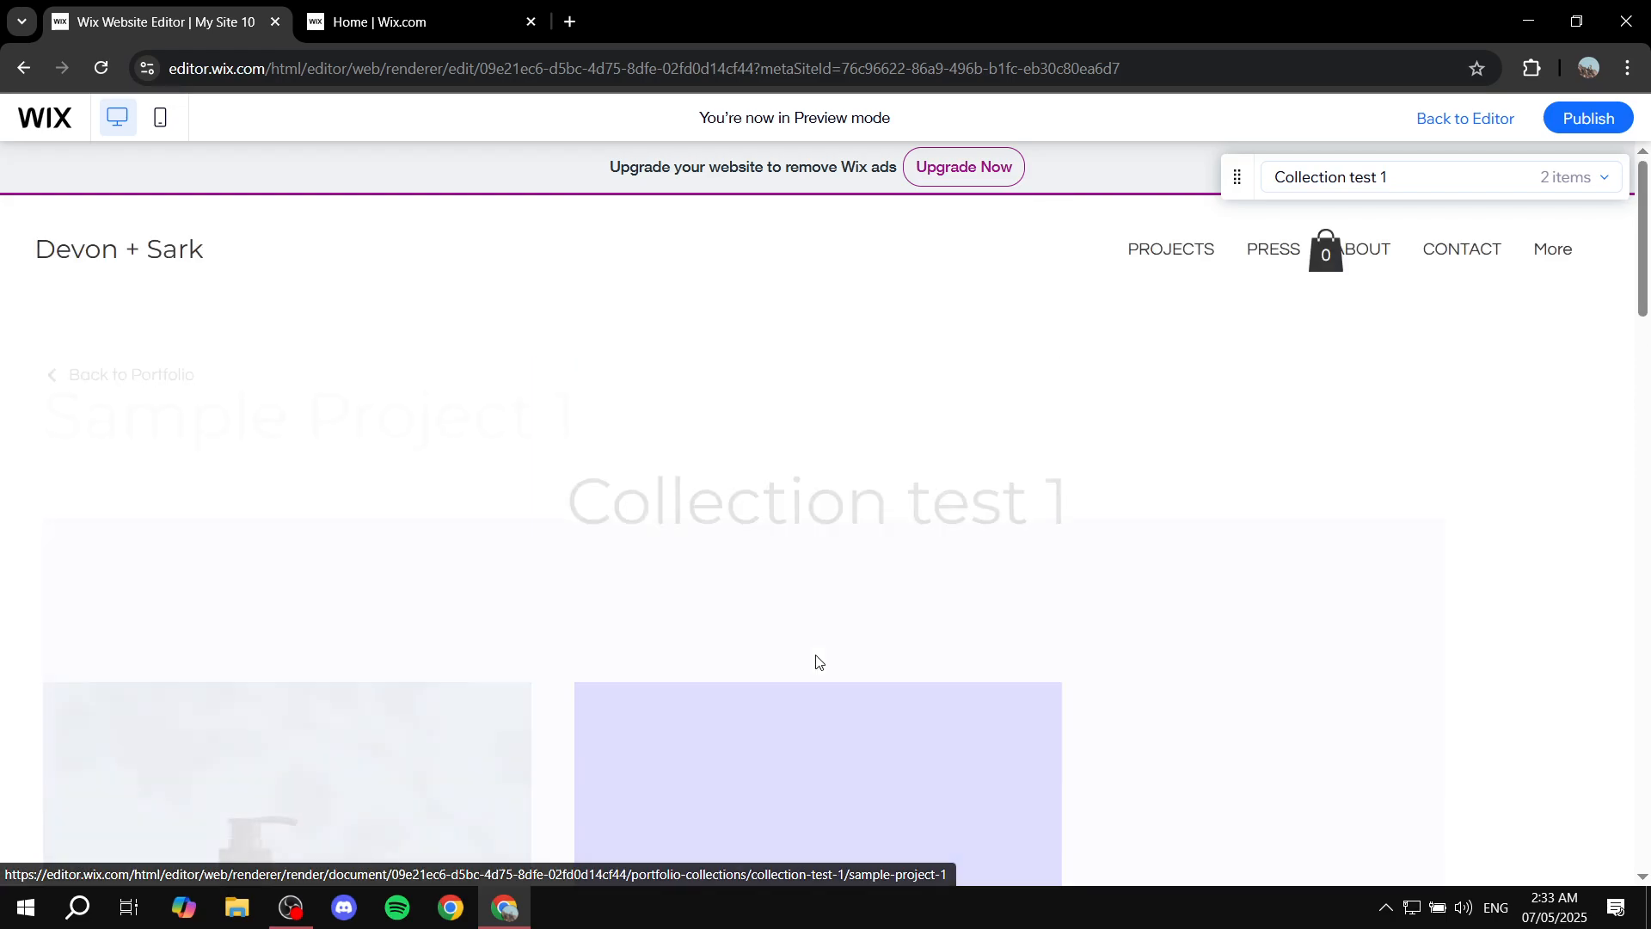
{"action": "scroll", "coordinate": [891, 610], "scroll_direction": "down", "scroll_amount": 5}
{"action": "scroll", "coordinate": [891, 610], "scroll_direction": "down", "scroll_amount": 3}
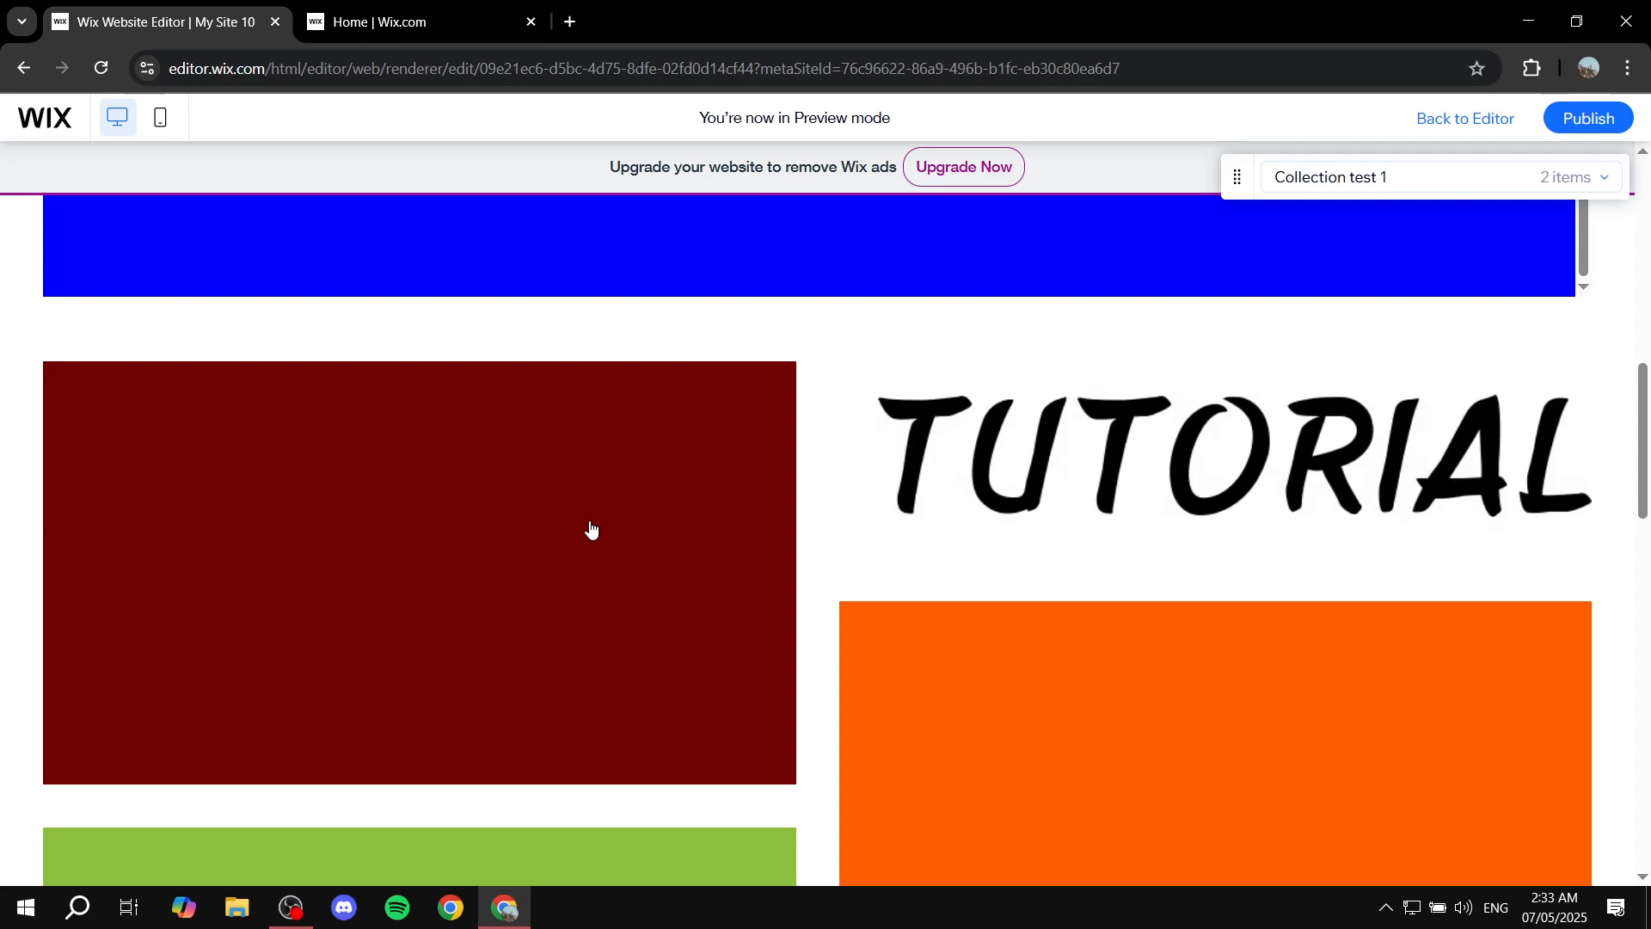
Open a Sample Project 1 gallery image in the expanded viewer, toggle full screen, and close it.
{"action": "left_click", "coordinate": [436, 560]}
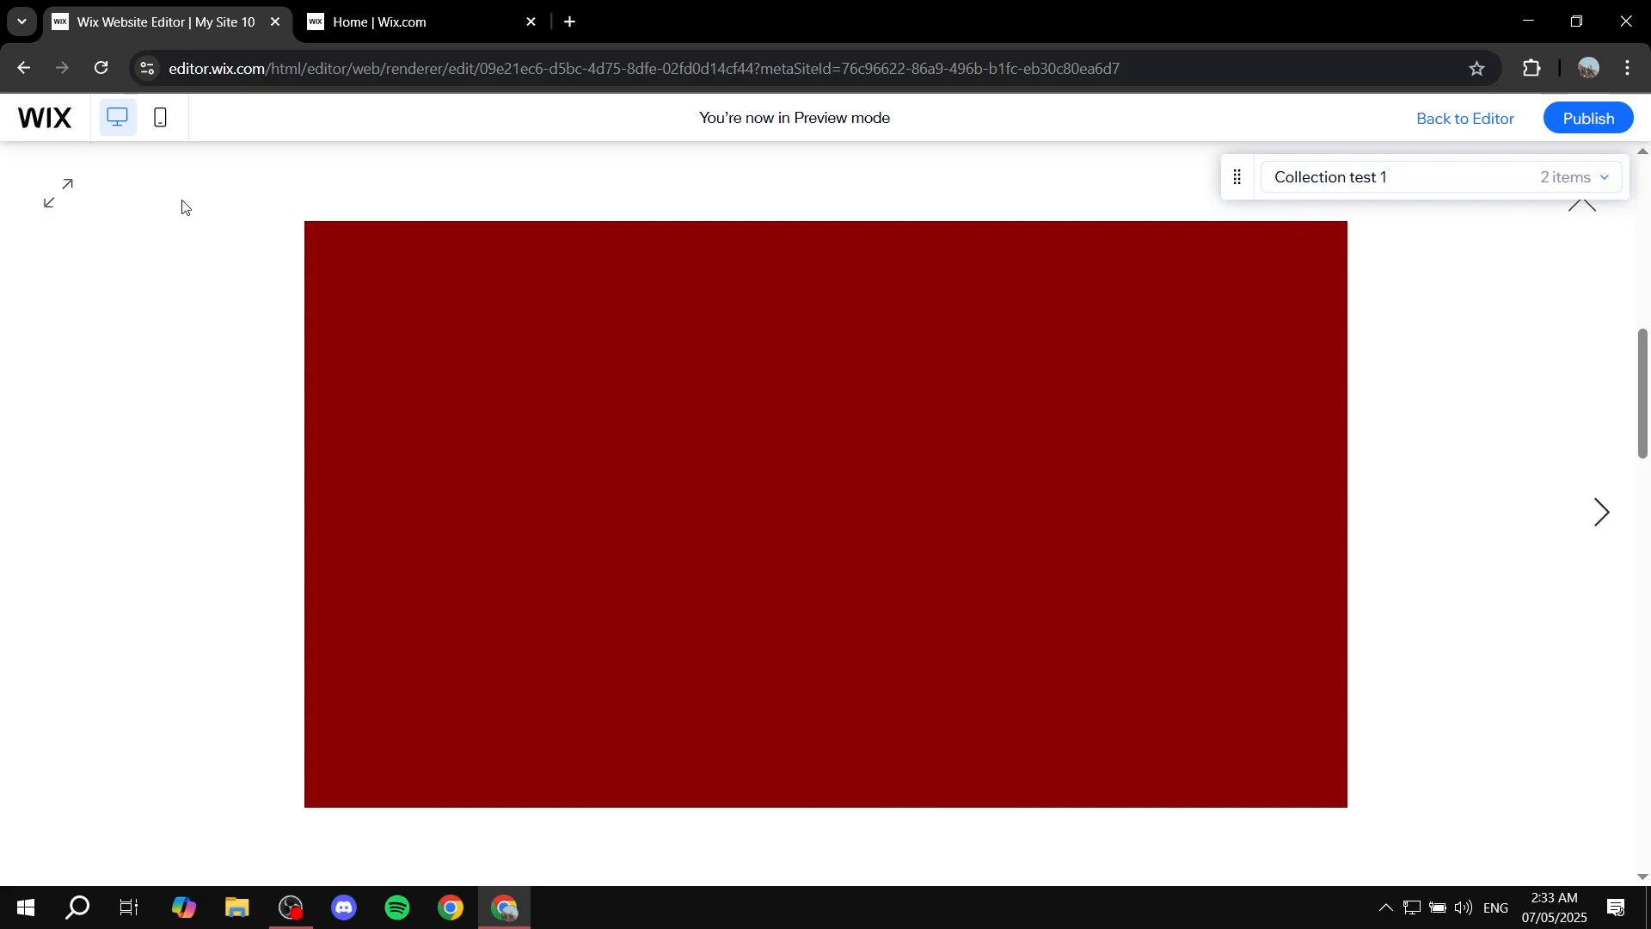
{"action": "left_click", "coordinate": [45, 197]}
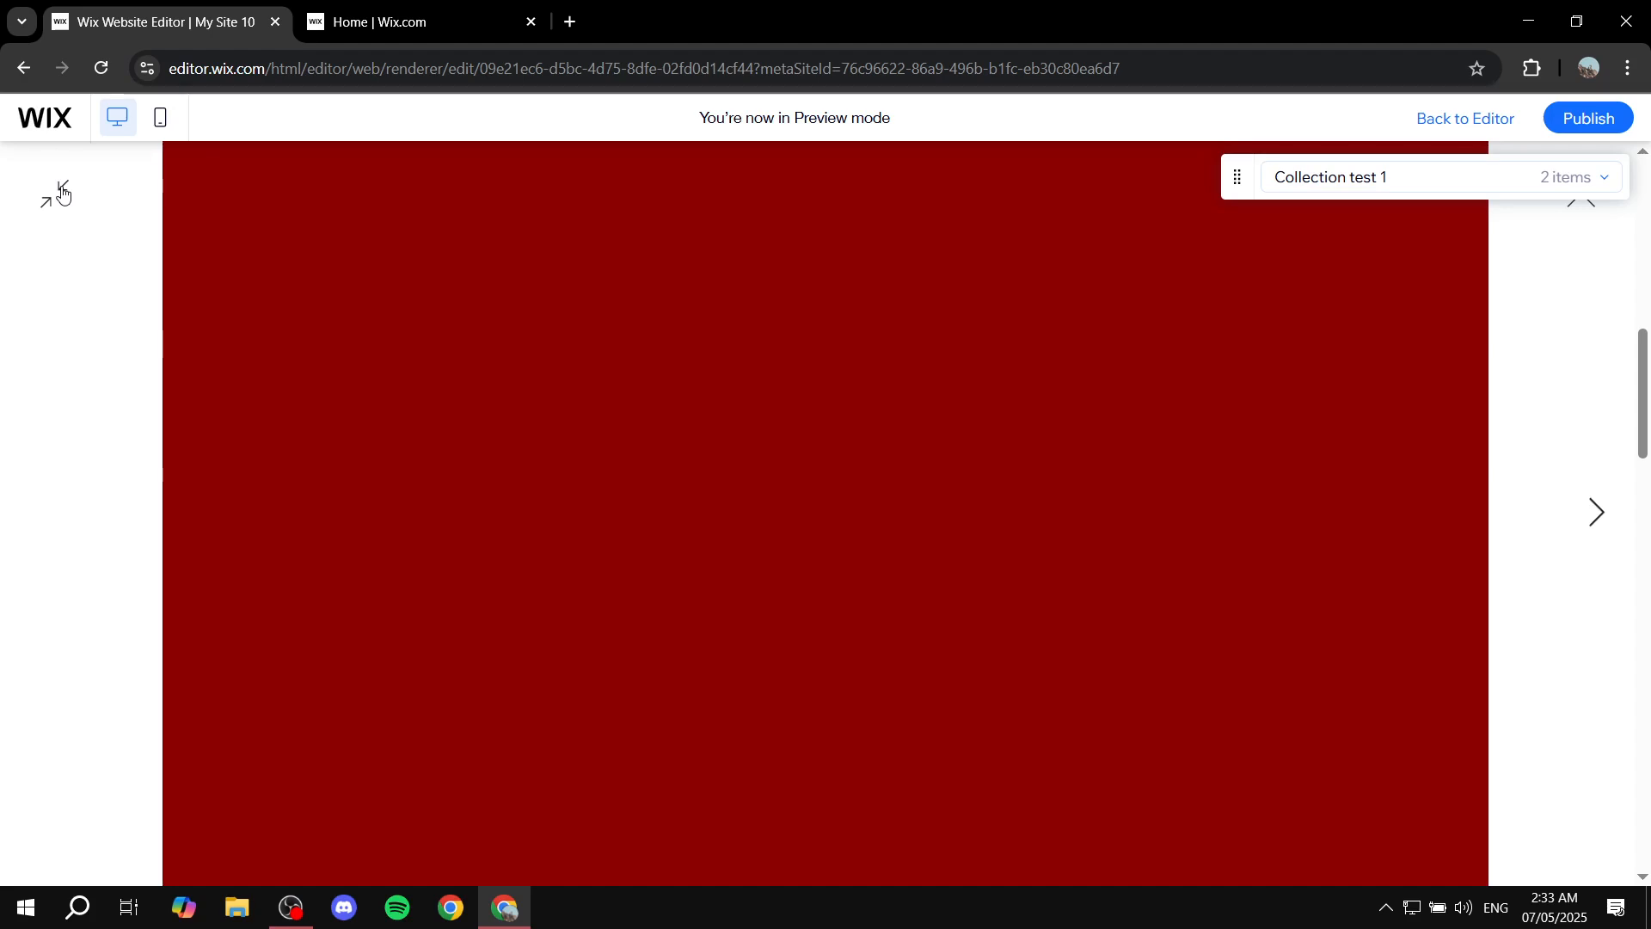
{"action": "scroll", "coordinate": [220, 328], "scroll_direction": "down", "scroll_amount": 5}
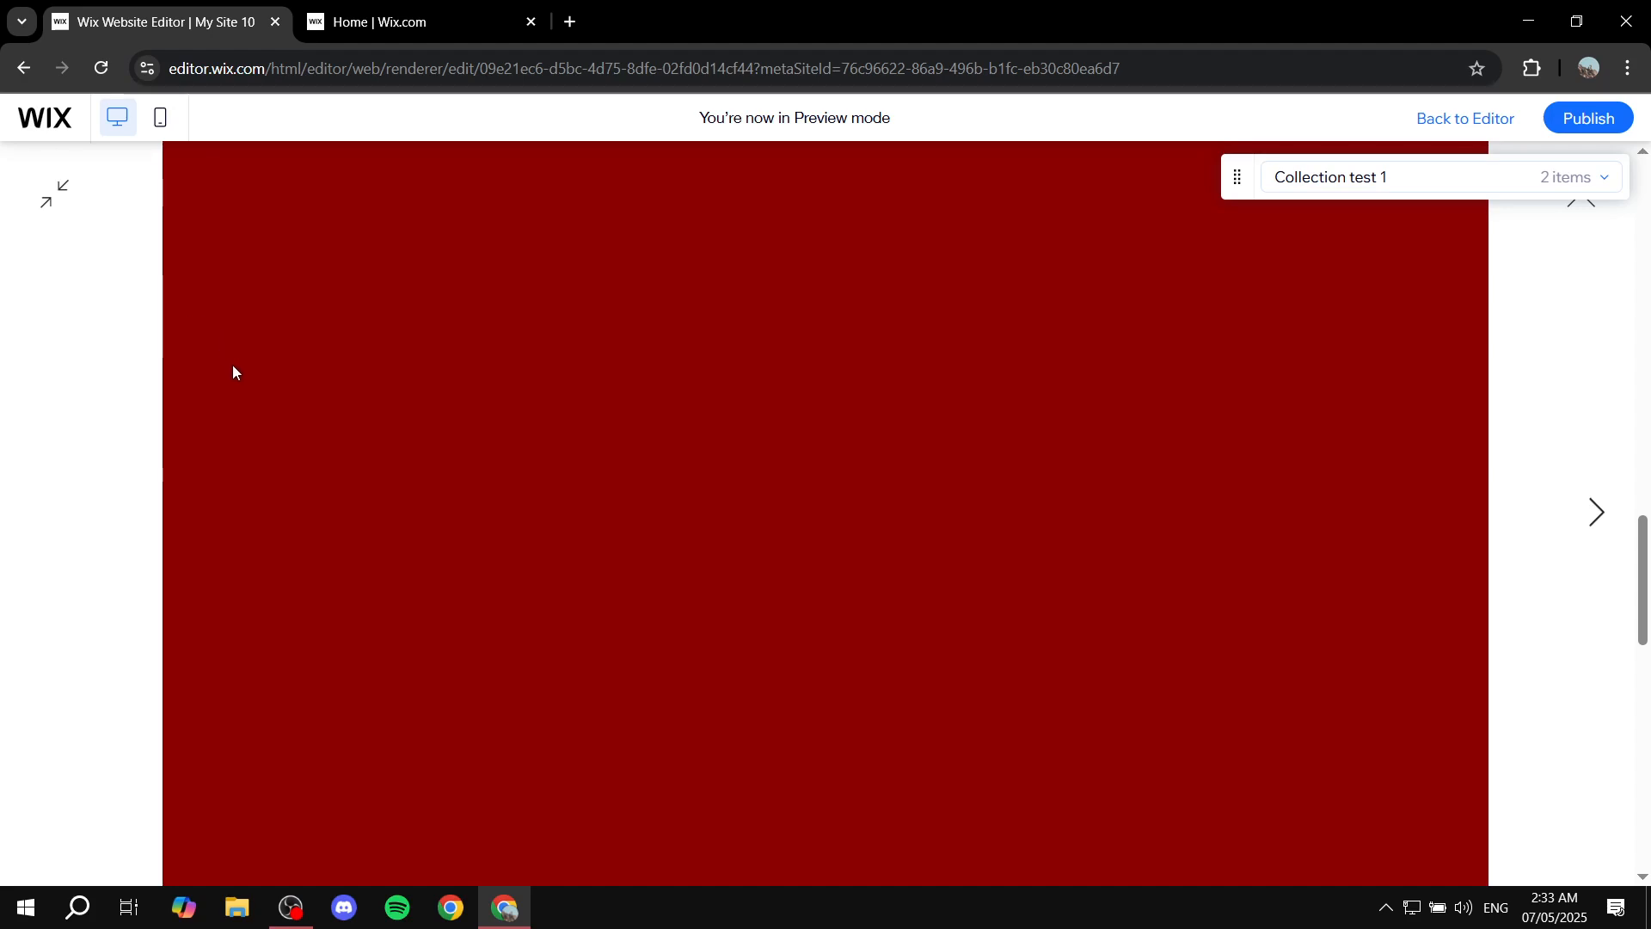
{"action": "scroll", "coordinate": [240, 386], "scroll_direction": "up", "scroll_amount": 3}
{"action": "scroll", "coordinate": [239, 391], "scroll_direction": "up", "scroll_amount": 5}
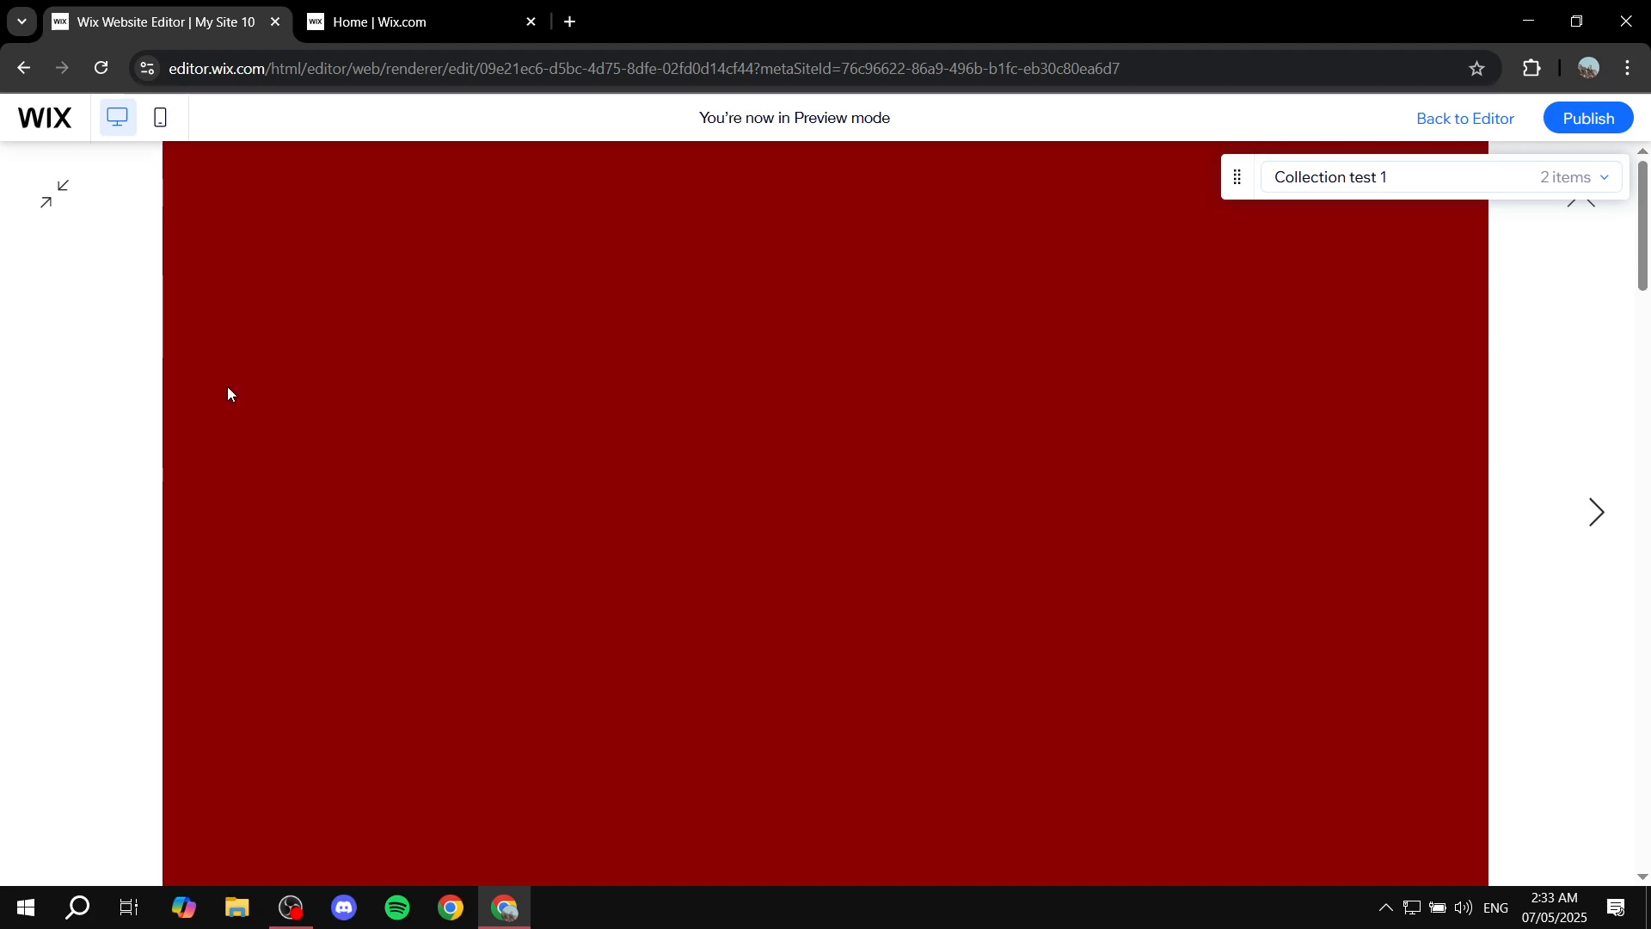
{"action": "left_click", "coordinate": [1597, 211]}
{"action": "scroll", "coordinate": [763, 376], "scroll_direction": "down", "scroll_amount": 15}
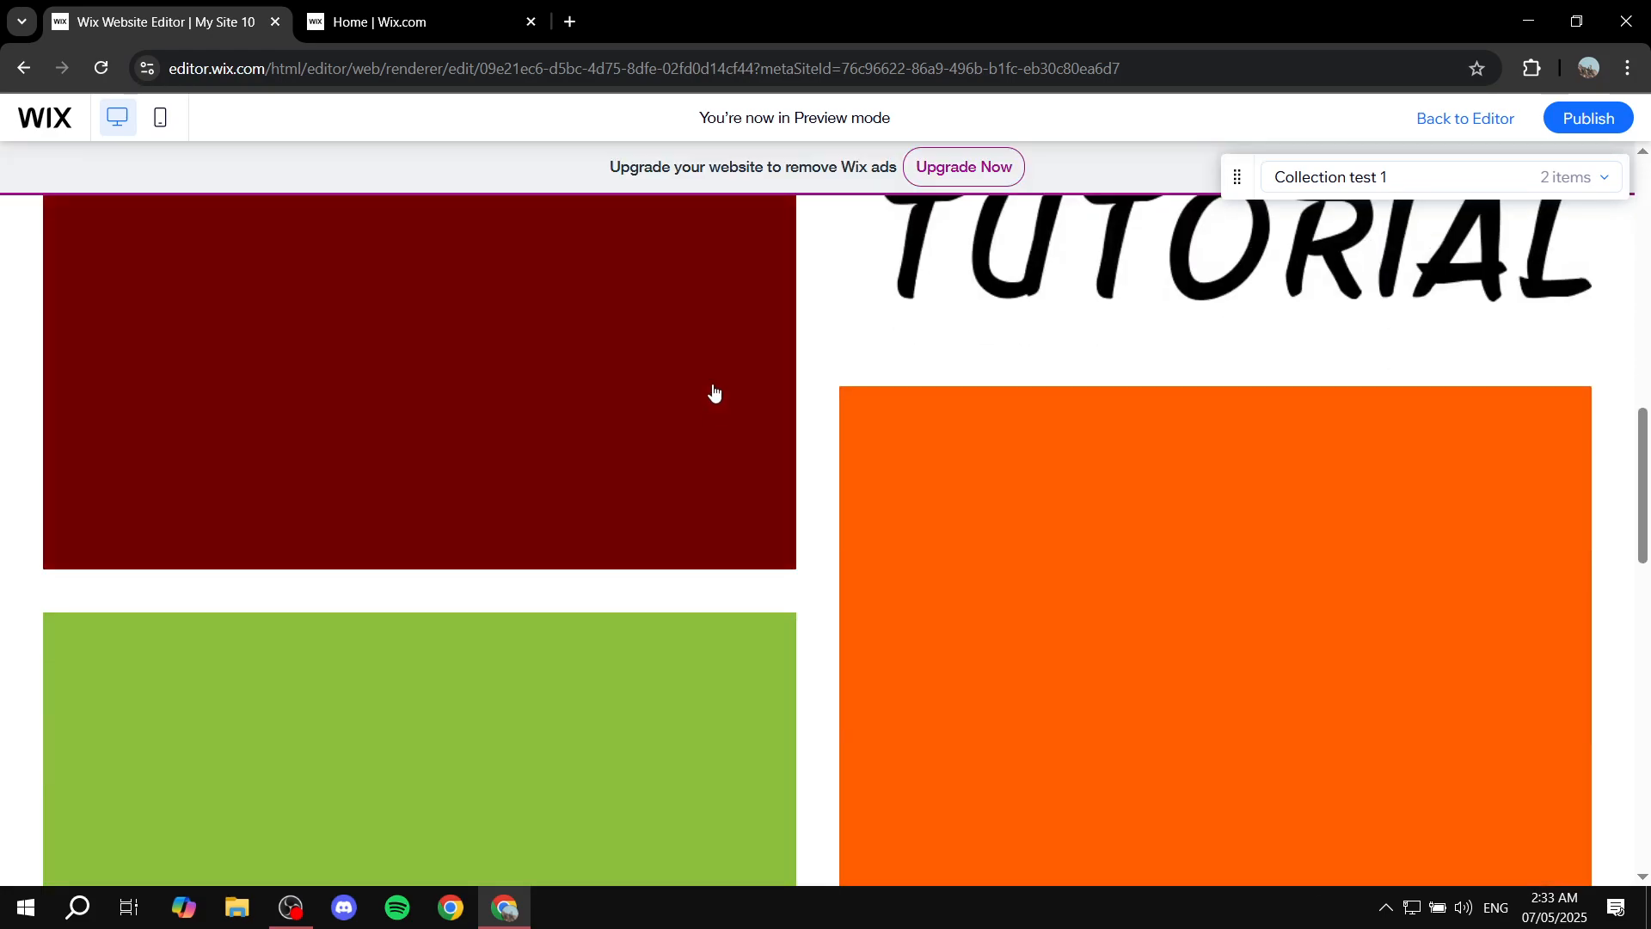
{"action": "scroll", "coordinate": [681, 472], "scroll_direction": "up", "scroll_amount": 15}
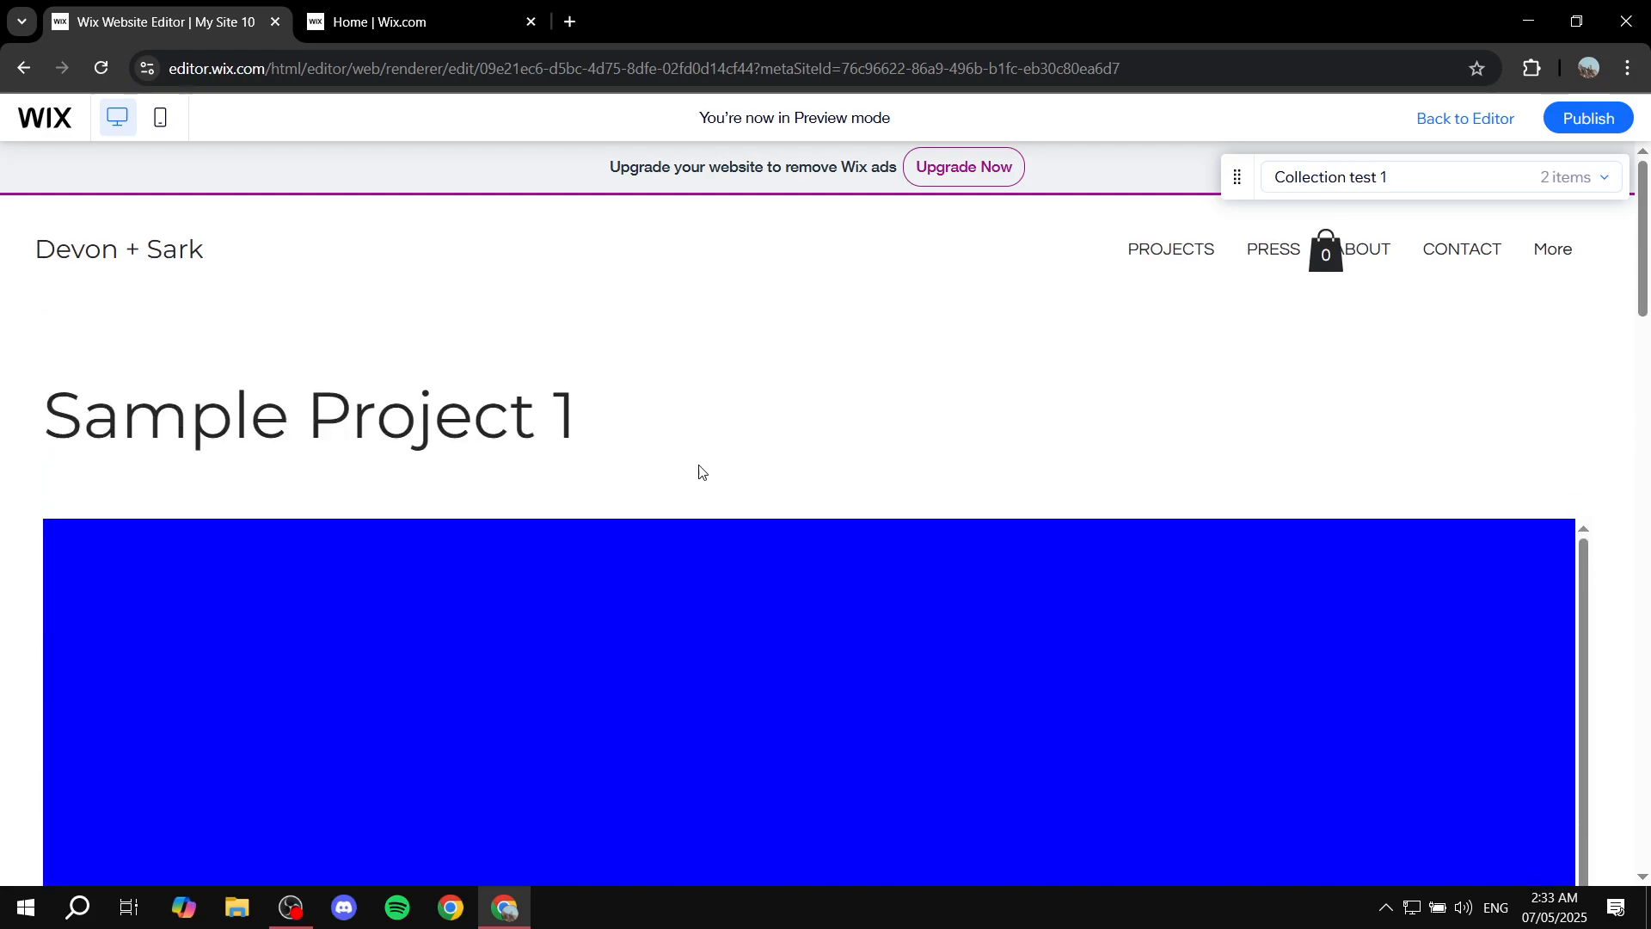